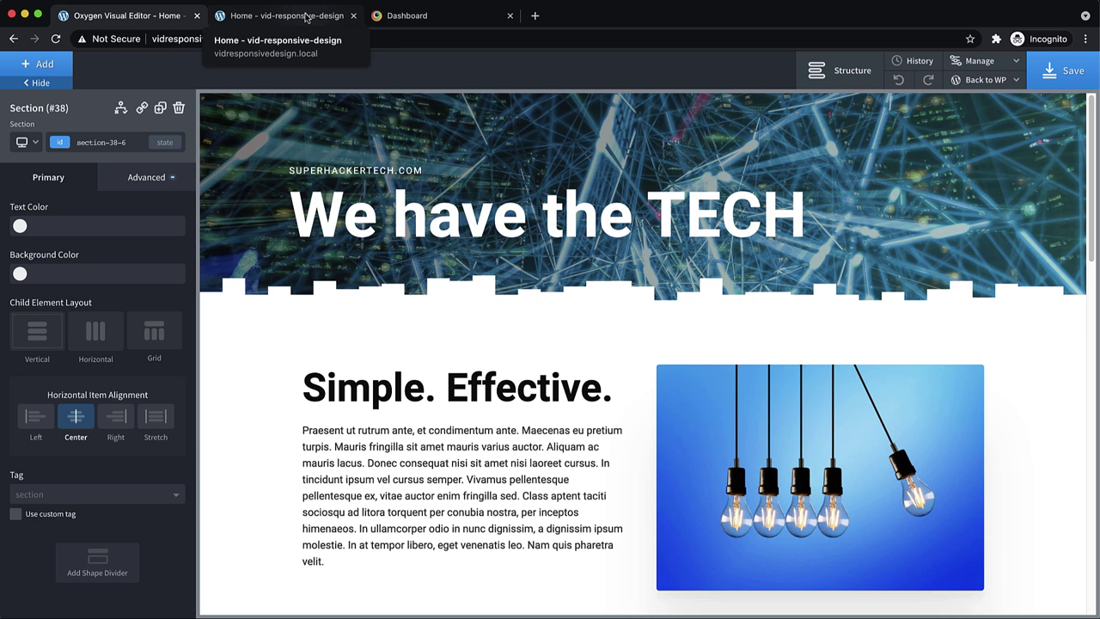
Switch to the live Home page and toggle the developer tools' device emulation off and back on
{"action": "left_click", "coordinate": [305, 17]}
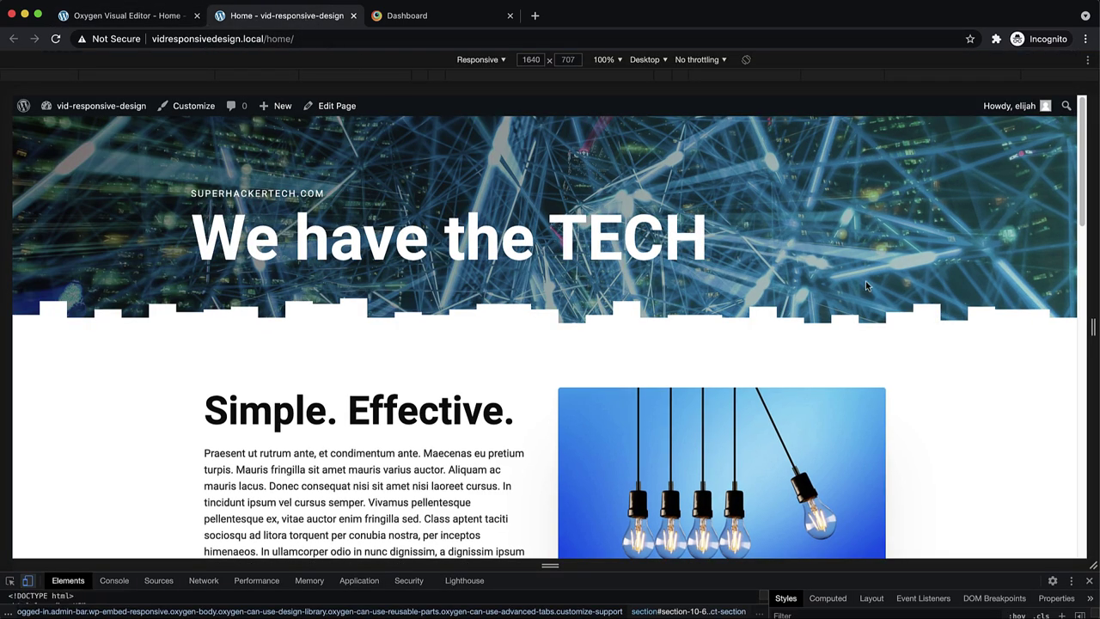
{"action": "right_click", "coordinate": [955, 357]}
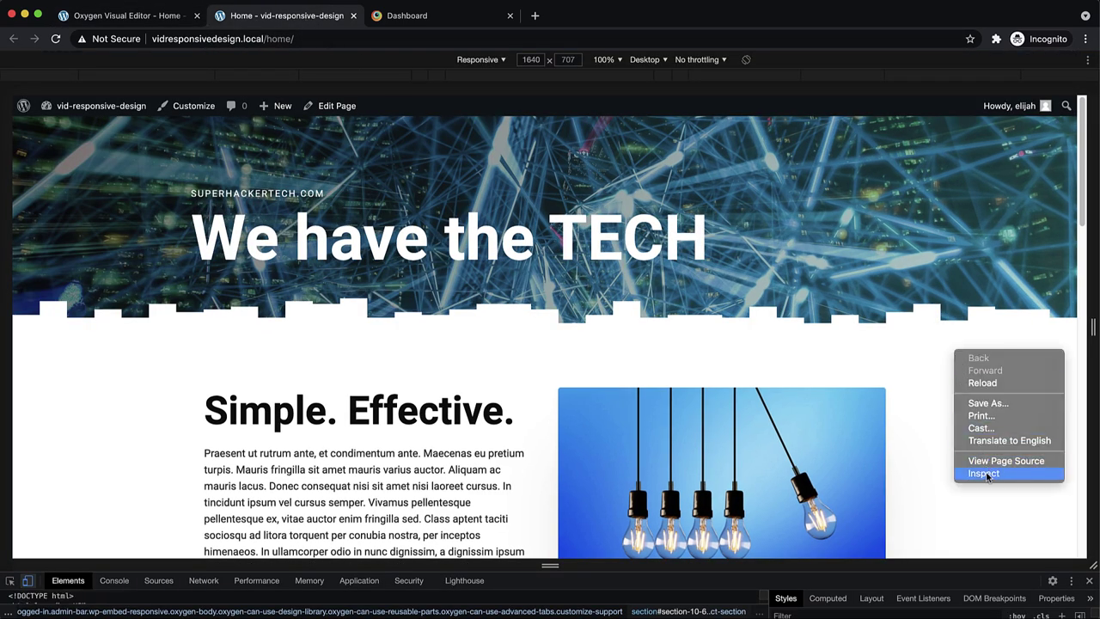
{"action": "left_click", "coordinate": [848, 567]}
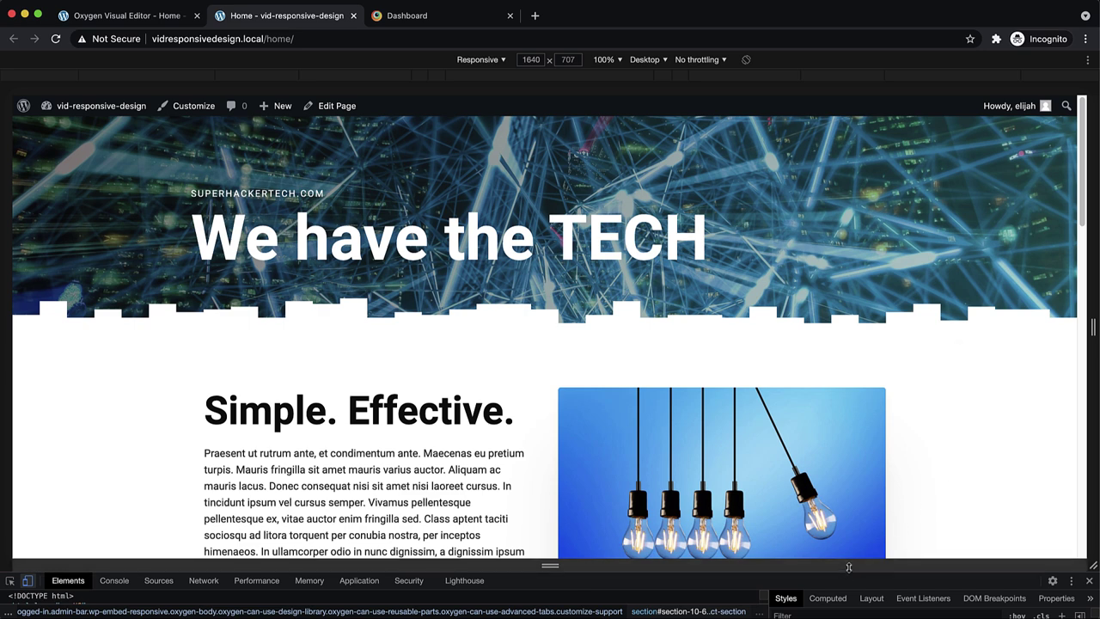
{"action": "left_click", "coordinate": [27, 582]}
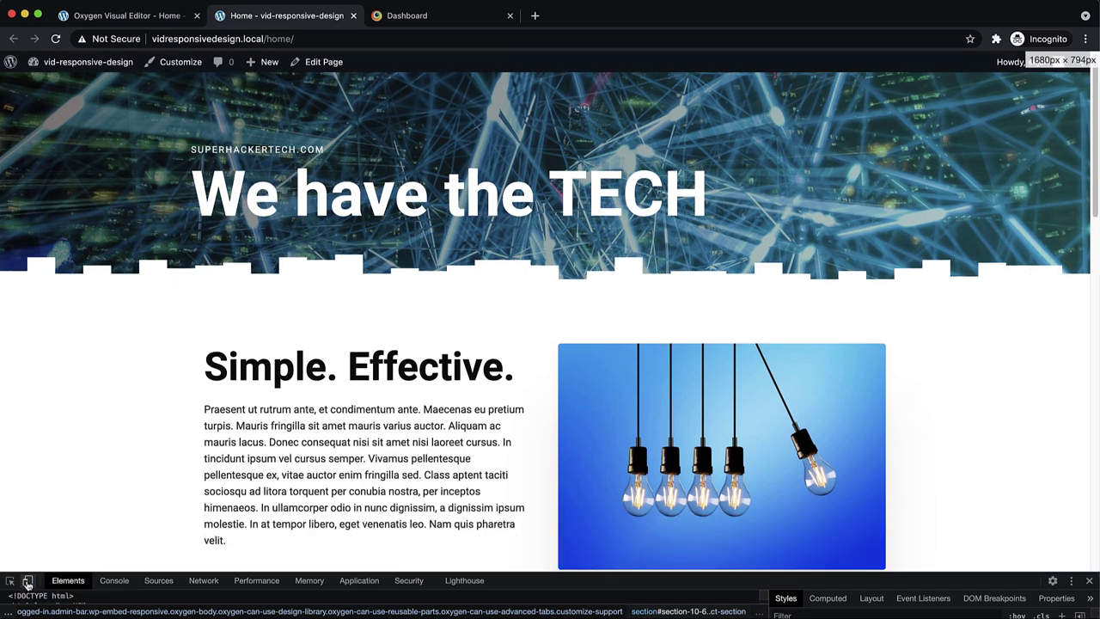
{"action": "left_click", "coordinate": [27, 582]}
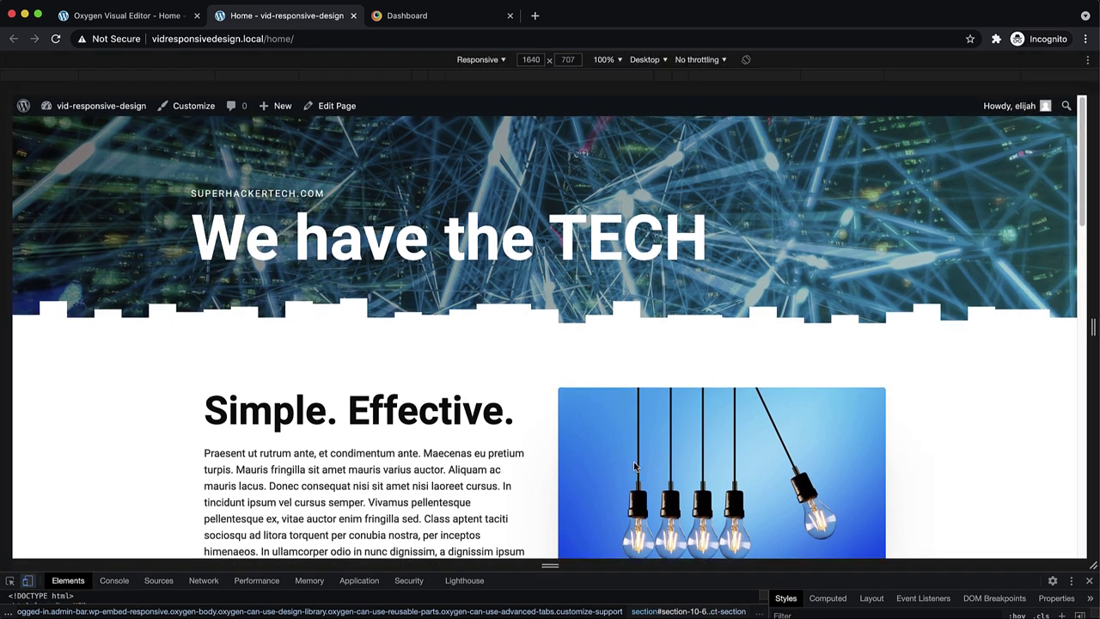
Narrow the responsive viewport to about 1044 px and further to about 392 px wide to check how the layout adapts
{"action": "mouse_move", "coordinate": [1089, 326]}
{"action": "left_mouse_down"}
{"action": "mouse_move", "coordinate": [947, 320]}
{"action": "mouse_move", "coordinate": [1094, 326]}
{"action": "left_mouse_up"}
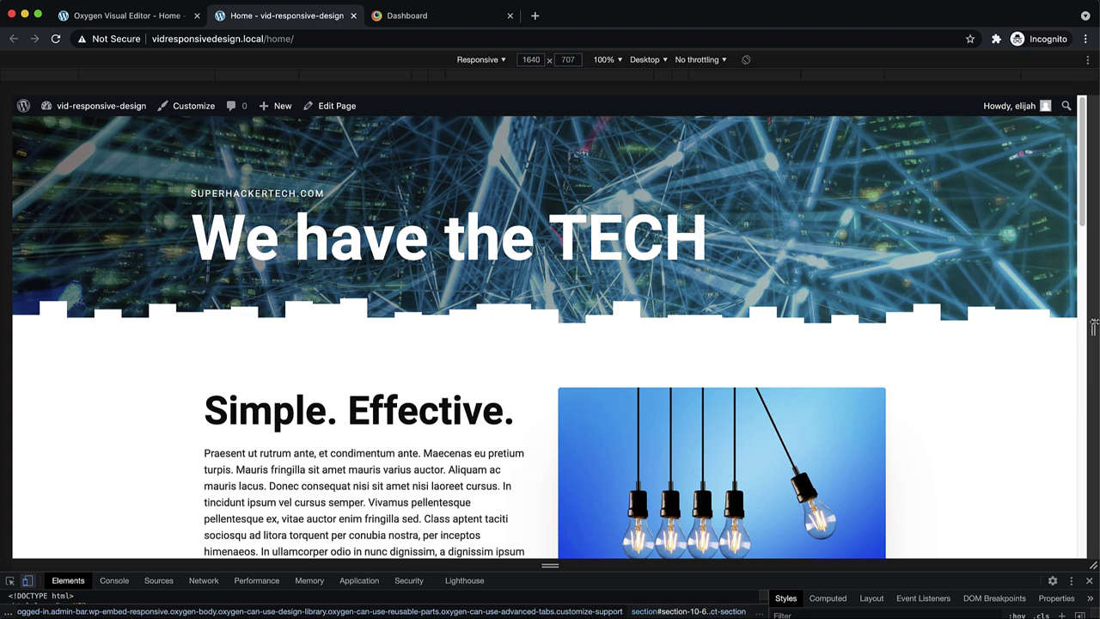
{"action": "left_click_drag", "start_coordinate": [1093, 326], "coordinate": [912, 337]}
{"action": "scroll", "coordinate": [829, 352], "scroll_direction": "down", "scroll_amount": 5}
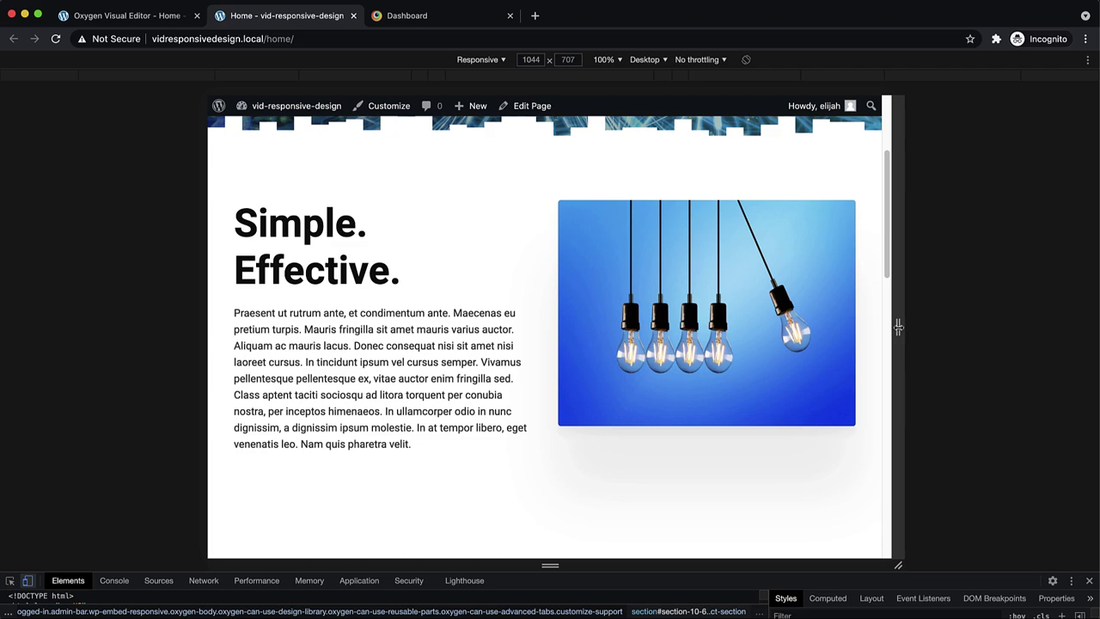
{"action": "left_click_drag", "start_coordinate": [897, 326], "coordinate": [683, 340]}
{"action": "scroll", "coordinate": [757, 341], "scroll_direction": "up", "scroll_amount": 3}
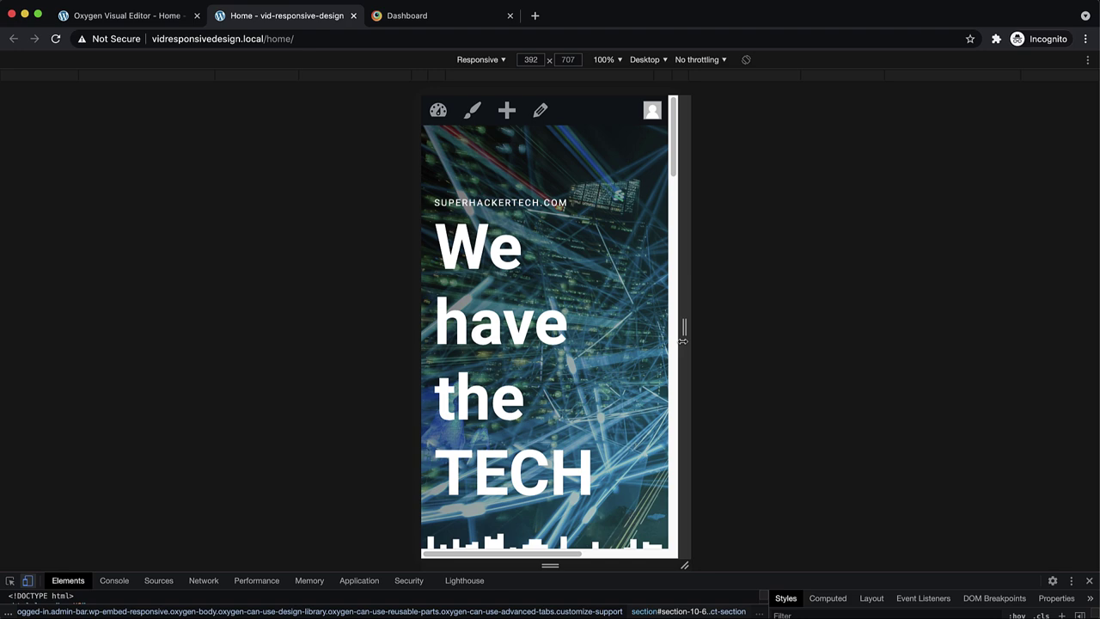
Examine the whole page at mobile width, from the hero heading to the footer, for overflow, distorted images and oversized text
{"action": "scroll", "coordinate": [647, 321], "scroll_direction": "down", "scroll_amount": 3}
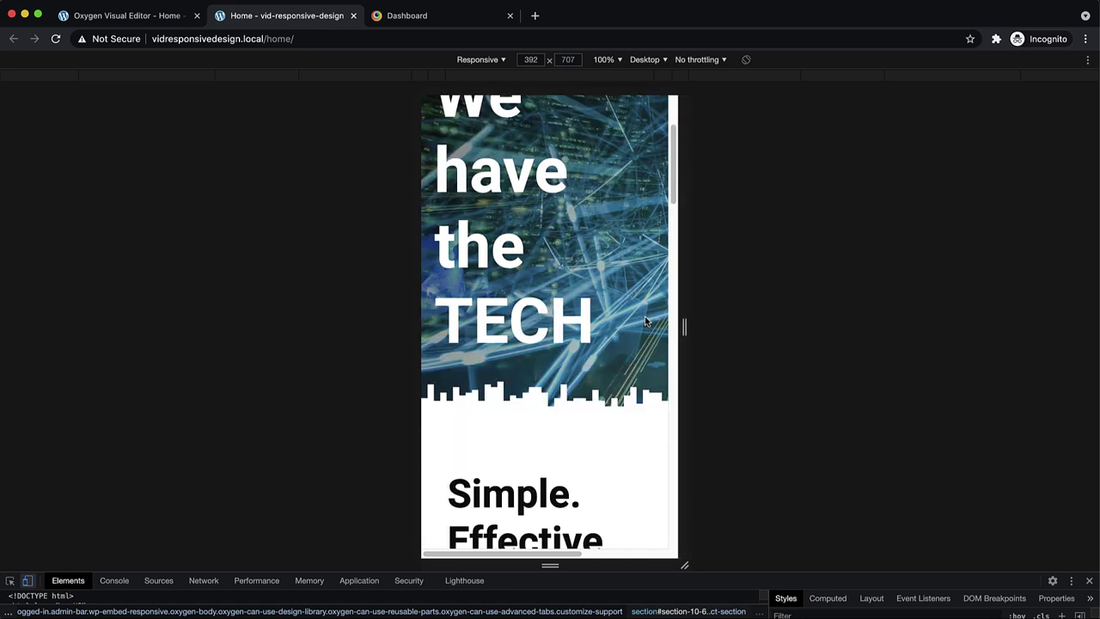
{"action": "scroll", "coordinate": [646, 321], "scroll_direction": "down", "scroll_amount": 8}
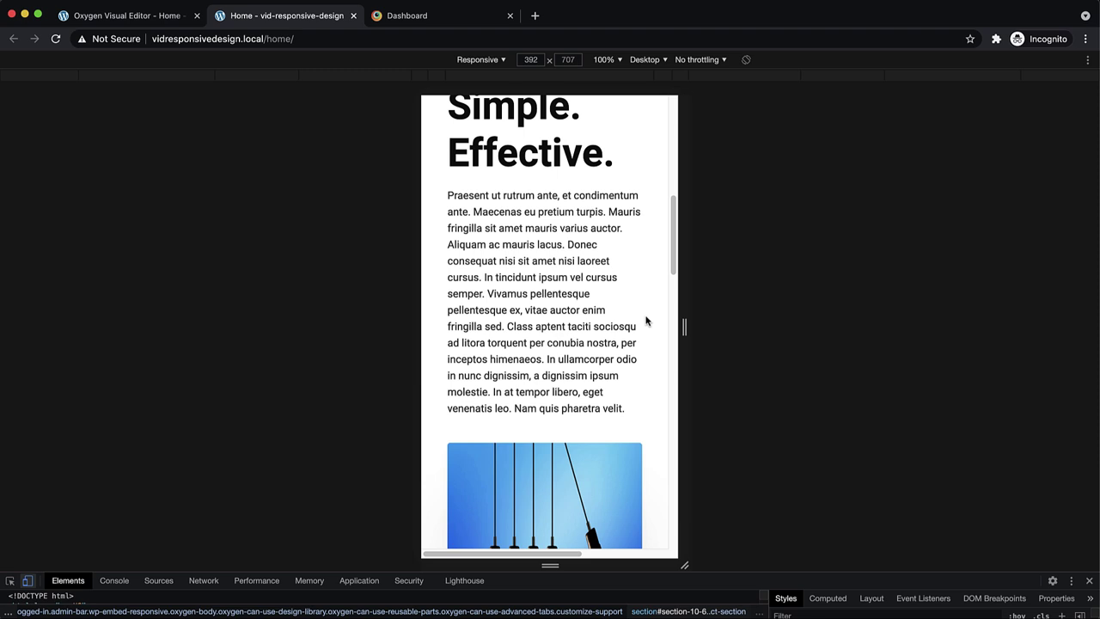
{"action": "scroll", "coordinate": [646, 321], "scroll_direction": "down", "scroll_amount": 4}
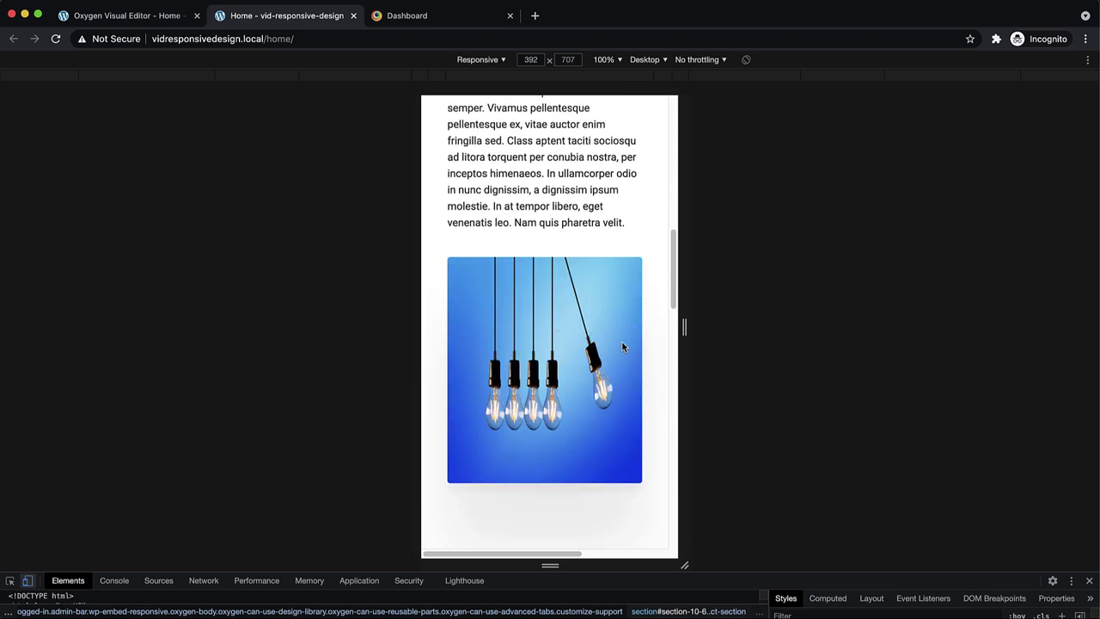
{"action": "scroll", "coordinate": [627, 342], "scroll_direction": "down", "scroll_amount": 2}
{"action": "scroll", "coordinate": [638, 344], "scroll_direction": "down", "scroll_amount": 5}
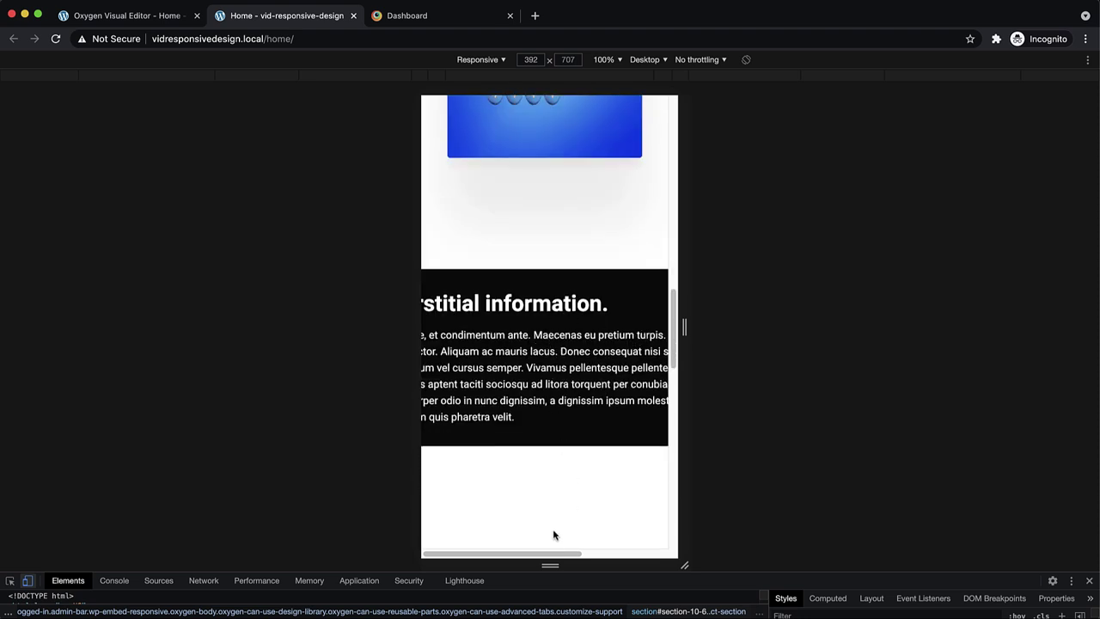
{"action": "left_click_drag", "start_coordinate": [516, 556], "coordinate": [436, 548]}
{"action": "scroll", "coordinate": [619, 406], "scroll_direction": "down", "scroll_amount": 8}
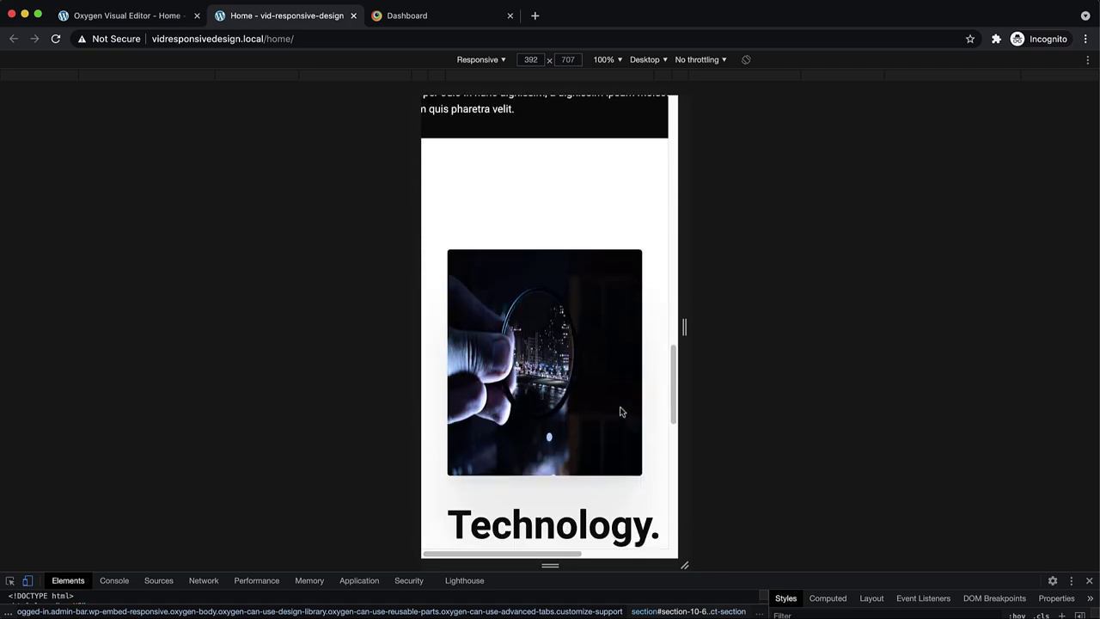
{"action": "scroll", "coordinate": [621, 412], "scroll_direction": "down", "scroll_amount": 12}
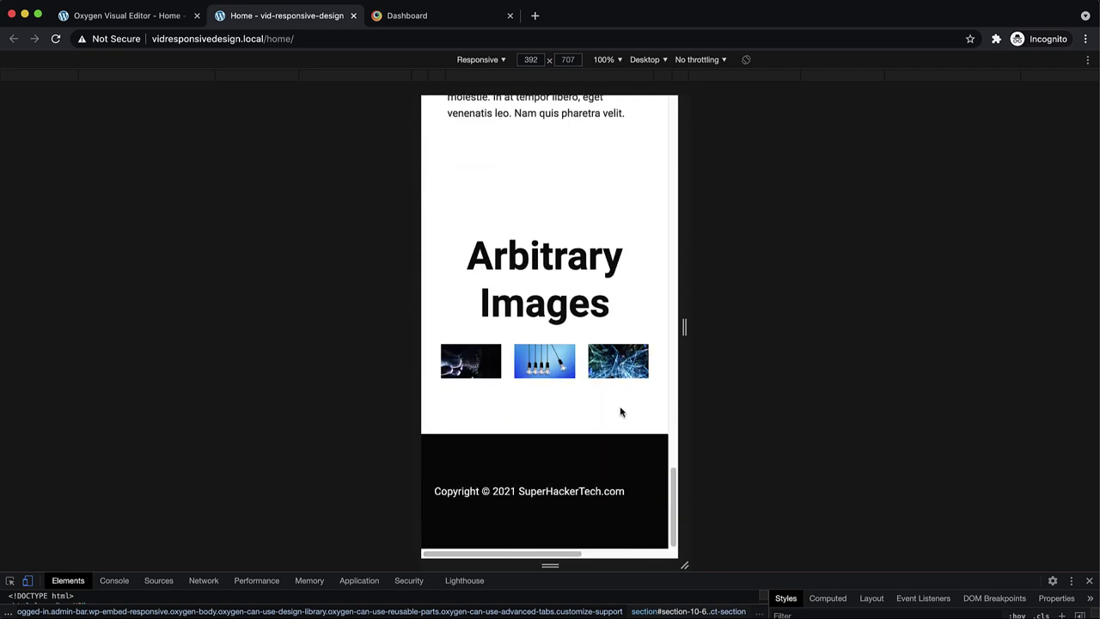
{"action": "scroll", "coordinate": [569, 420], "scroll_direction": "up", "scroll_amount": 14}
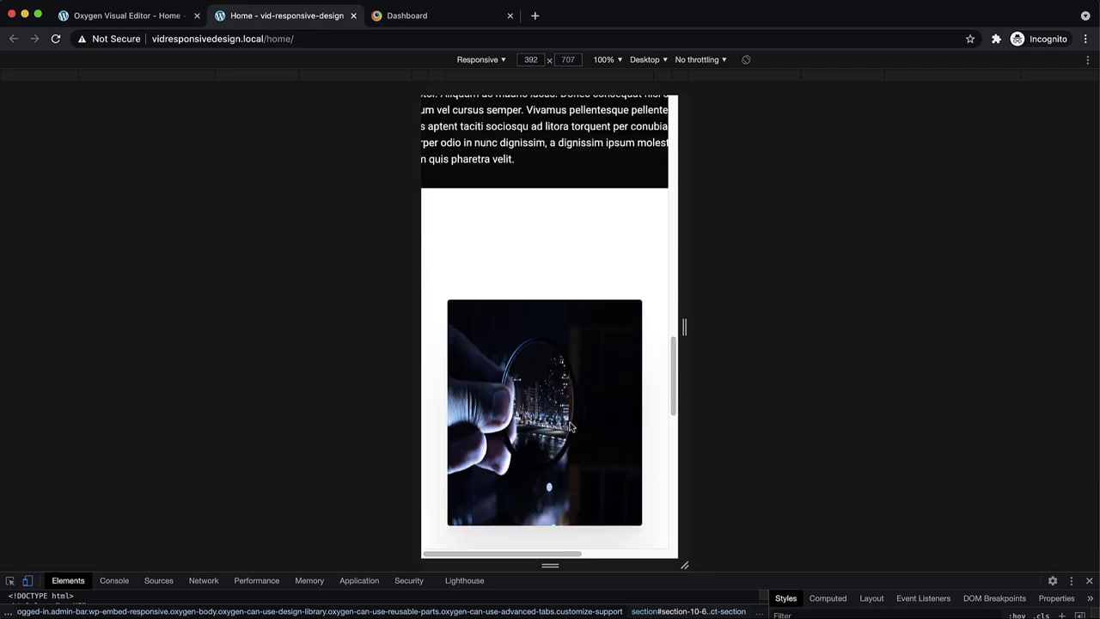
{"action": "scroll", "coordinate": [569, 425], "scroll_direction": "up", "scroll_amount": 20}
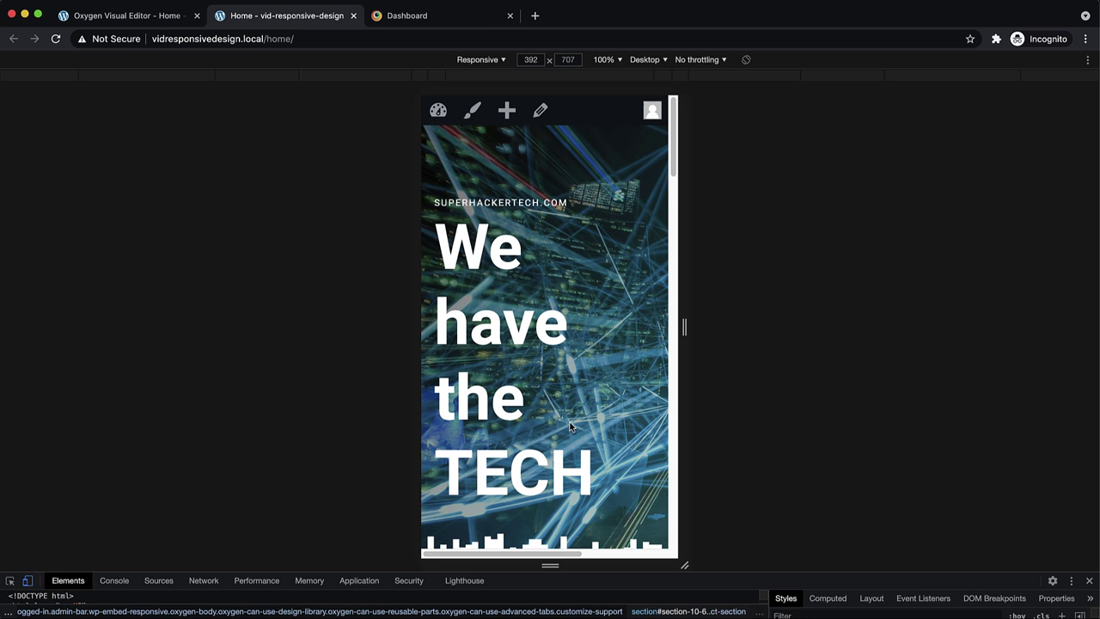
Emulate the iPhone 5/SE and examine how the hero, text, image and black interstitial sections fit its screen
{"action": "left_click", "coordinate": [501, 62]}
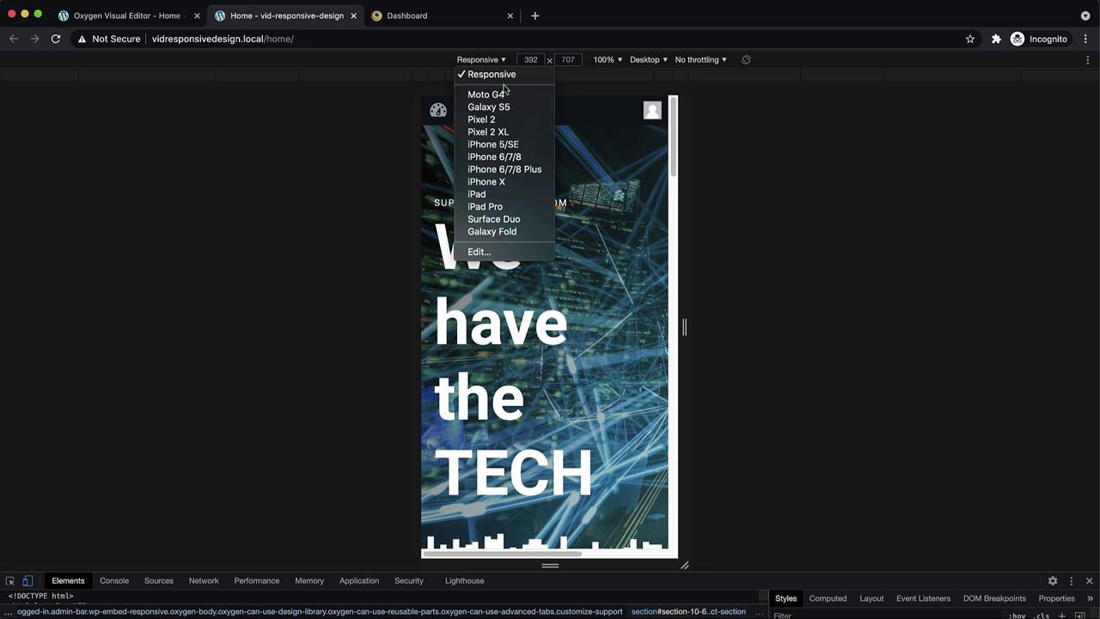
{"action": "left_click", "coordinate": [493, 144]}
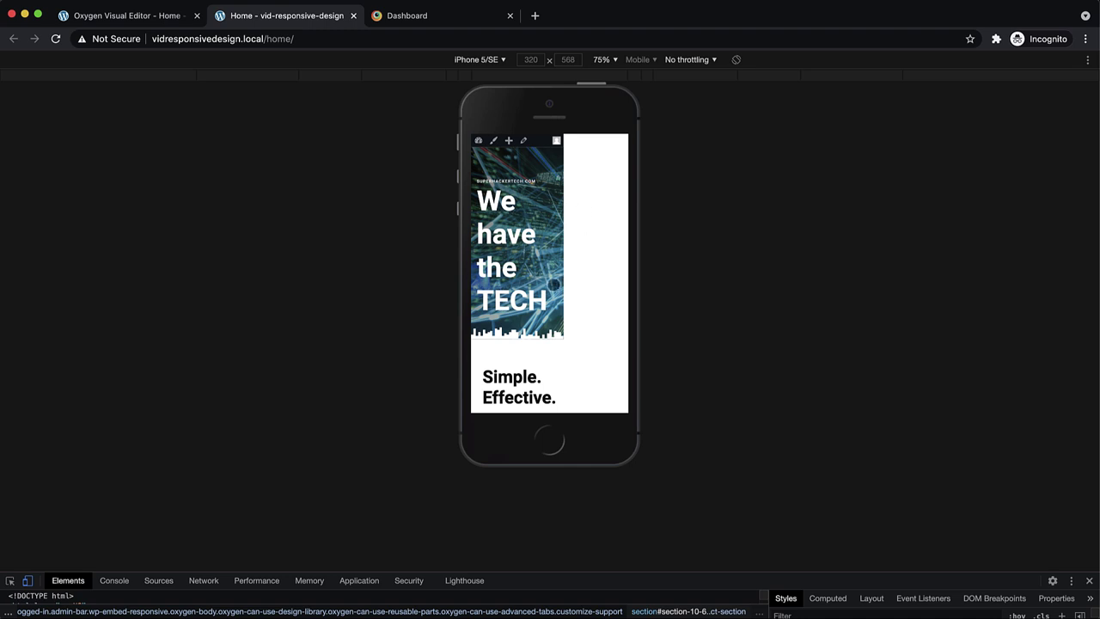
{"action": "scroll", "coordinate": [552, 284], "scroll_direction": "down", "scroll_amount": 10}
{"action": "scroll", "coordinate": [552, 284], "scroll_direction": "down", "scroll_amount": 2}
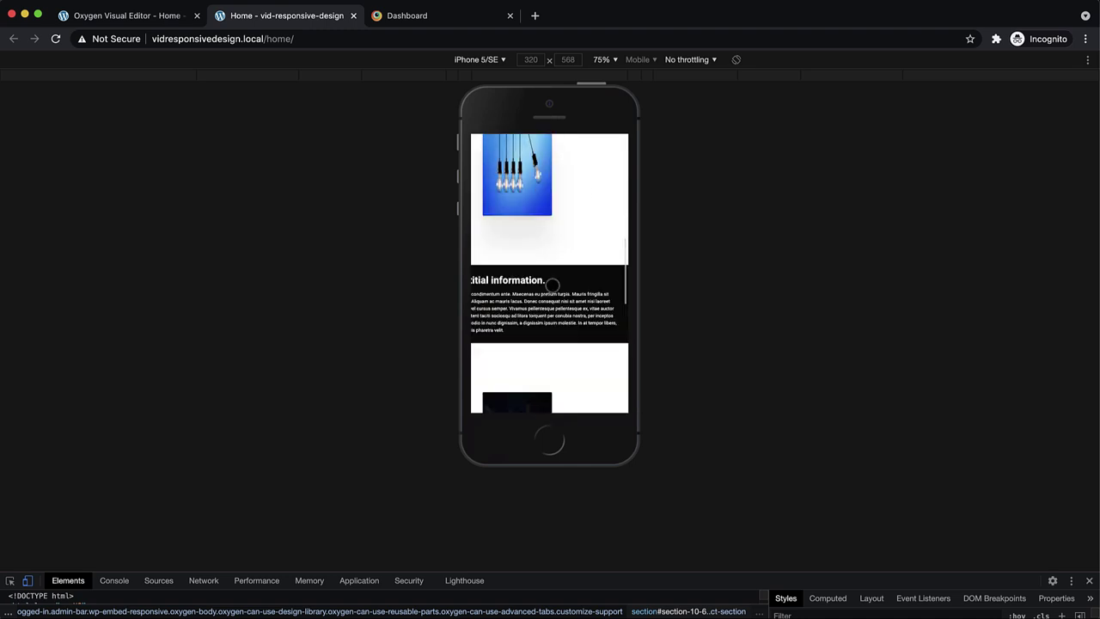
{"action": "scroll", "coordinate": [591, 318], "scroll_direction": "up", "scroll_amount": 4}
{"action": "scroll", "coordinate": [591, 318], "scroll_direction": "up", "scroll_amount": 10}
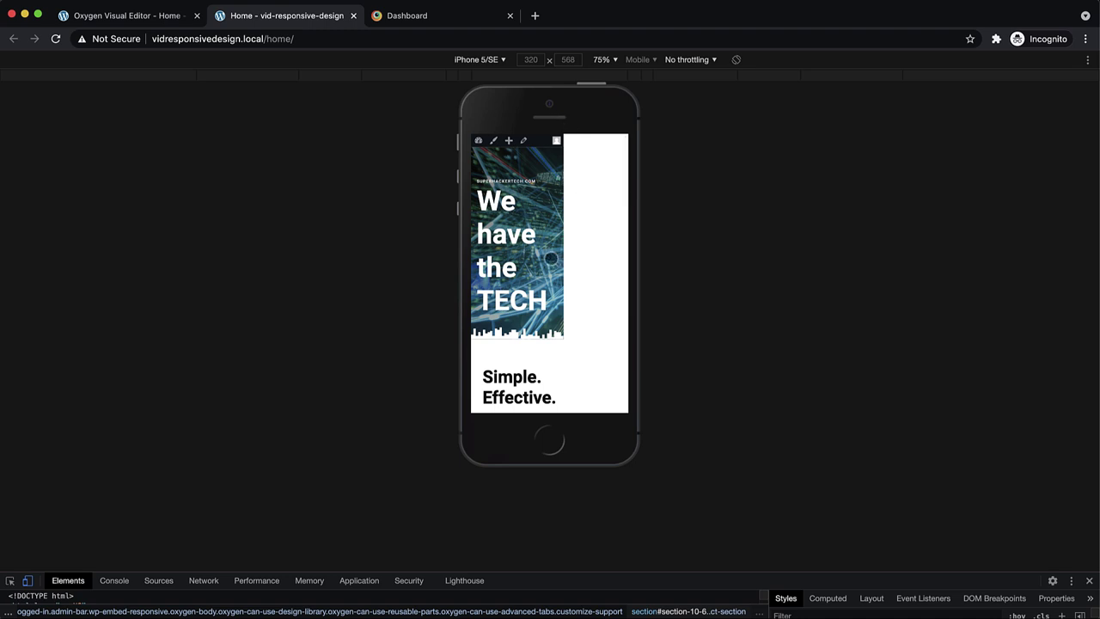
{"action": "scroll", "coordinate": [561, 384], "scroll_direction": "down", "scroll_amount": 2}
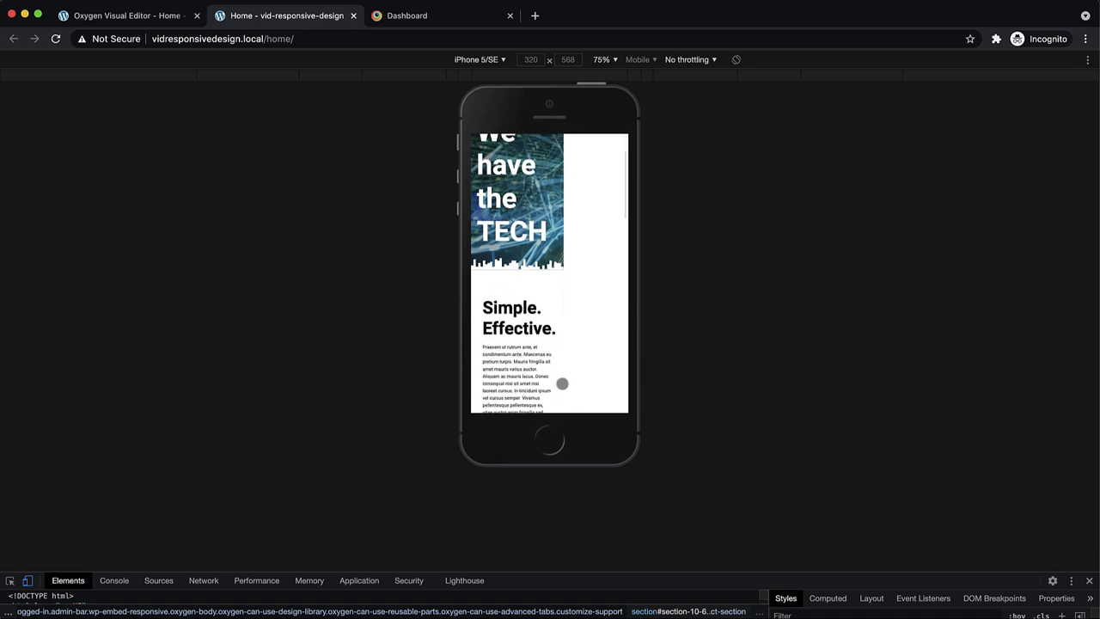
{"action": "scroll", "coordinate": [562, 384], "scroll_direction": "down", "scroll_amount": 5}
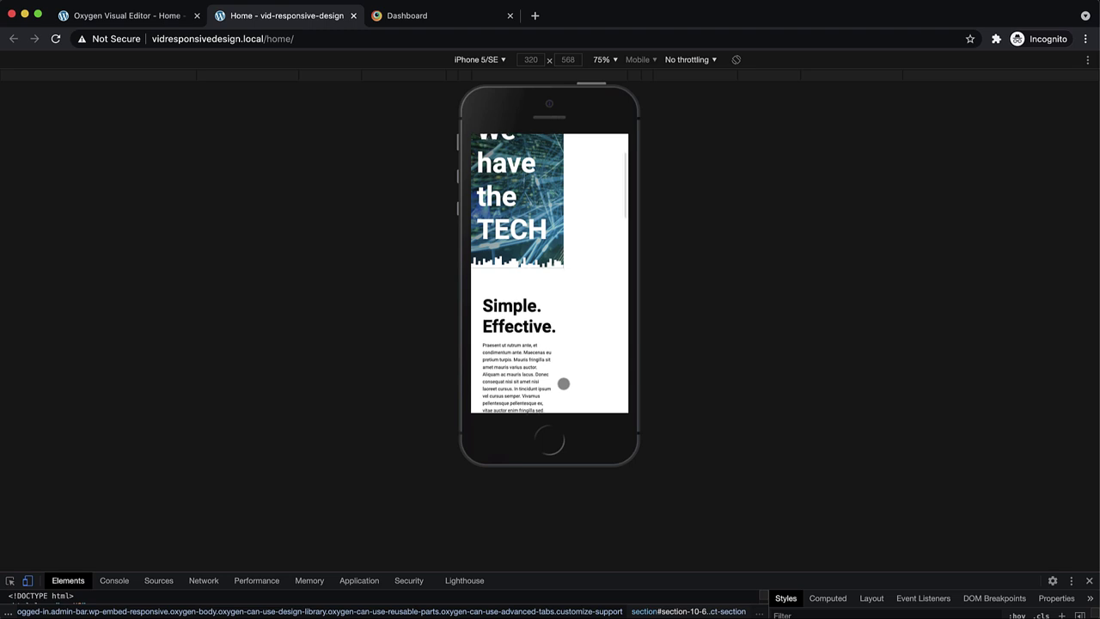
{"action": "scroll", "coordinate": [562, 384], "scroll_direction": "down", "scroll_amount": 2}
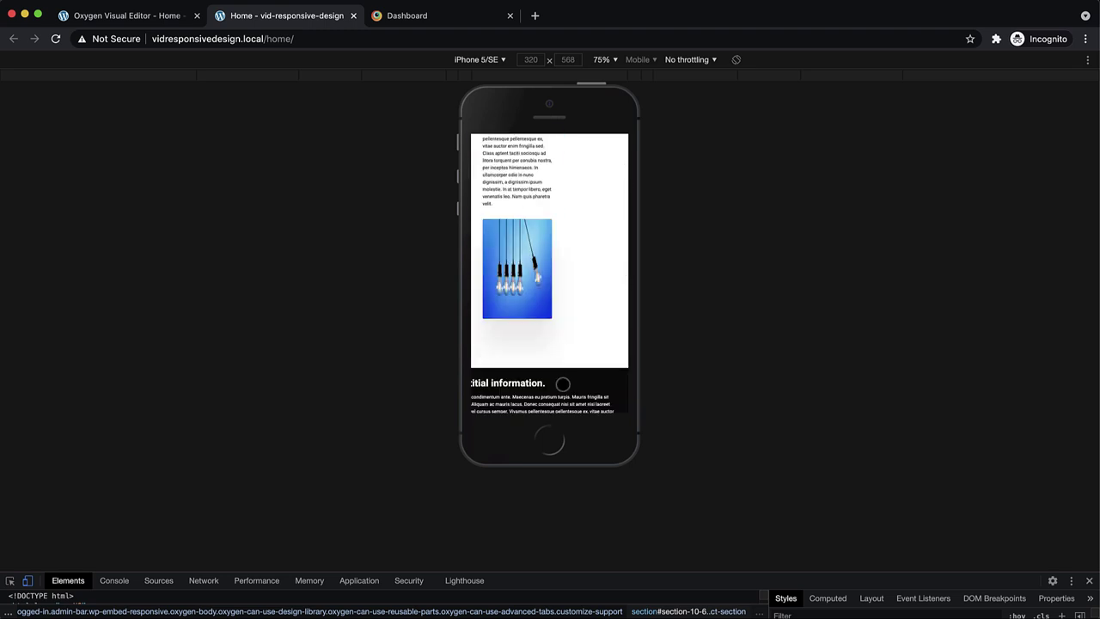
Return the emulation to Responsive and widen the viewport to about 829 px to view the hero section
{"action": "left_click", "coordinate": [486, 62]}
{"action": "left_click", "coordinate": [487, 75]}
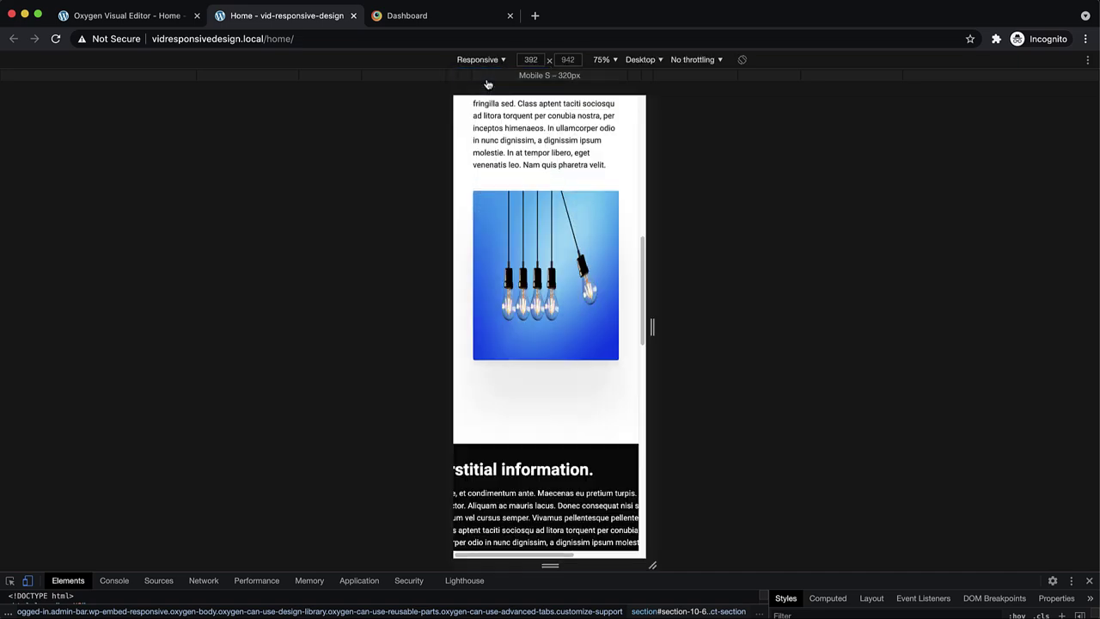
{"action": "left_click_drag", "start_coordinate": [653, 329], "coordinate": [760, 327]}
{"action": "scroll", "coordinate": [625, 335], "scroll_direction": "up", "scroll_amount": 10}
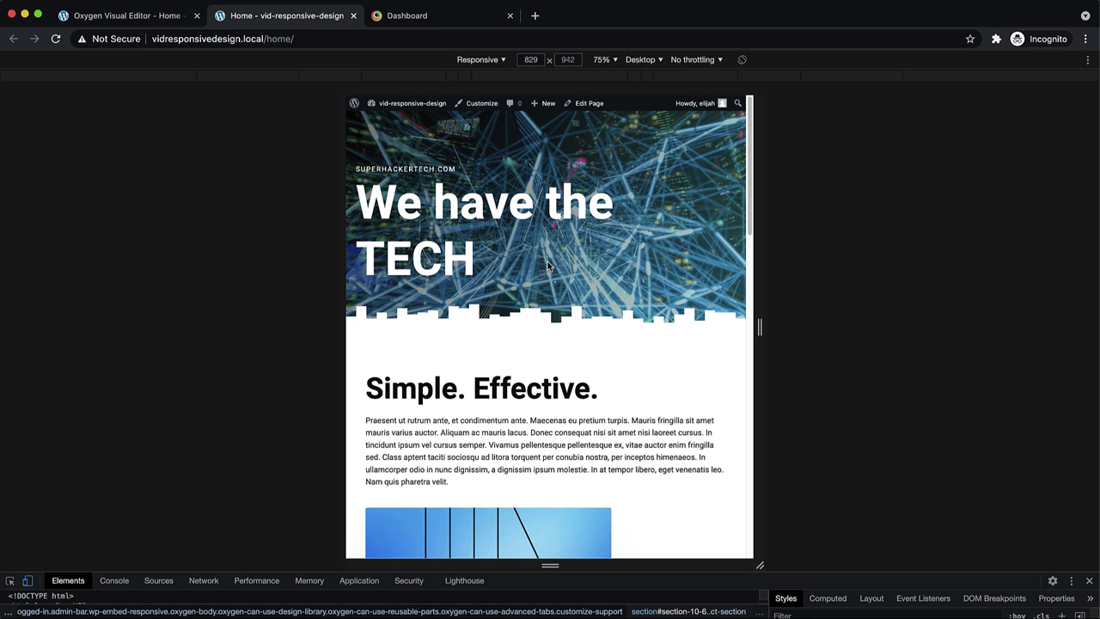
Switch to the BrowserStack dashboard and start a Safari test session on a real iPhone 12 Pro with iOS 14
{"action": "left_click", "coordinate": [393, 22]}
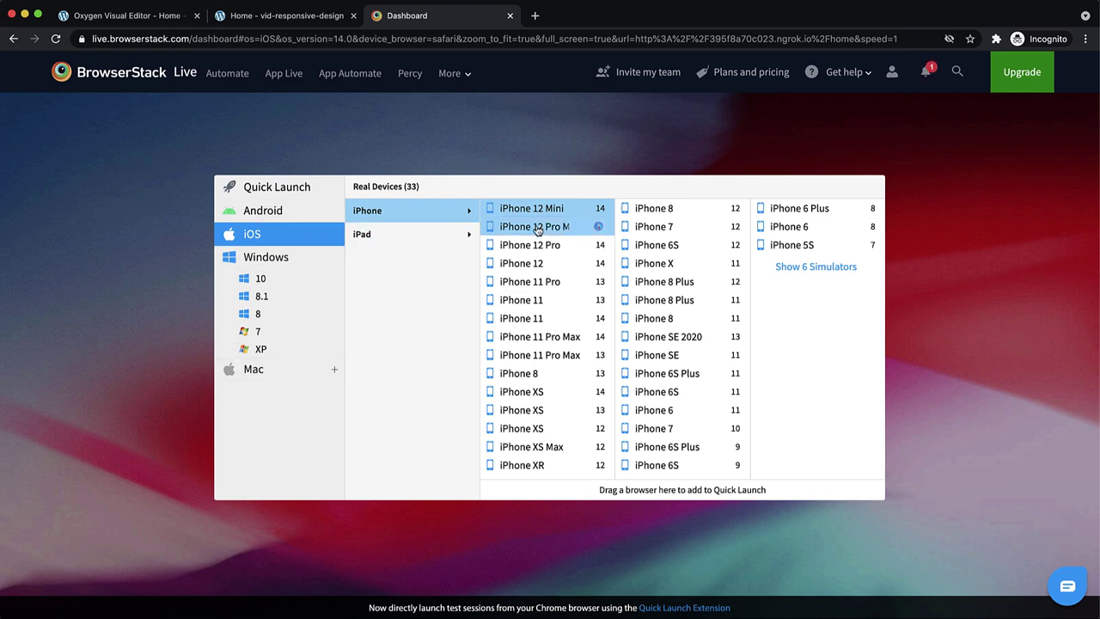
{"action": "mouse_move", "coordinate": [548, 246]}
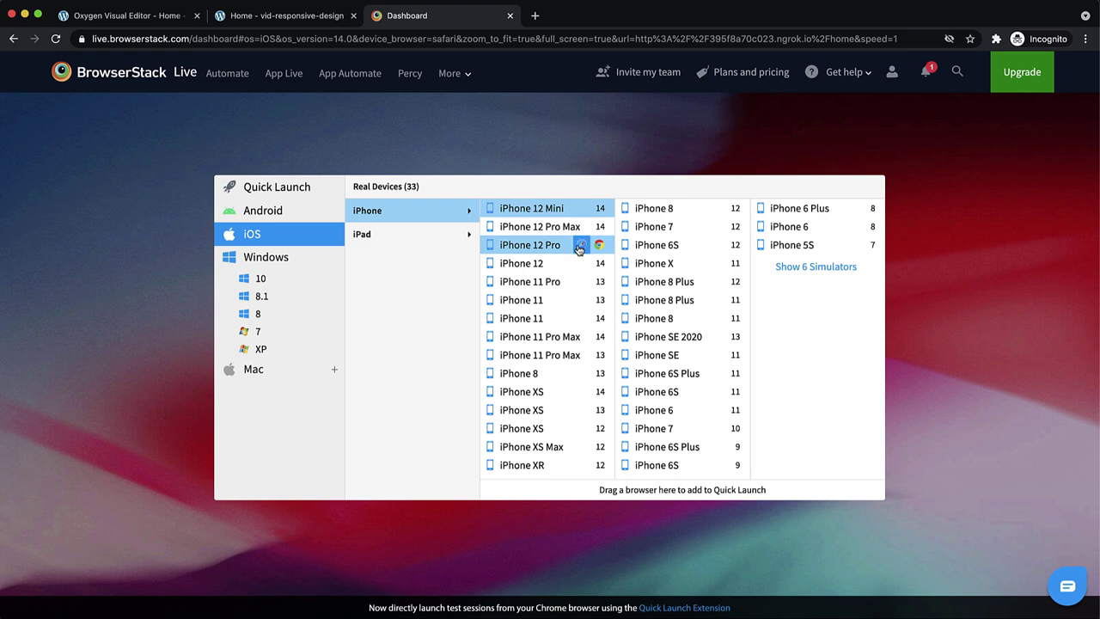
{"action": "left_click", "coordinate": [580, 247]}
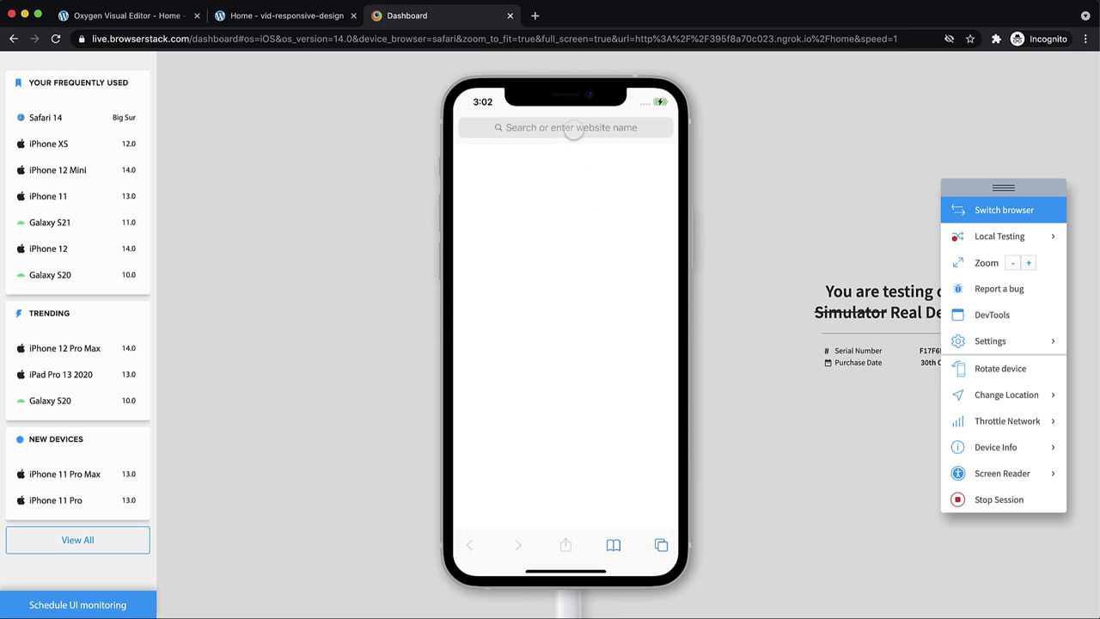
Load 395f8a70c023.ngrok.io/home in the remote iPhone's browser
{"action": "left_click", "coordinate": [574, 129]}
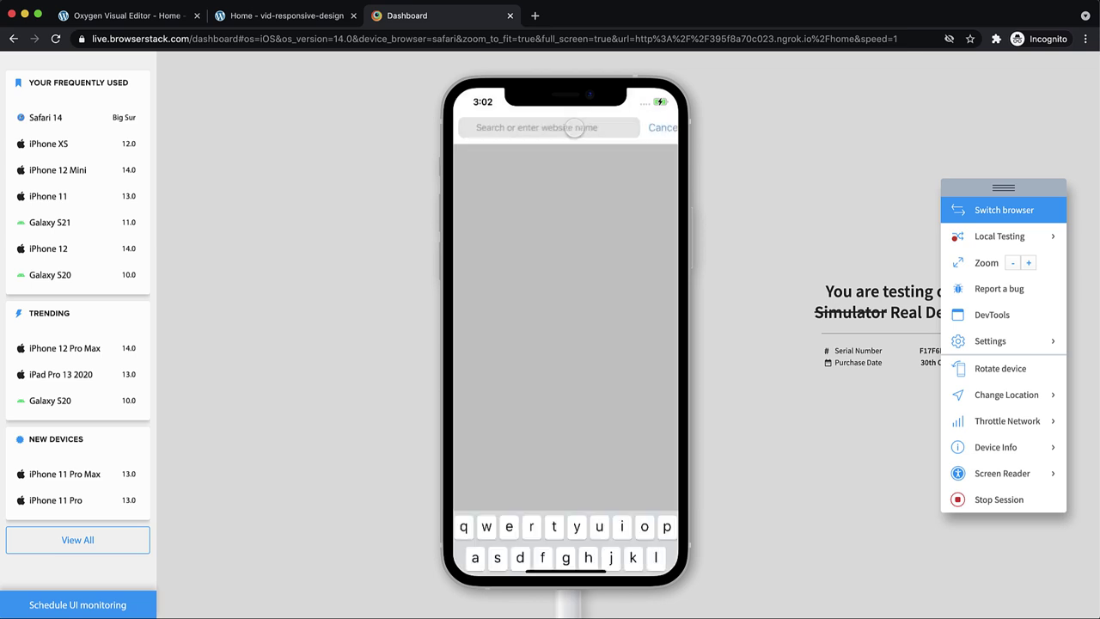
{"action": "type", "text": "395f8a70c023.ngrok.io/home"}
{"action": "key", "text": "Return"}
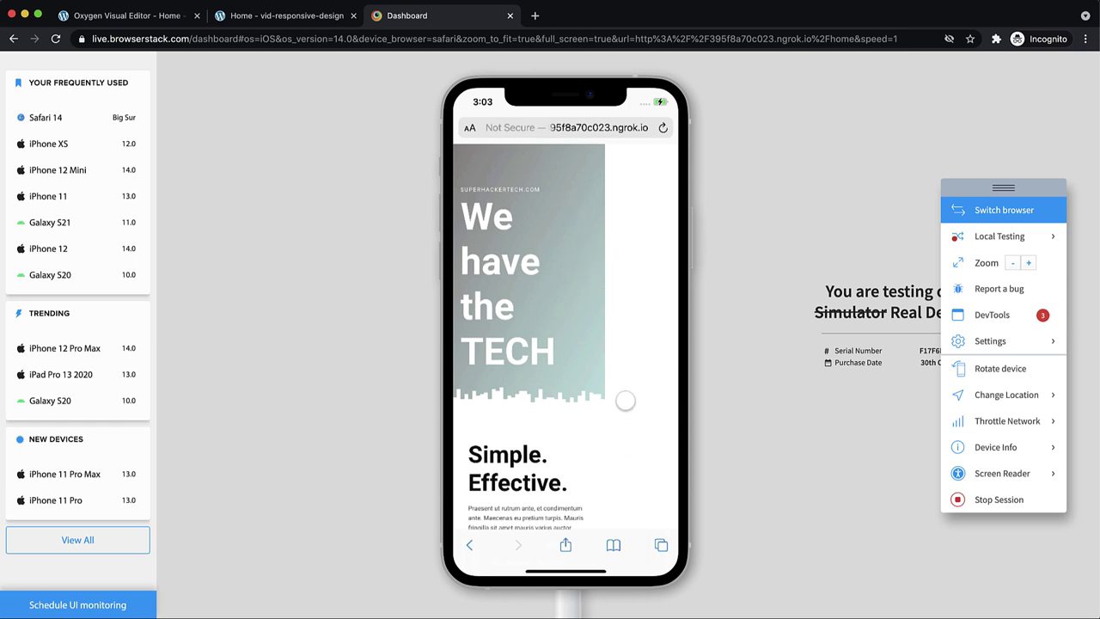
Examine the page's hero and content sections on the real iPhone and close the BrowserStack page
{"action": "scroll", "coordinate": [628, 367], "scroll_direction": "down", "scroll_amount": 3}
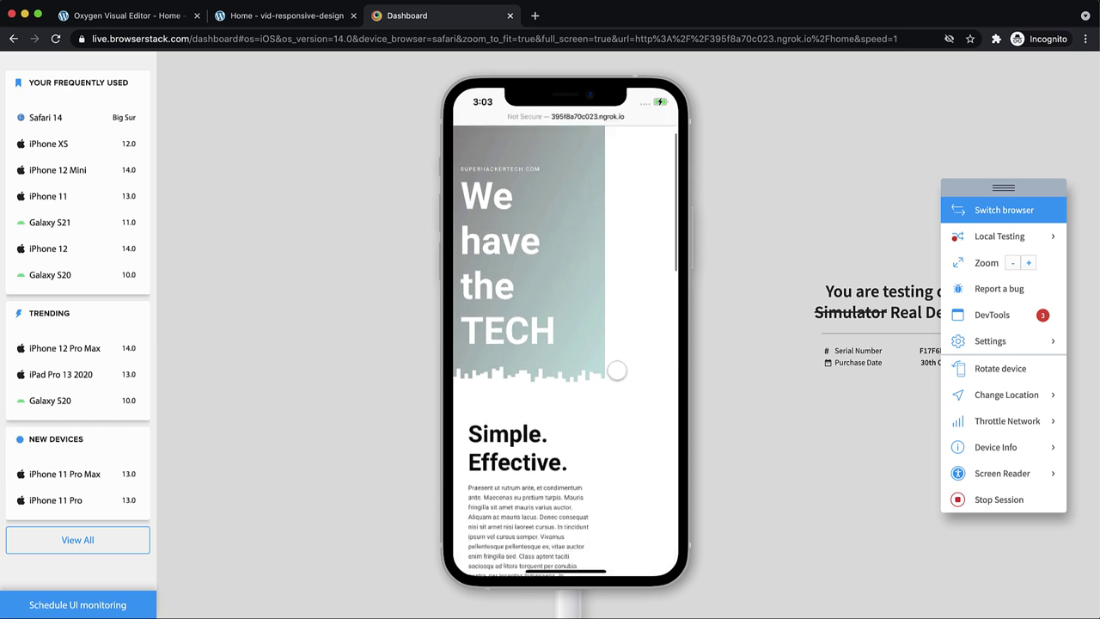
{"action": "scroll", "coordinate": [616, 370], "scroll_direction": "down", "scroll_amount": 15}
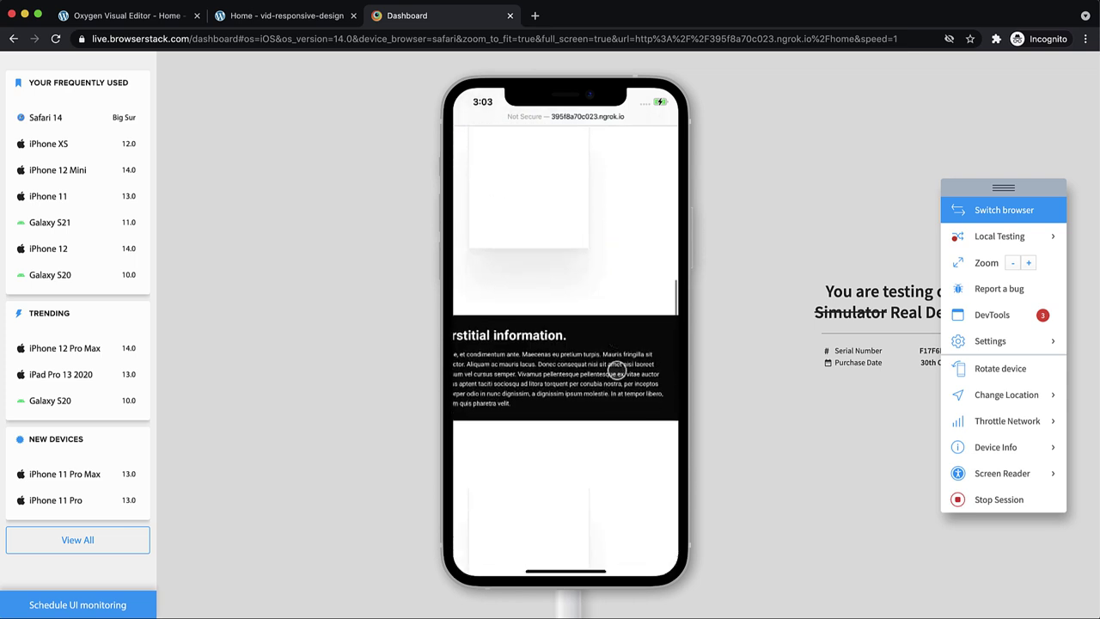
{"action": "scroll", "coordinate": [616, 370], "scroll_direction": "up", "scroll_amount": 15}
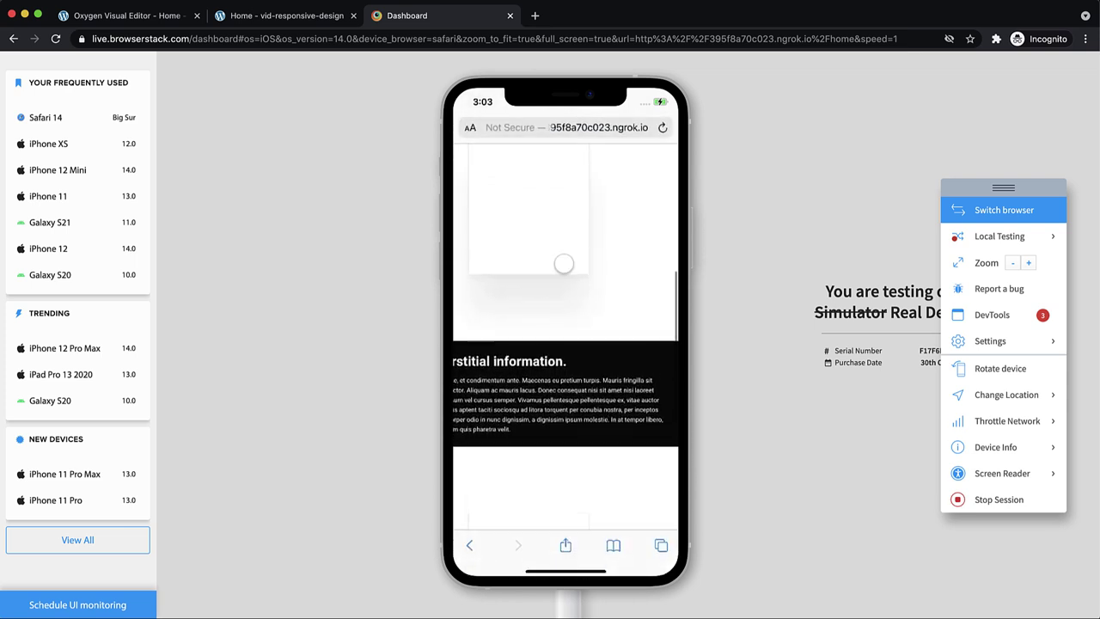
{"action": "scroll", "coordinate": [556, 247], "scroll_direction": "up", "scroll_amount": 5}
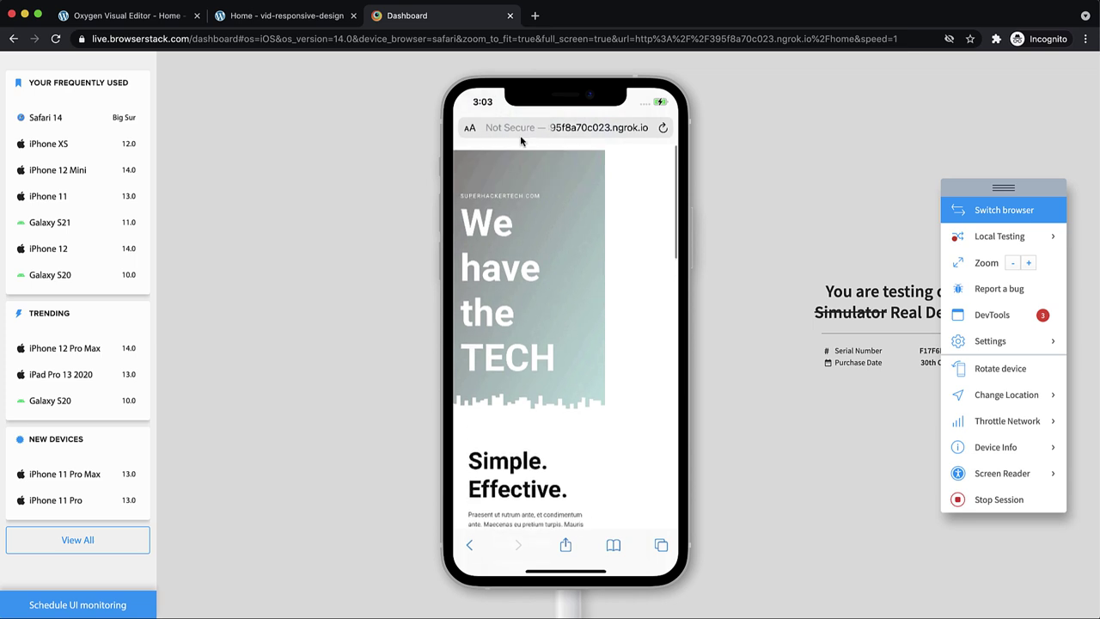
{"action": "left_click", "coordinate": [510, 18]}
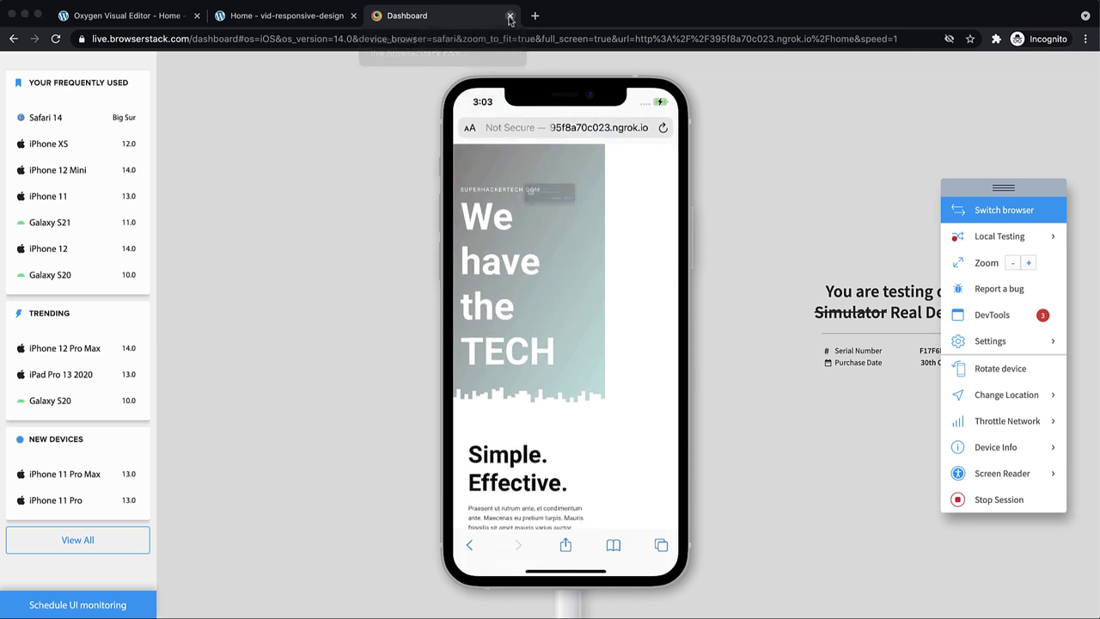
Leave the BrowserStack page and narrow the Home page's emulated viewport to about 443 px to check how the hero heading wraps
{"action": "left_click", "coordinate": [644, 222]}
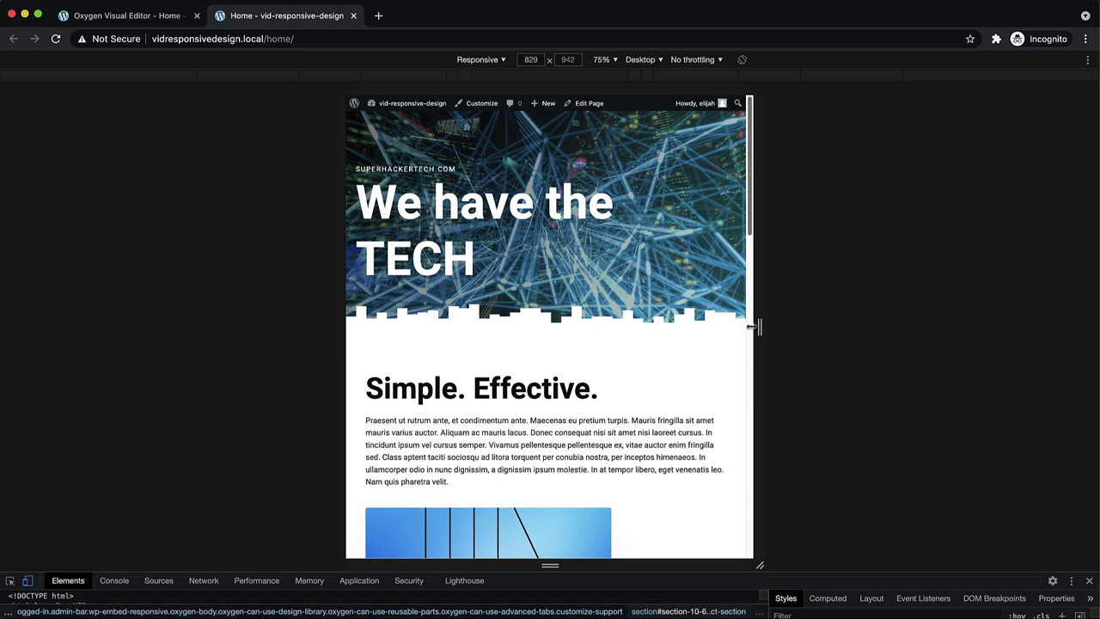
{"action": "left_click_drag", "start_coordinate": [752, 333], "coordinate": [671, 354]}
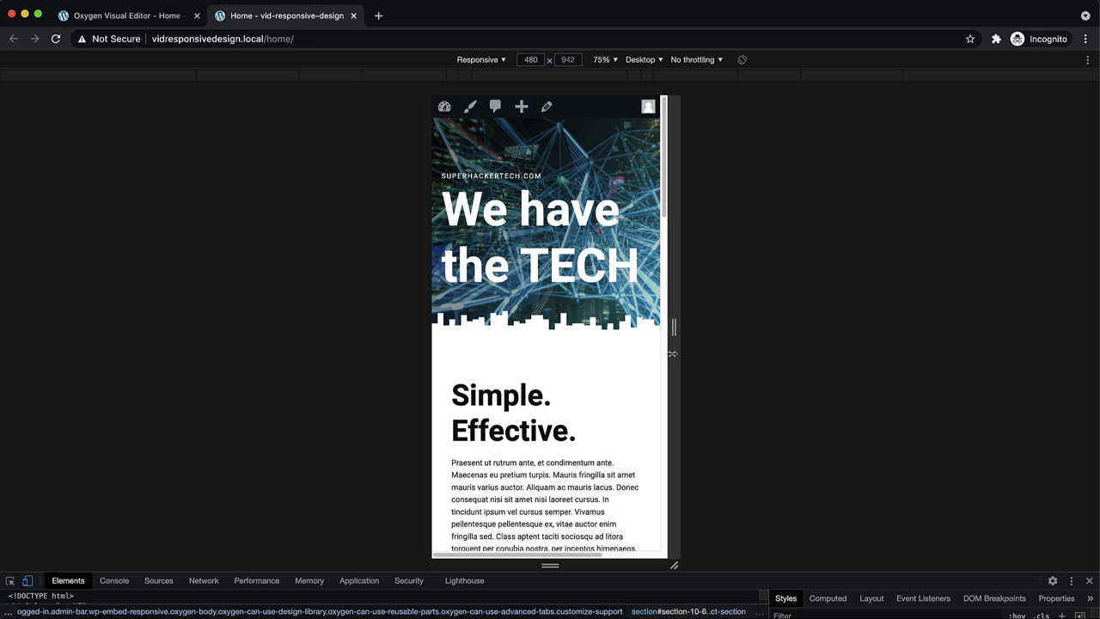
{"action": "left_click_drag", "start_coordinate": [672, 353], "coordinate": [658, 353]}
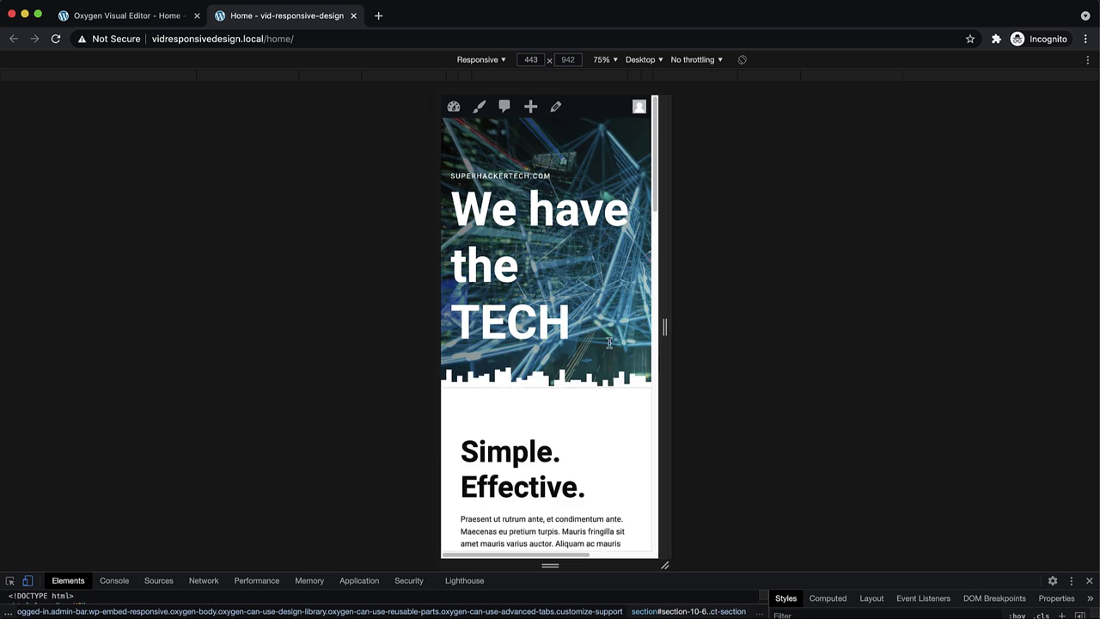
In the Oxygen editor, set the interstitial section's background color to #f78383 for the Less than 992px breakpoint
{"action": "left_click", "coordinate": [157, 26]}
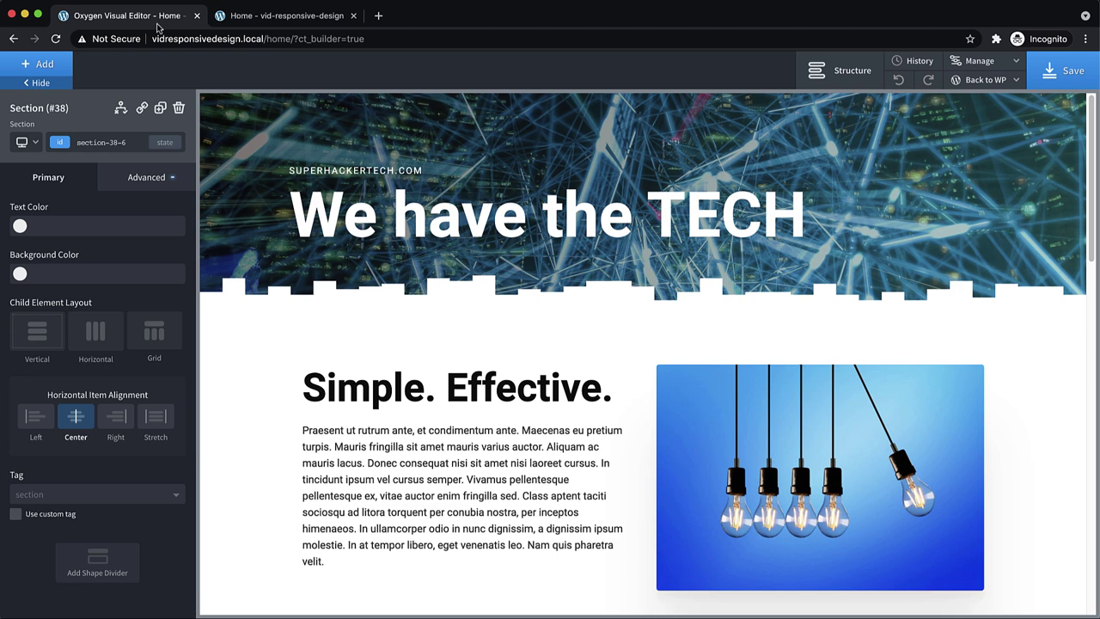
{"action": "left_click", "coordinate": [28, 143]}
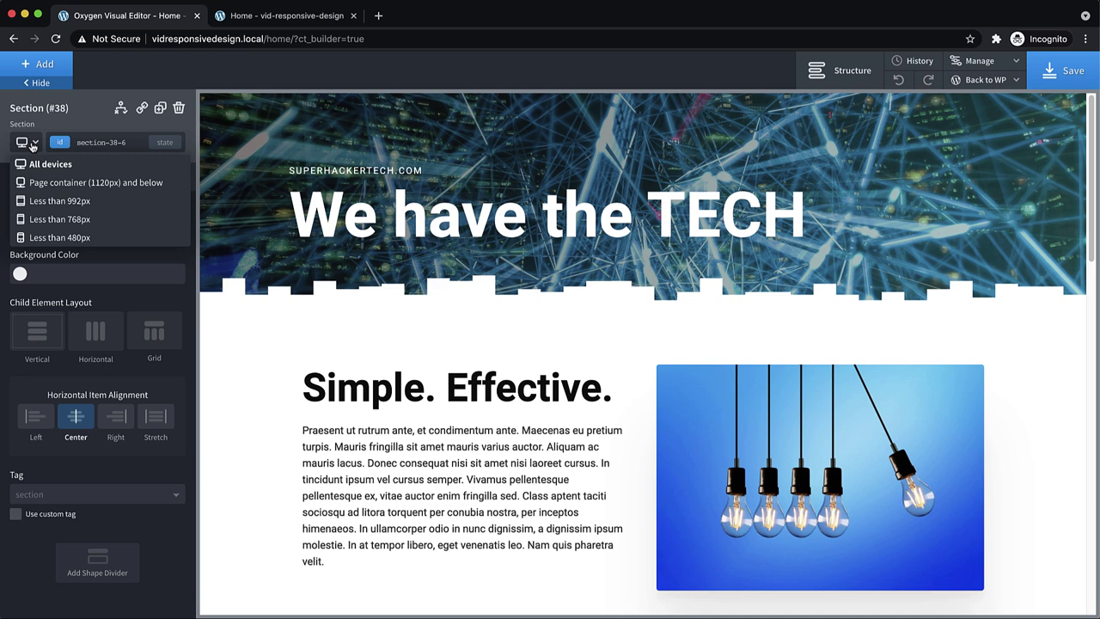
{"action": "left_click", "coordinate": [94, 200]}
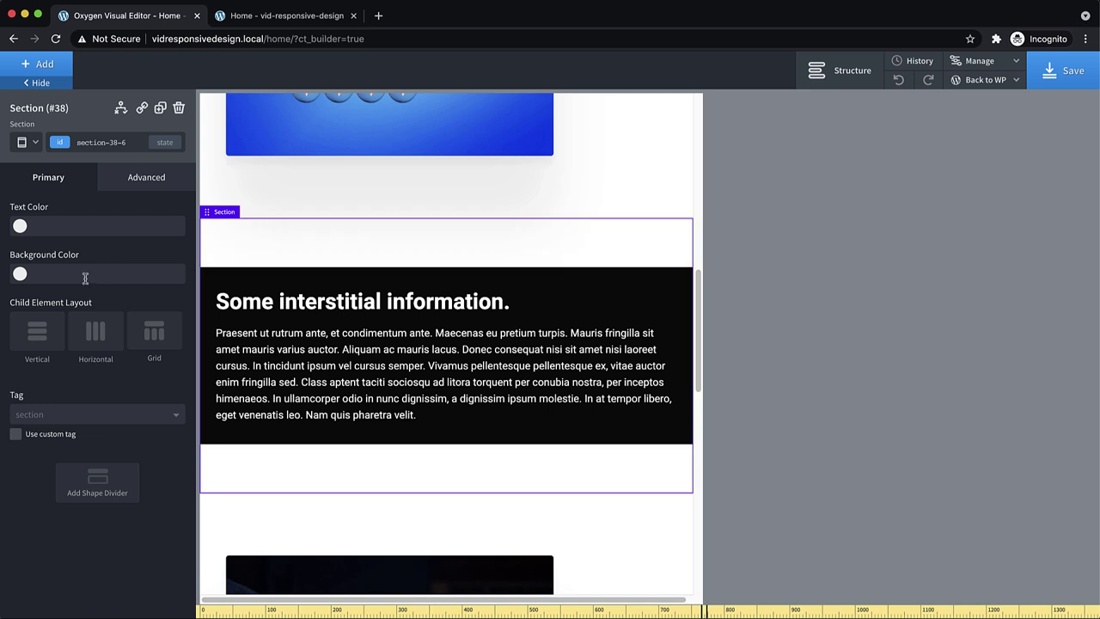
{"action": "left_click", "coordinate": [20, 275]}
{"action": "left_click_drag", "start_coordinate": [66, 320], "coordinate": [60, 298]}
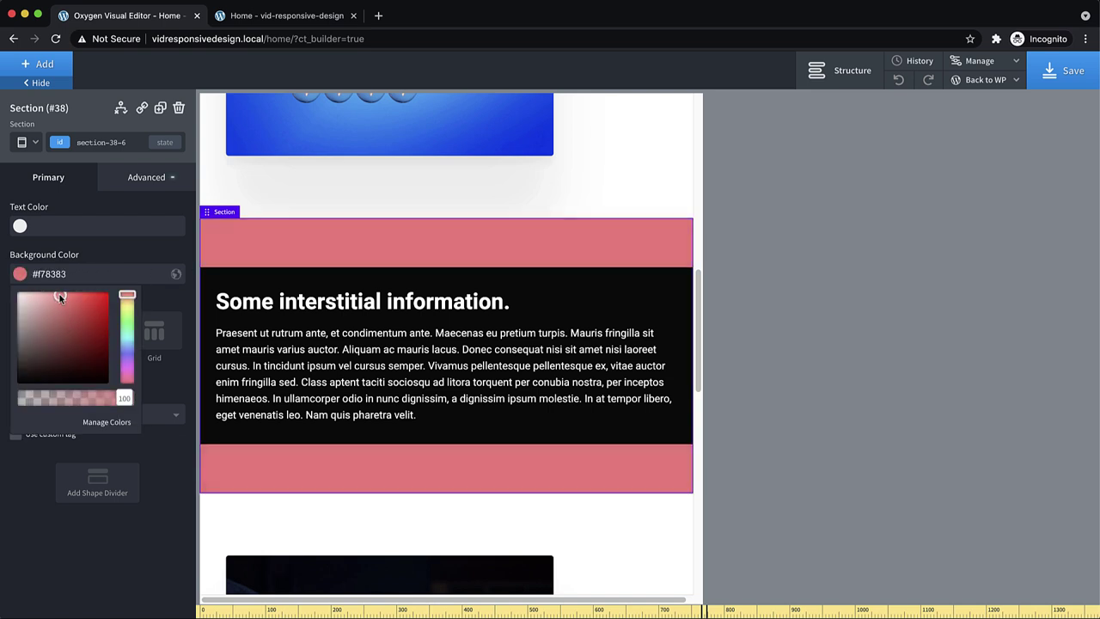
{"action": "left_click", "coordinate": [112, 252]}
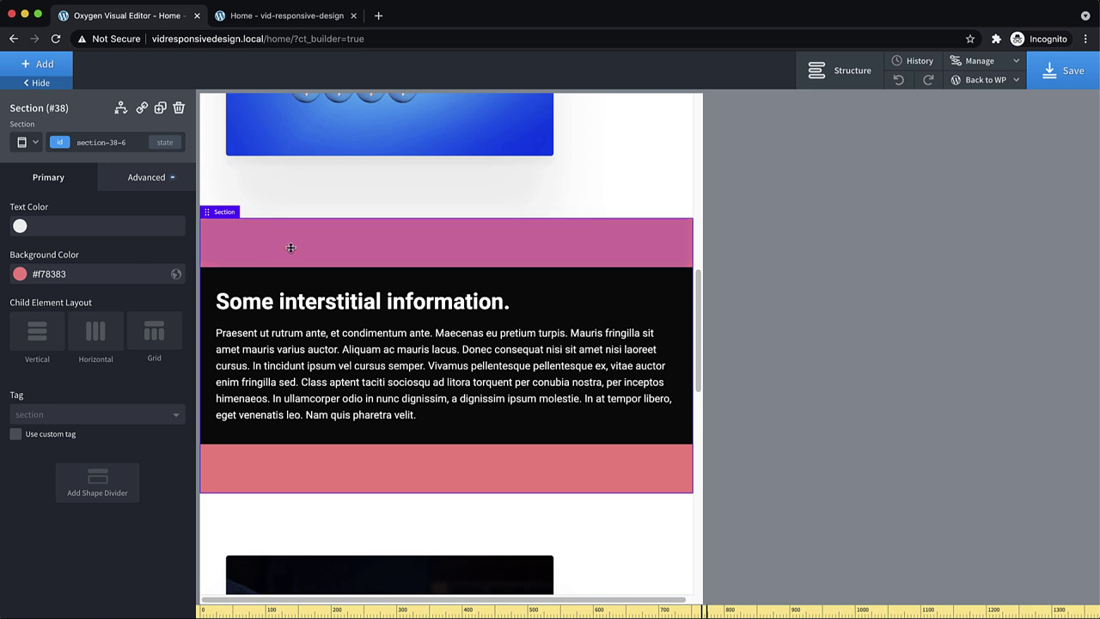
Return the section's editing view to All devices and save the page
{"action": "left_click", "coordinate": [36, 144]}
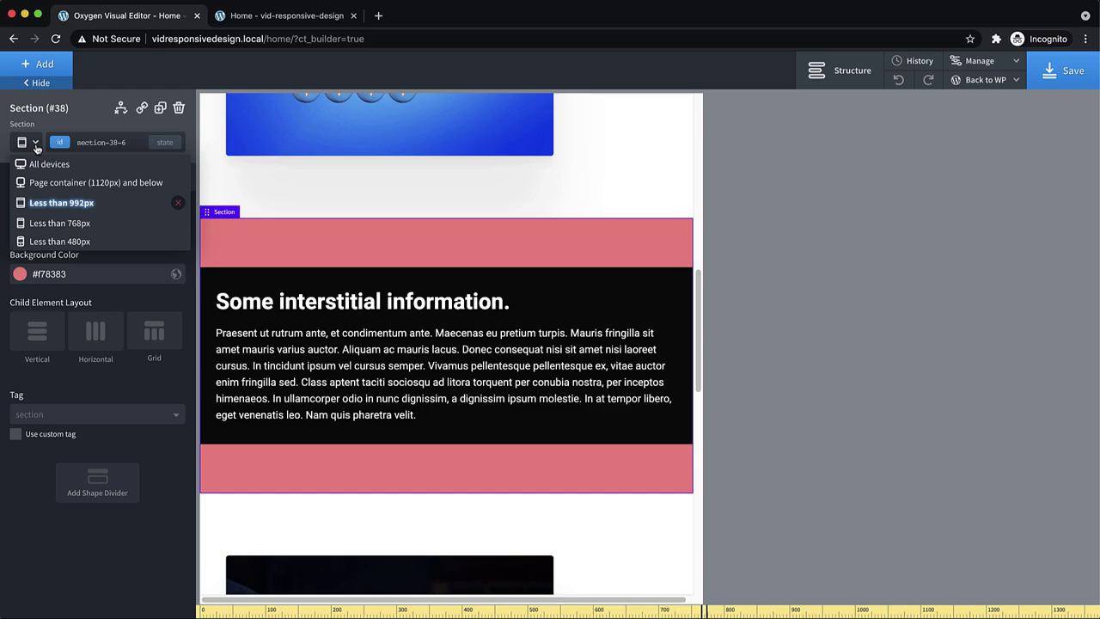
{"action": "left_click", "coordinate": [38, 165]}
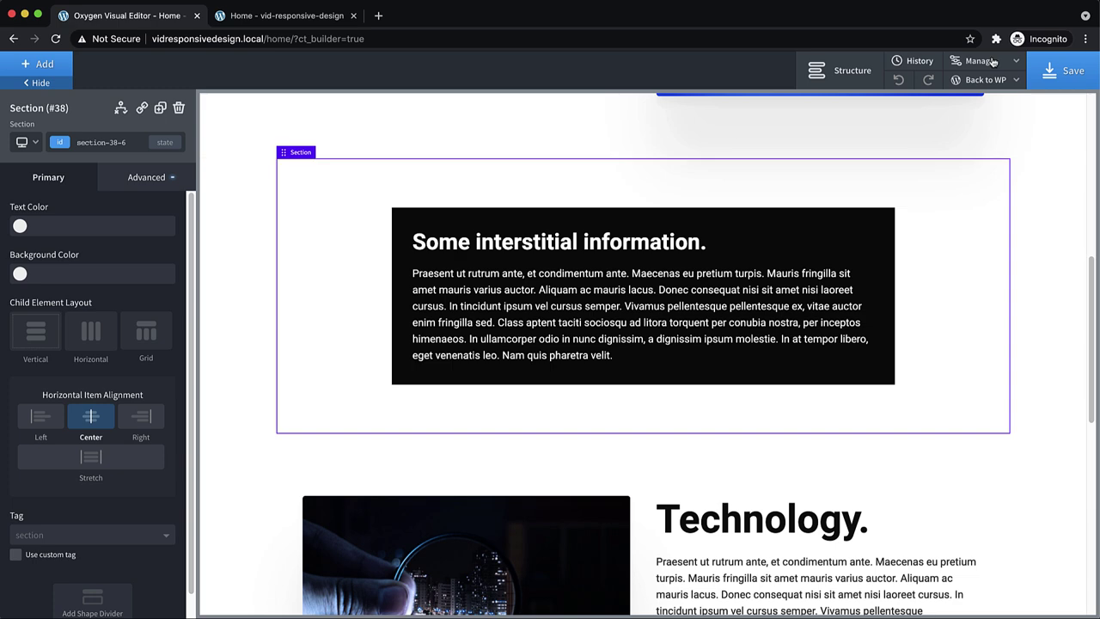
{"action": "left_click", "coordinate": [1065, 70]}
On the live Home page, compare the interstitial section's background at viewport widths of 1203, 992 and 991 px
{"action": "left_click", "coordinate": [300, 22]}
{"action": "left_click_drag", "start_coordinate": [664, 327], "coordinate": [849, 335]}
{"action": "scroll", "coordinate": [739, 336], "scroll_direction": "down", "scroll_amount": 5}
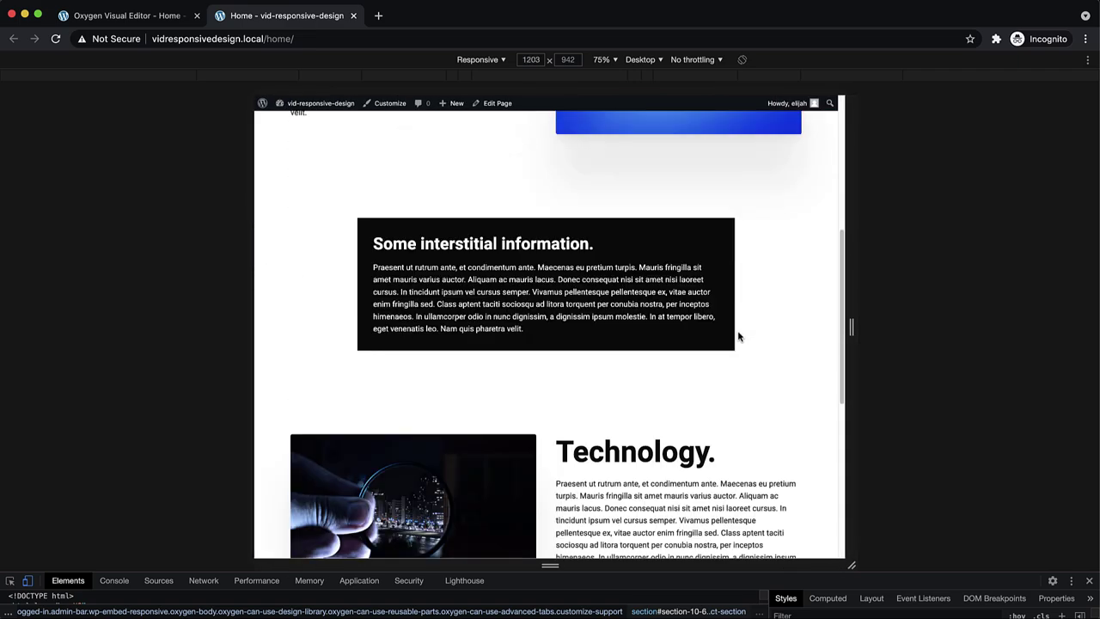
{"action": "scroll", "coordinate": [744, 330], "scroll_direction": "up", "scroll_amount": 1}
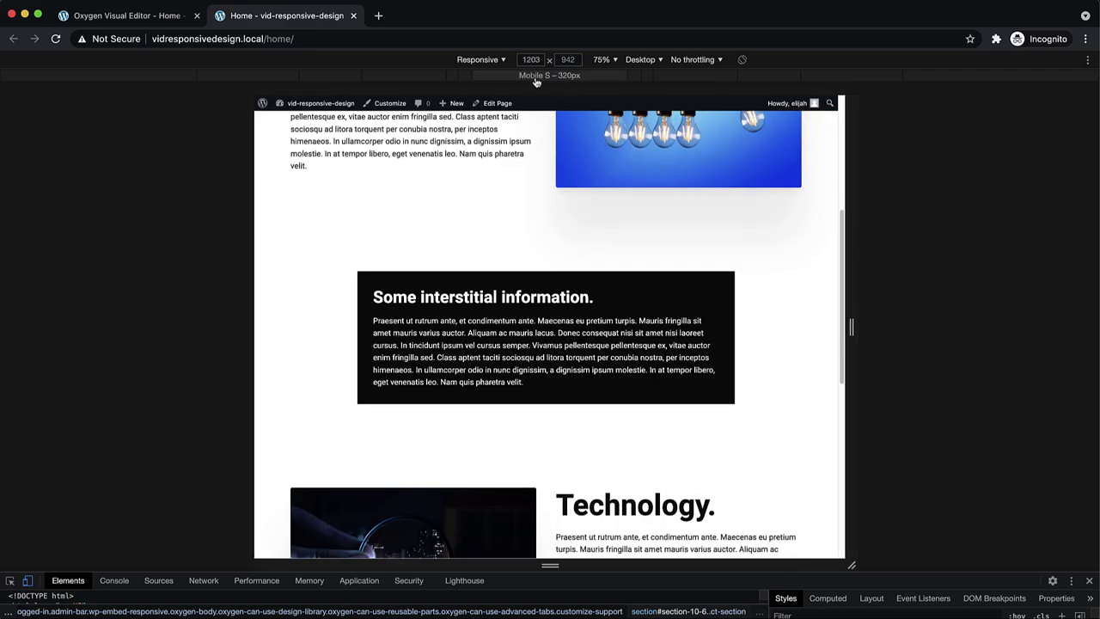
{"action": "left_click_drag", "start_coordinate": [852, 328], "coordinate": [803, 343]}
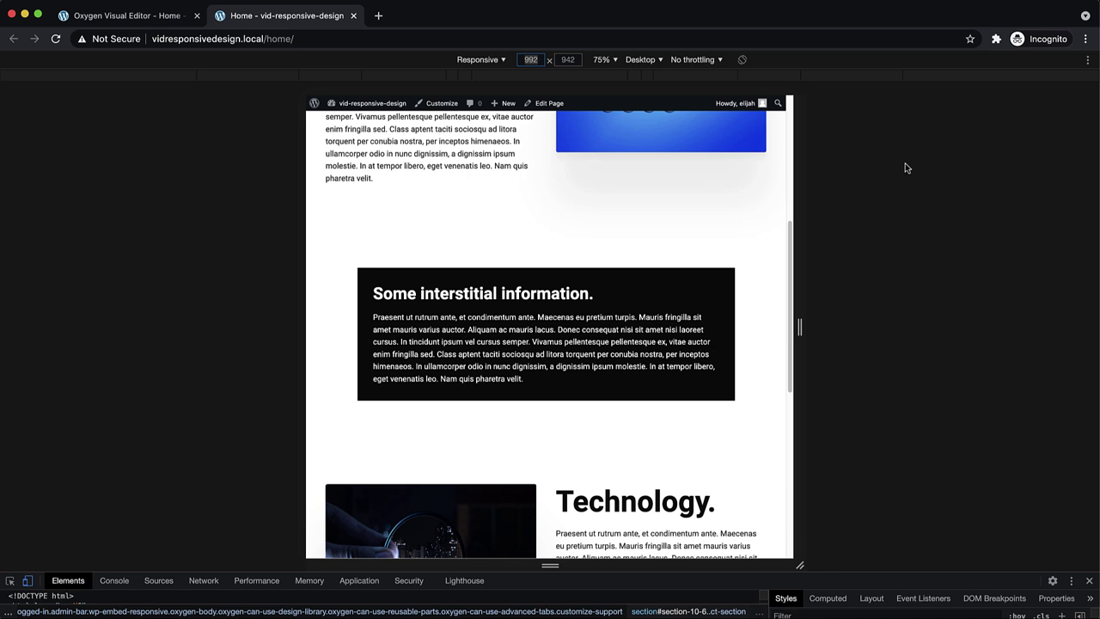
{"action": "key", "text": "Down"}
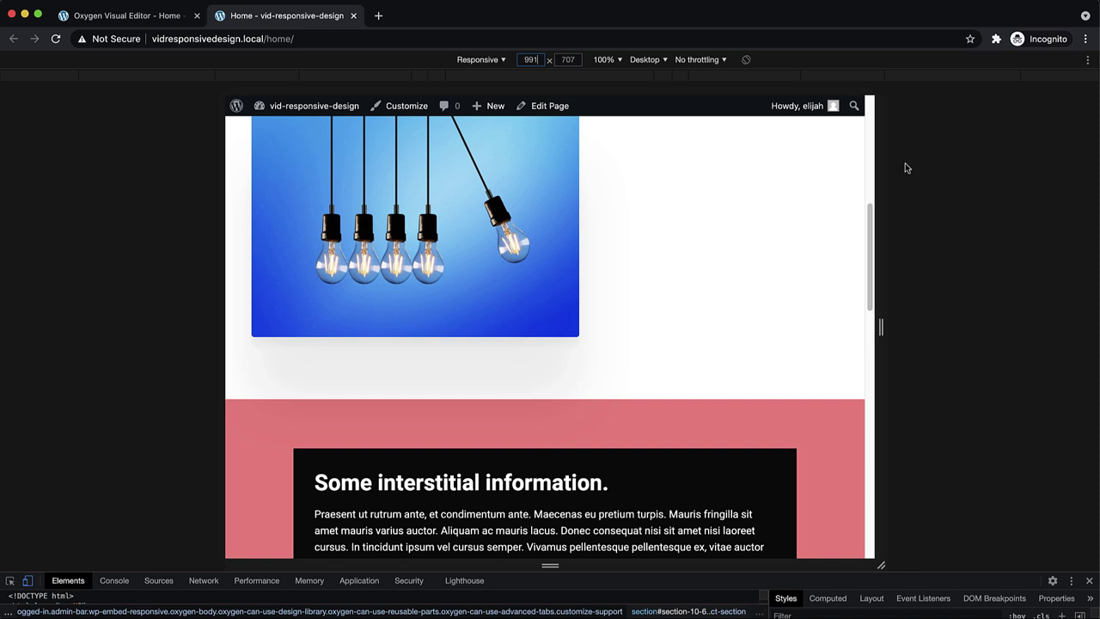
{"action": "scroll", "coordinate": [785, 269], "scroll_direction": "down", "scroll_amount": 5}
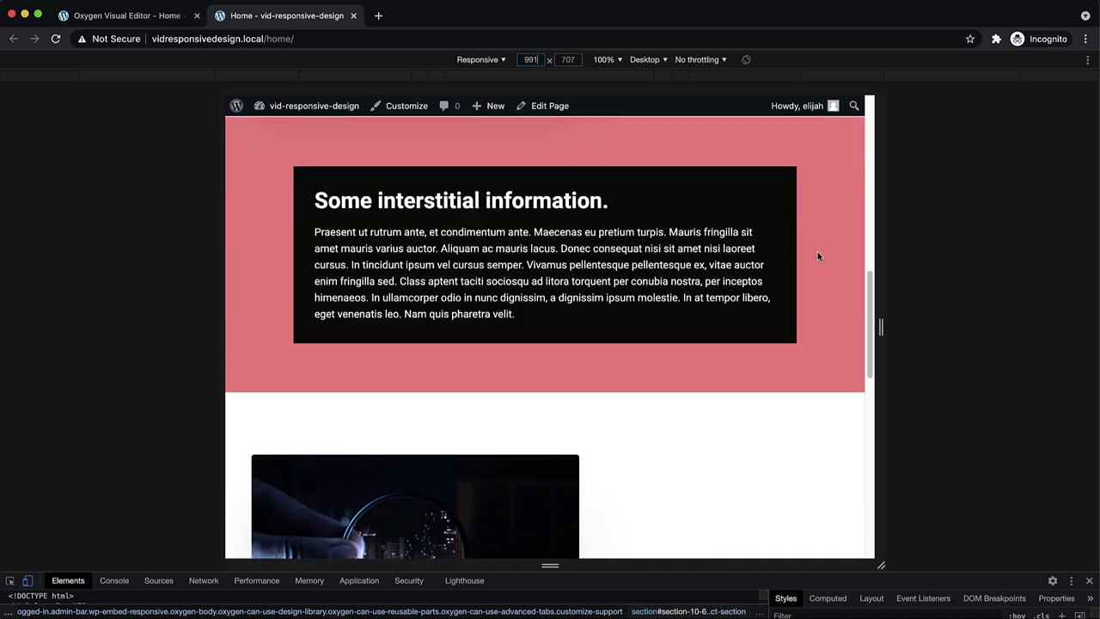
Back in the Oxygen editor, delete the interstitial section's Less than 992px styles, return to All devices and save
{"action": "left_click", "coordinate": [129, 16]}
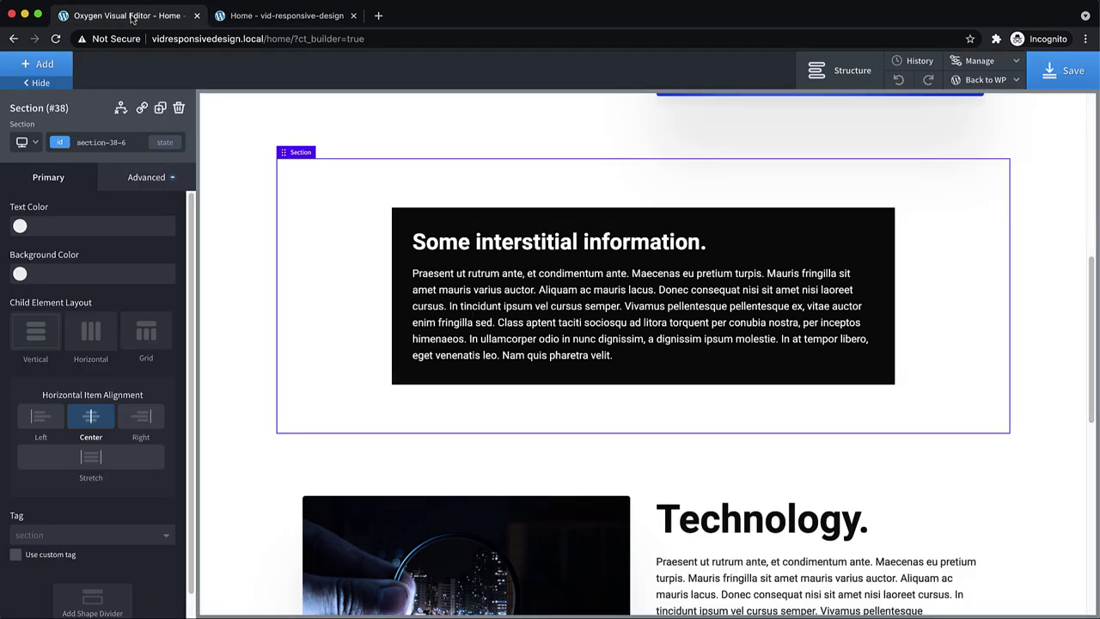
{"action": "left_click", "coordinate": [32, 145]}
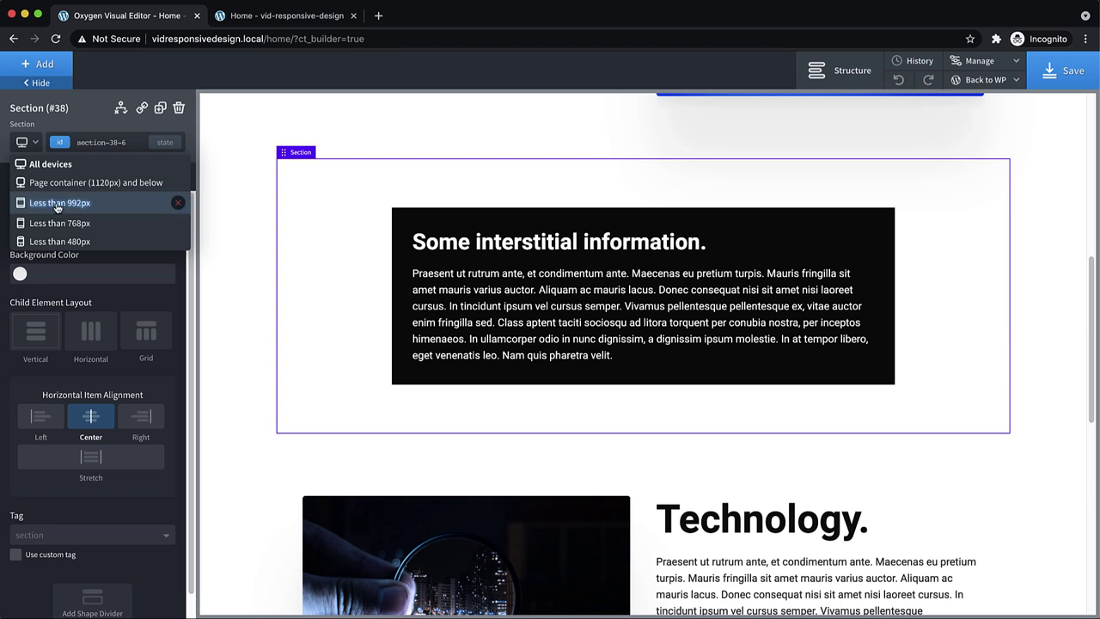
{"action": "left_click", "coordinate": [179, 207]}
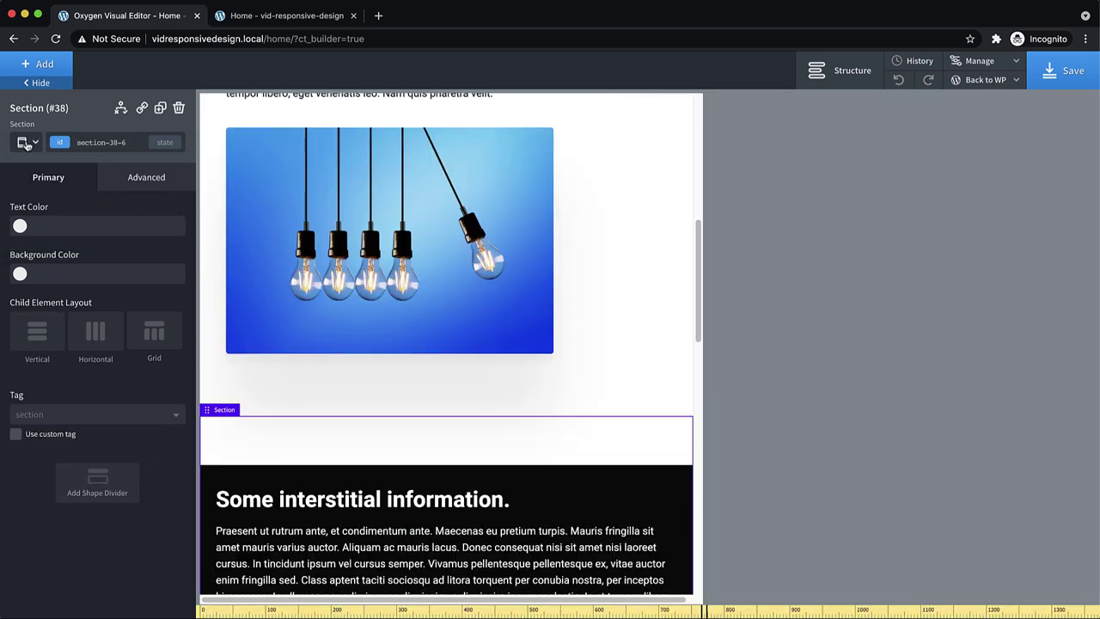
{"action": "left_click", "coordinate": [27, 145]}
{"action": "left_click", "coordinate": [39, 165]}
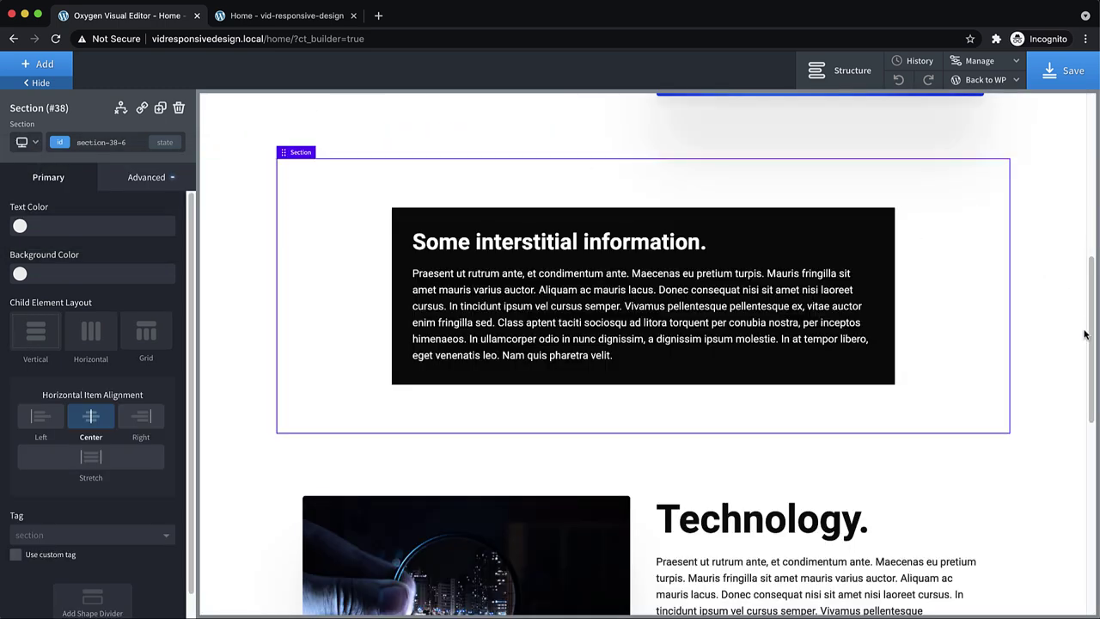
{"action": "scroll", "coordinate": [1029, 336], "scroll_direction": "up", "scroll_amount": 15}
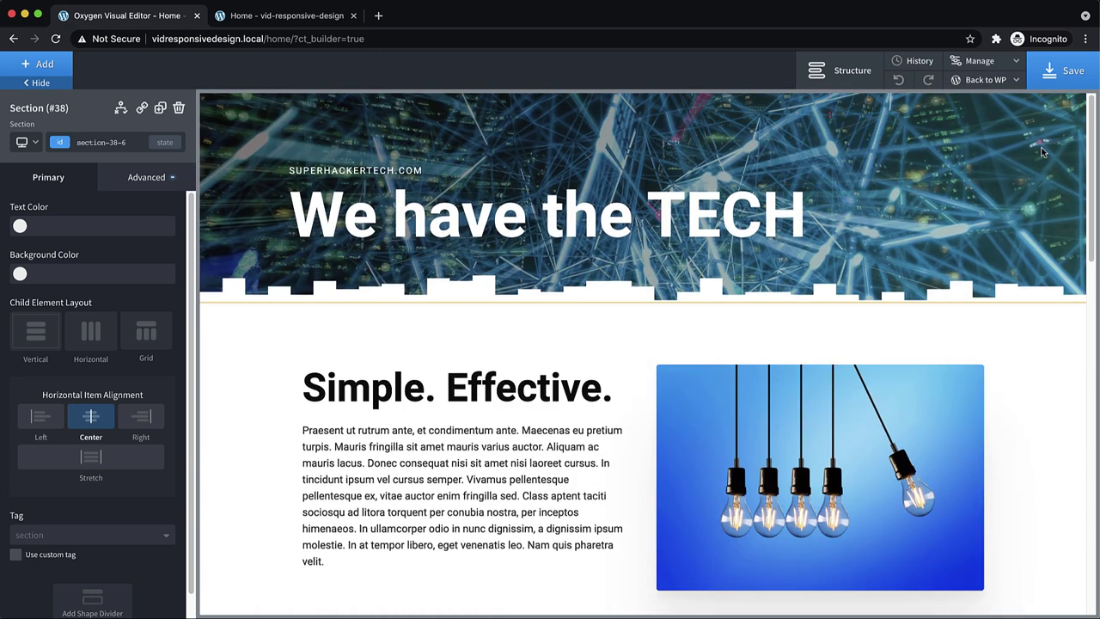
{"action": "left_click", "coordinate": [1069, 78]}
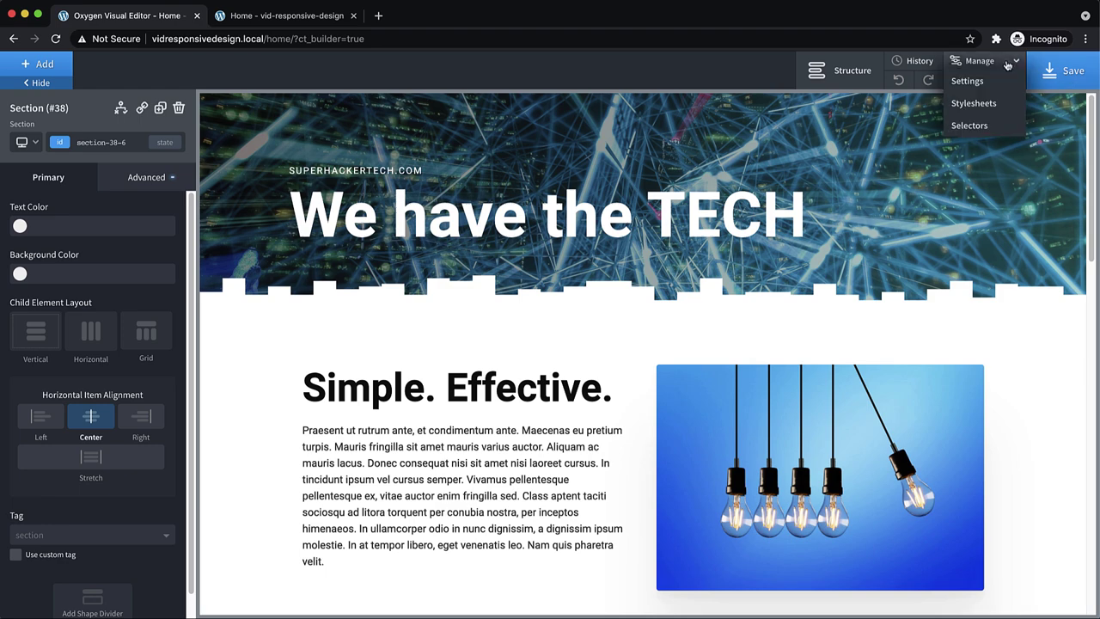
Open the Headings settings in the site's global styles
{"action": "left_click", "coordinate": [986, 82]}
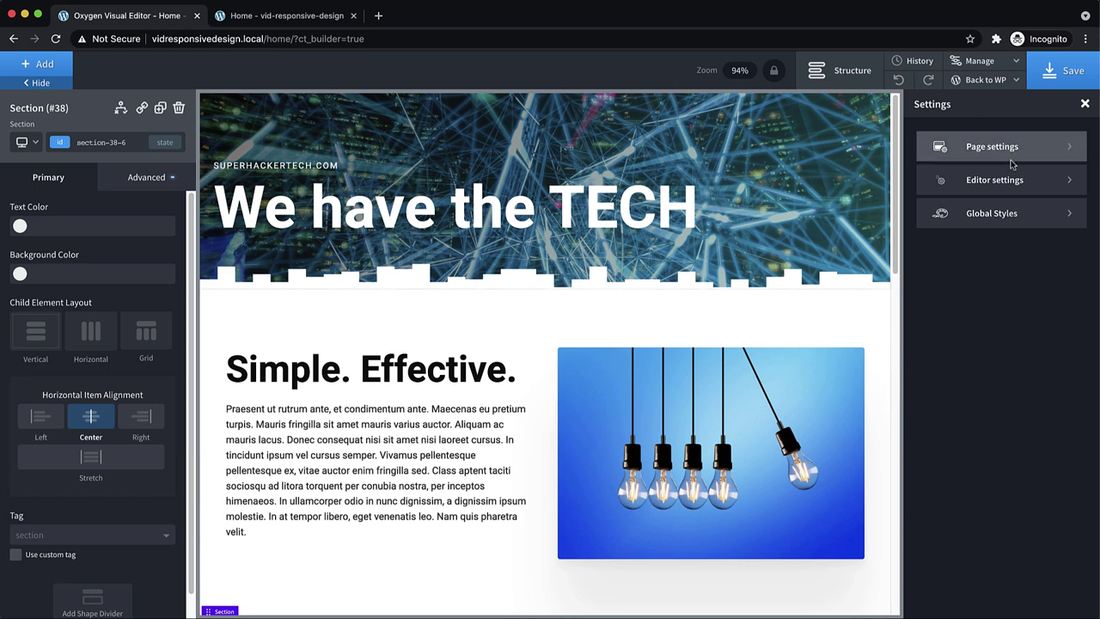
{"action": "left_click", "coordinate": [991, 223]}
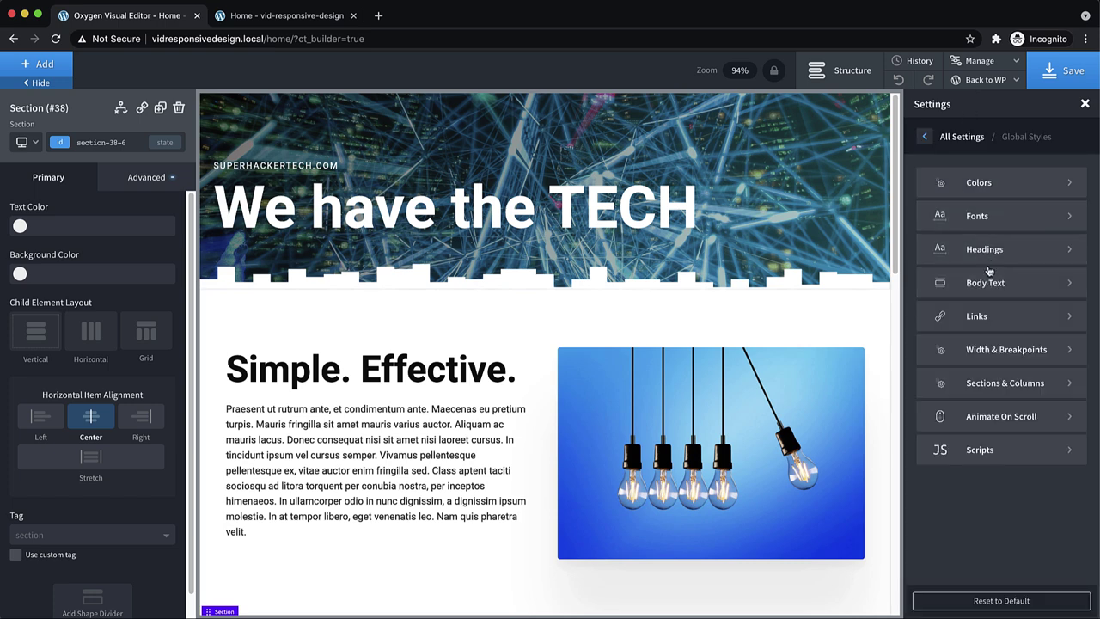
{"action": "left_click", "coordinate": [991, 255]}
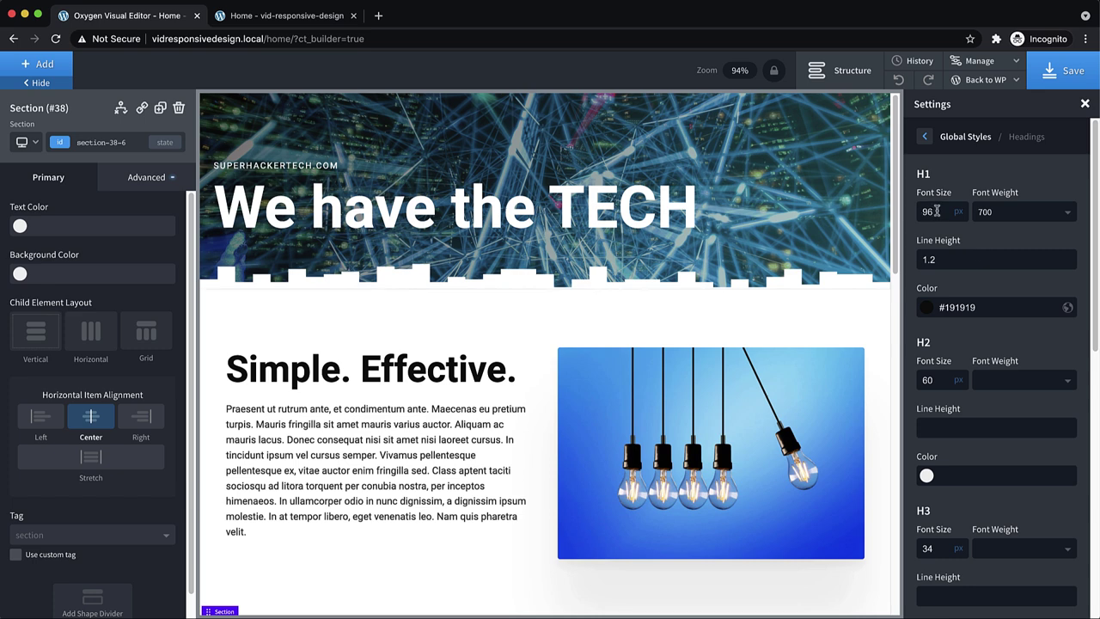
On the live Home page, narrow the emulated viewport to about 395 px and examine the hero heading
{"action": "left_click", "coordinate": [288, 16]}
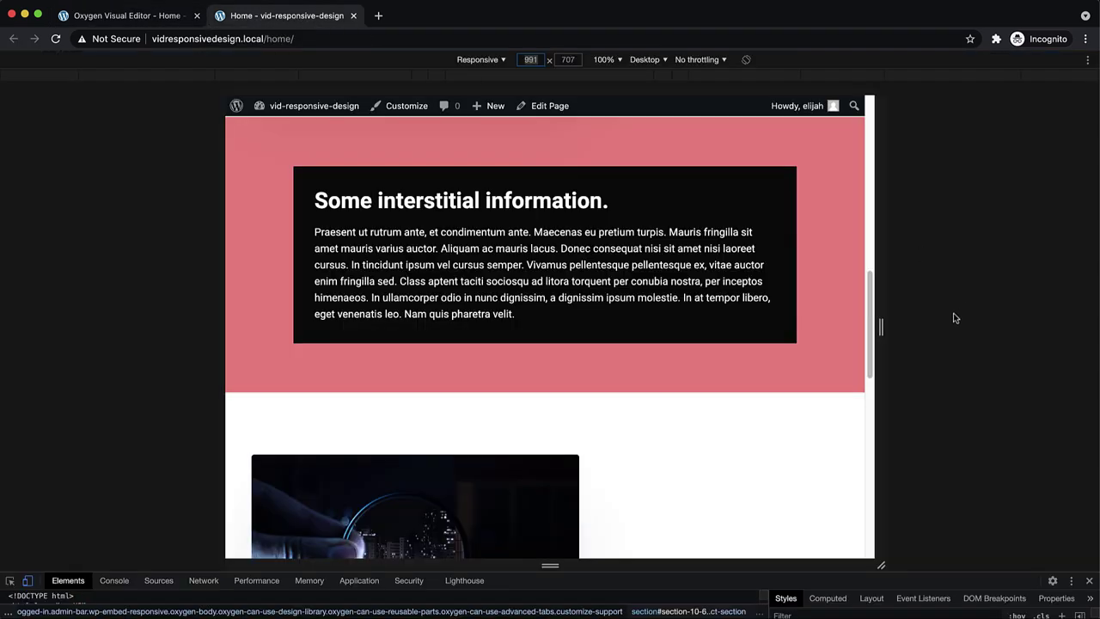
{"action": "scroll", "coordinate": [834, 314], "scroll_direction": "up", "scroll_amount": 10}
{"action": "left_click_drag", "start_coordinate": [881, 309], "coordinate": [686, 329]}
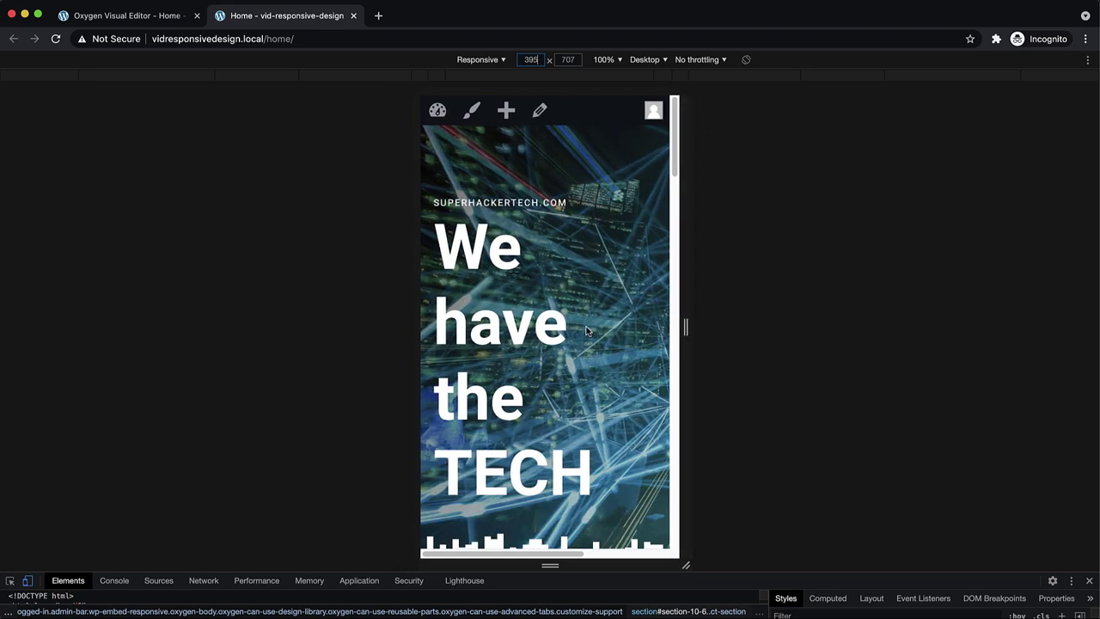
{"action": "scroll", "coordinate": [472, 300], "scroll_direction": "up", "scroll_amount": 2}
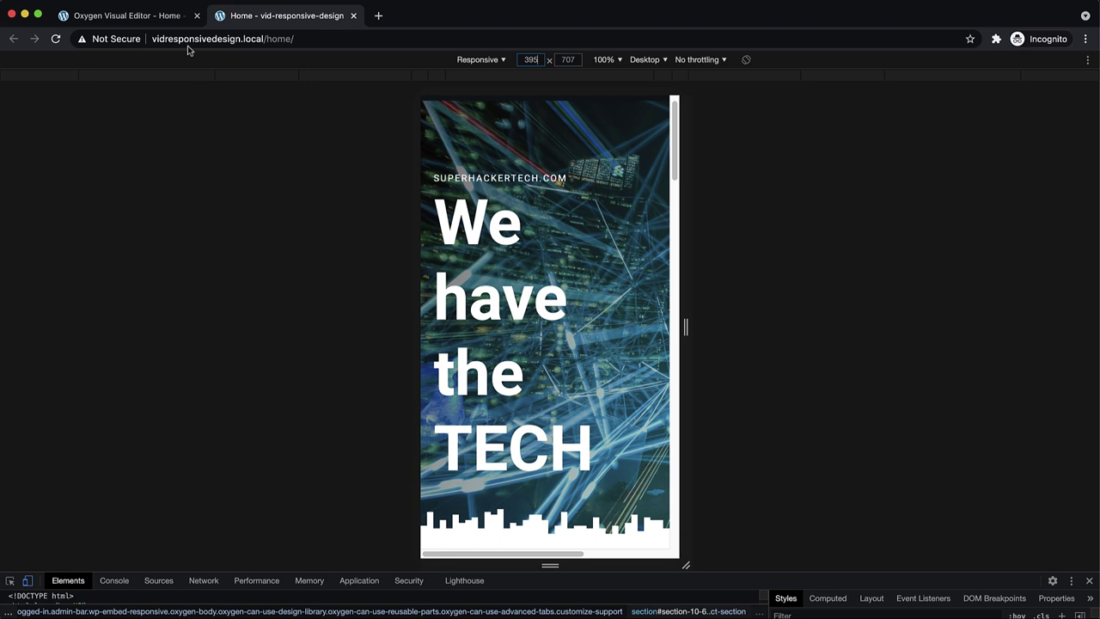
Return to the Oxygen editor and set the global H1 font size unit to none
{"action": "left_click", "coordinate": [156, 19]}
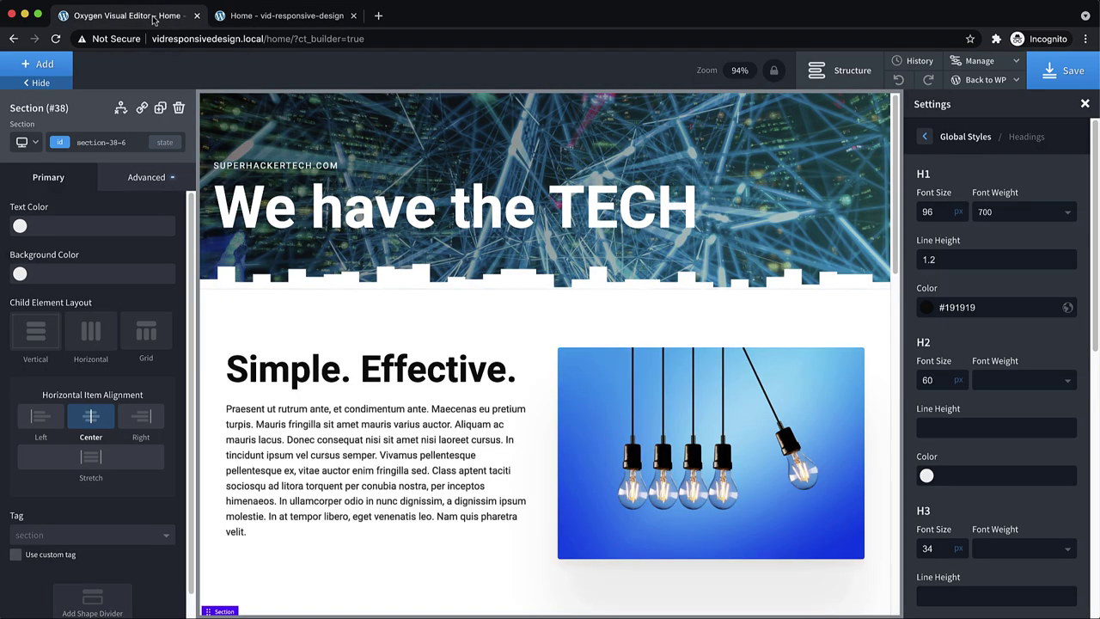
{"action": "left_click", "coordinate": [960, 215]}
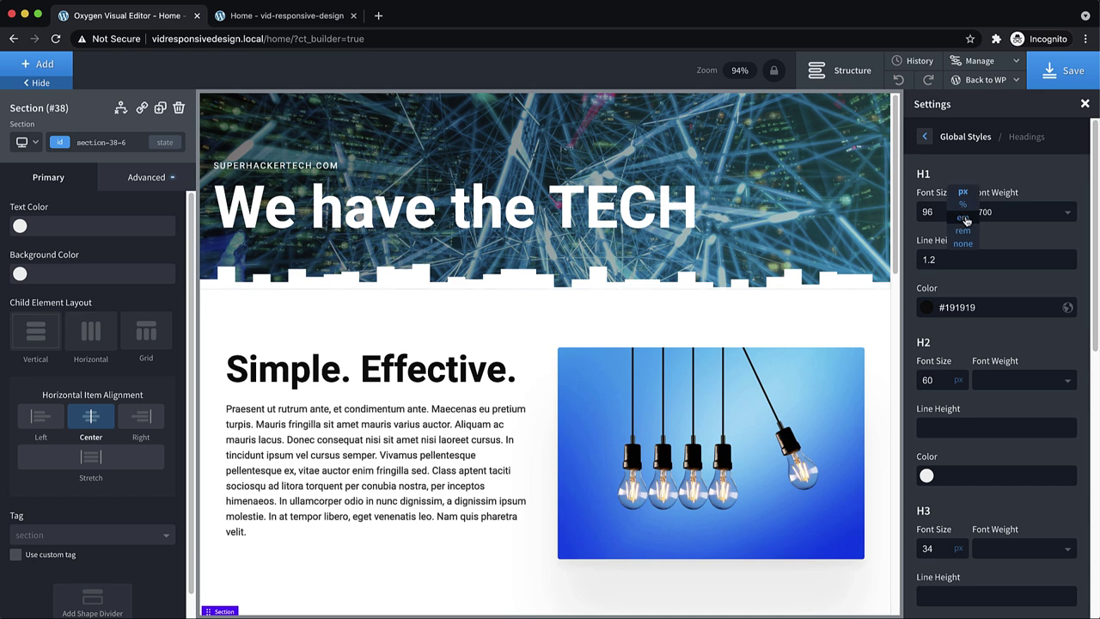
{"action": "left_click", "coordinate": [963, 244]}
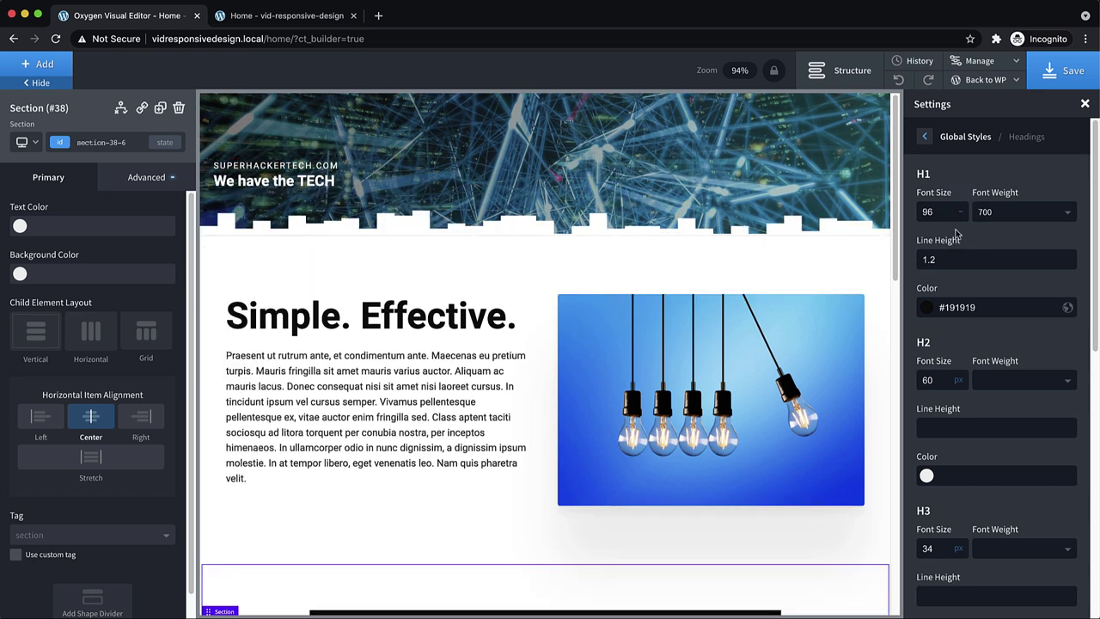
Set the global H1 font size to clamp(22px,9vw,96px)
{"action": "left_click_drag", "start_coordinate": [940, 215], "coordinate": [923, 213]}
{"action": "type", "text": "clamp()"}
{"action": "key", "text": "Left"}
{"action": "type", "text": "22px,"}
{"action": "type", "text": "9v"}
{"action": "type", "text": "w"}
{"action": "type", "text": ","}
{"action": "type", "text": "960"}
{"action": "type", "text": "px"}
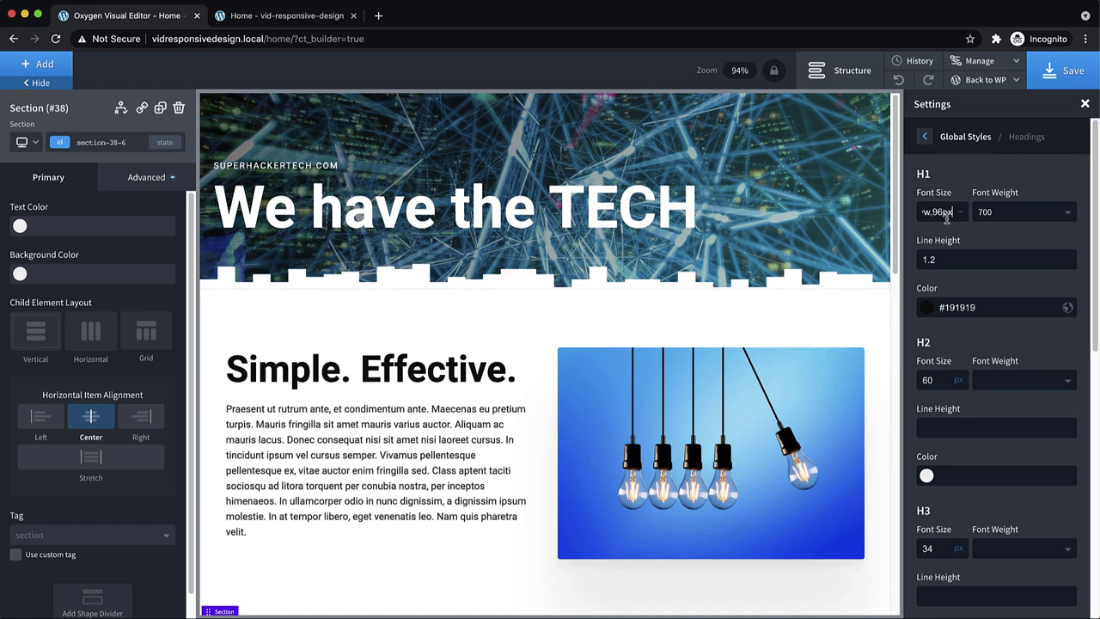
Save the heading change and reload the live Home page to check the hero heading at the 395 px viewport
{"action": "left_click", "coordinate": [1084, 76]}
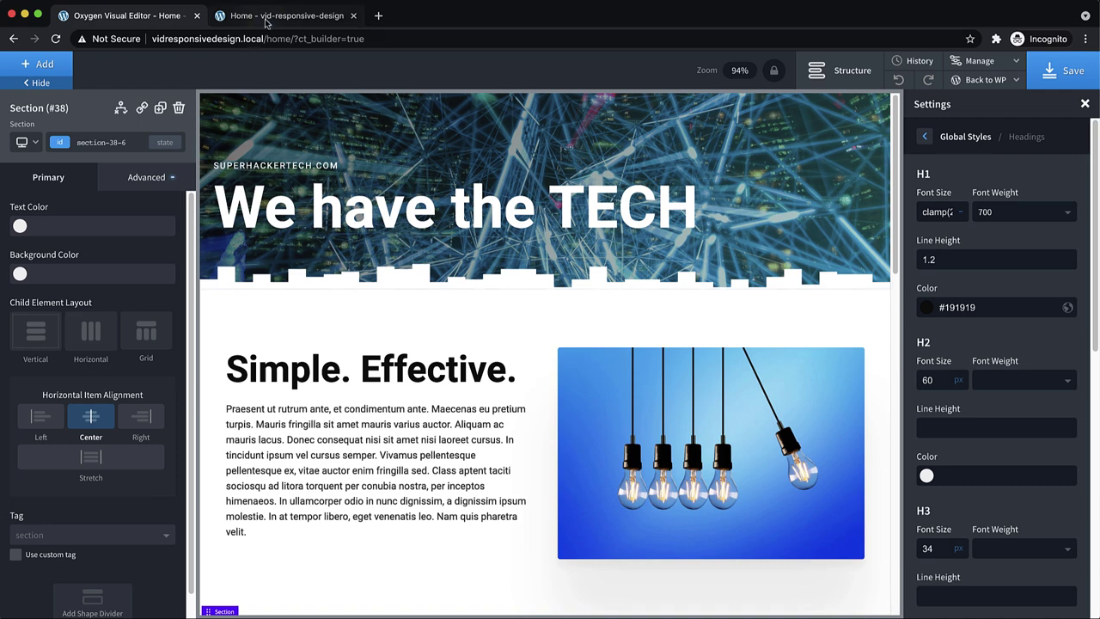
{"action": "left_click", "coordinate": [257, 19]}
{"action": "left_click", "coordinate": [55, 39]}
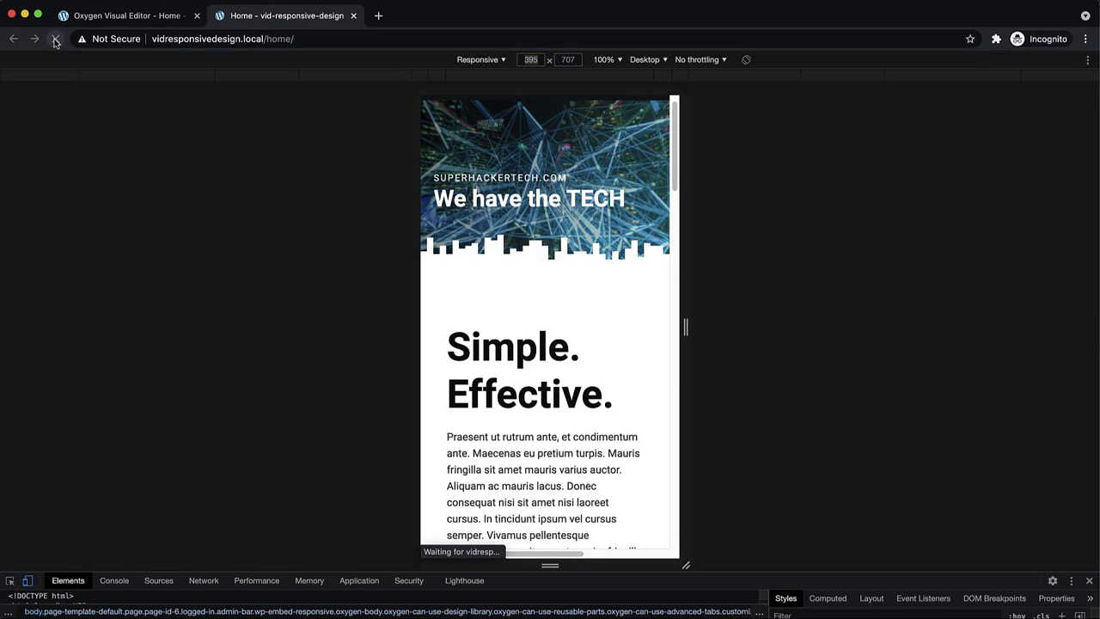
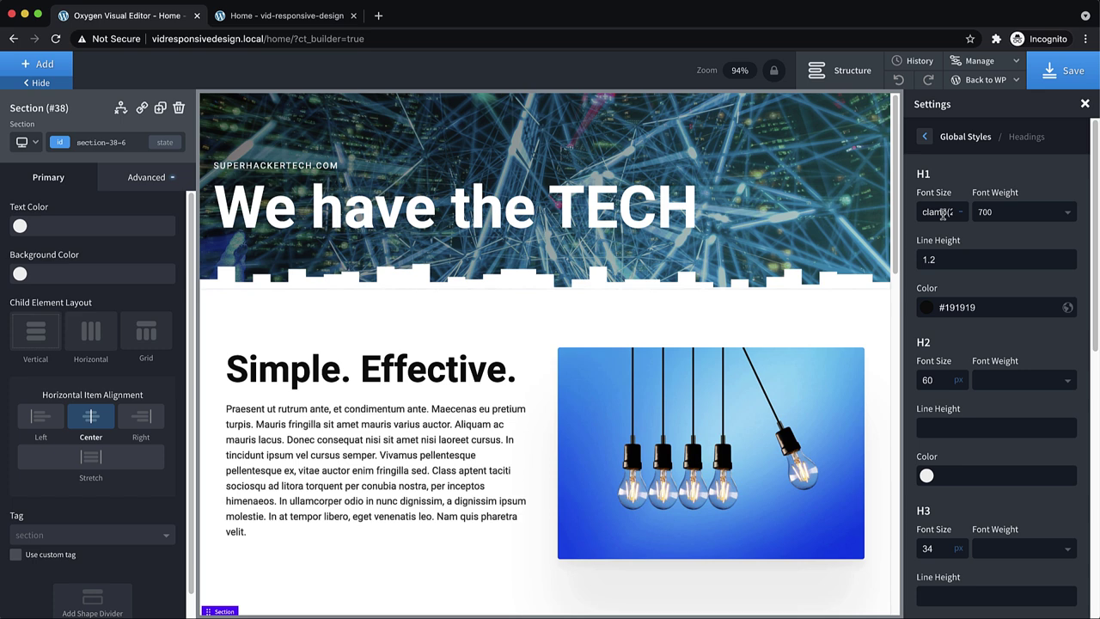
Switch the global H1 font size unit to rem and set the H1 size to 6 rem
{"action": "triple_click", "coordinate": [942, 214]}
{"action": "type", "text": "1"}
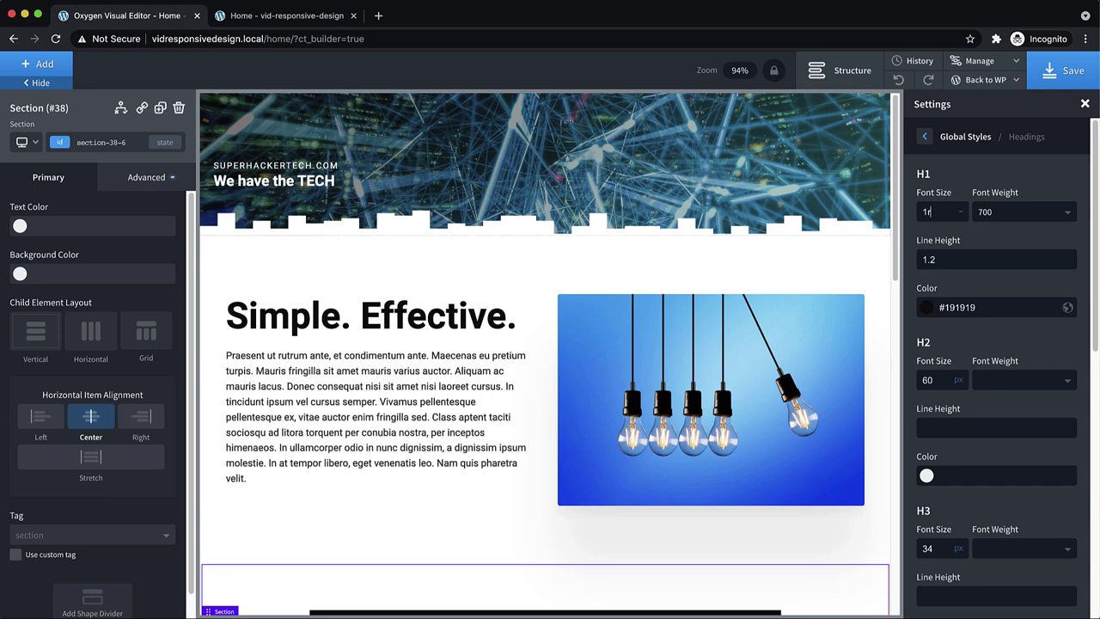
{"action": "left_click", "coordinate": [961, 215]}
{"action": "left_click", "coordinate": [967, 237]}
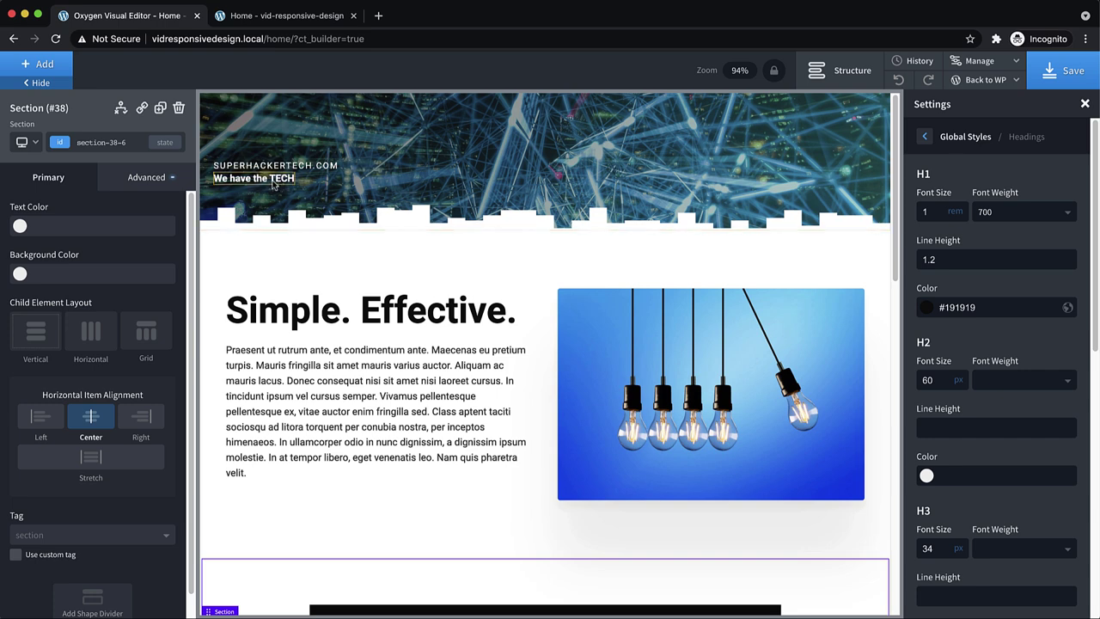
{"action": "double_click", "coordinate": [931, 214]}
{"action": "type", "text": "6"}
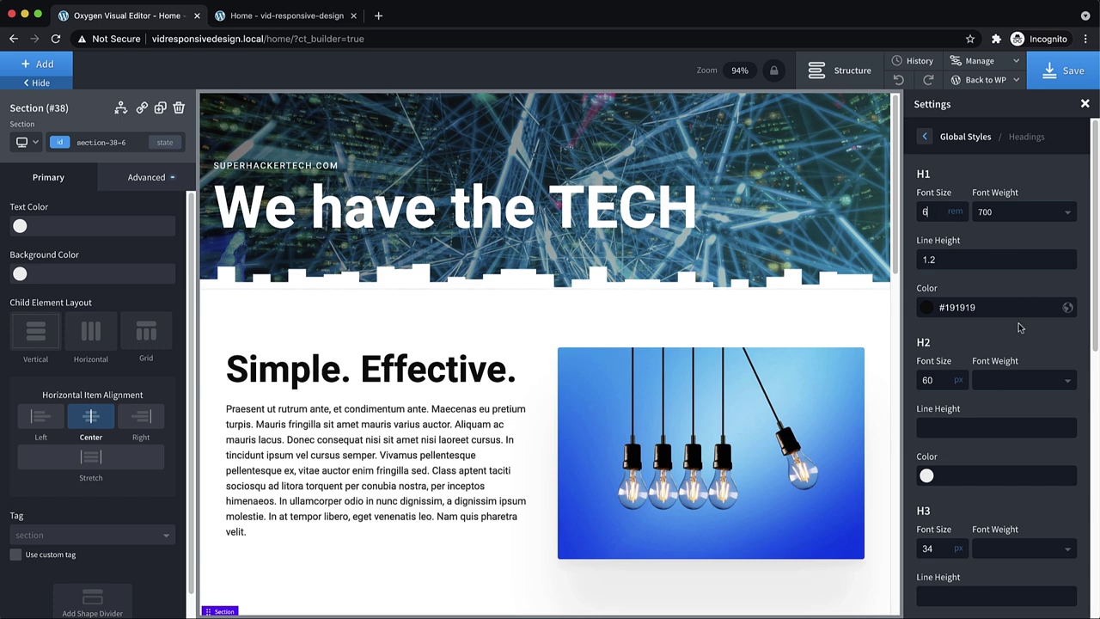
Switch the global H2 font size unit to rem and set the H2 size to 3.75 rem
{"action": "double_click", "coordinate": [930, 380]}
{"action": "type", "text": "4"}
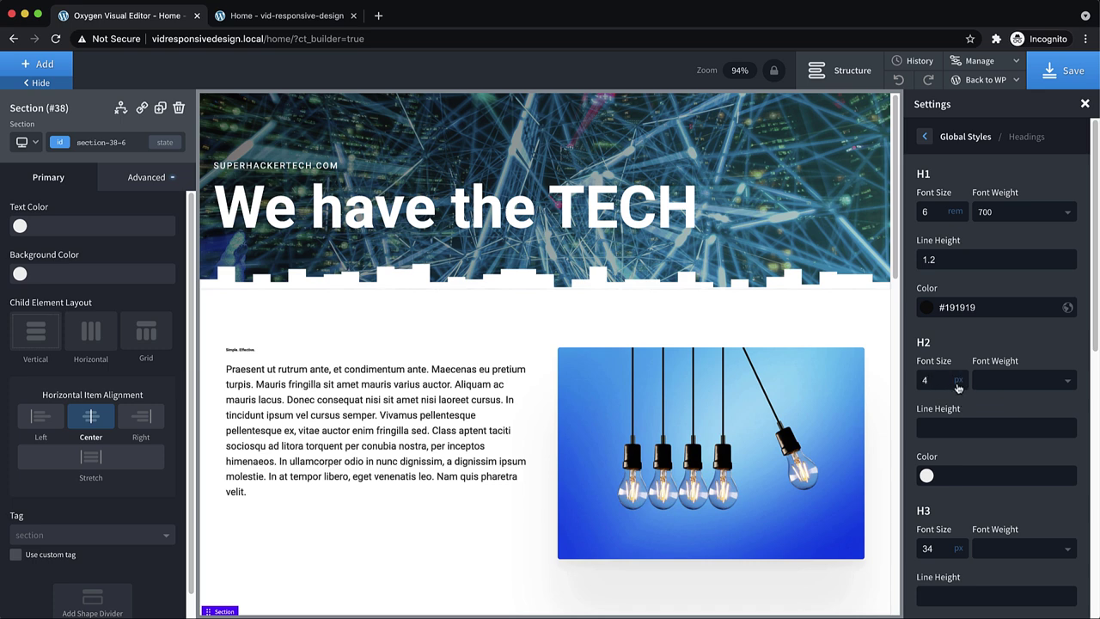
{"action": "left_click", "coordinate": [958, 383]}
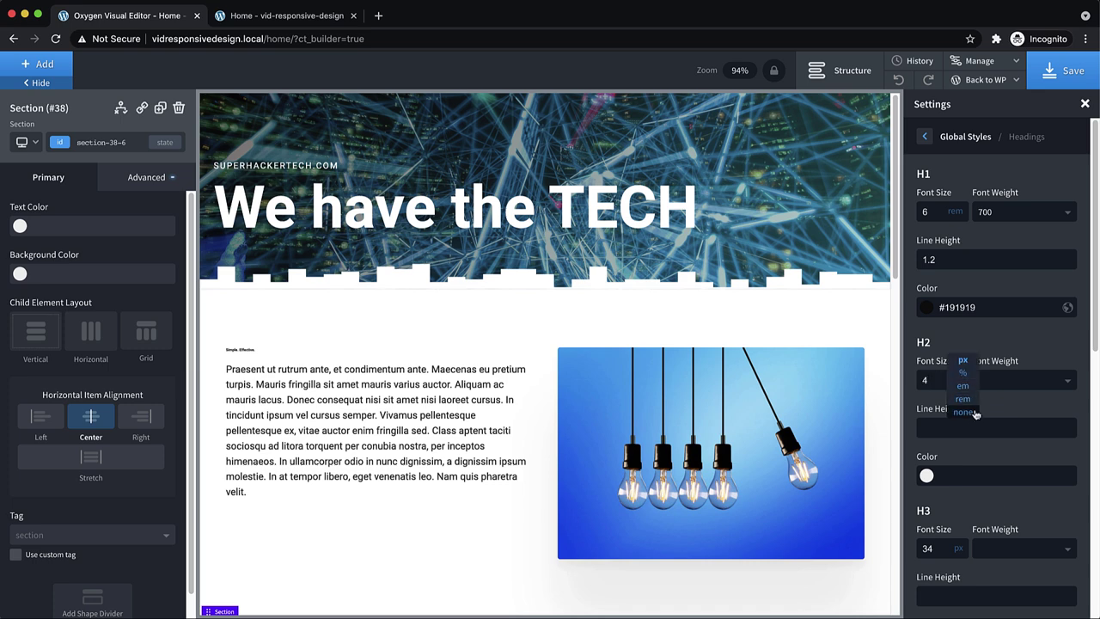
{"action": "left_click", "coordinate": [970, 399]}
{"action": "scroll", "coordinate": [980, 404], "scroll_direction": "down", "scroll_amount": 1}
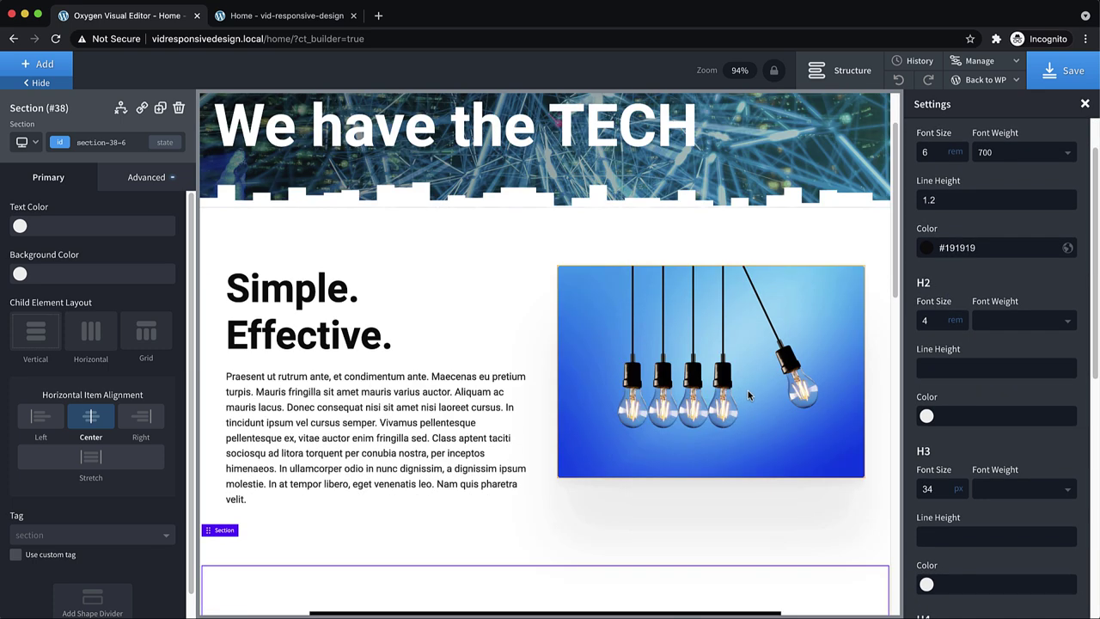
{"action": "scroll", "coordinate": [953, 370], "scroll_direction": "down", "scroll_amount": 1}
{"action": "double_click", "coordinate": [926, 319]}
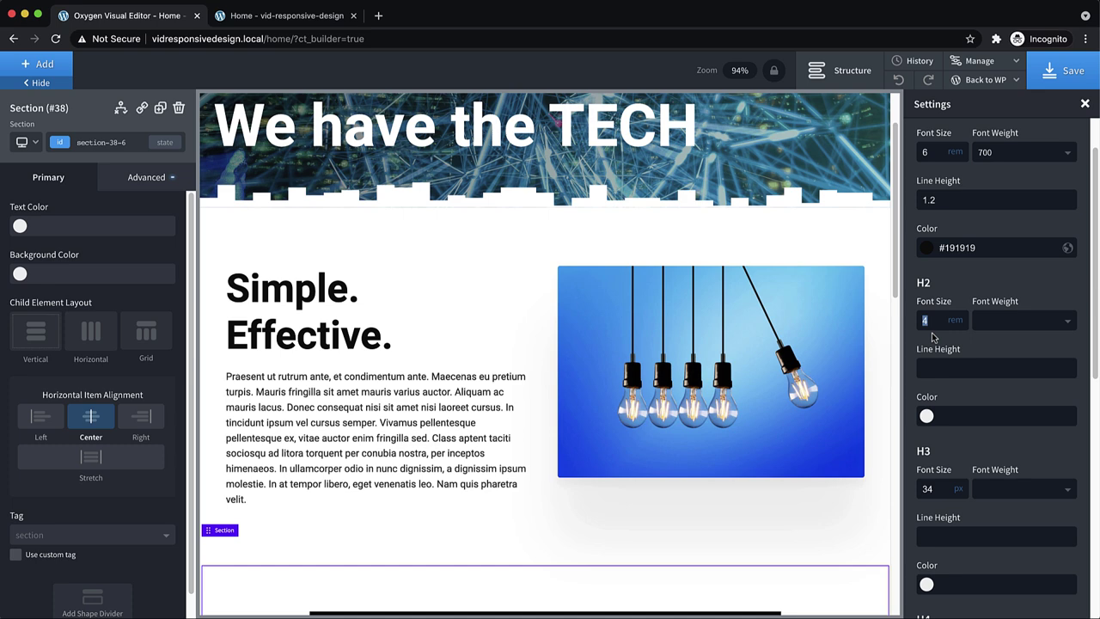
{"action": "type", "text": "3.75"}
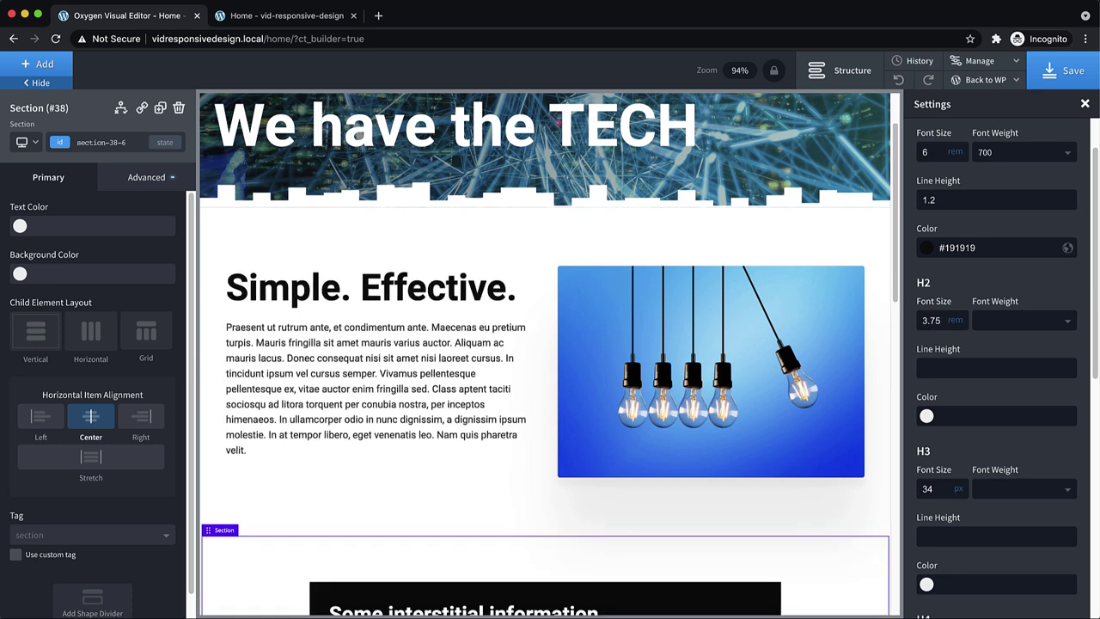
Set the global H3 font size to 2 rem and review the remaining global heading sizes
{"action": "scroll", "coordinate": [936, 337], "scroll_direction": "down", "scroll_amount": 2}
{"action": "double_click", "coordinate": [937, 406]}
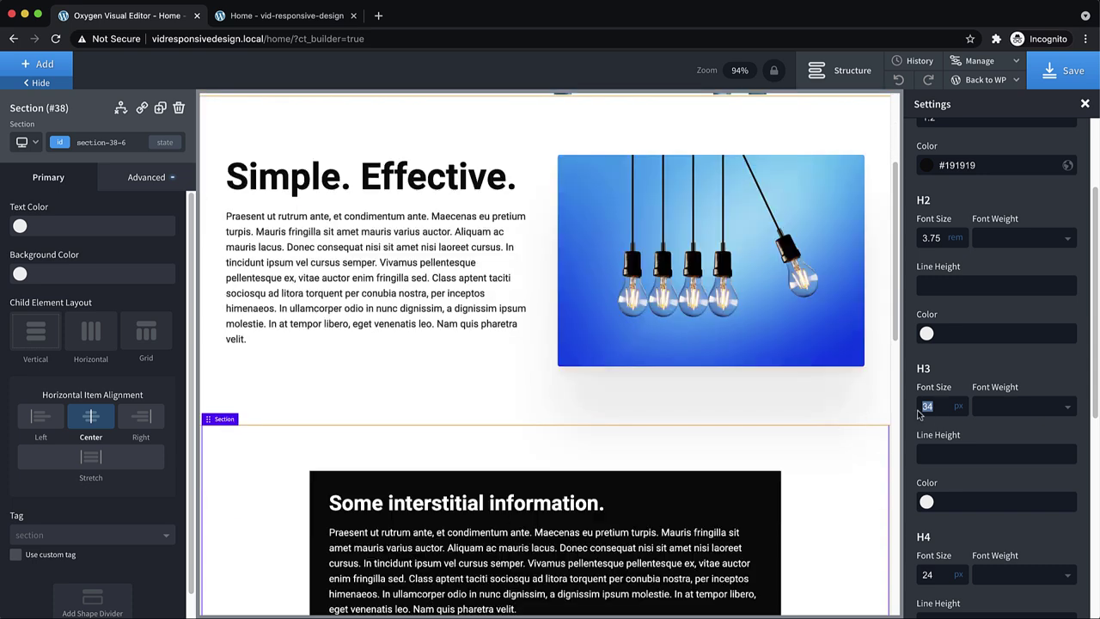
{"action": "type", "text": "2"}
{"action": "scroll", "coordinate": [964, 409], "scroll_direction": "down", "scroll_amount": 3}
{"action": "scroll", "coordinate": [836, 420], "scroll_direction": "down", "scroll_amount": 5}
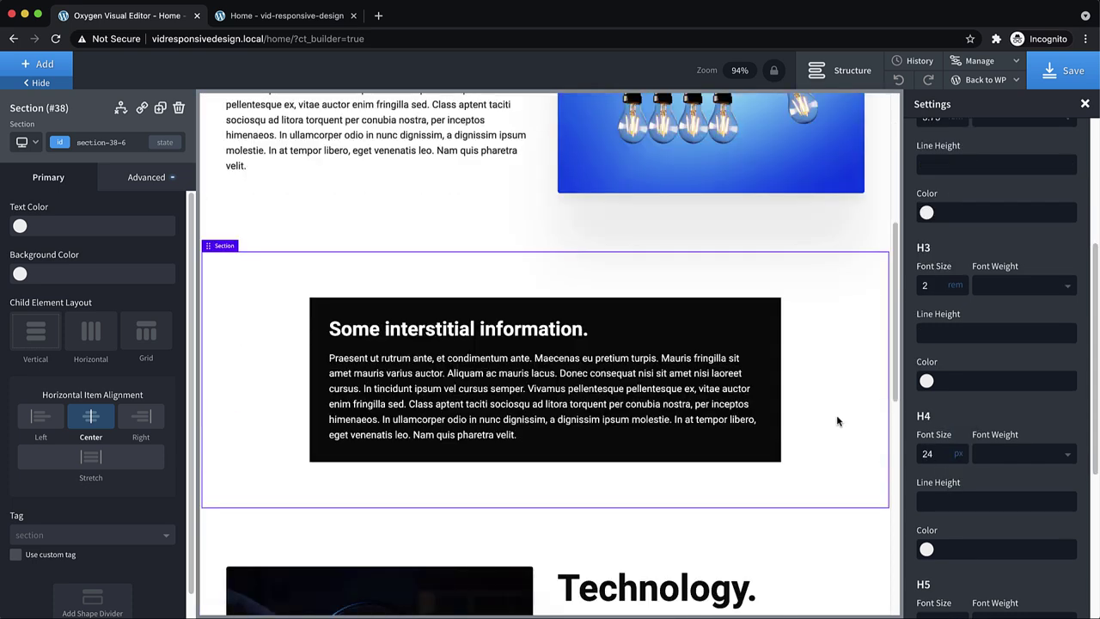
{"action": "scroll", "coordinate": [941, 442], "scroll_direction": "down", "scroll_amount": 3}
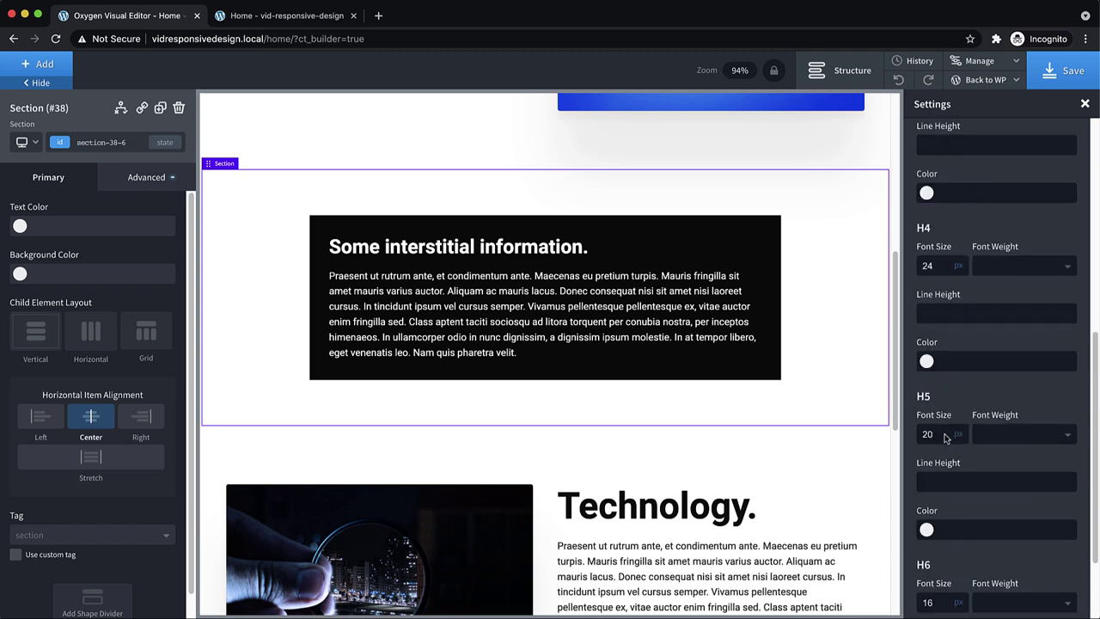
{"action": "scroll", "coordinate": [945, 440], "scroll_direction": "up", "scroll_amount": 10}
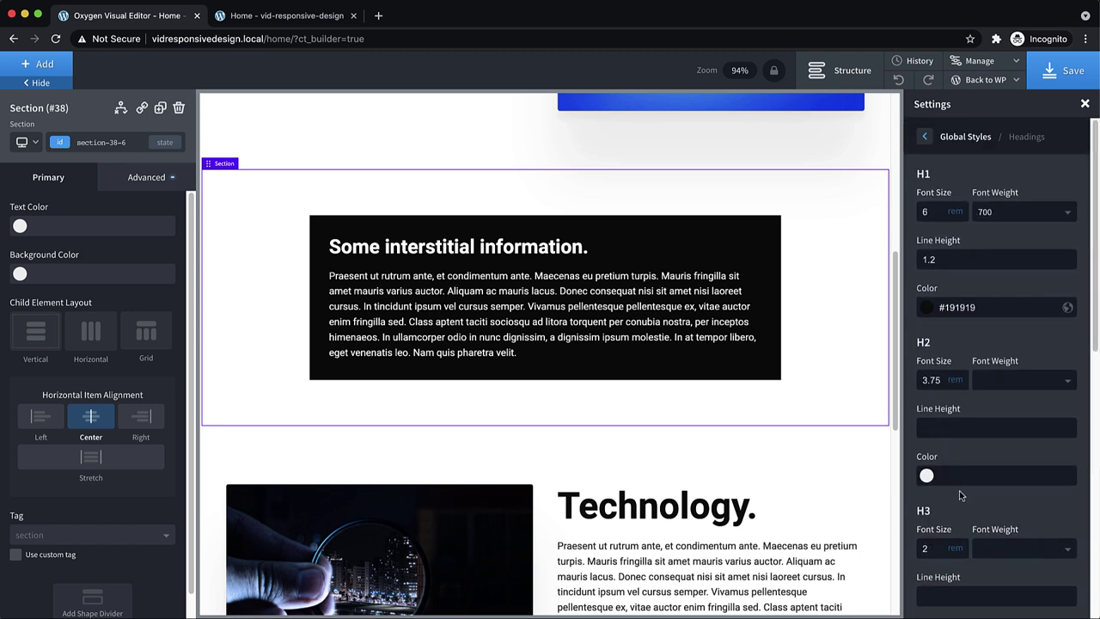
{"action": "scroll", "coordinate": [787, 371], "scroll_direction": "up", "scroll_amount": 5}
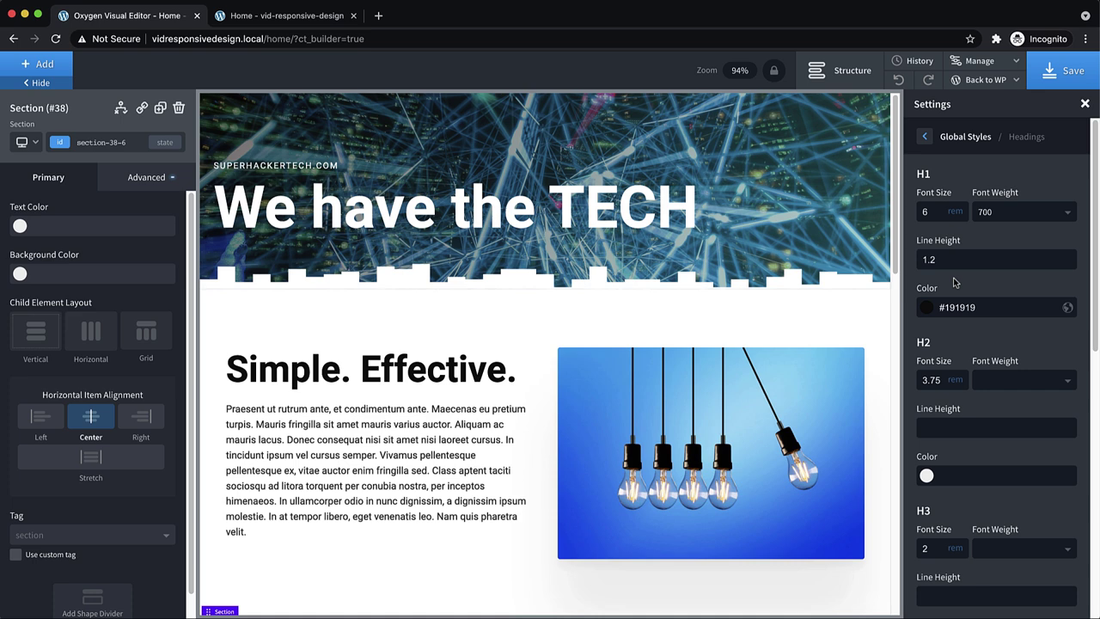
Add a custom CSS selector for the html element
{"action": "left_click", "coordinate": [979, 62]}
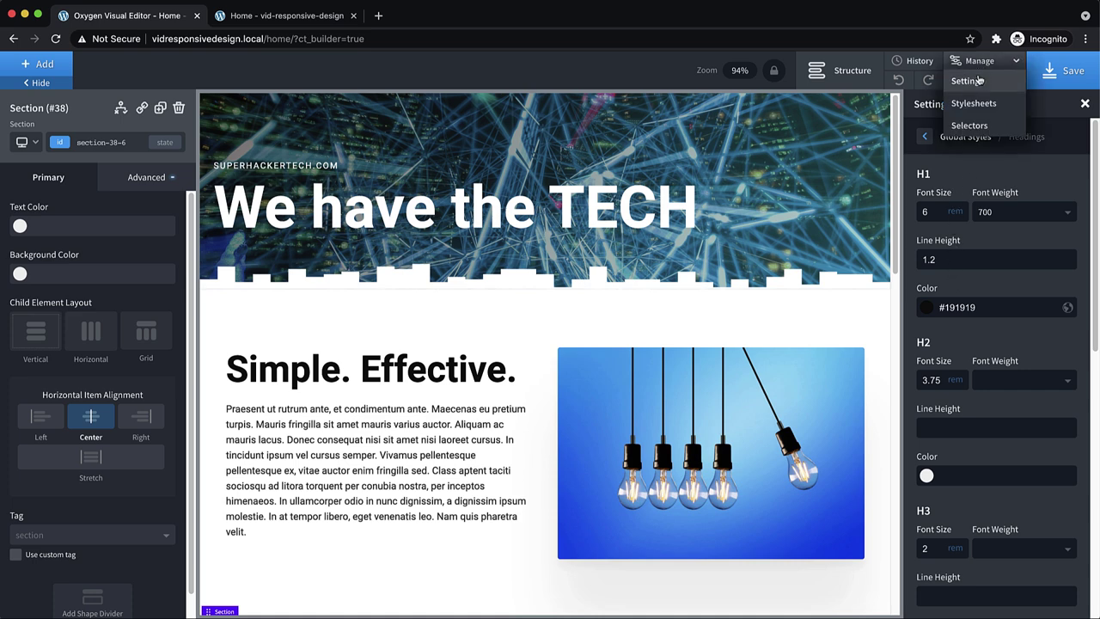
{"action": "left_click", "coordinate": [969, 126]}
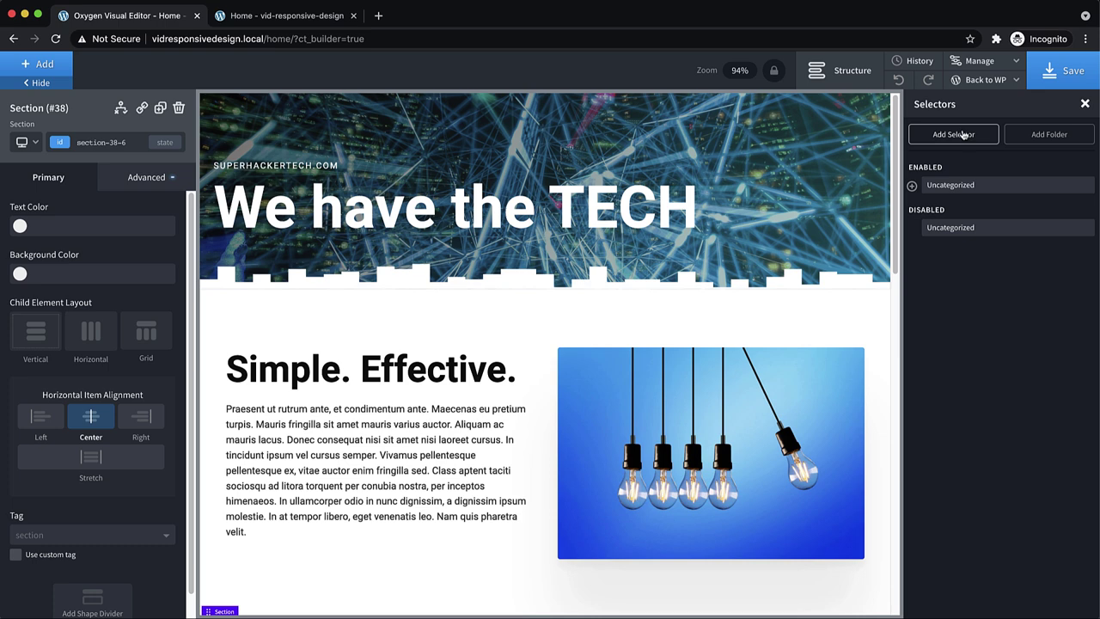
{"action": "left_click", "coordinate": [964, 135]}
{"action": "type", "text": "html"}
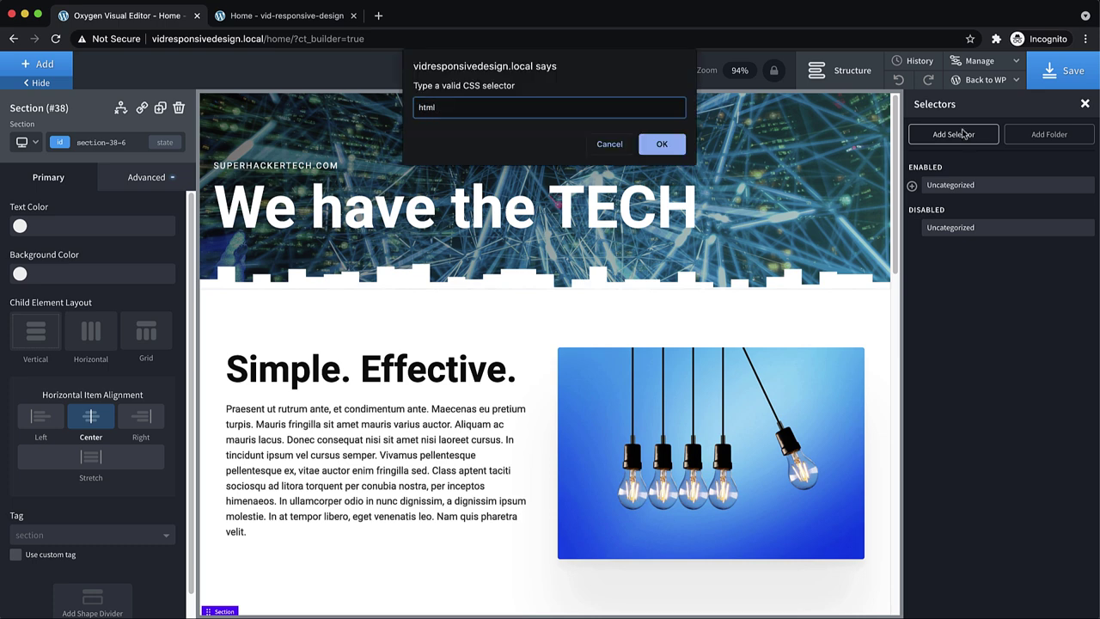
{"action": "left_click", "coordinate": [661, 145]}
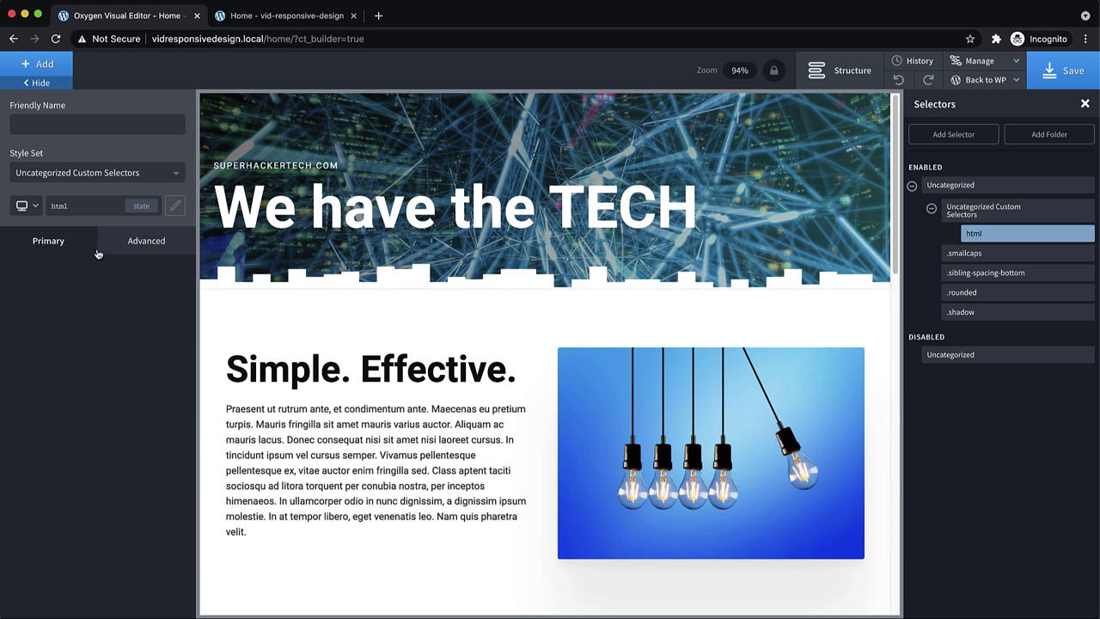
Set the html selector's font size to 12 px for the Less than 992px breakpoint and save
{"action": "left_click", "coordinate": [26, 211]}
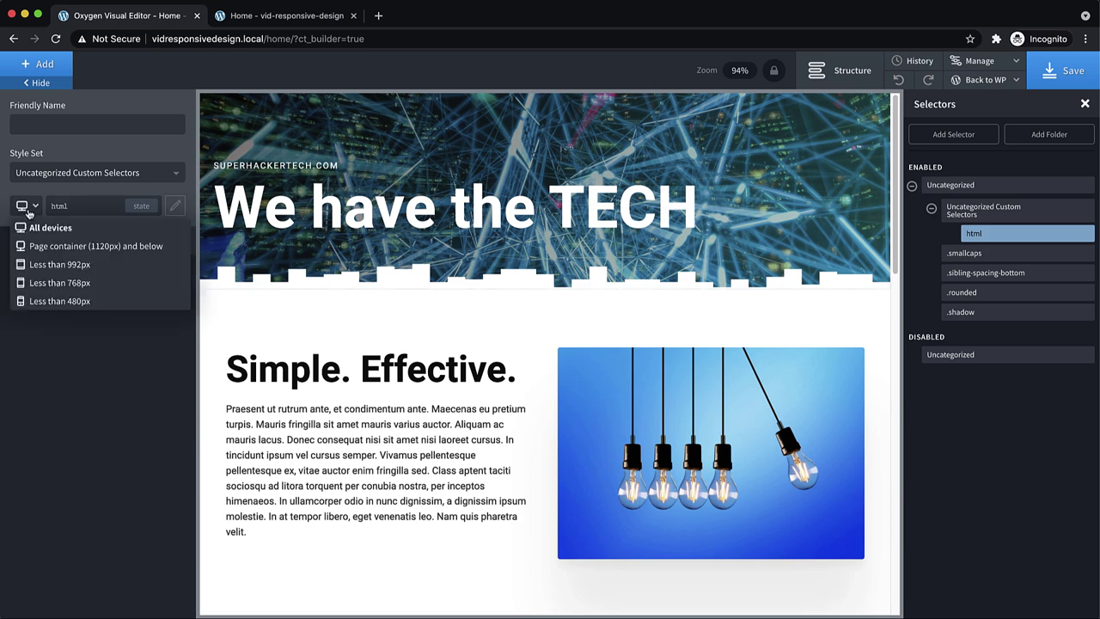
{"action": "left_click", "coordinate": [71, 267]}
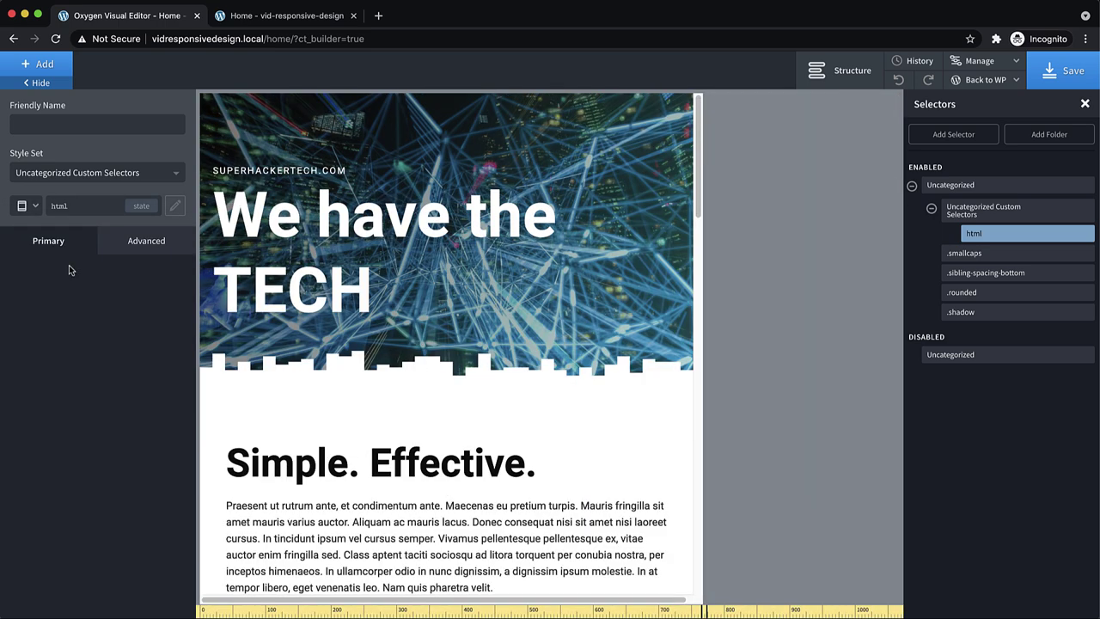
{"action": "left_click", "coordinate": [143, 242]}
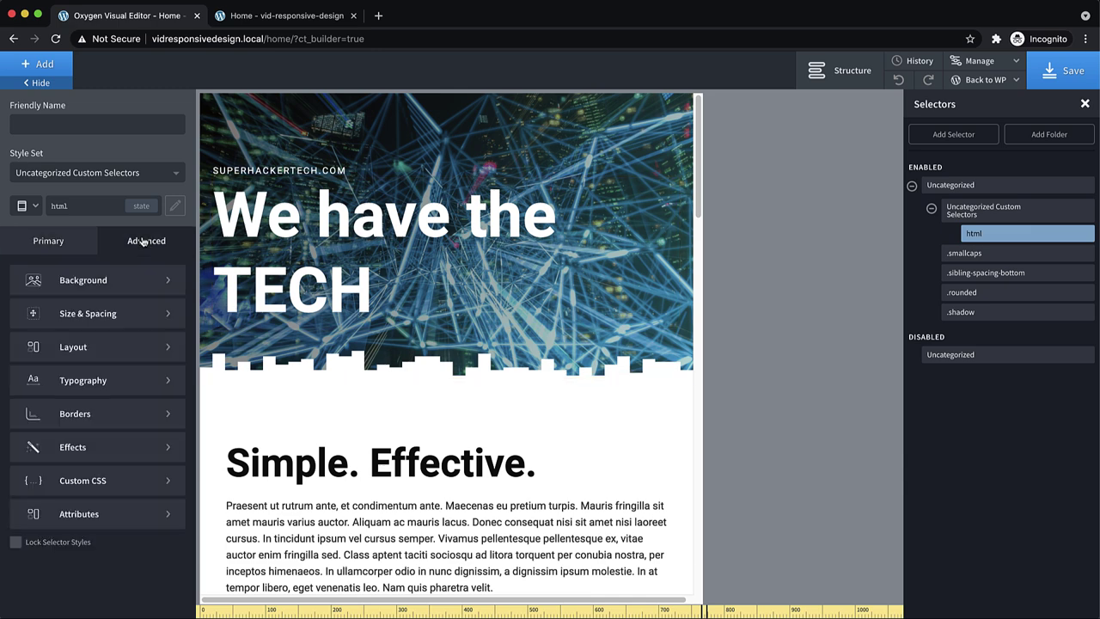
{"action": "left_click", "coordinate": [107, 375]}
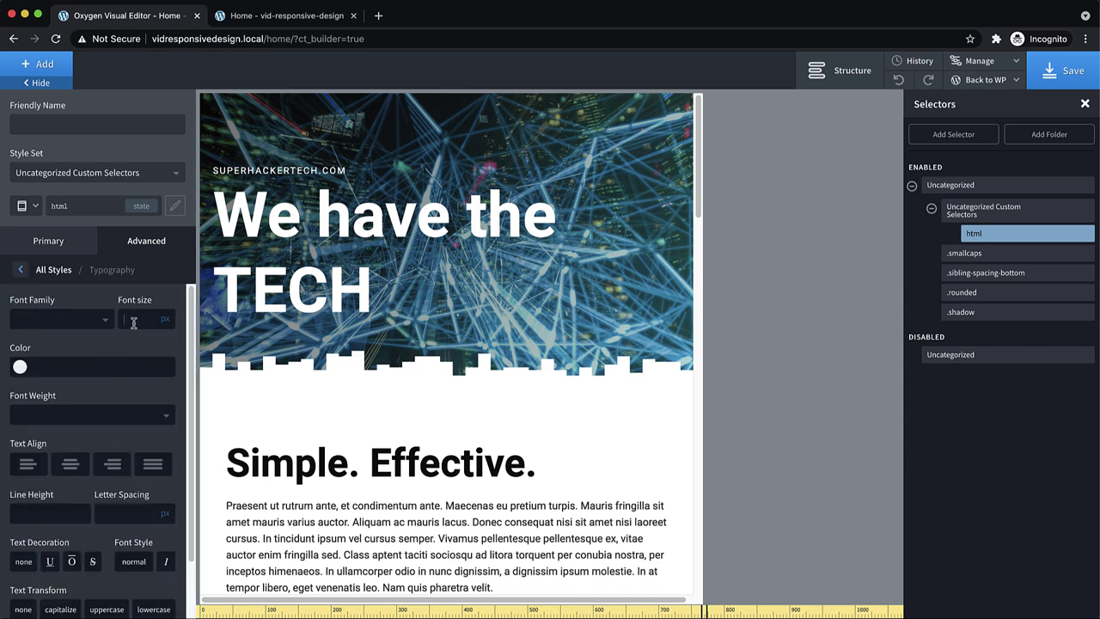
{"action": "left_click", "coordinate": [132, 322]}
{"action": "type", "text": "16"}
{"action": "key", "text": "Down"}
{"action": "key", "text": "Down"}
{"action": "key", "text": "super+s"}
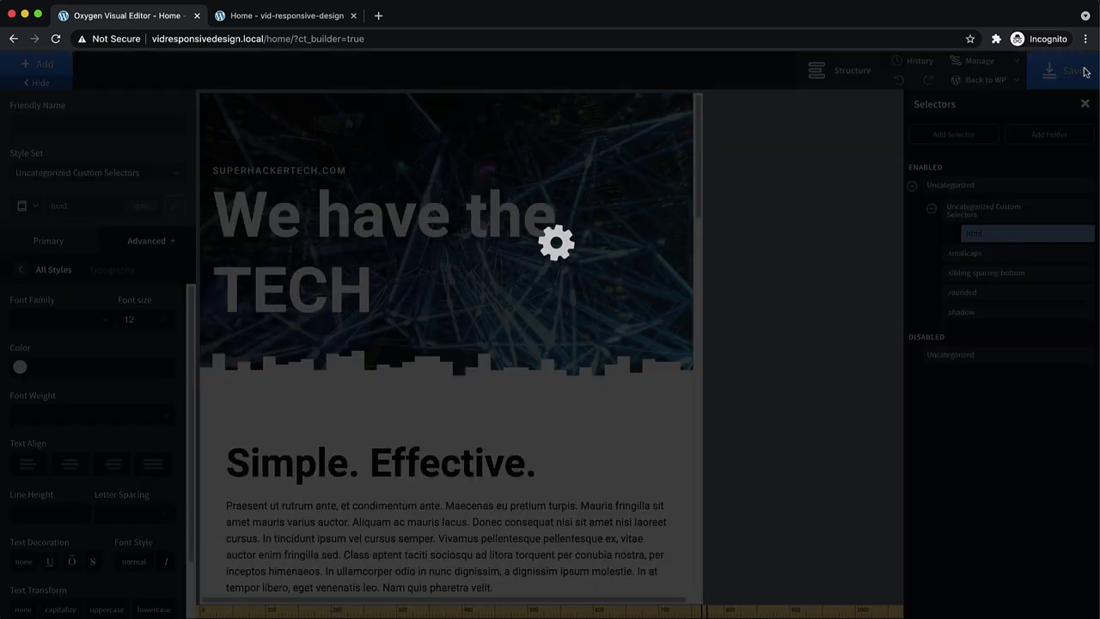
Reload the live Home page, check the breakpoint list in the editor, and set the page's emulated viewport width to 992 px
{"action": "left_click", "coordinate": [309, 15]}
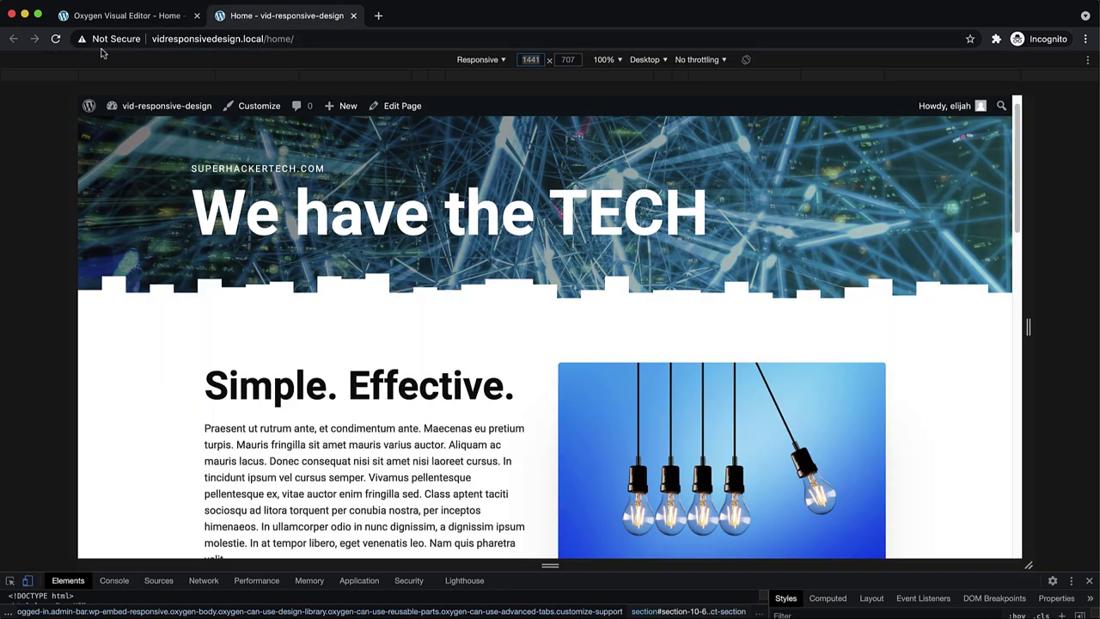
{"action": "left_click", "coordinate": [54, 39]}
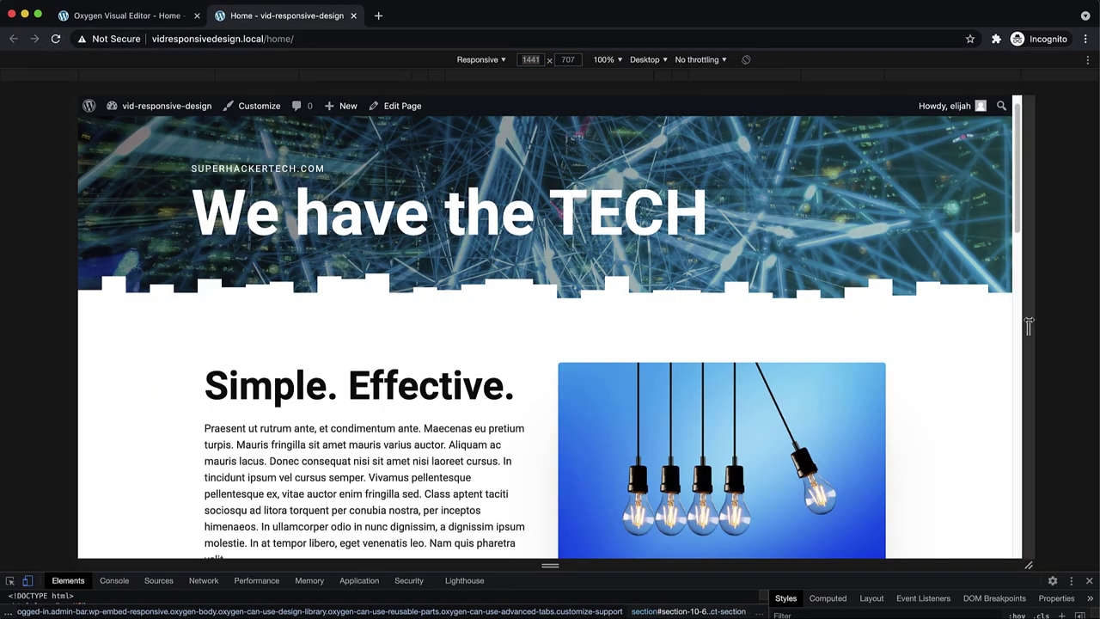
{"action": "left_click", "coordinate": [159, 19]}
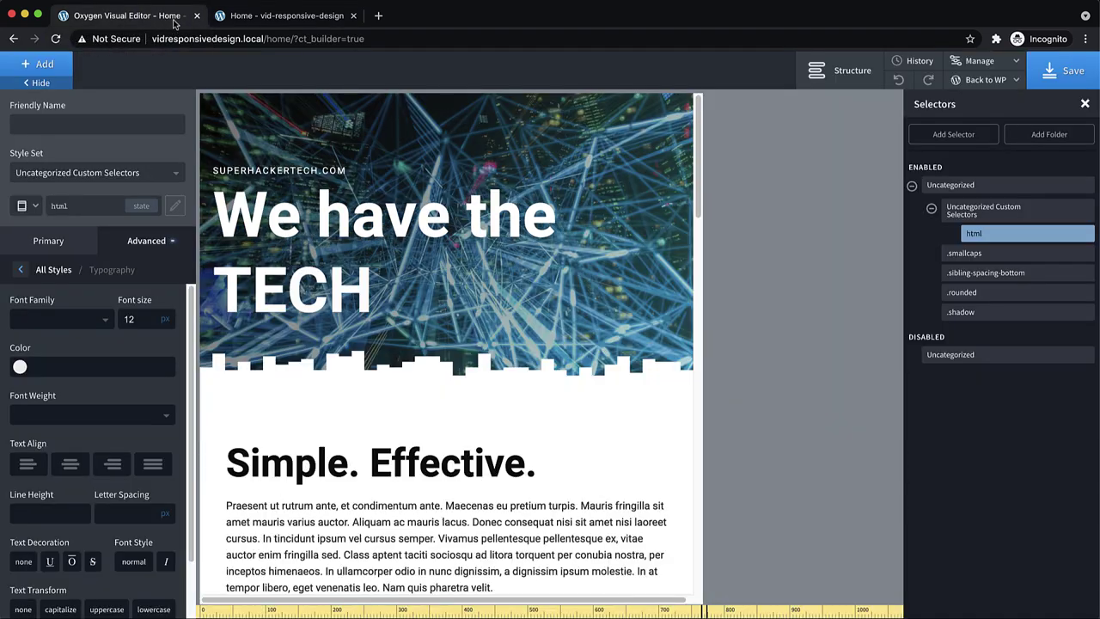
{"action": "left_click", "coordinate": [28, 205]}
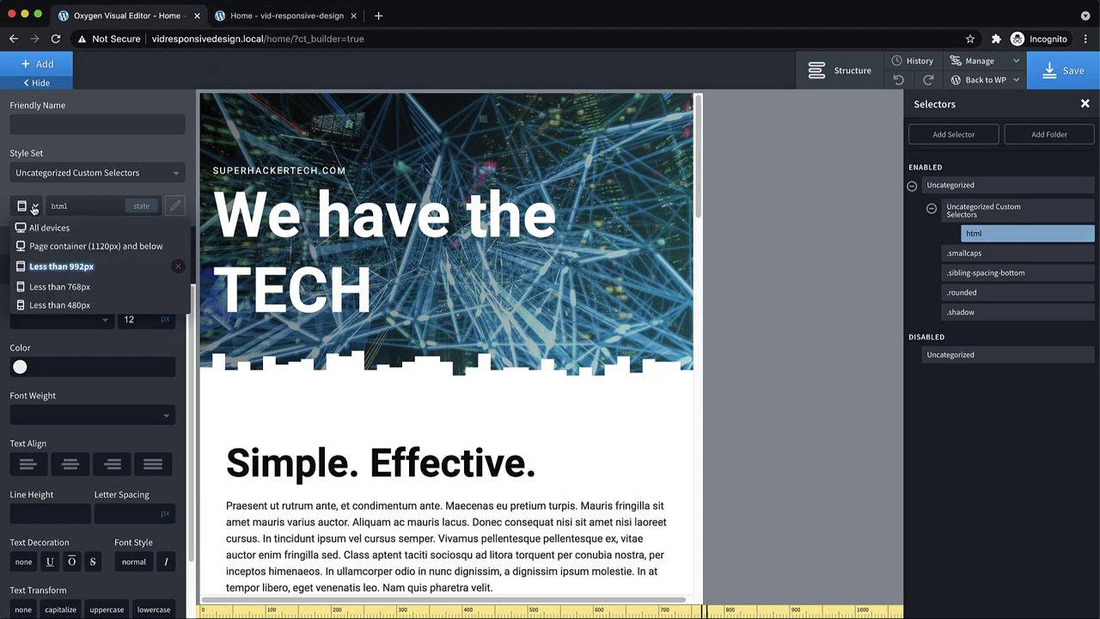
{"action": "left_click", "coordinate": [292, 17]}
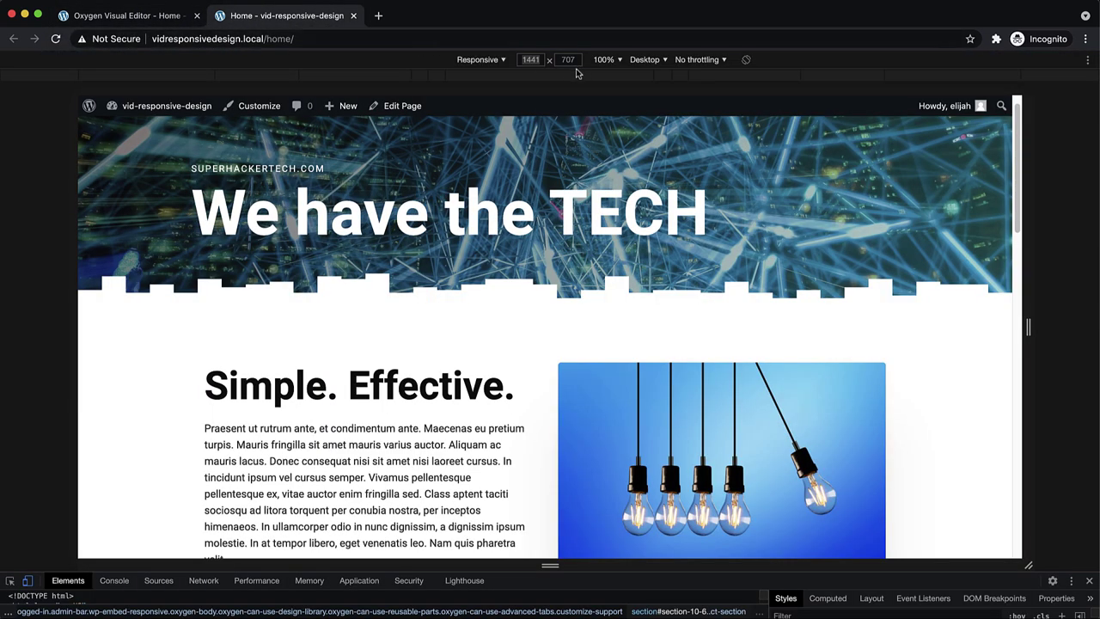
{"action": "double_click", "coordinate": [531, 60]}
{"action": "type", "text": "992"}
{"action": "key", "text": "Return"}
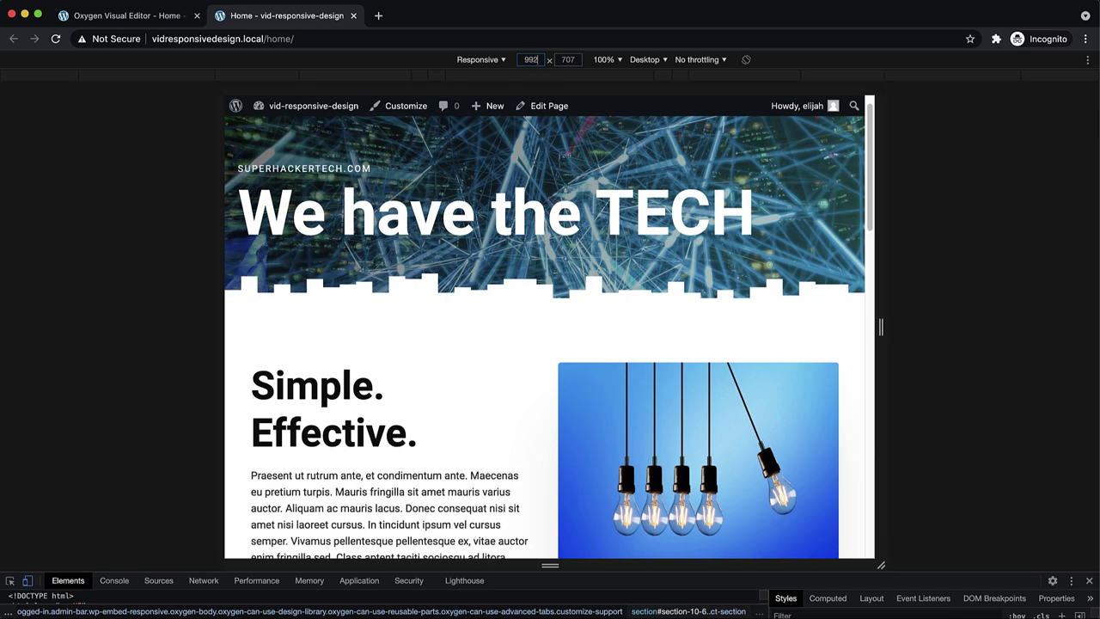
Narrow the emulated viewport to 991 px and examine the heading sizes down the Home page
{"action": "key", "text": "Down"}
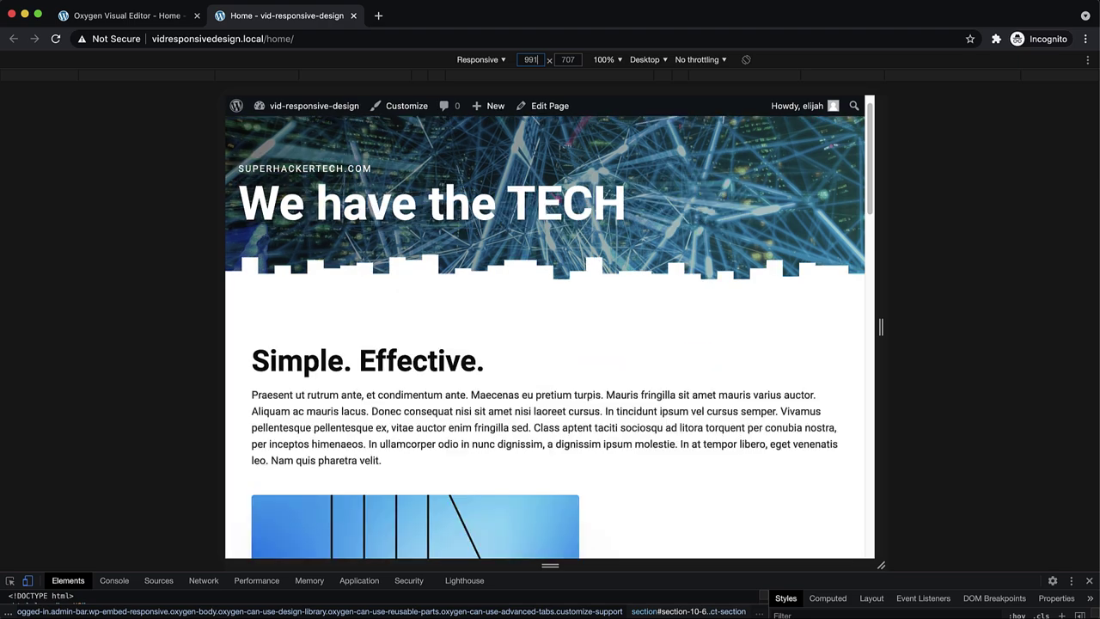
{"action": "key", "text": "Down"}
{"action": "key", "text": "Up"}
{"action": "scroll", "coordinate": [744, 282], "scroll_direction": "down", "scroll_amount": 10}
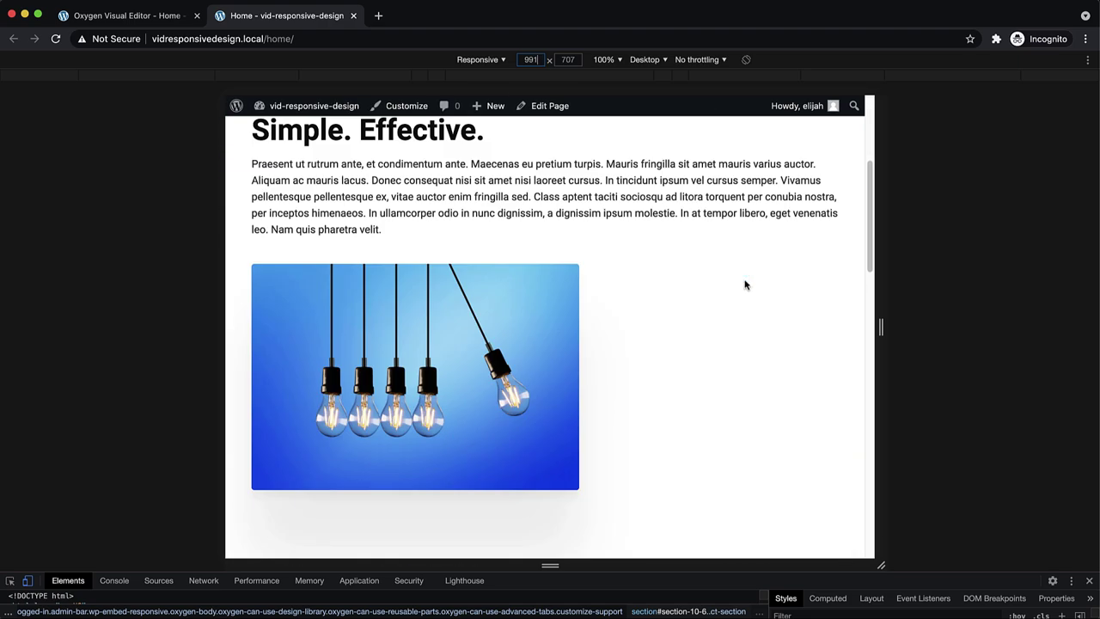
{"action": "scroll", "coordinate": [743, 281], "scroll_direction": "down", "scroll_amount": 4}
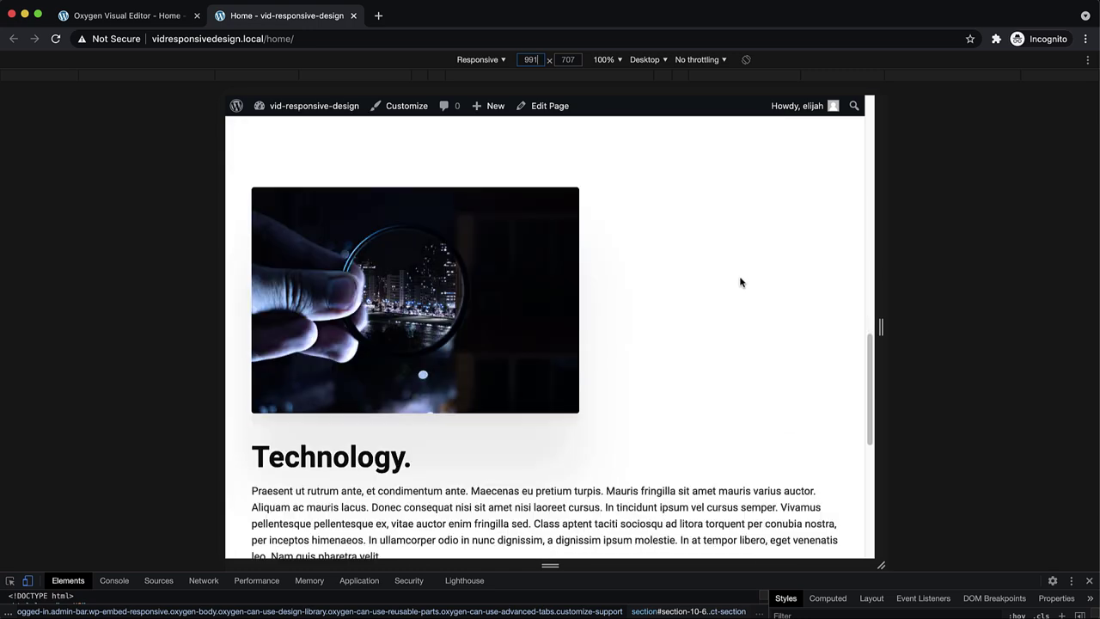
{"action": "scroll", "coordinate": [735, 284], "scroll_direction": "up", "scroll_amount": 5}
{"action": "scroll", "coordinate": [735, 285], "scroll_direction": "up", "scroll_amount": 8}
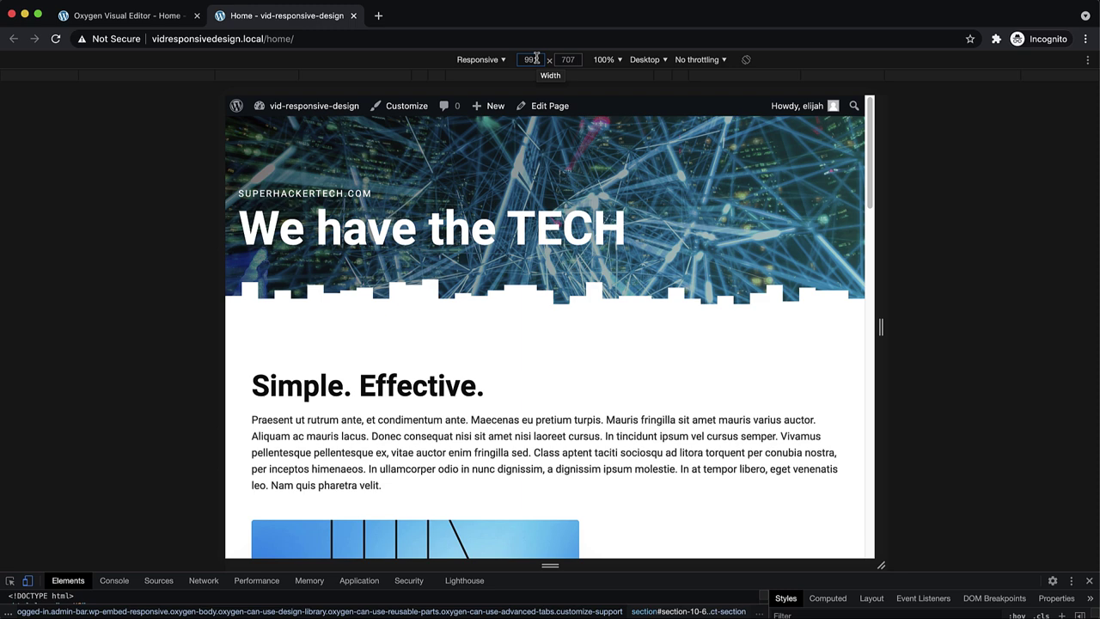
In the Oxygen editor, set the html selector's font size to 10 px for the Less than 480px breakpoint and save
{"action": "left_click", "coordinate": [141, 17]}
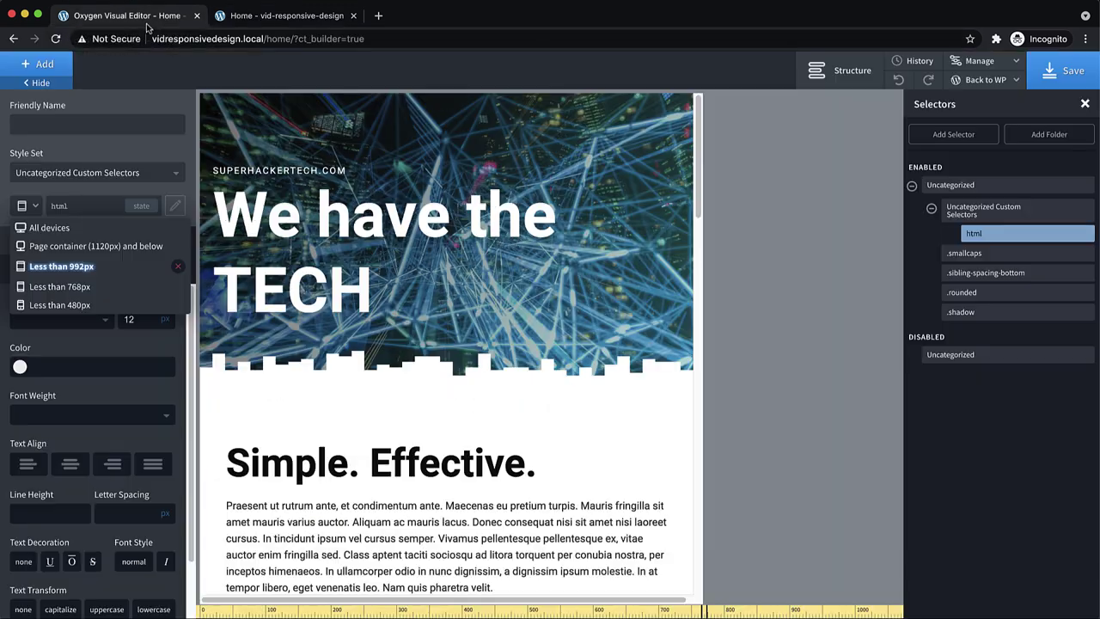
{"action": "left_click", "coordinate": [61, 308]}
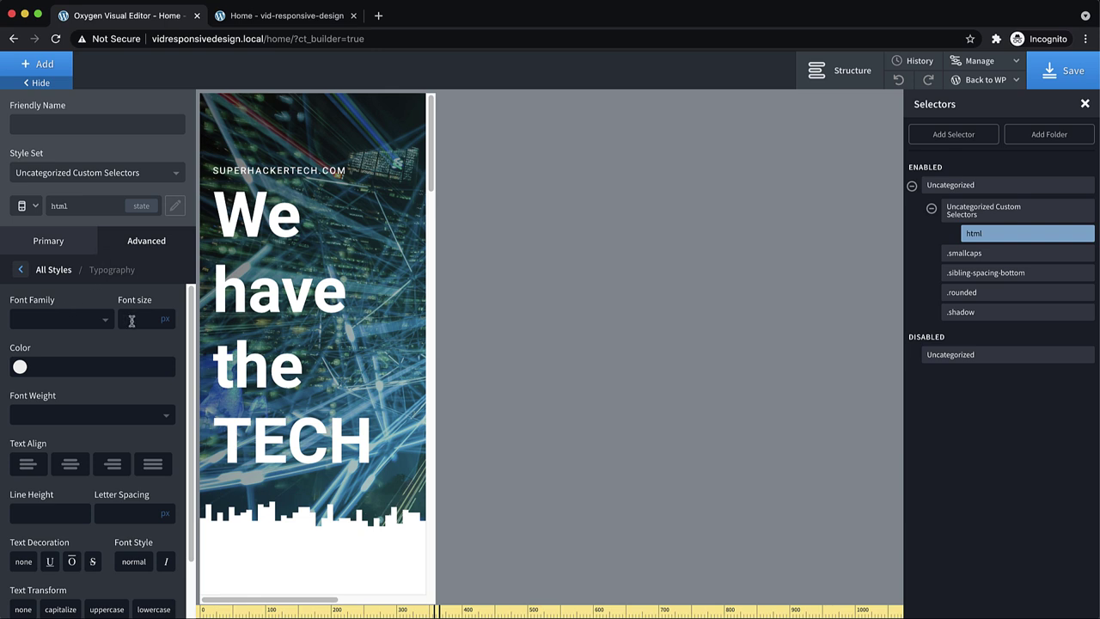
{"action": "left_click", "coordinate": [131, 320]}
{"action": "type", "text": "10"}
{"action": "left_click", "coordinate": [1063, 70]}
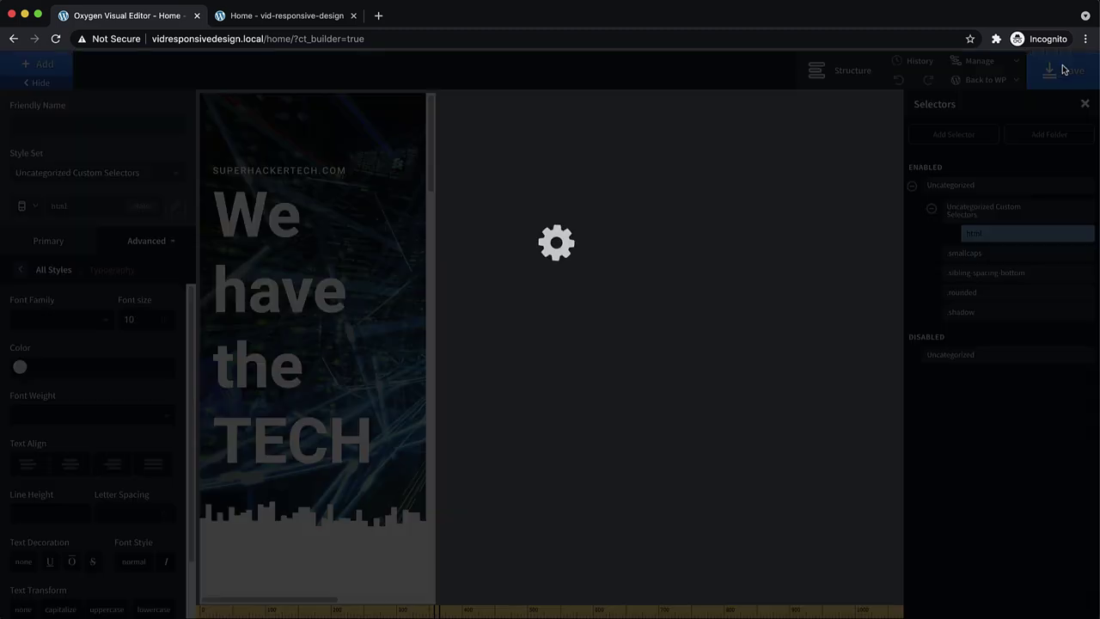
Reload the live Home page, narrow its emulated viewport to about 345 px, and examine the heading sizes down the page
{"action": "left_click", "coordinate": [283, 15]}
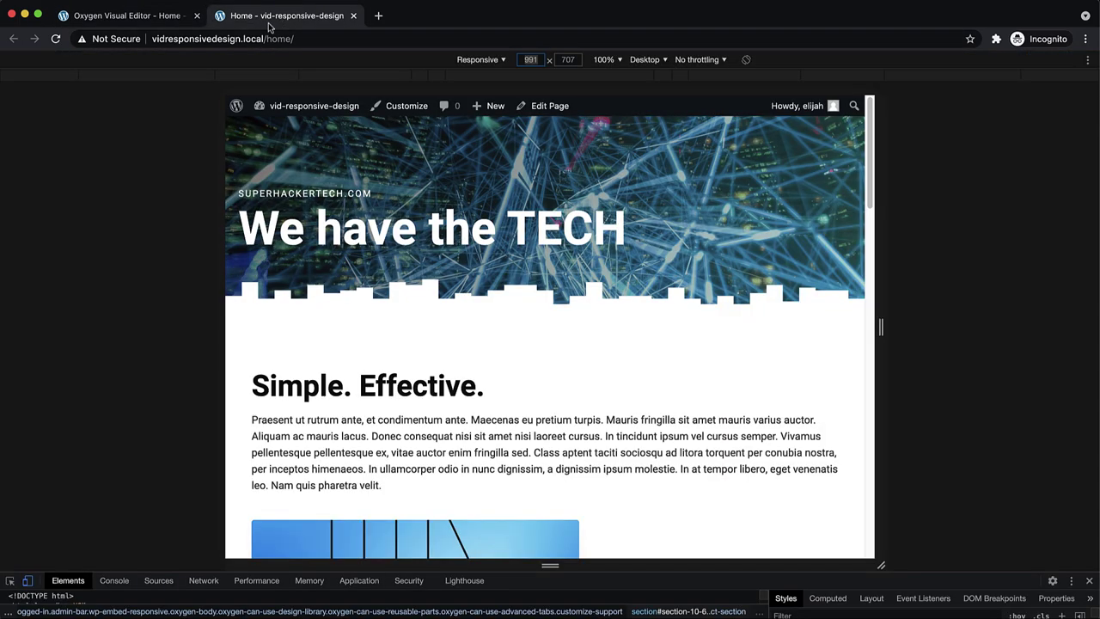
{"action": "left_click", "coordinate": [54, 38]}
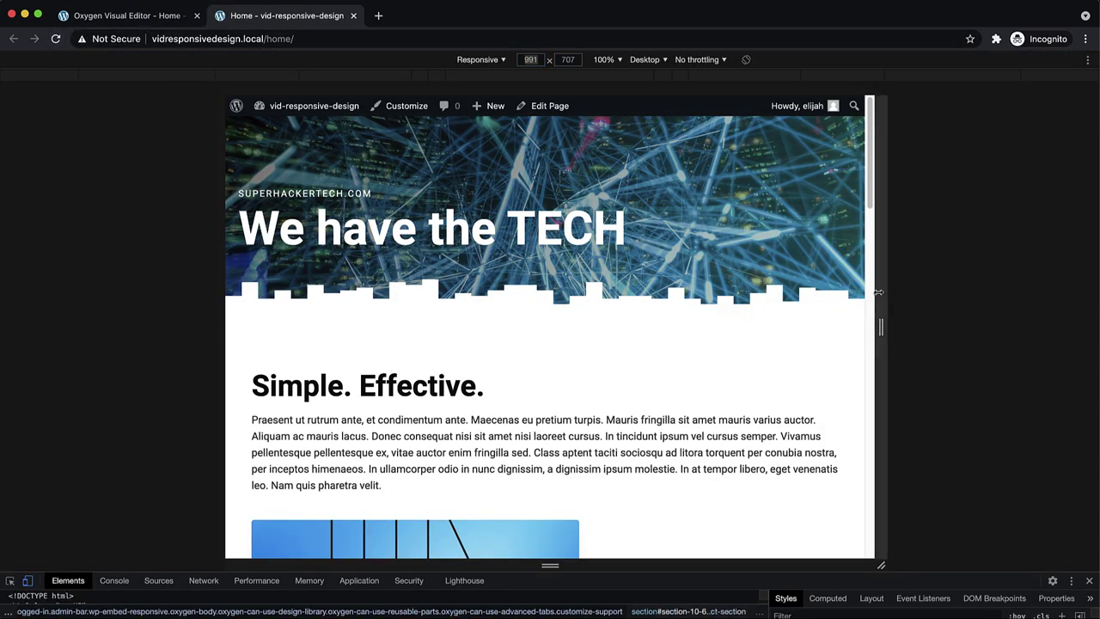
{"action": "left_click_drag", "start_coordinate": [875, 292], "coordinate": [669, 333]}
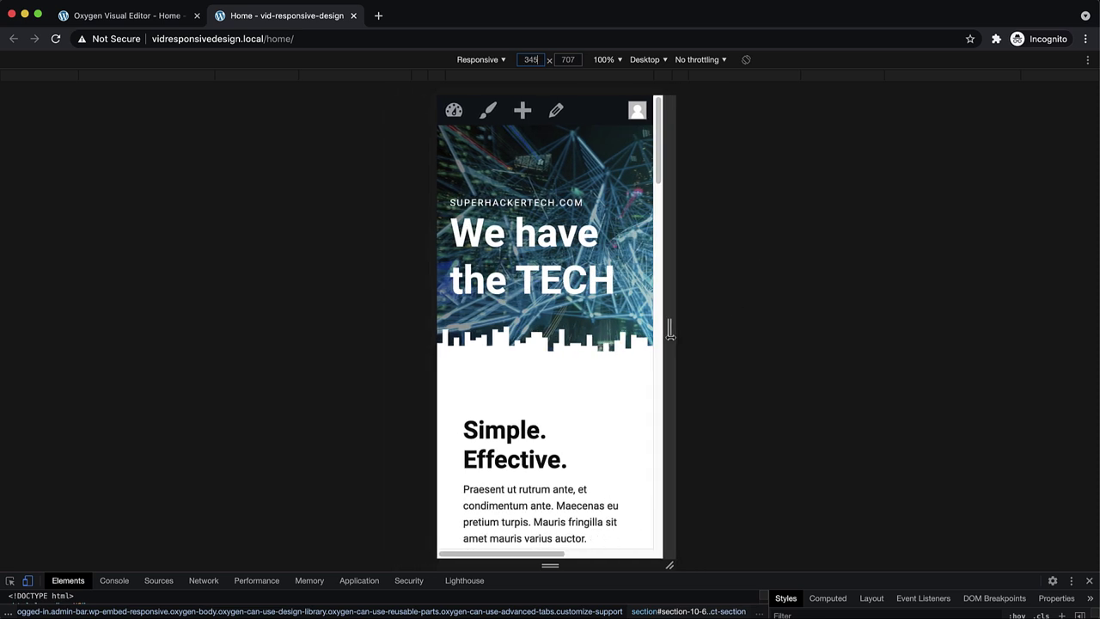
{"action": "scroll", "coordinate": [611, 338], "scroll_direction": "down", "scroll_amount": 5}
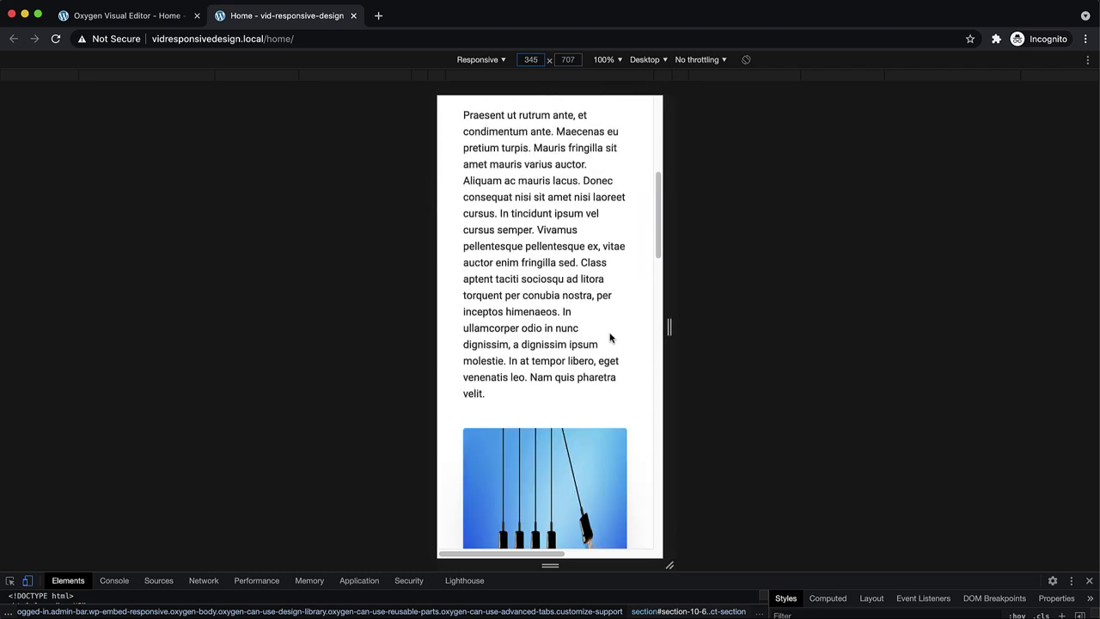
{"action": "scroll", "coordinate": [610, 338], "scroll_direction": "down", "scroll_amount": 10}
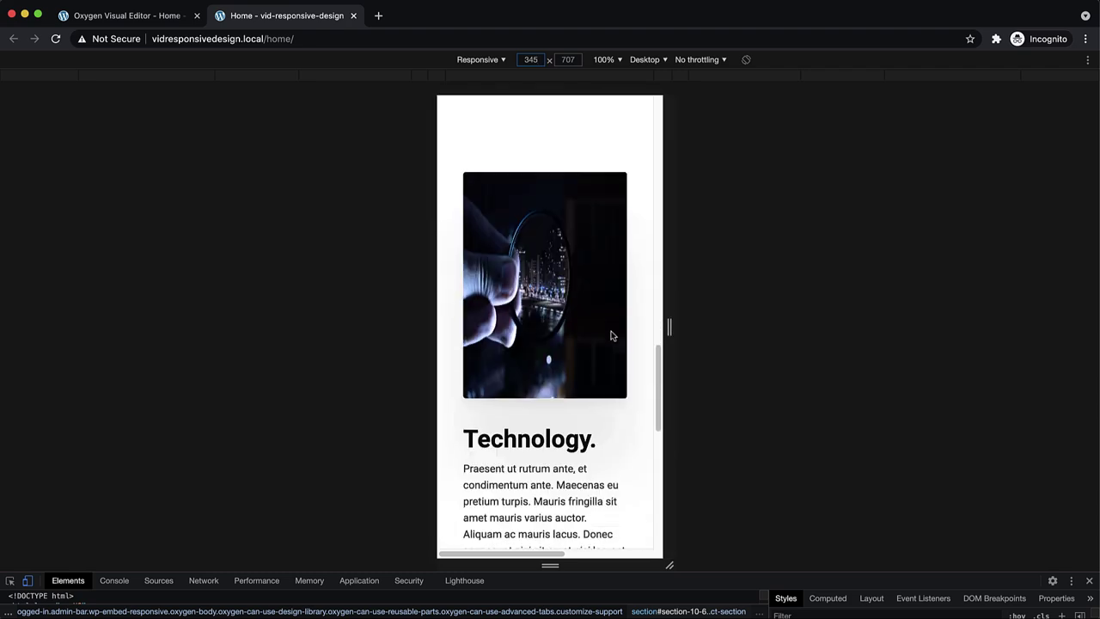
{"action": "scroll", "coordinate": [611, 336], "scroll_direction": "down", "scroll_amount": 5}
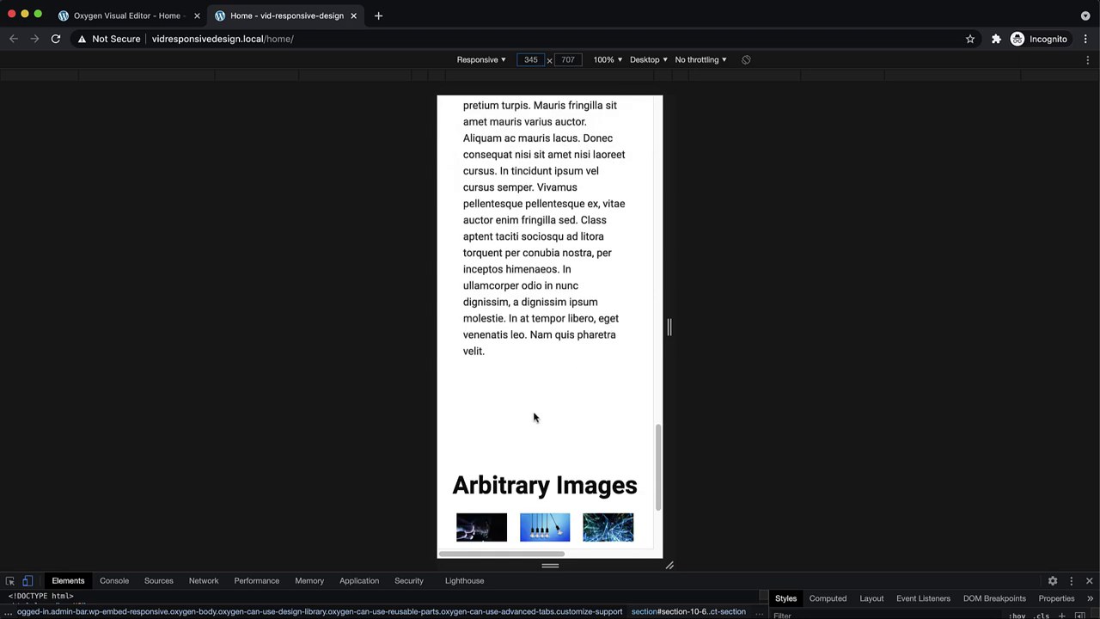
{"action": "scroll", "coordinate": [537, 395], "scroll_direction": "up", "scroll_amount": 10}
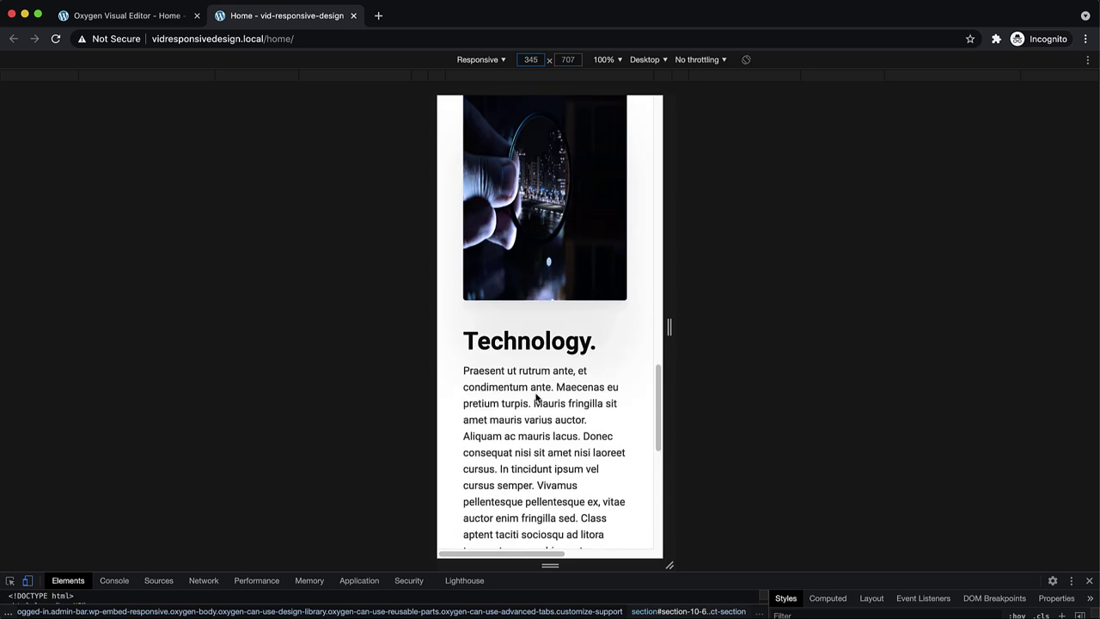
{"action": "scroll", "coordinate": [546, 311], "scroll_direction": "up", "scroll_amount": 10}
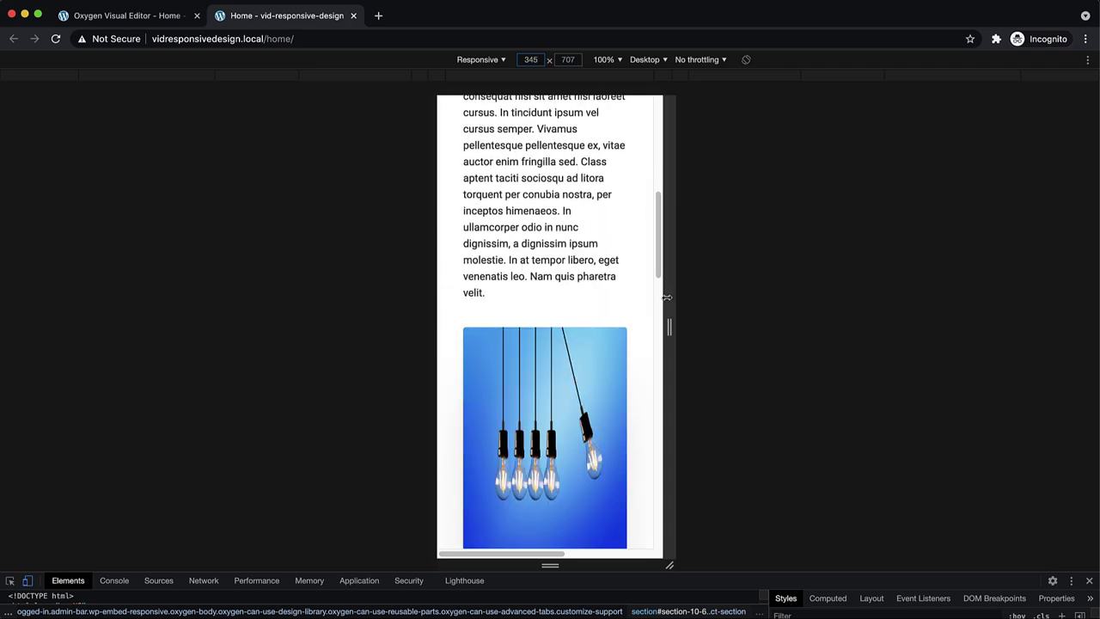
Compare the section spacing at viewport widths of about 1557 px and 467 px, and reload the live page
{"action": "left_click_drag", "start_coordinate": [668, 300], "coordinate": [1064, 285]}
{"action": "scroll", "coordinate": [811, 334], "scroll_direction": "up", "scroll_amount": 3}
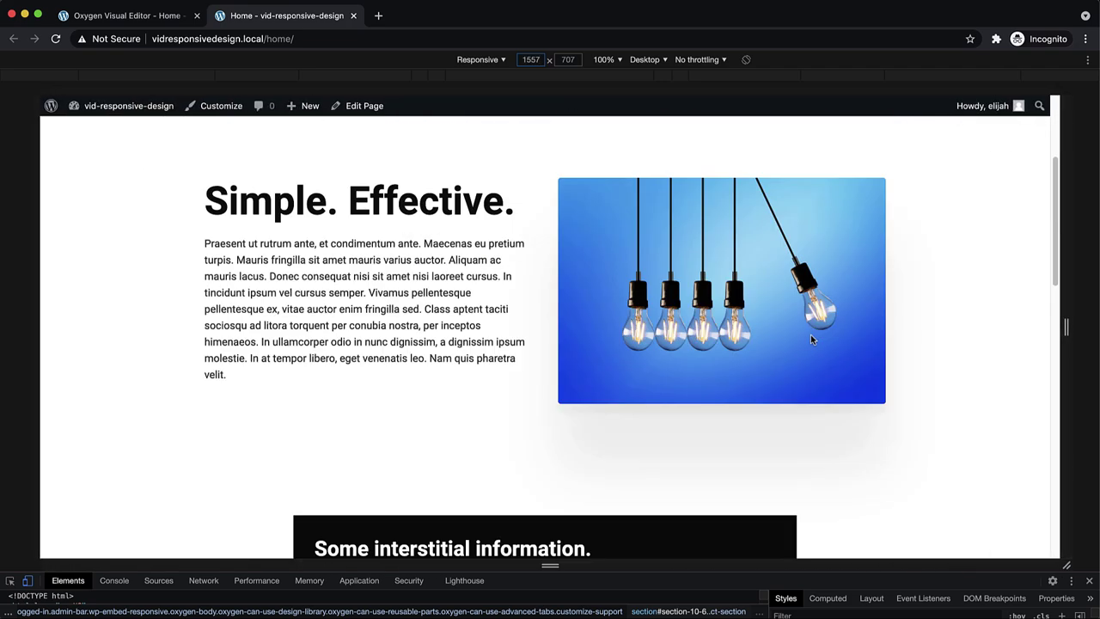
{"action": "scroll", "coordinate": [859, 329], "scroll_direction": "down", "scroll_amount": 2}
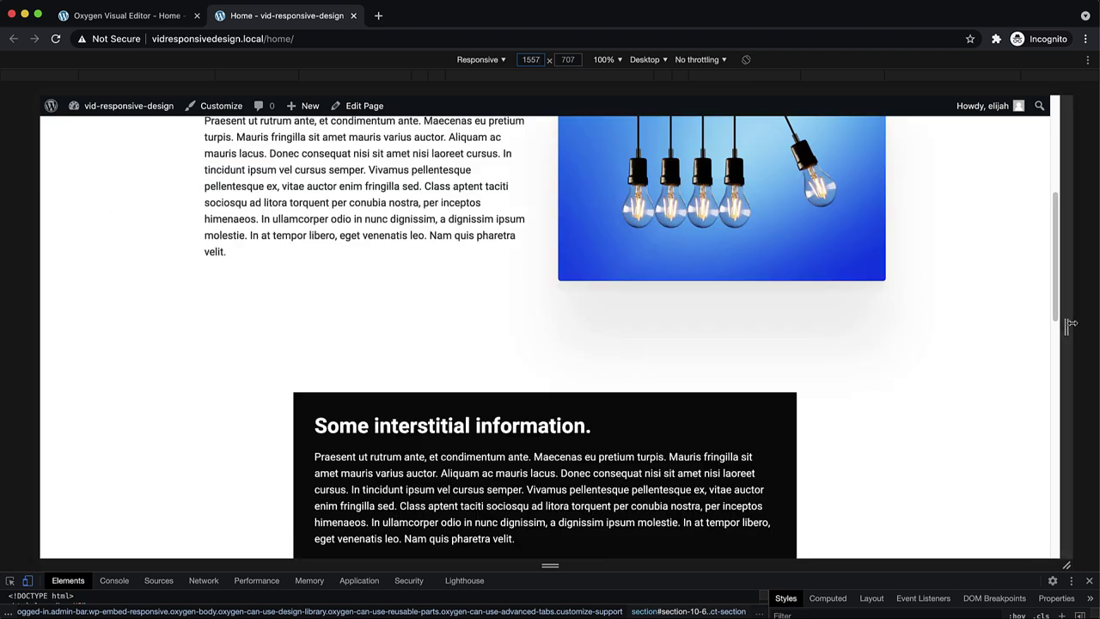
{"action": "left_click_drag", "start_coordinate": [1066, 327], "coordinate": [687, 358]}
{"action": "scroll", "coordinate": [687, 358], "scroll_direction": "down", "scroll_amount": 3}
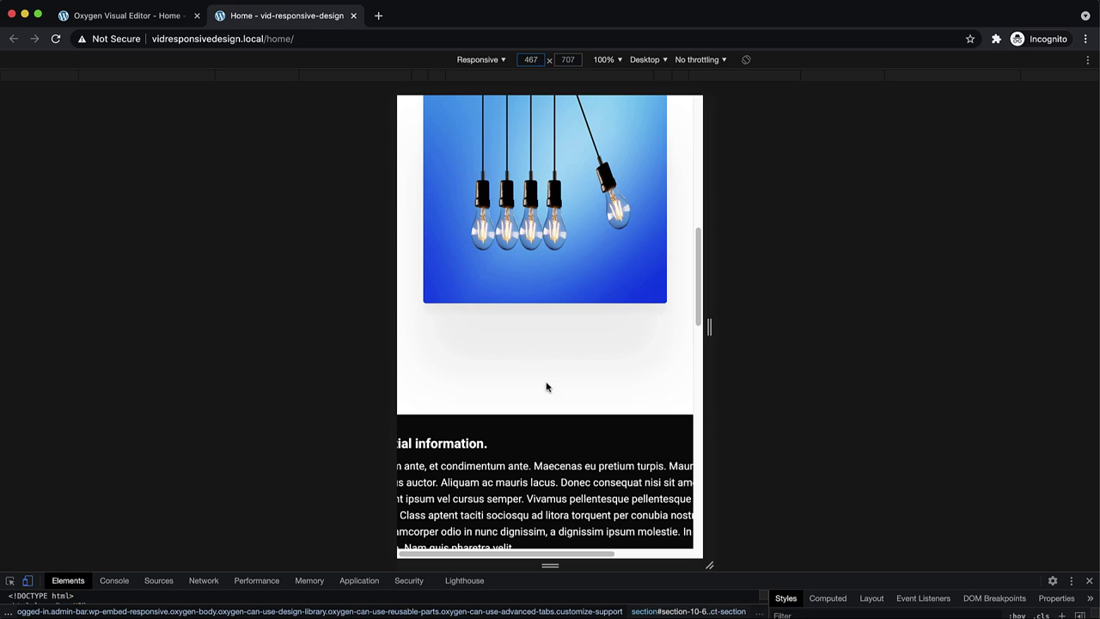
{"action": "key", "text": "super+r"}
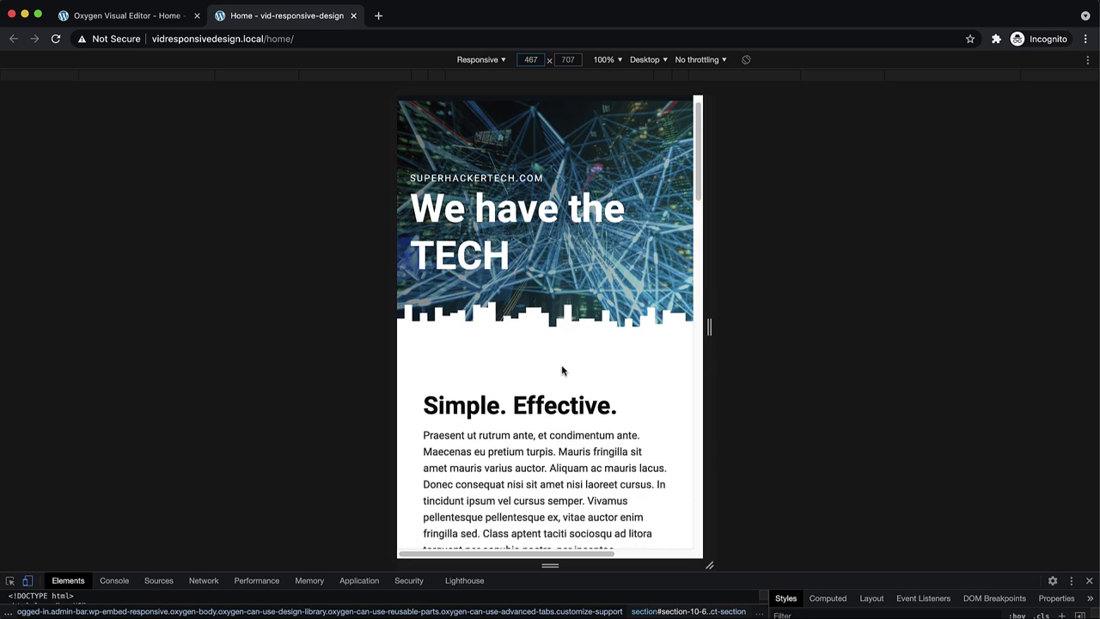
In the Oxygen editor, return to the full desktop view and open the global Sections & Columns settings
{"action": "left_click", "coordinate": [97, 16]}
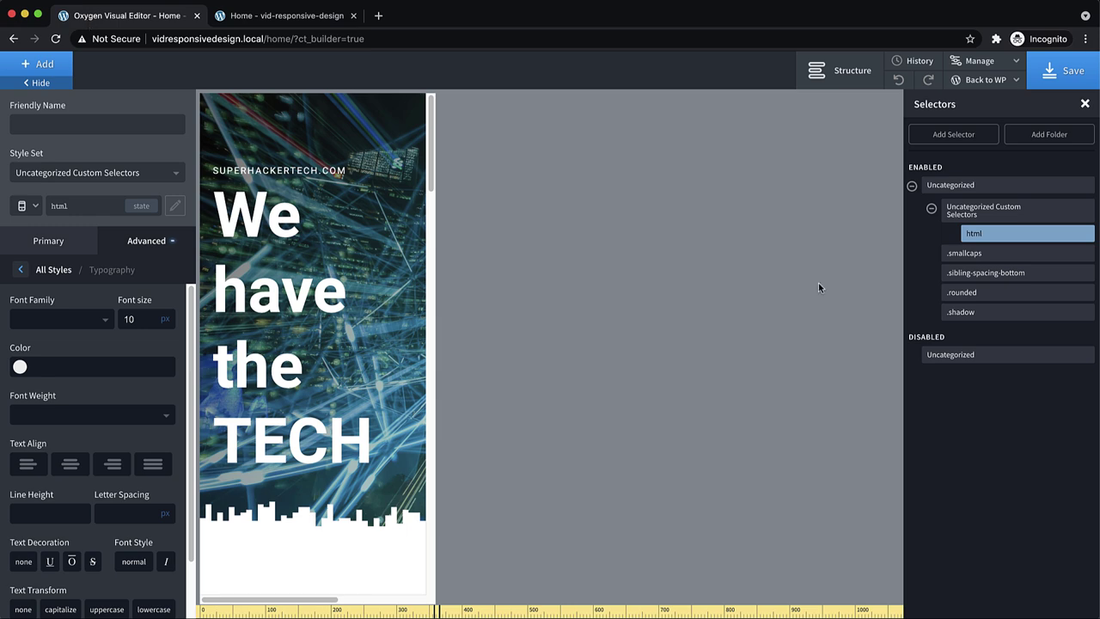
{"action": "left_click", "coordinate": [24, 206]}
{"action": "left_click", "coordinate": [49, 228]}
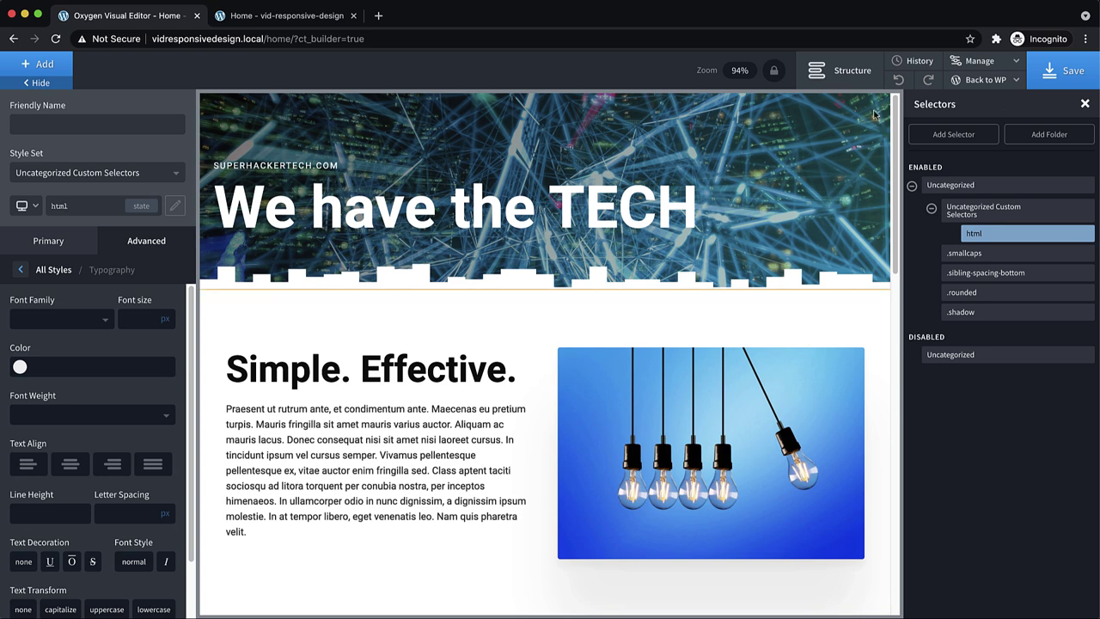
{"action": "left_click", "coordinate": [931, 210]}
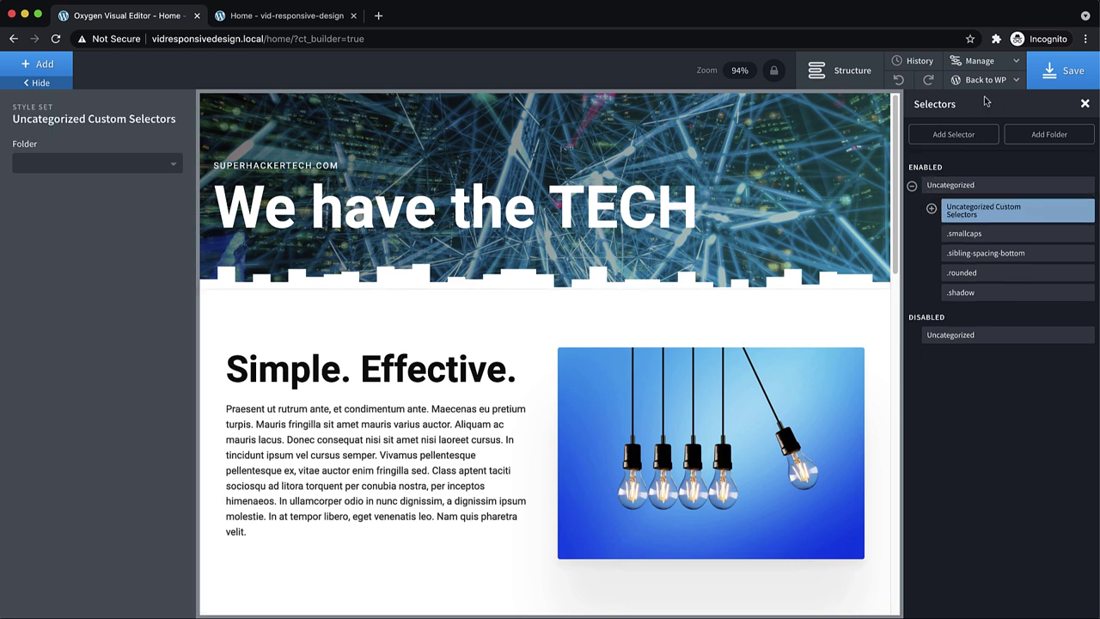
{"action": "left_click", "coordinate": [987, 67]}
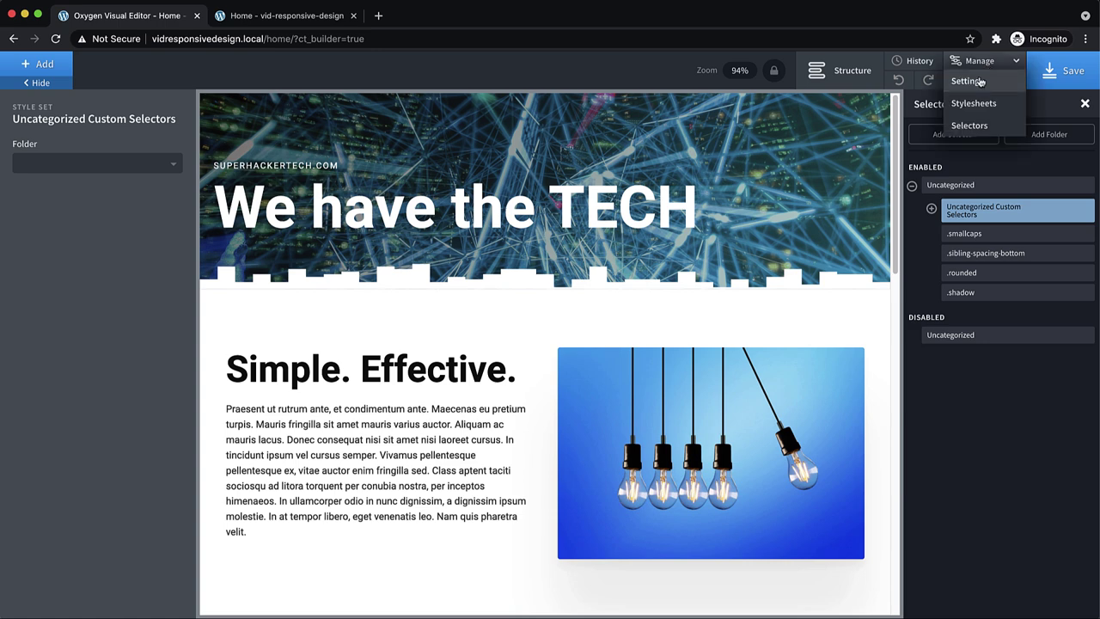
{"action": "left_click", "coordinate": [968, 81]}
{"action": "left_click", "coordinate": [923, 137]}
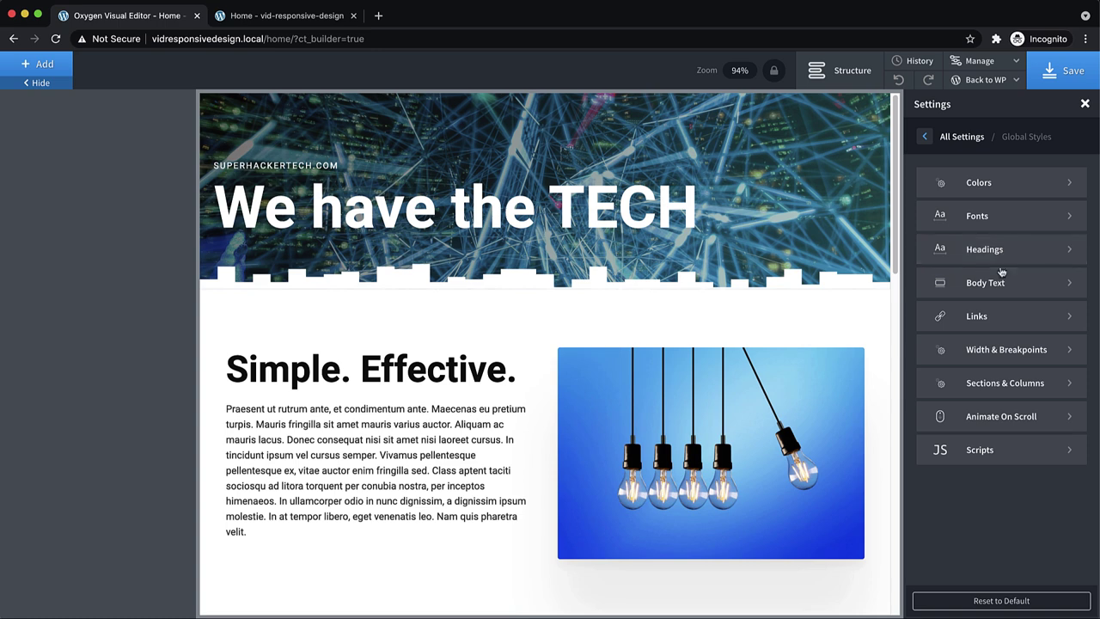
{"action": "left_click", "coordinate": [988, 382]}
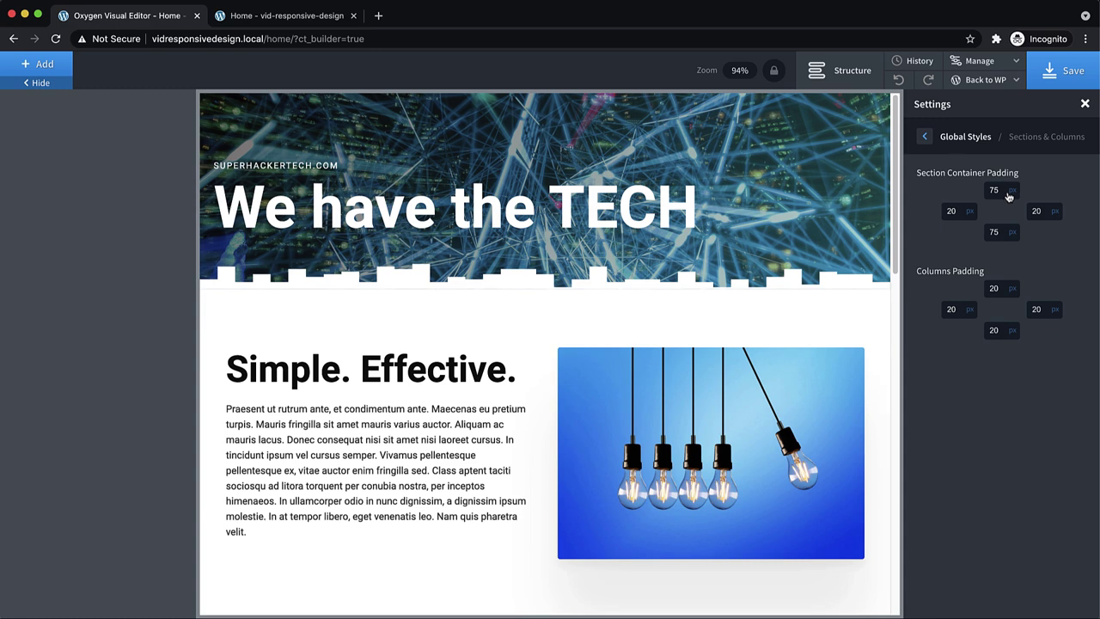
Set the global section container padding to 4 rem top and bottom and 2 rem left and right
{"action": "mouse_move", "coordinate": [1012, 191]}
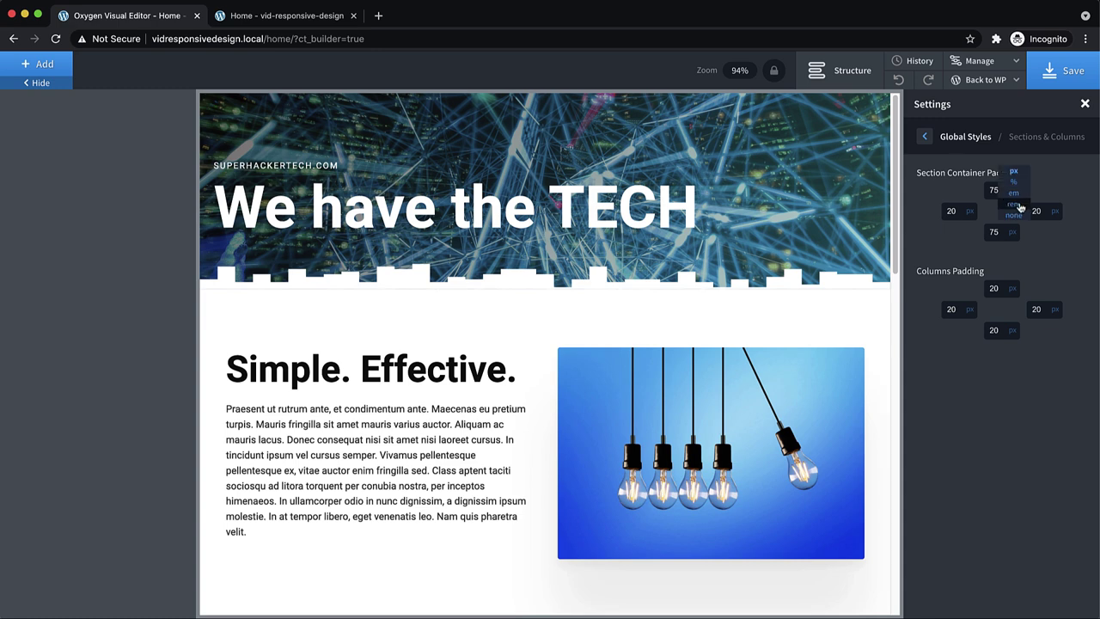
{"action": "left_click", "coordinate": [1015, 205]}
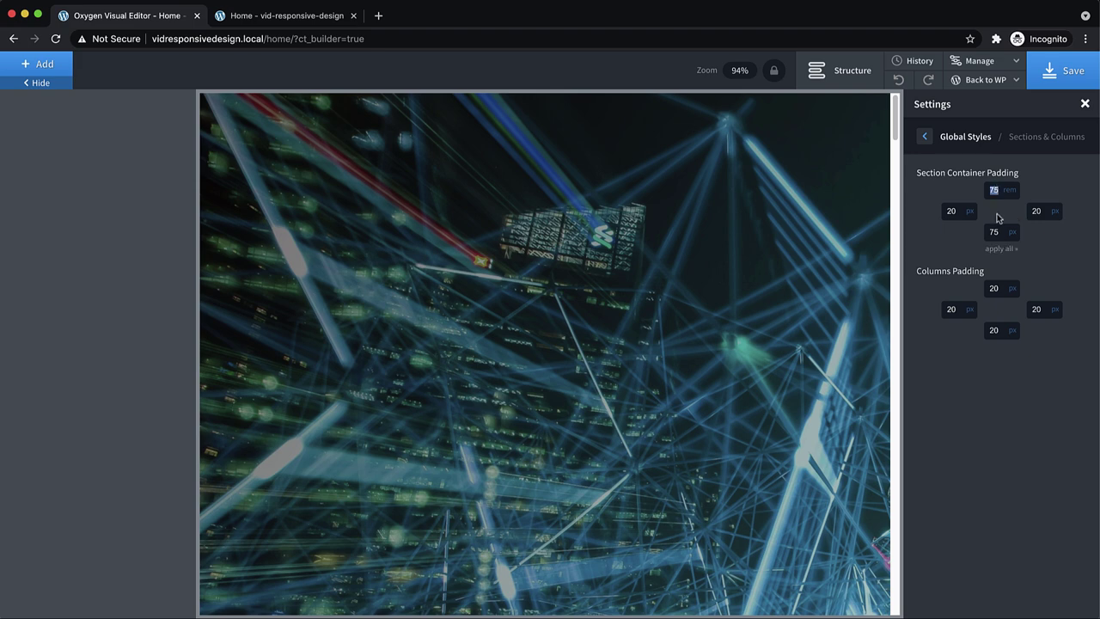
{"action": "type", "text": "4"}
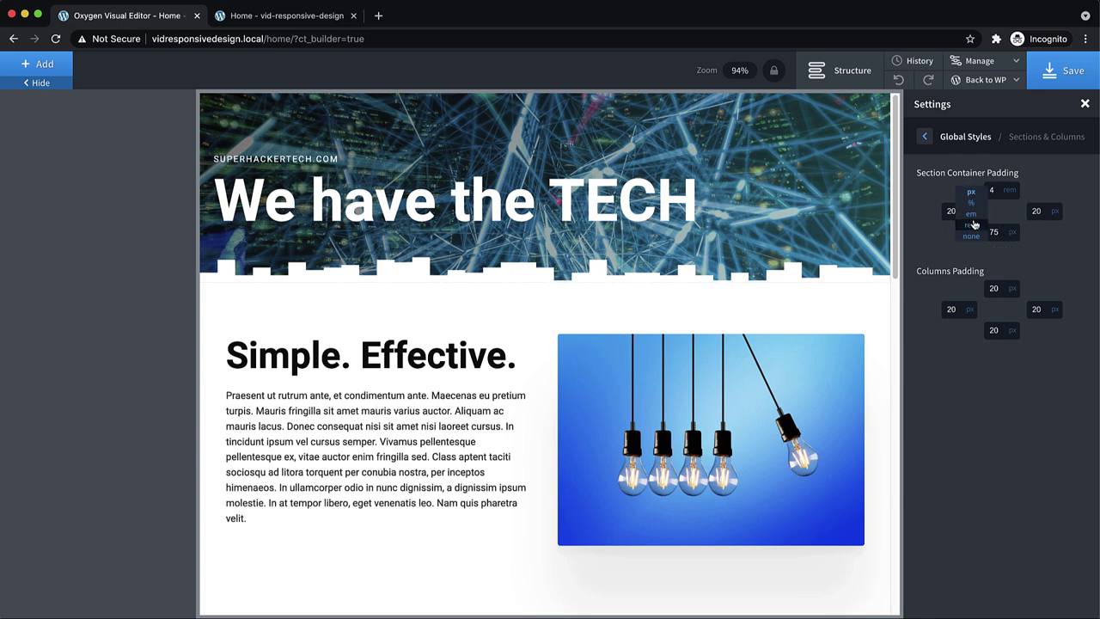
{"action": "left_click", "coordinate": [972, 224]}
{"action": "type", "text": "2"}
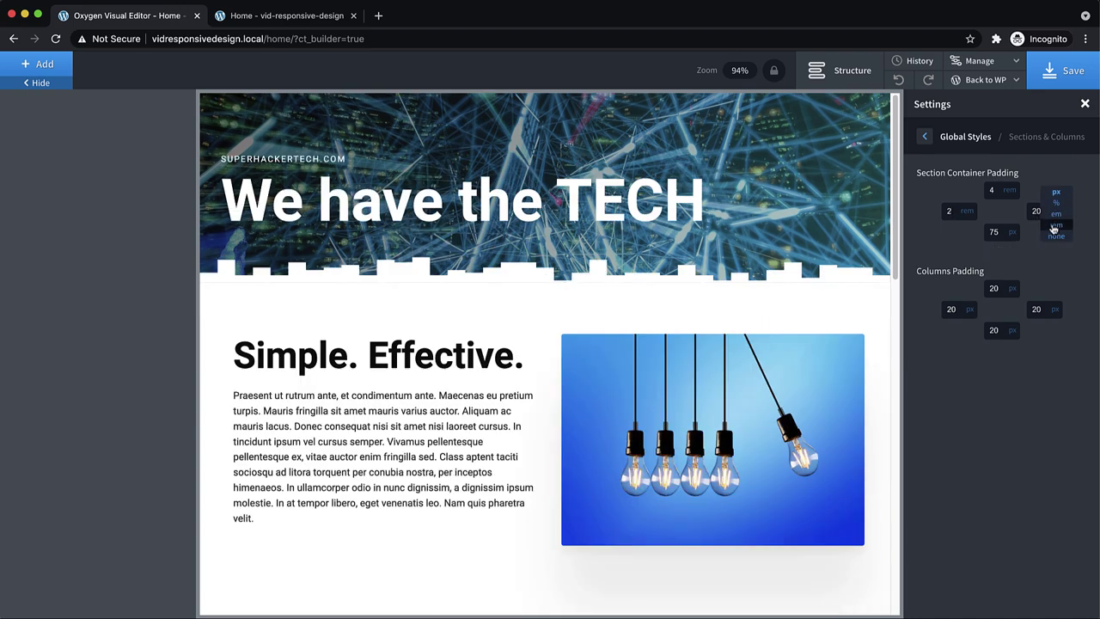
{"action": "left_click", "coordinate": [1056, 226]}
{"action": "key", "text": "BackSpace"}
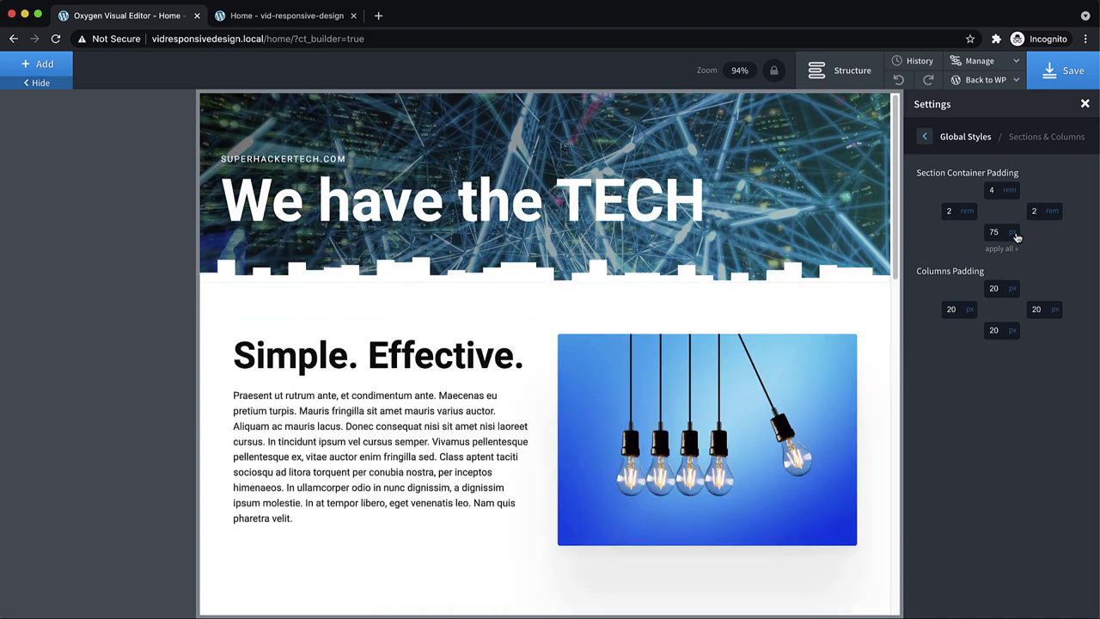
{"action": "left_click", "coordinate": [1014, 247]}
{"action": "double_click", "coordinate": [996, 232]}
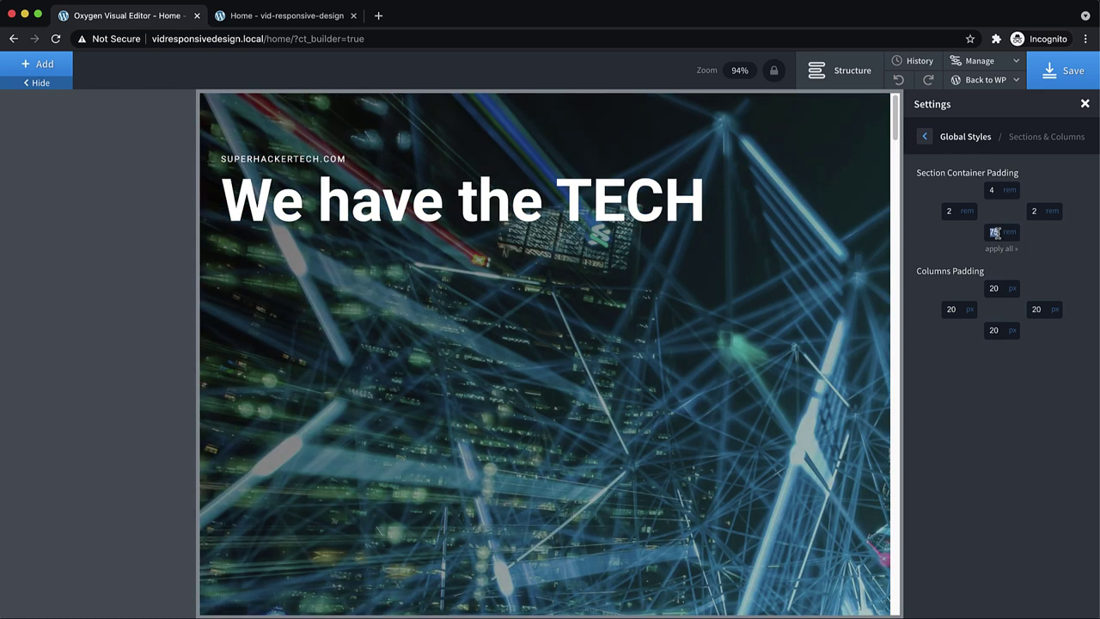
{"action": "type", "text": "4"}
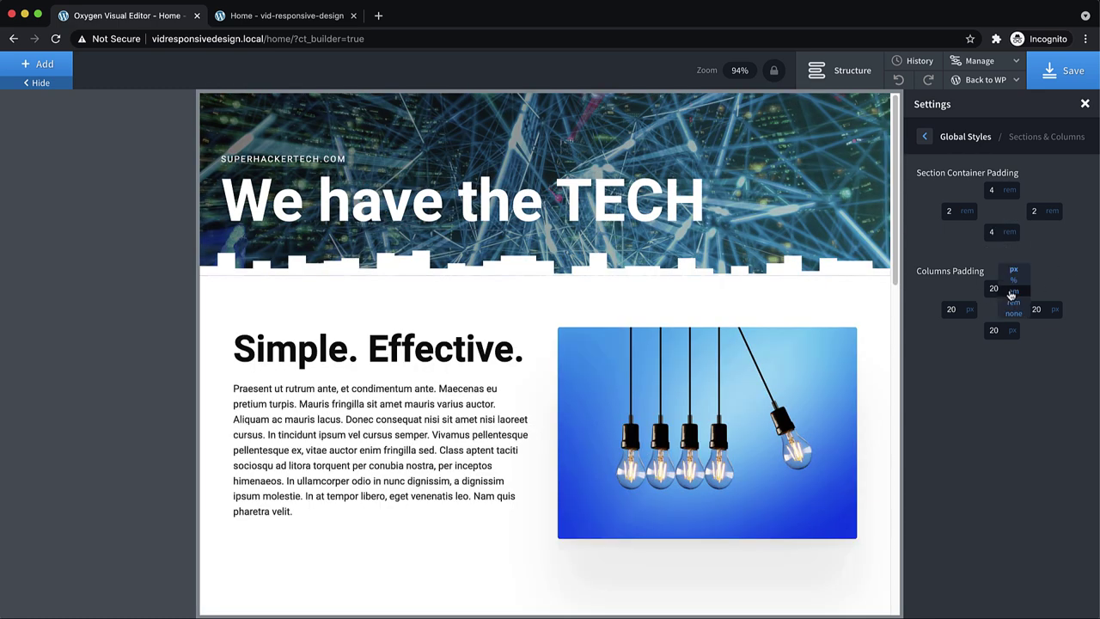
Set the global columns padding to 1 rem for the top and left sides
{"action": "left_click", "coordinate": [1016, 306]}
{"action": "double_click", "coordinate": [994, 288]}
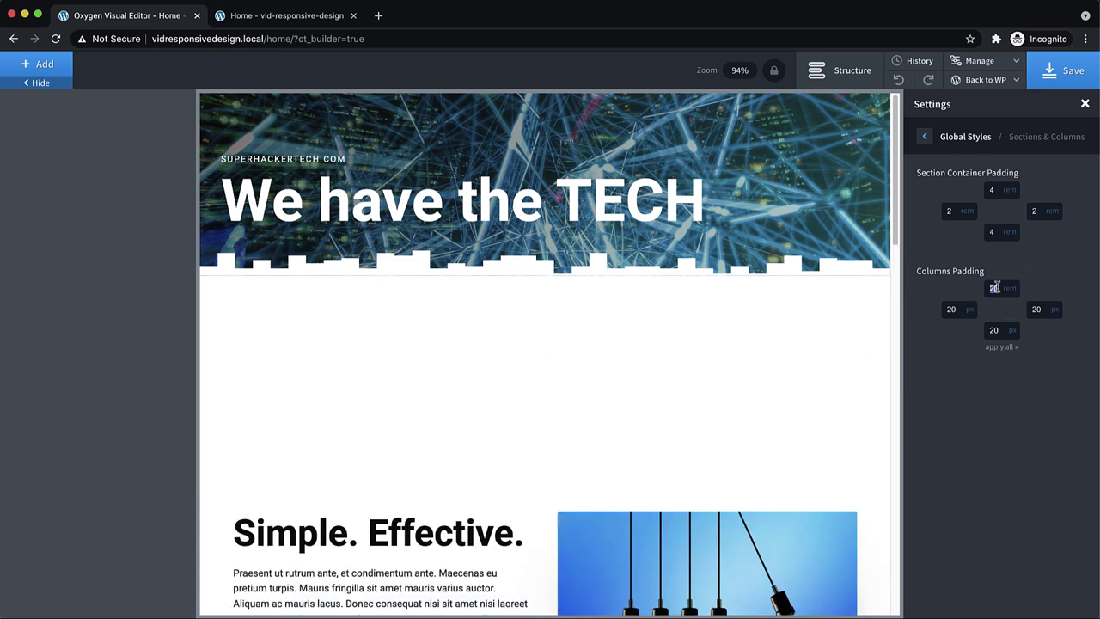
{"action": "type", "text": "1"}
{"action": "left_click", "coordinate": [970, 323]}
{"action": "double_click", "coordinate": [950, 309]}
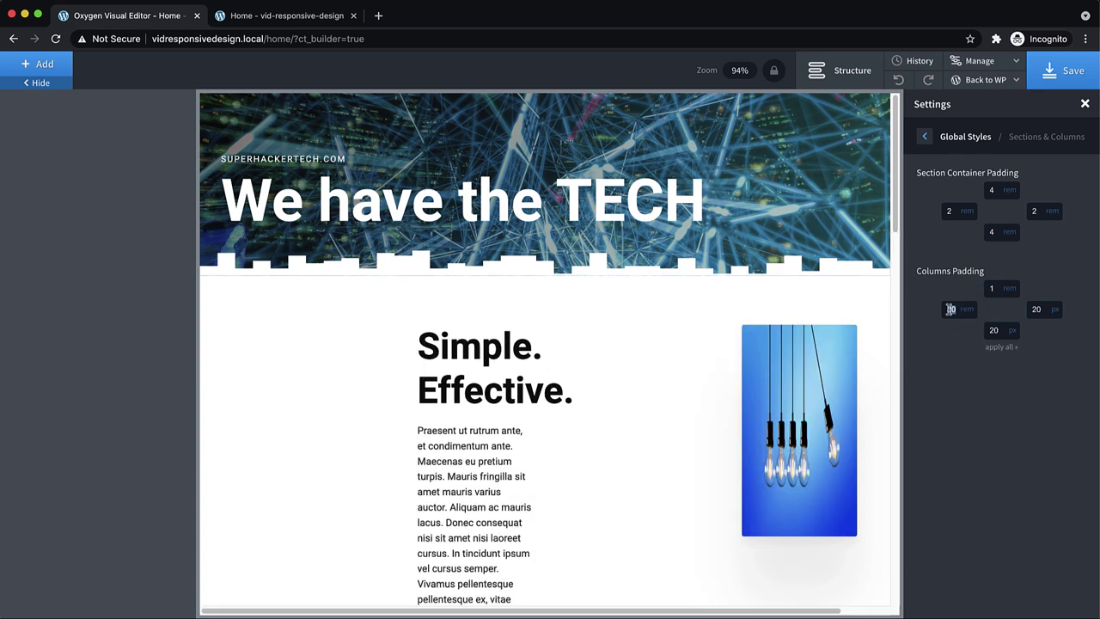
{"action": "type", "text": "1"}
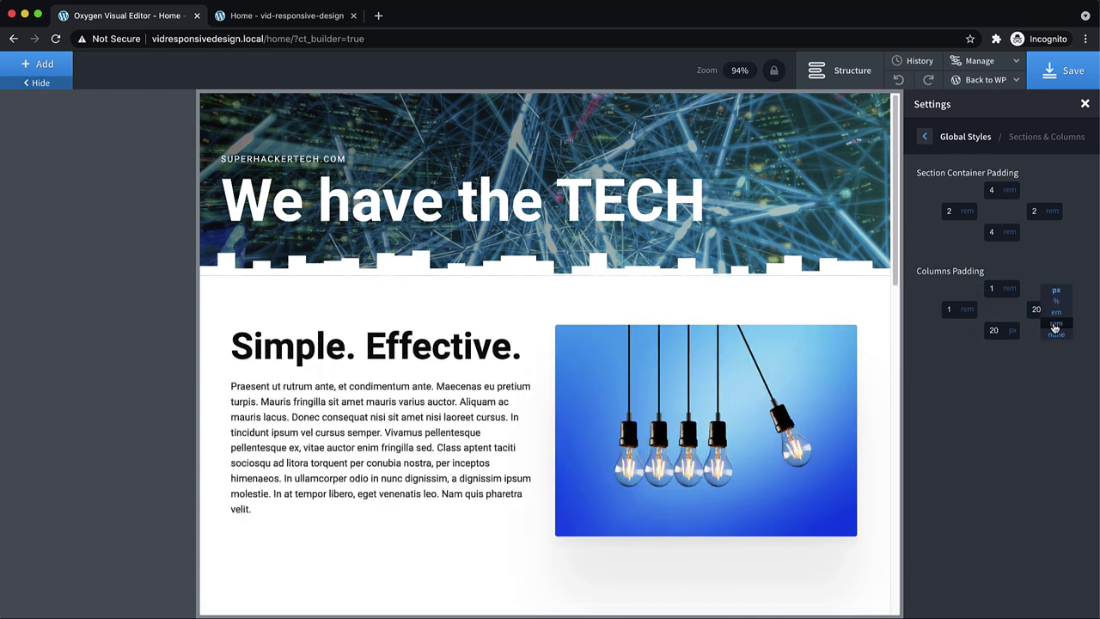
Set the global columns padding to 1 rem for the right and bottom sides, and save
{"action": "left_click", "coordinate": [1053, 322]}
{"action": "double_click", "coordinate": [1036, 308]}
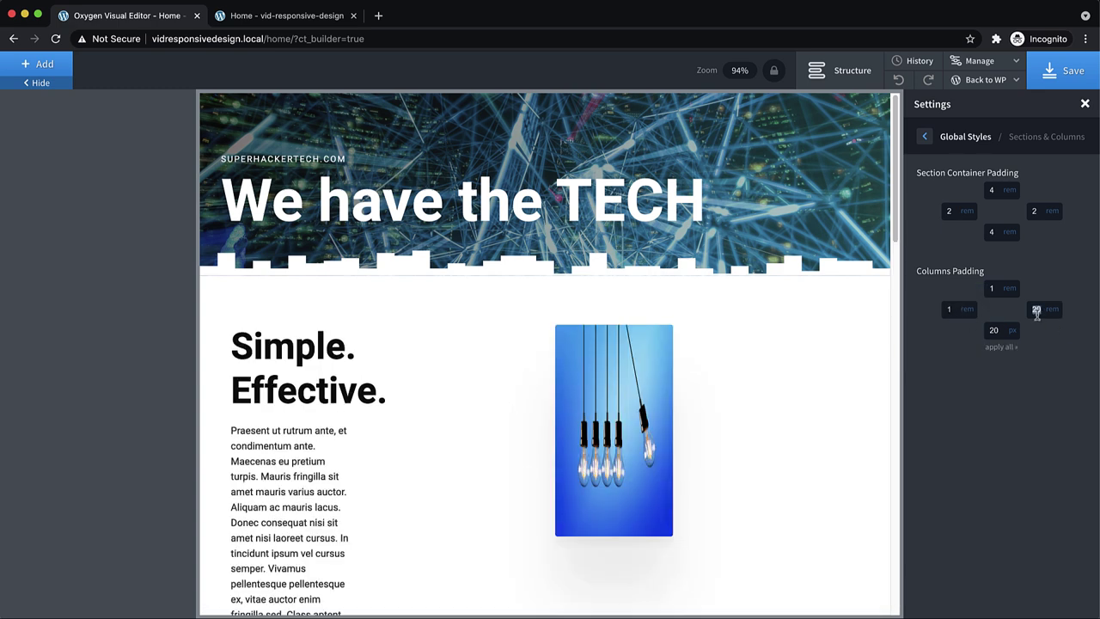
{"action": "type", "text": "1"}
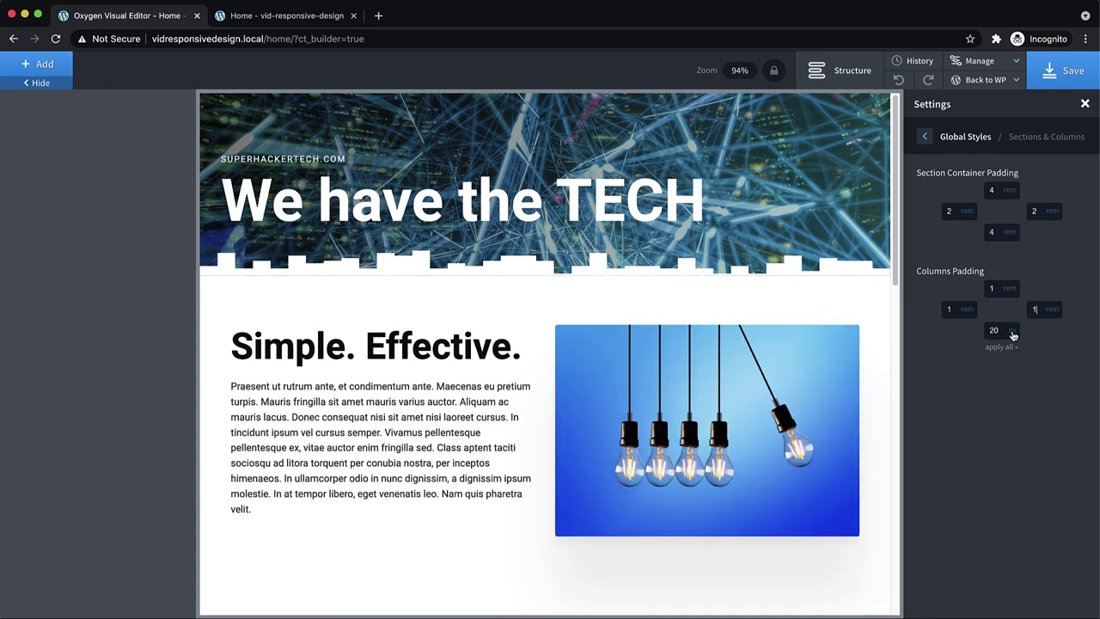
{"action": "left_click", "coordinate": [1011, 335]}
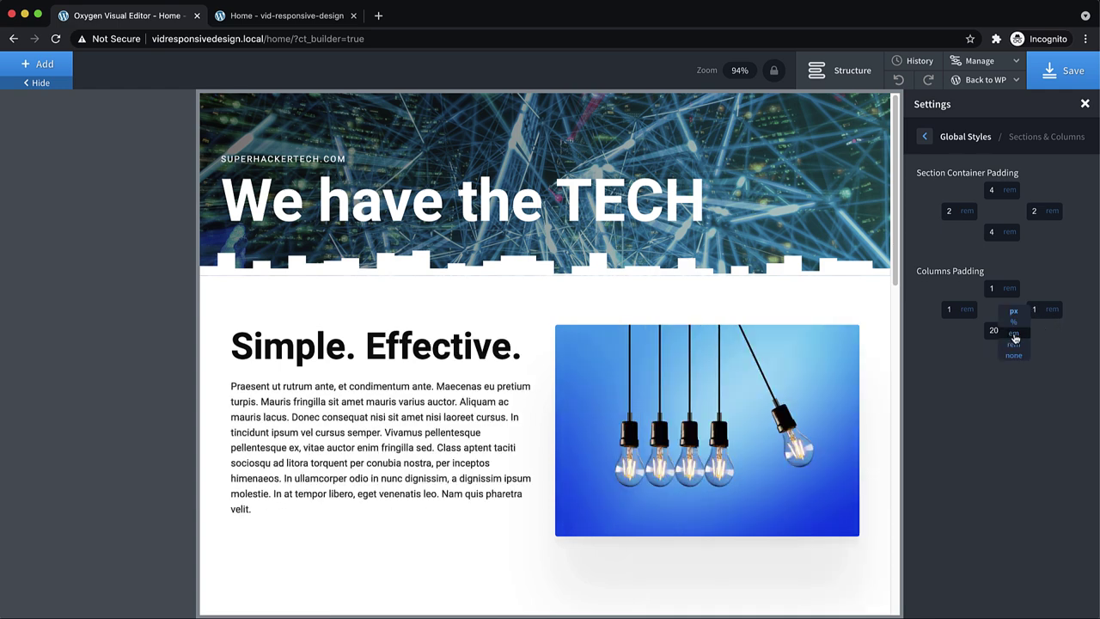
{"action": "left_click", "coordinate": [1017, 346]}
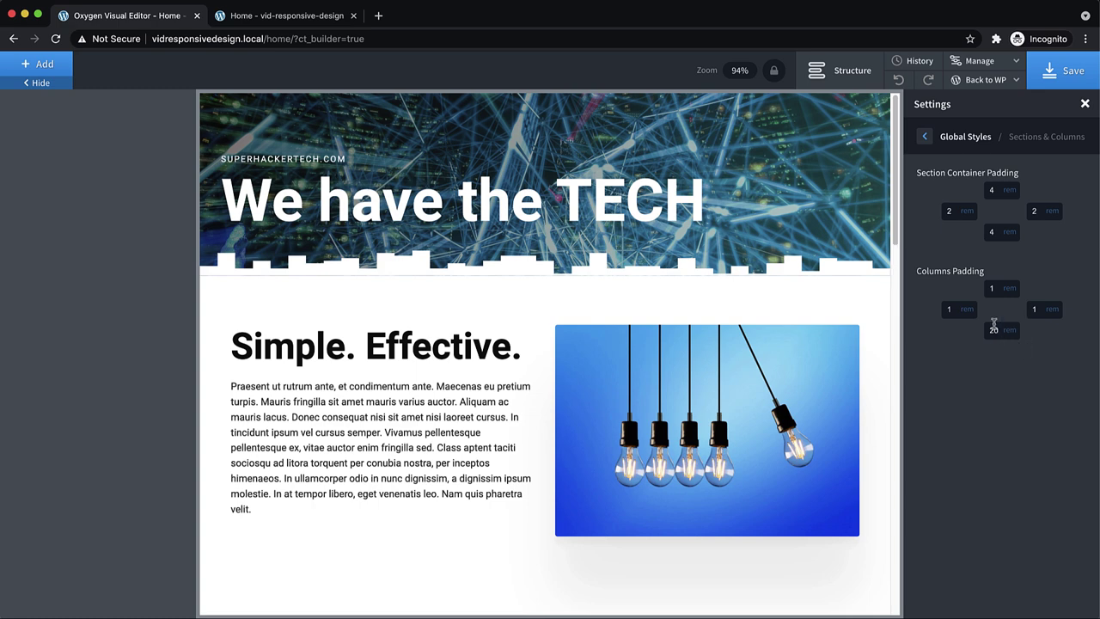
{"action": "double_click", "coordinate": [994, 330]}
{"action": "type", "text": "1"}
{"action": "left_click", "coordinate": [1065, 71]}
Reload the live Home page and examine the section and column spacing down the page in the 467 px wide responsive preview
{"action": "left_click", "coordinate": [284, 16]}
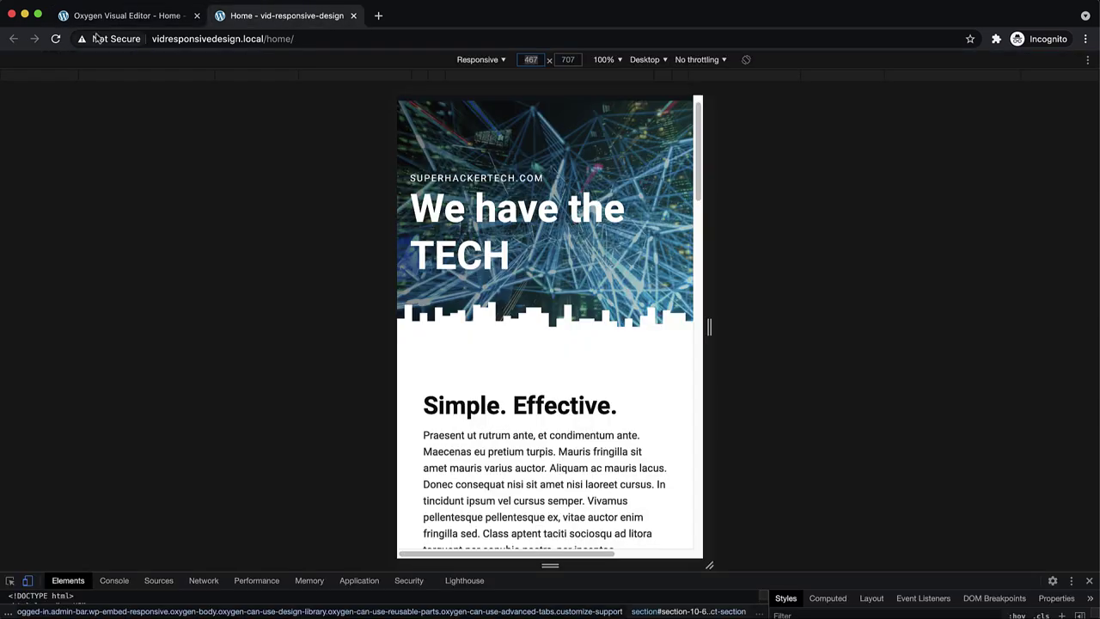
{"action": "left_click", "coordinate": [55, 40]}
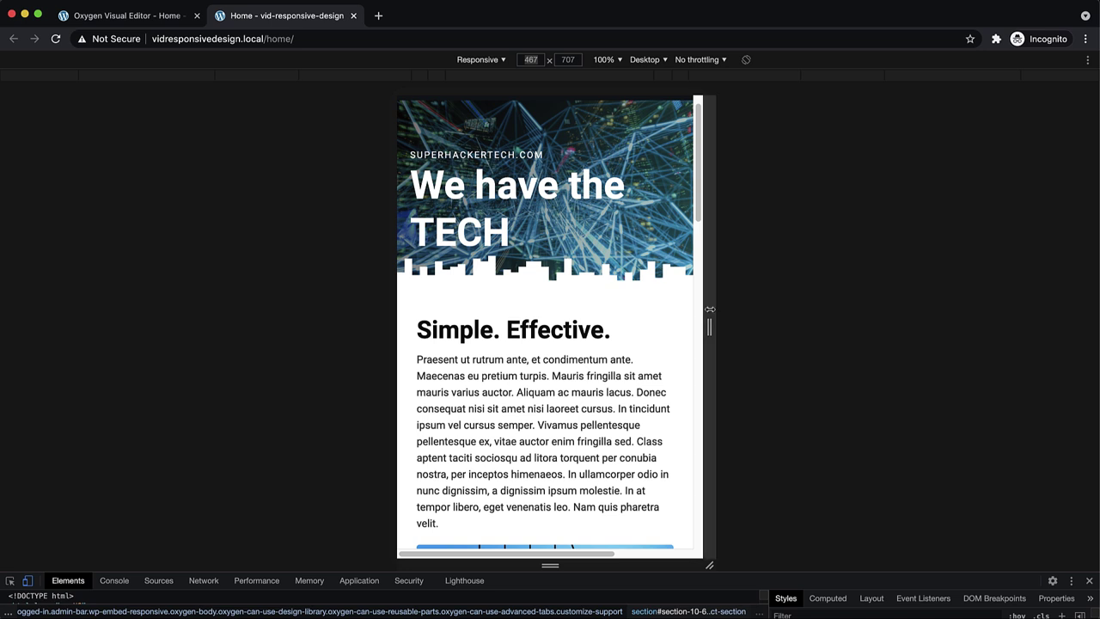
{"action": "scroll", "coordinate": [596, 287], "scroll_direction": "down", "scroll_amount": 5}
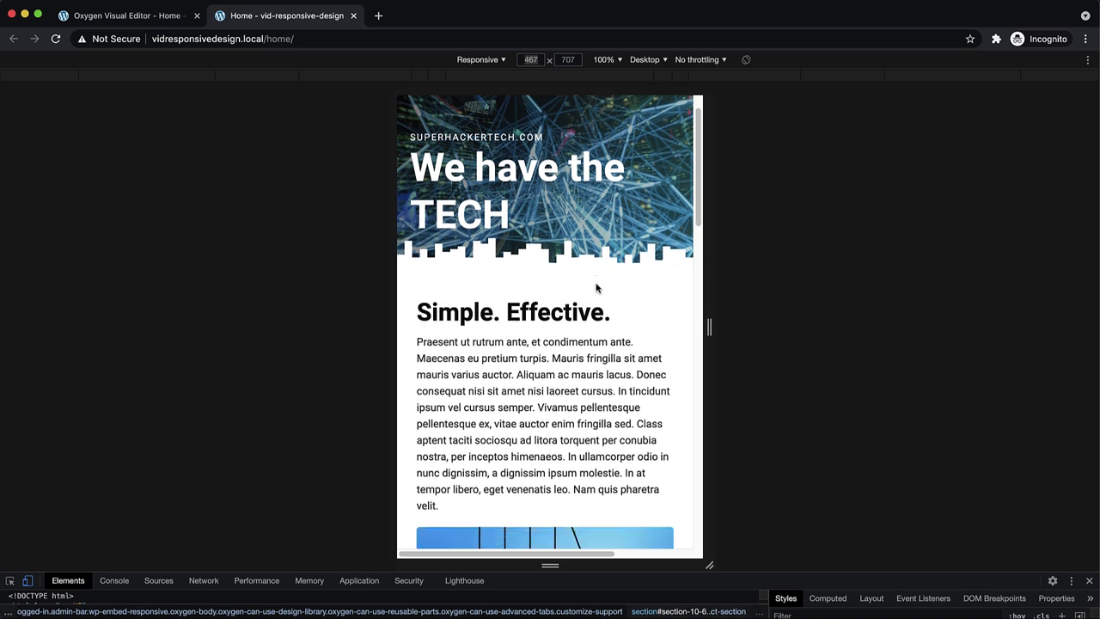
{"action": "scroll", "coordinate": [661, 211], "scroll_direction": "down", "scroll_amount": 15}
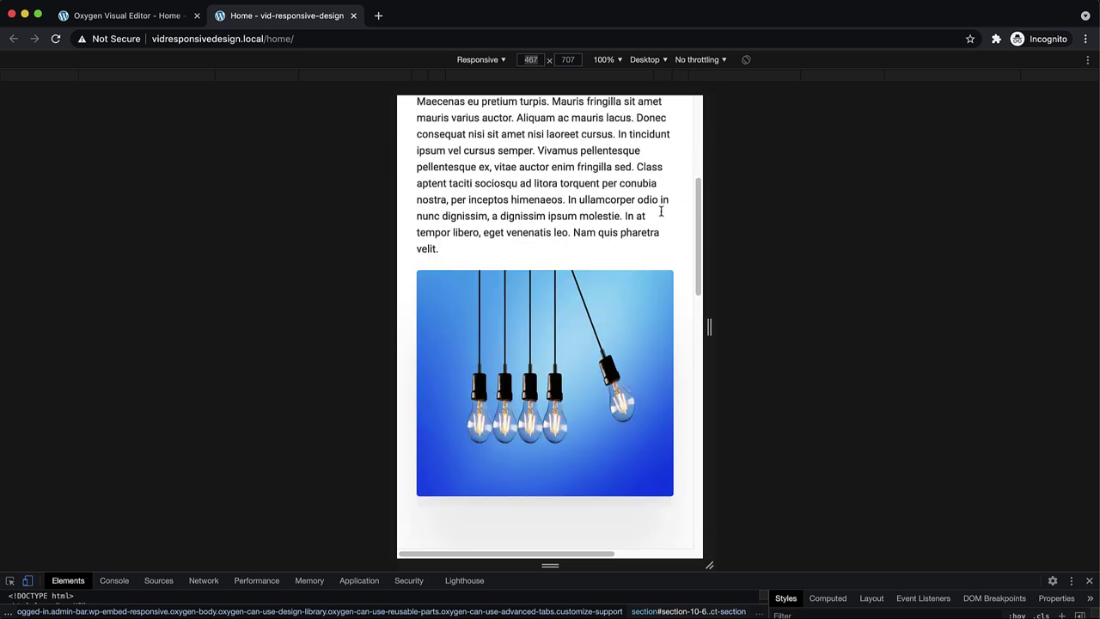
{"action": "scroll", "coordinate": [660, 214], "scroll_direction": "down", "scroll_amount": 10}
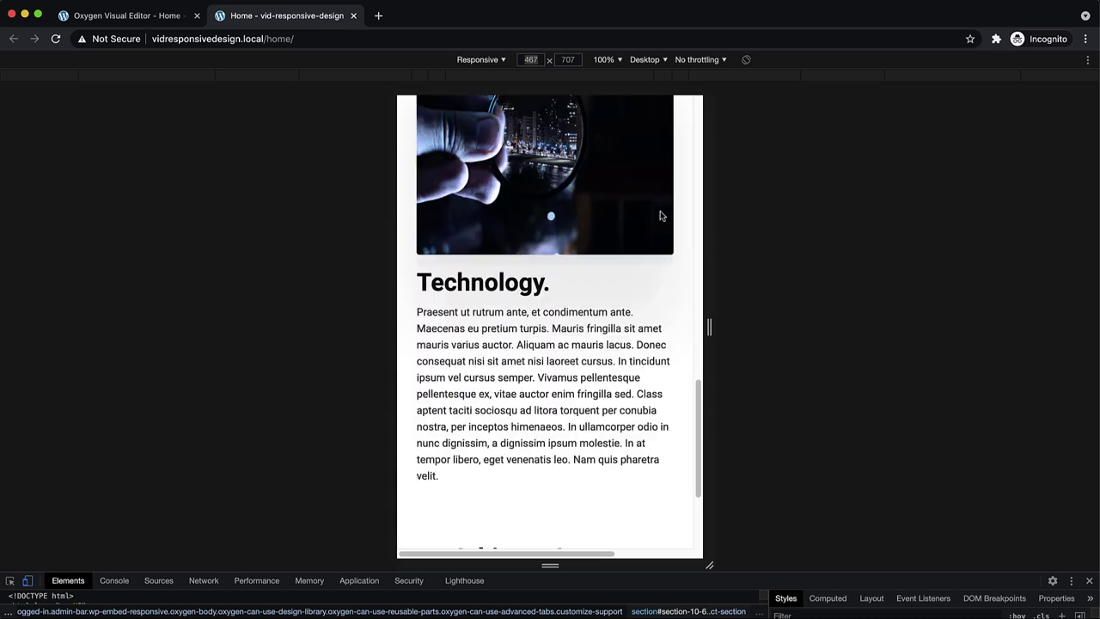
{"action": "scroll", "coordinate": [658, 215], "scroll_direction": "up", "scroll_amount": 20}
{"action": "scroll", "coordinate": [653, 214], "scroll_direction": "up", "scroll_amount": 3}
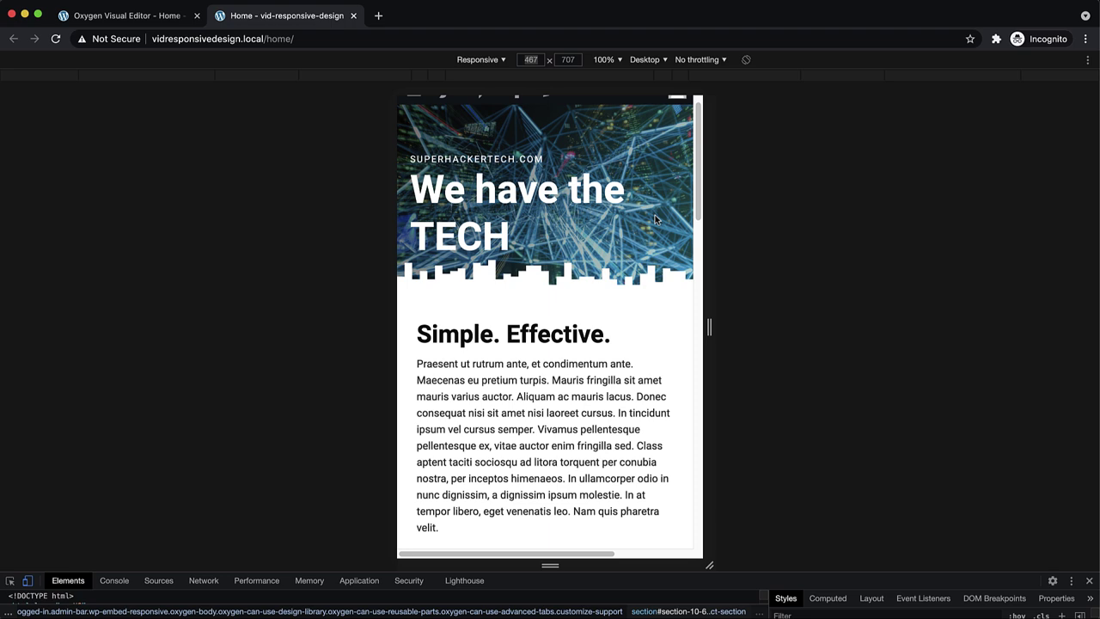
Return to the Oxygen editor, set the global body text font size to 1 rem, and save
{"action": "left_click", "coordinate": [126, 23]}
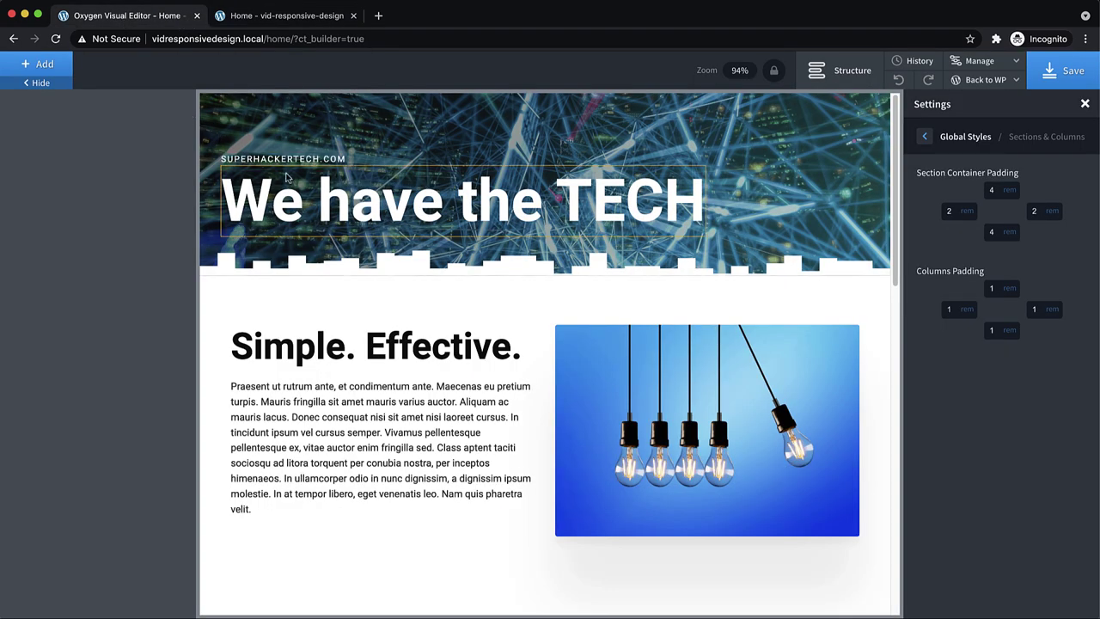
{"action": "left_click", "coordinate": [924, 138]}
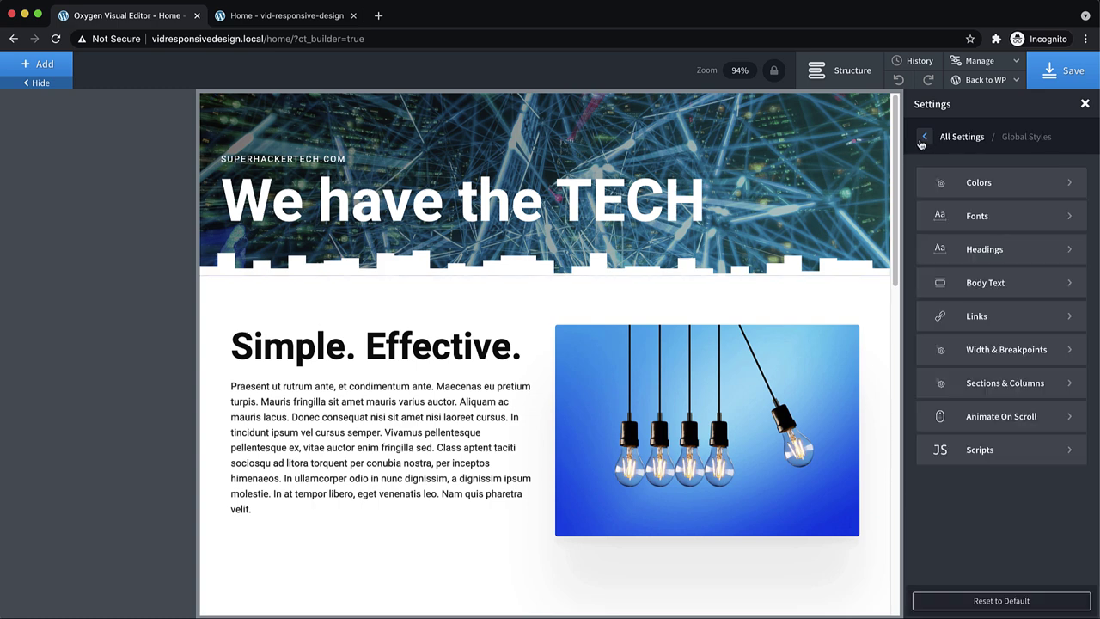
{"action": "left_click", "coordinate": [1015, 284]}
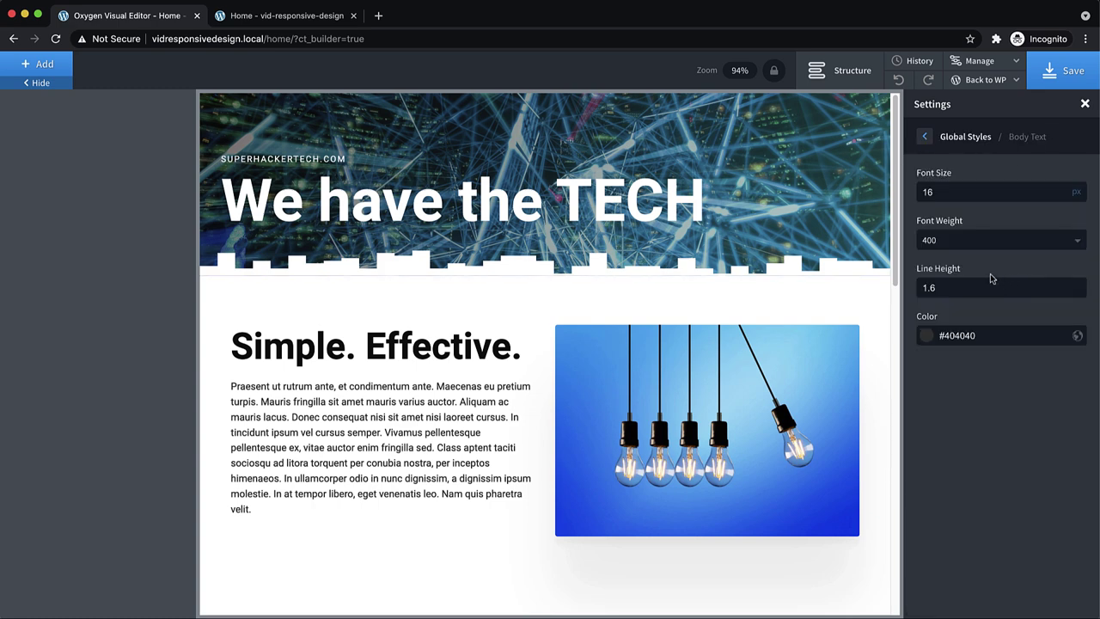
{"action": "double_click", "coordinate": [939, 191]}
{"action": "type", "text": "1"}
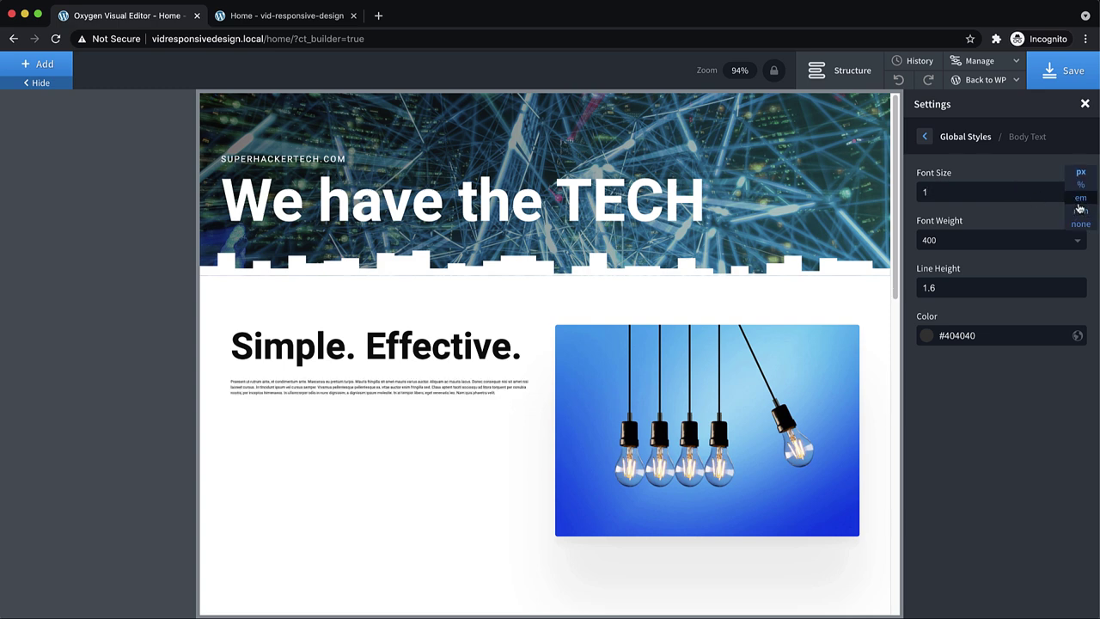
{"action": "left_click", "coordinate": [1080, 212]}
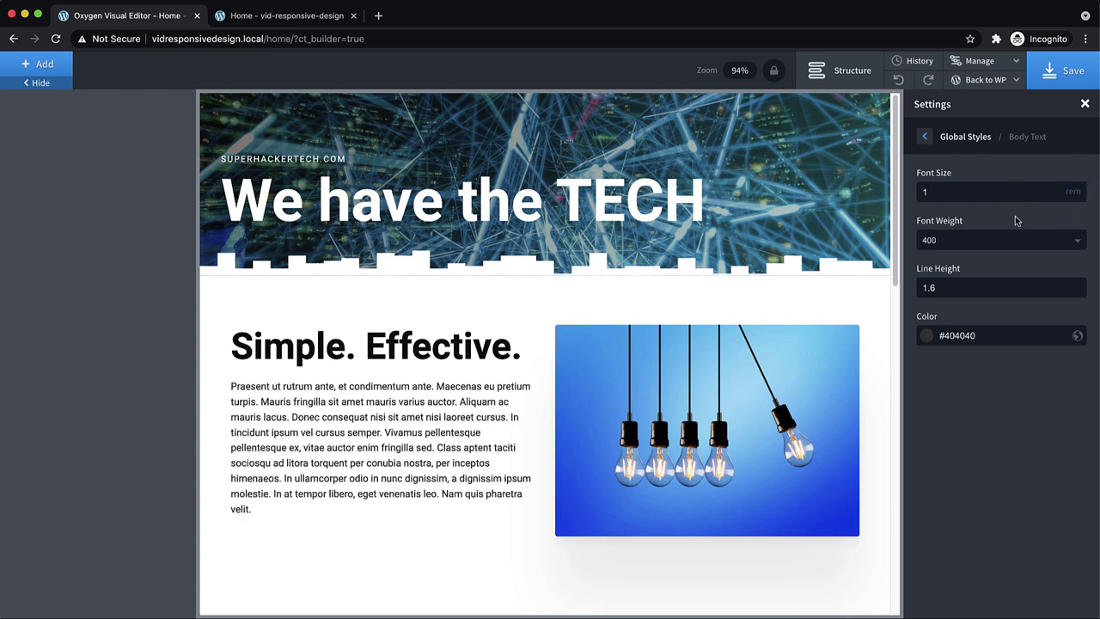
{"action": "left_click", "coordinate": [1059, 77]}
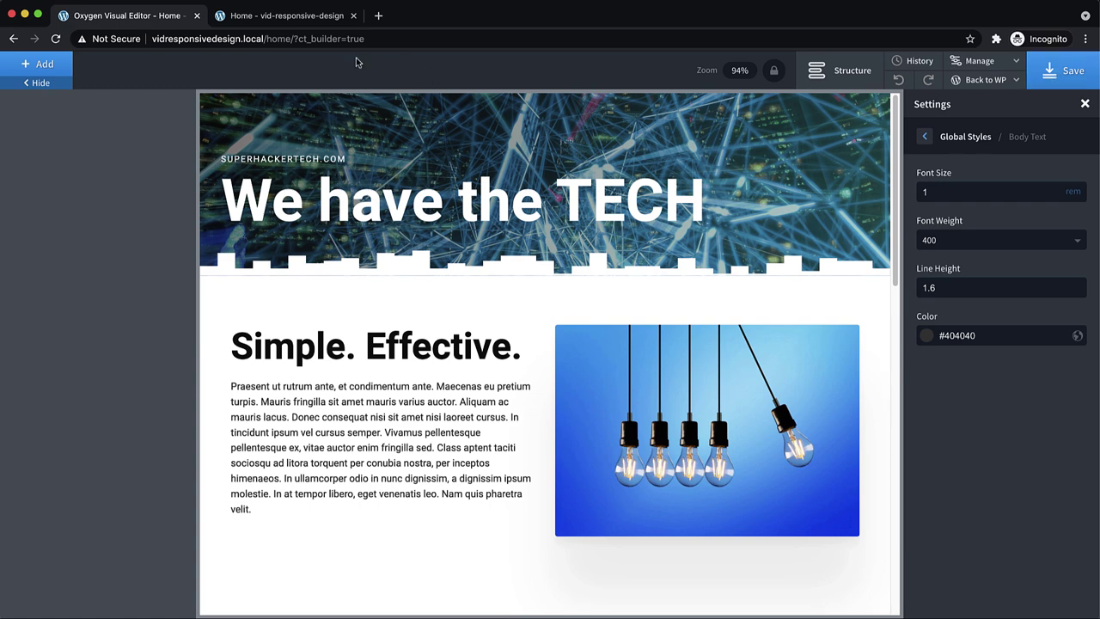
Reload the live Home page and check the body text size, widening the responsive preview to about 847 px
{"action": "left_click", "coordinate": [291, 17]}
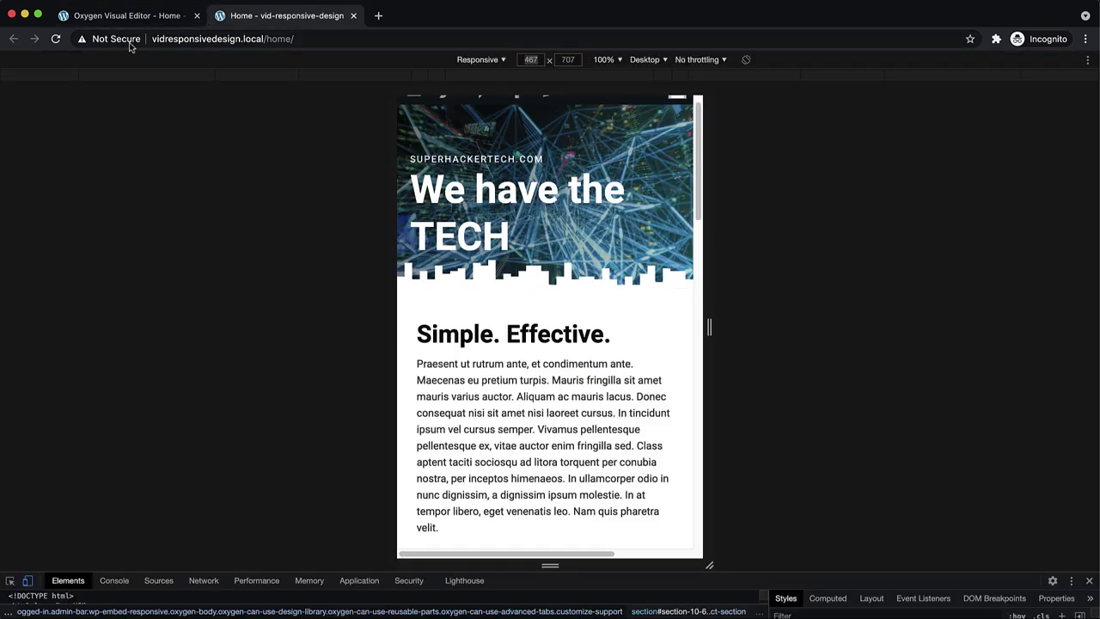
{"action": "left_click", "coordinate": [55, 40]}
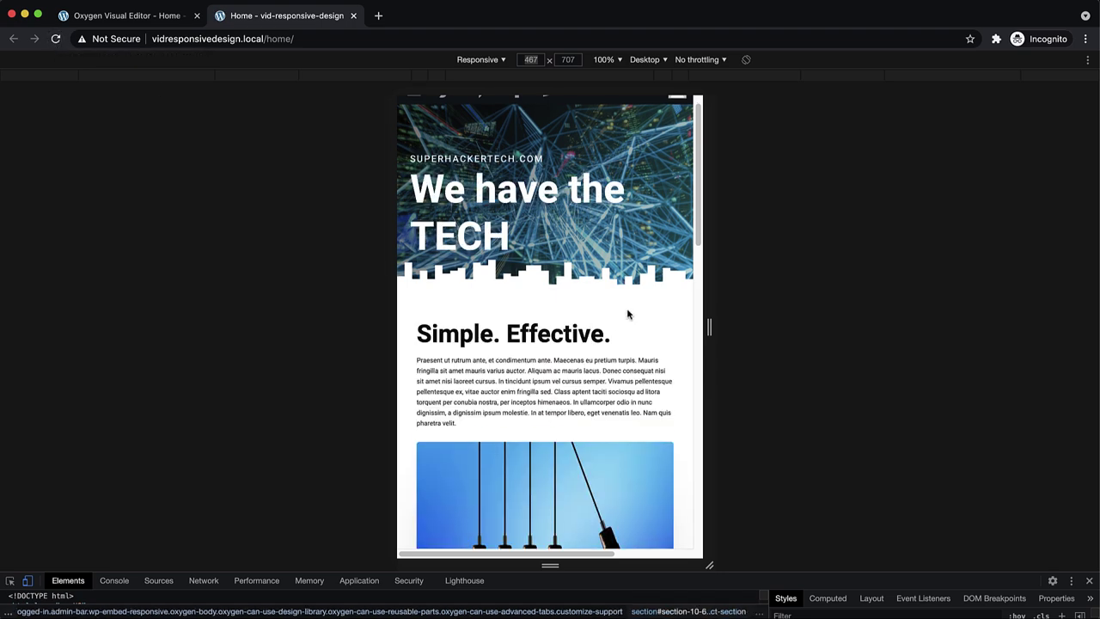
{"action": "scroll", "coordinate": [458, 258], "scroll_direction": "down", "scroll_amount": 5}
{"action": "scroll", "coordinate": [520, 231], "scroll_direction": "up", "scroll_amount": 2}
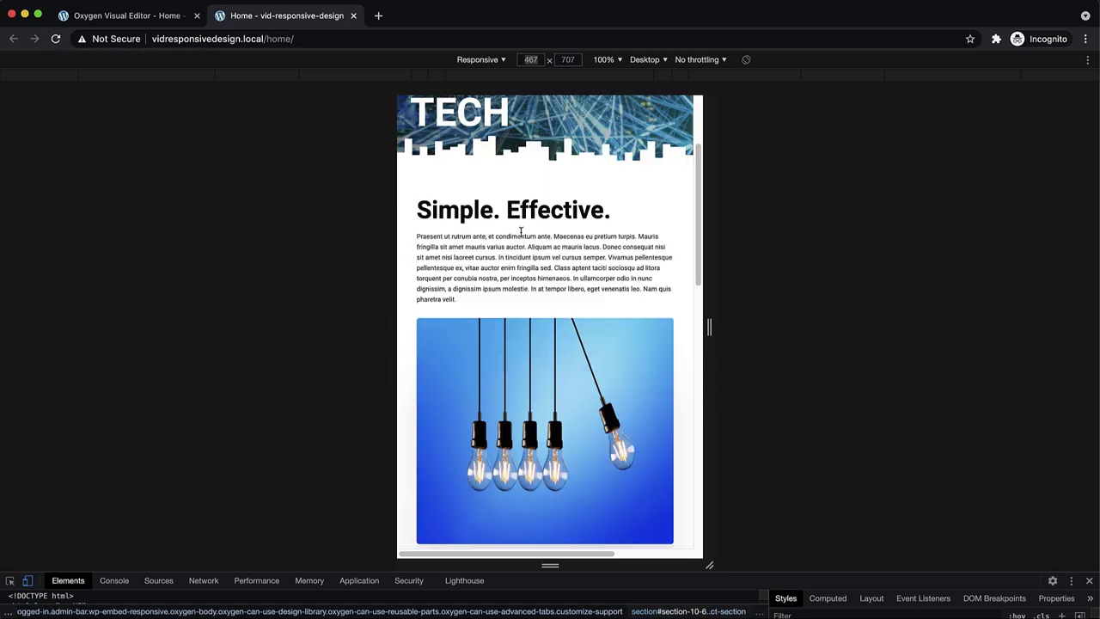
{"action": "left_click", "coordinate": [148, 21]}
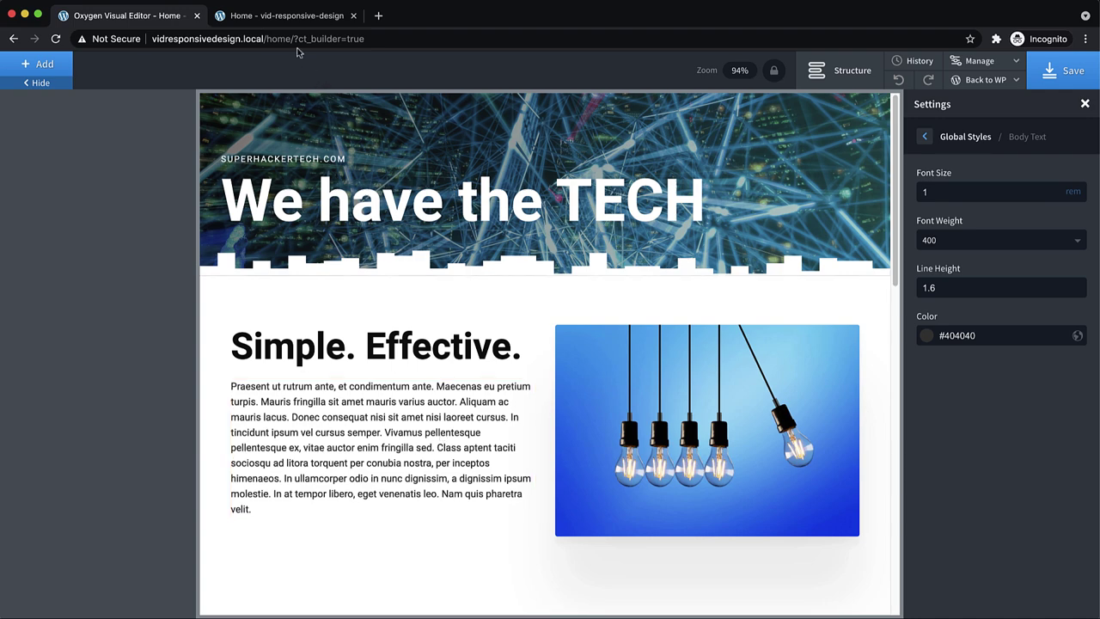
{"action": "left_click", "coordinate": [282, 16]}
{"action": "left_click_drag", "start_coordinate": [703, 325], "coordinate": [833, 375]}
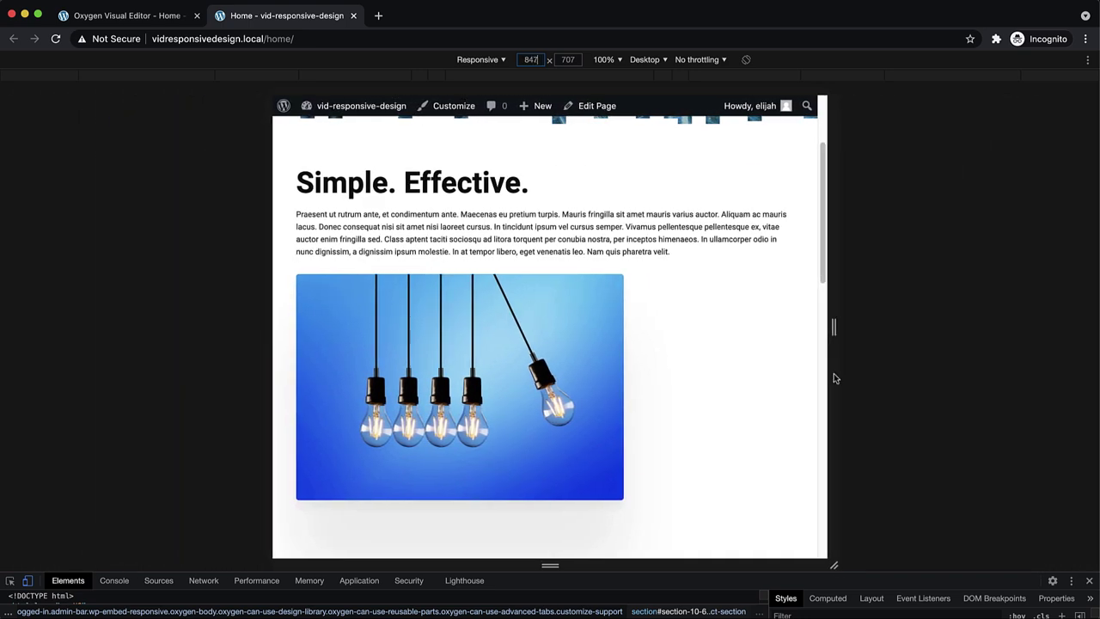
In the Oxygen editor, add the class font-size-minimum to the rich text below the "Simple. Effective." heading
{"action": "left_click", "coordinate": [142, 22]}
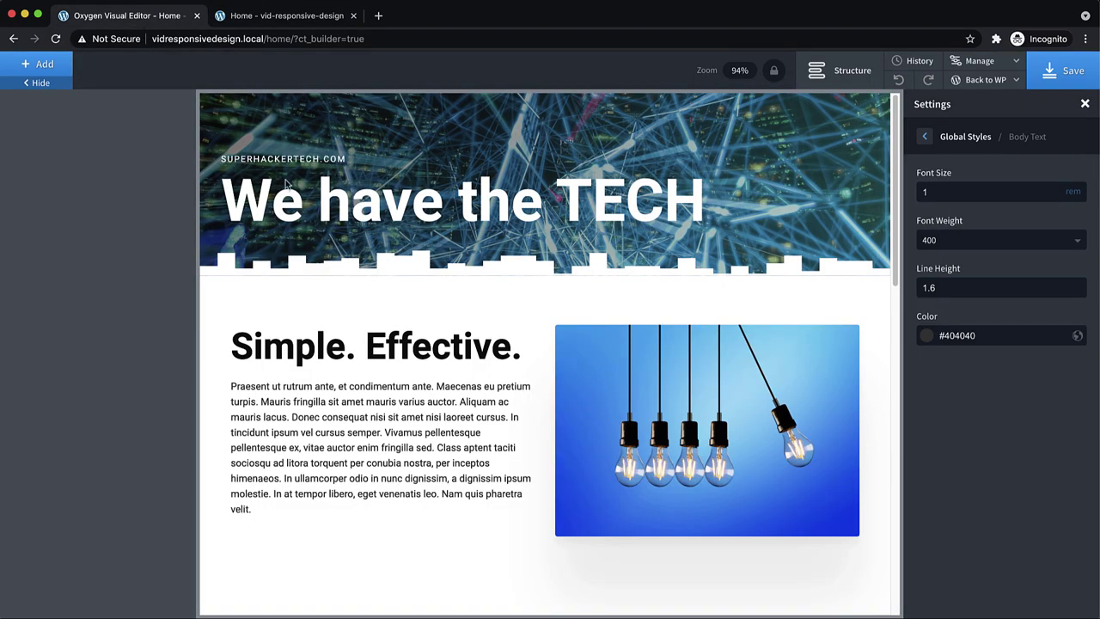
{"action": "left_click", "coordinate": [394, 468]}
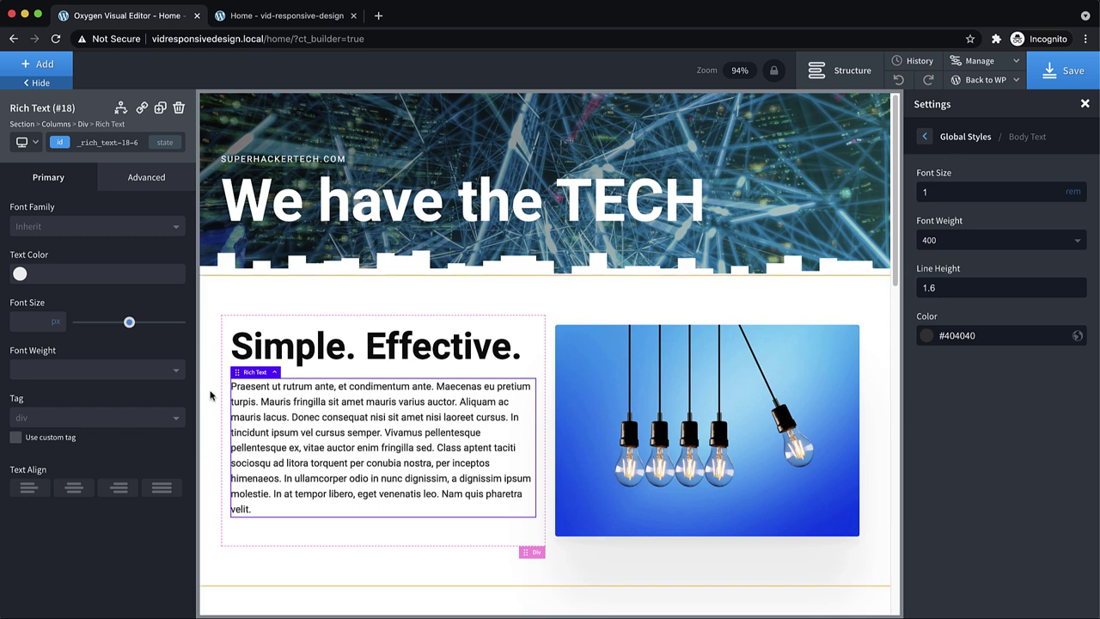
{"action": "left_click", "coordinate": [93, 142]}
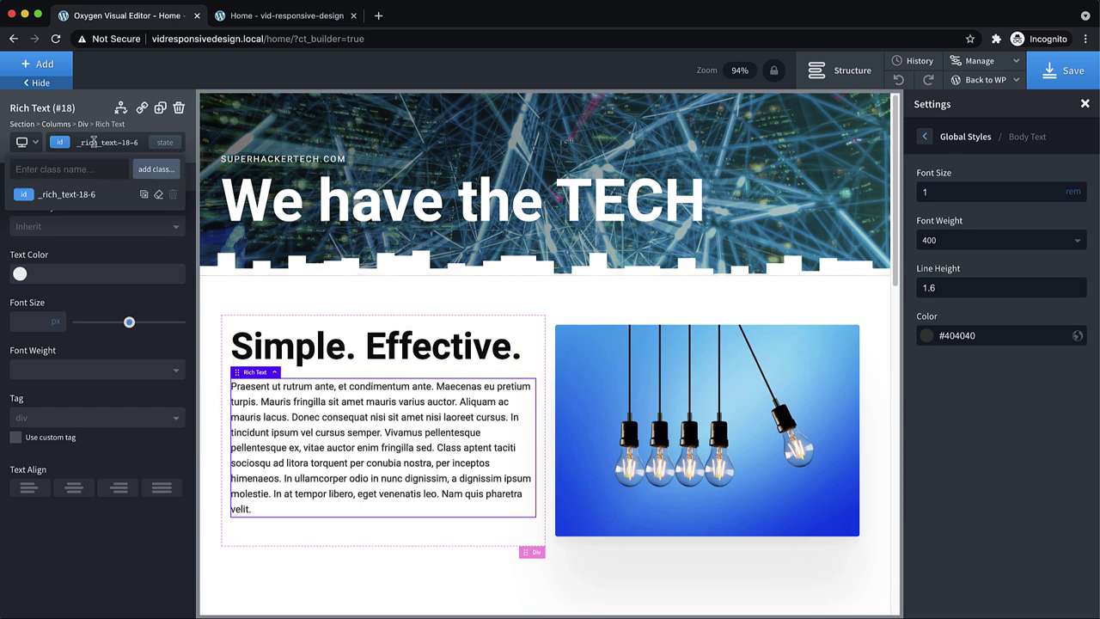
{"action": "type", "text": "font-size-minimum"}
{"action": "key", "text": "Return"}
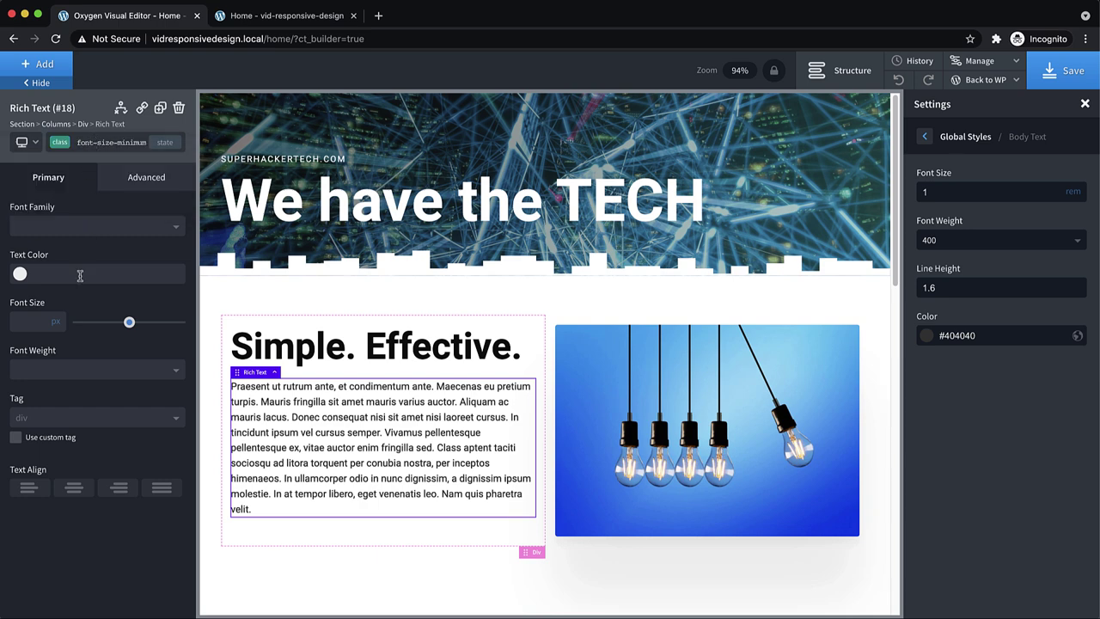
Set the font-size-minimum class to a 2 rem font size for screens less than 992px, and save
{"action": "left_click", "coordinate": [23, 142]}
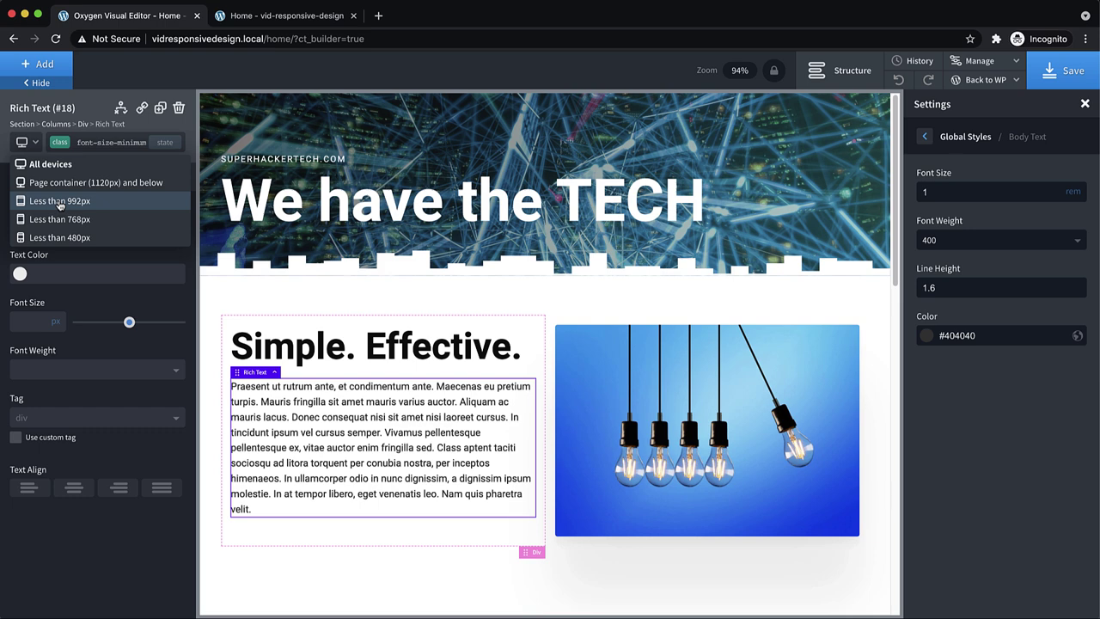
{"action": "left_click", "coordinate": [58, 204]}
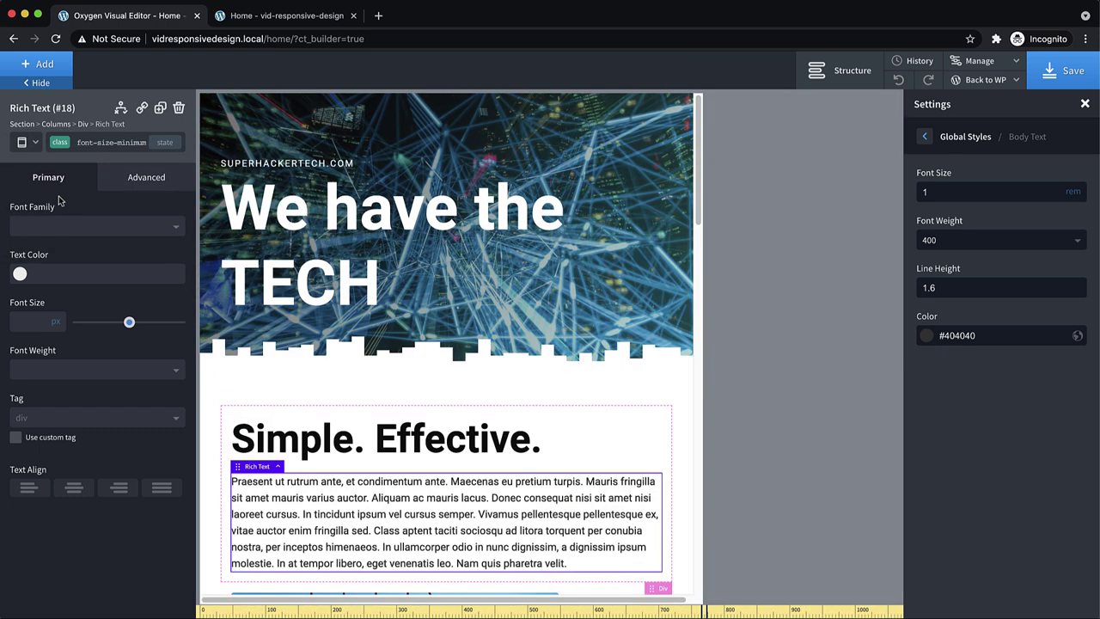
{"action": "left_click", "coordinate": [55, 322]}
{"action": "left_click", "coordinate": [61, 341]}
{"action": "type", "text": "2"}
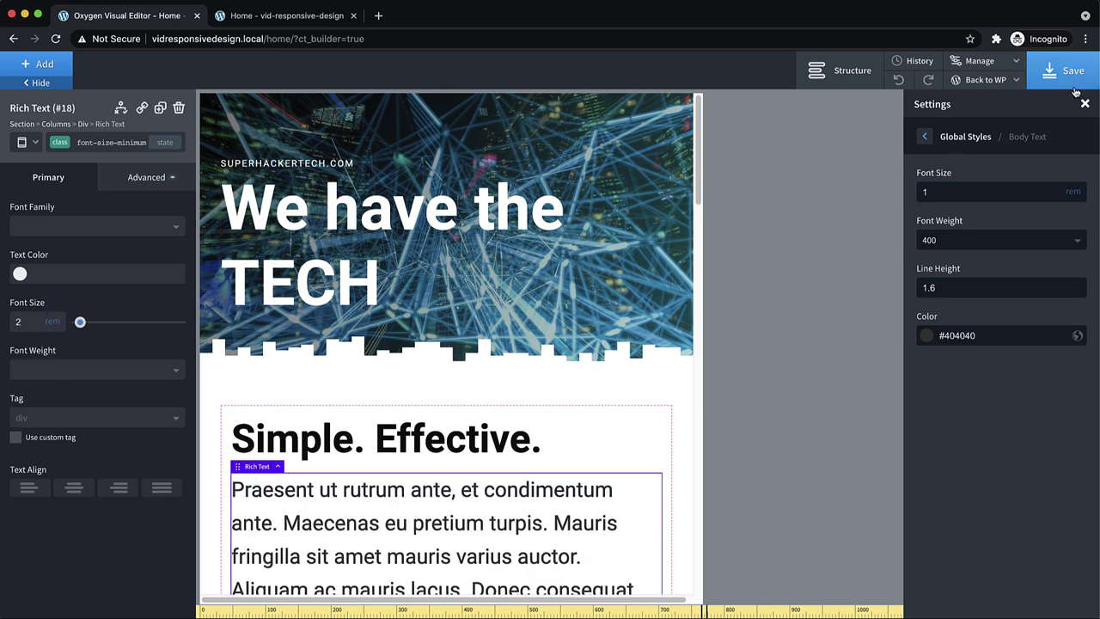
{"action": "left_click", "coordinate": [1072, 76]}
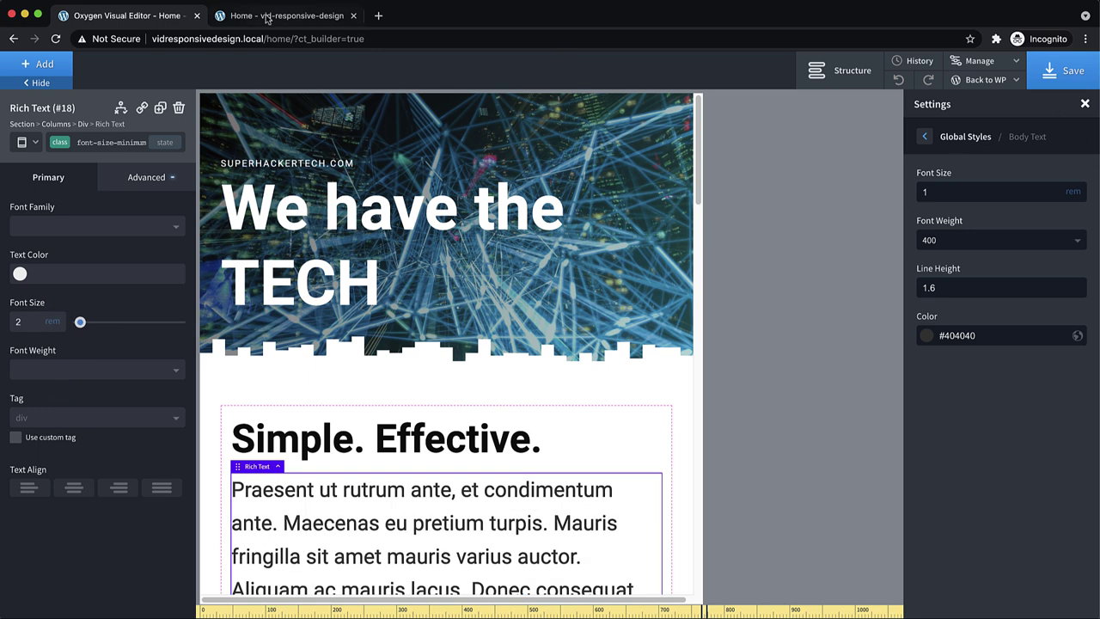
Reload the live Home page and check the paragraph size while narrowing the preview to about 763 px and 717 px
{"action": "left_click", "coordinate": [268, 19]}
{"action": "key", "text": "super+r"}
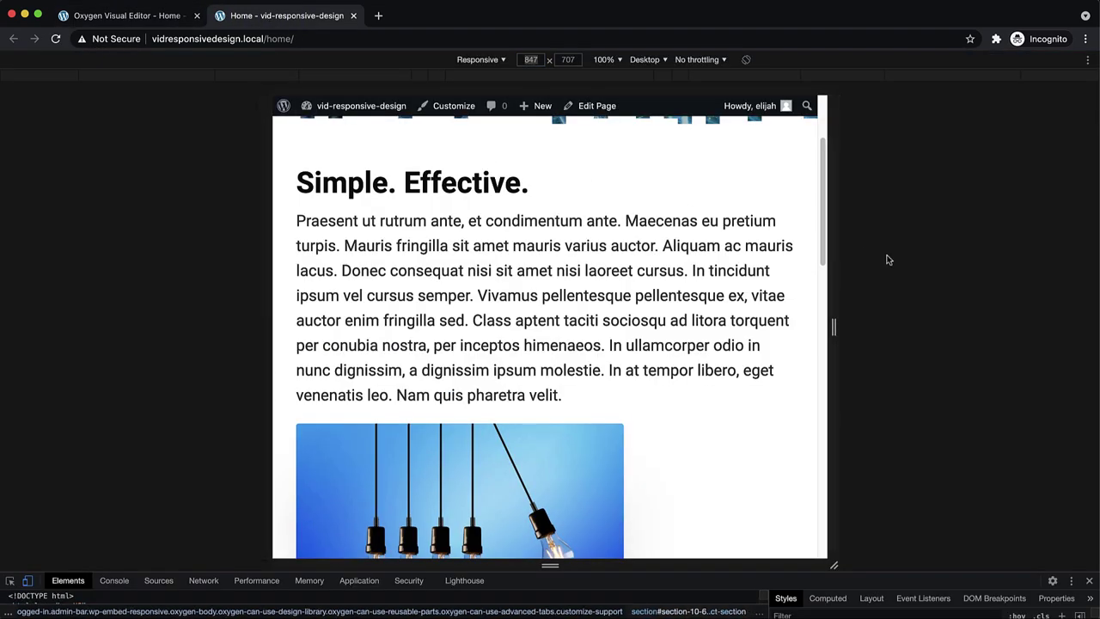
{"action": "left_click_drag", "start_coordinate": [837, 326], "coordinate": [808, 350]}
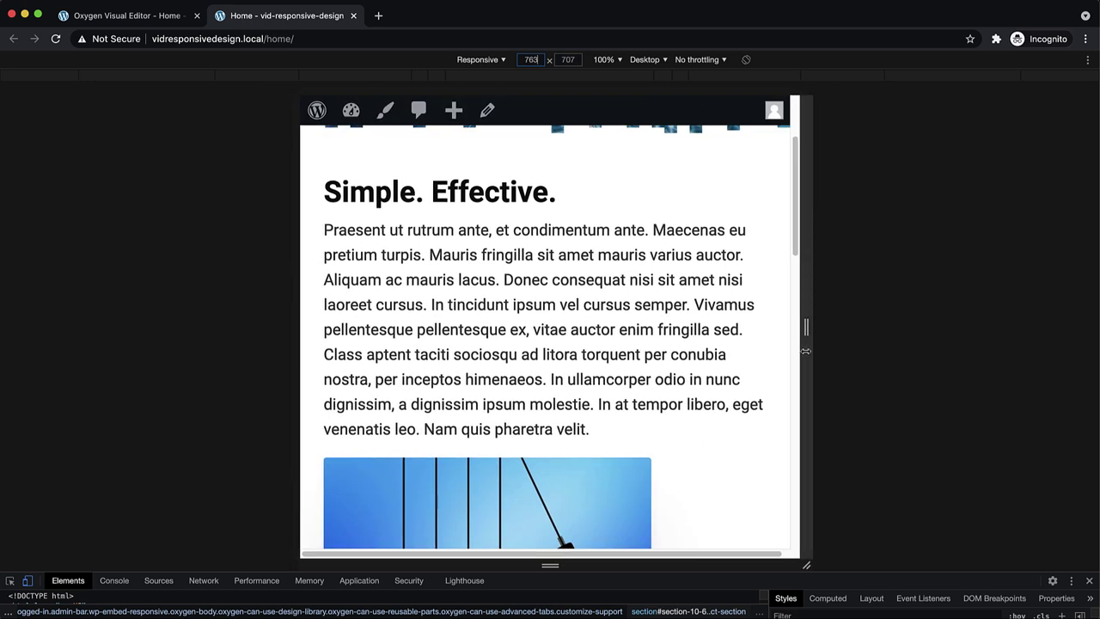
{"action": "mouse_move", "coordinate": [805, 350]}
{"action": "left_mouse_down"}
{"action": "mouse_move", "coordinate": [714, 364]}
{"action": "mouse_move", "coordinate": [846, 359]}
{"action": "mouse_move", "coordinate": [646, 359]}
{"action": "mouse_move", "coordinate": [889, 361]}
{"action": "mouse_move", "coordinate": [756, 358]}
{"action": "mouse_move", "coordinate": [790, 355]}
{"action": "left_mouse_up"}
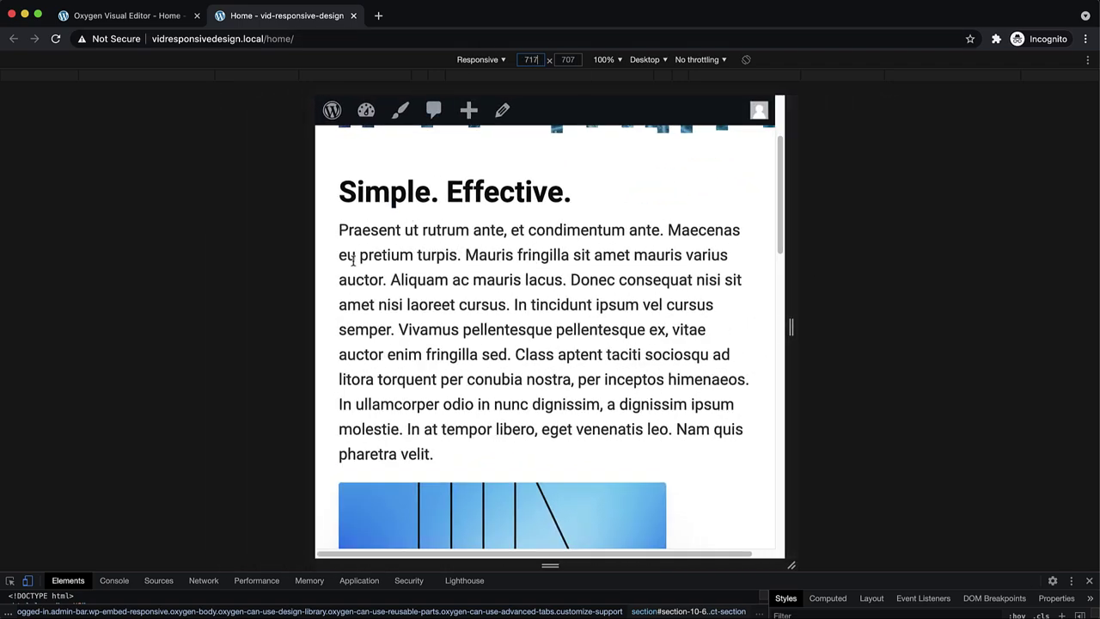
In the editor, set the font-size-minimum class's font size to 1.5 rem below 992px and 2 rem below 480px, and save
{"action": "left_click", "coordinate": [145, 22]}
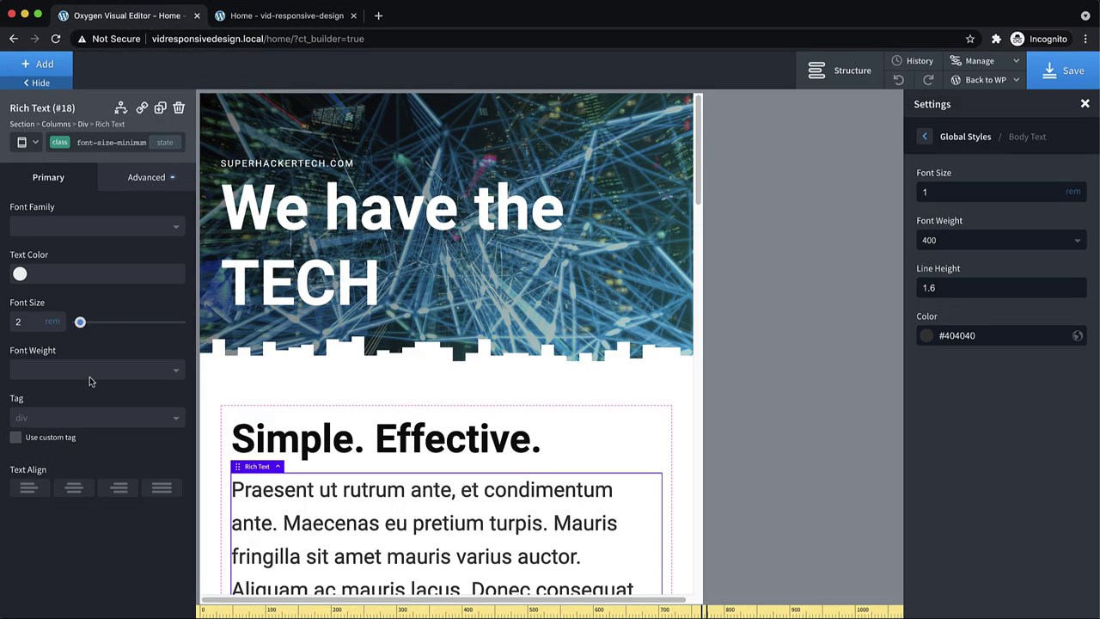
{"action": "type", "text": "1.5"}
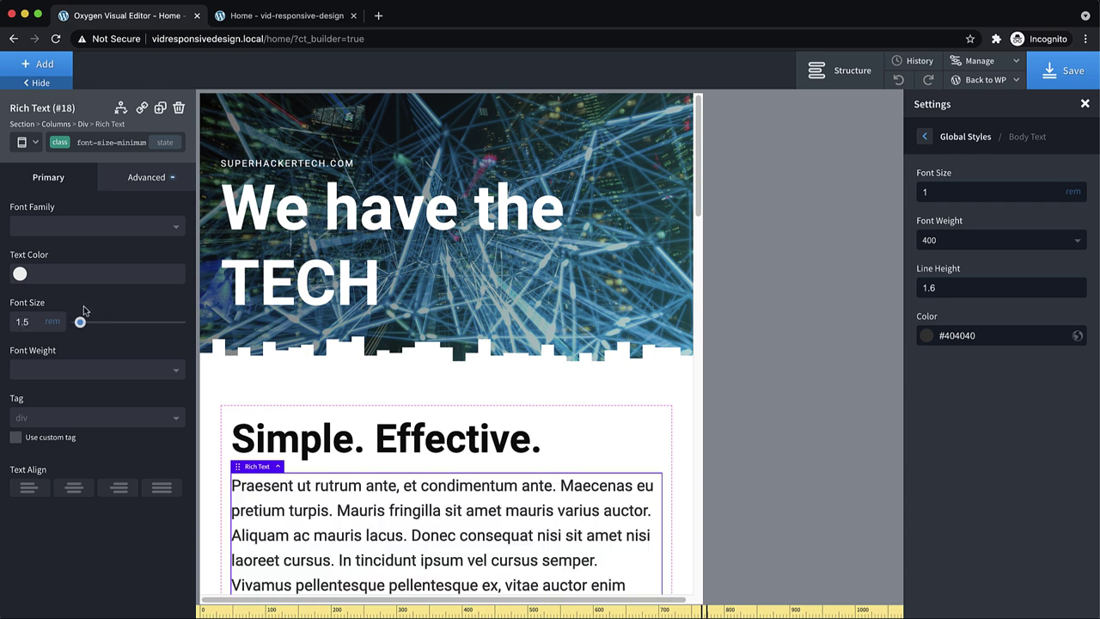
{"action": "left_click", "coordinate": [28, 144]}
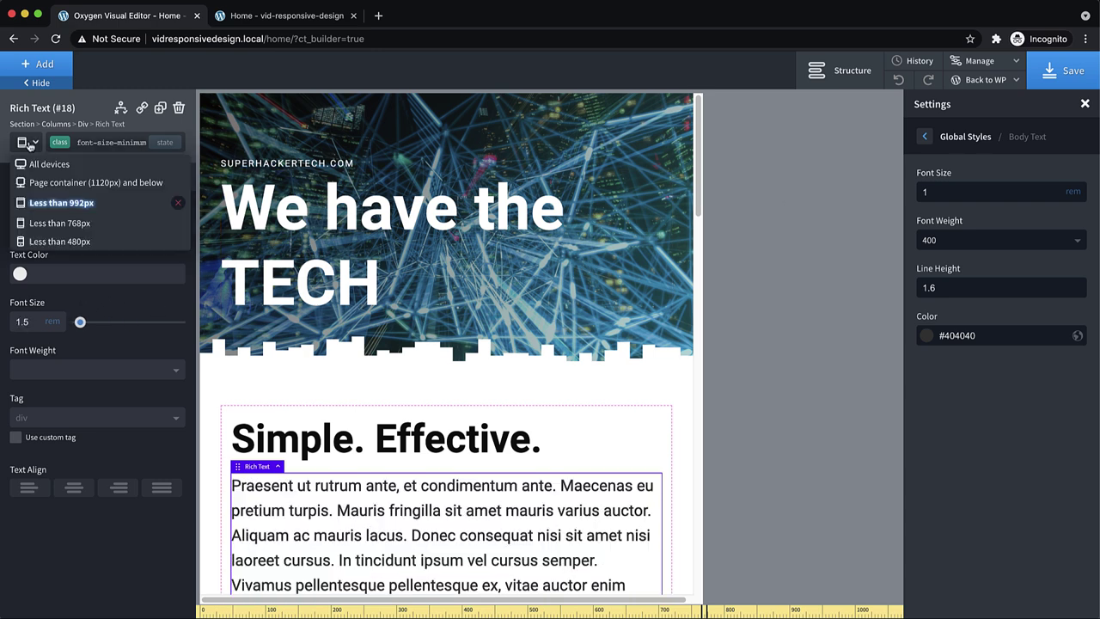
{"action": "left_click", "coordinate": [67, 241]}
{"action": "left_click", "coordinate": [52, 321]}
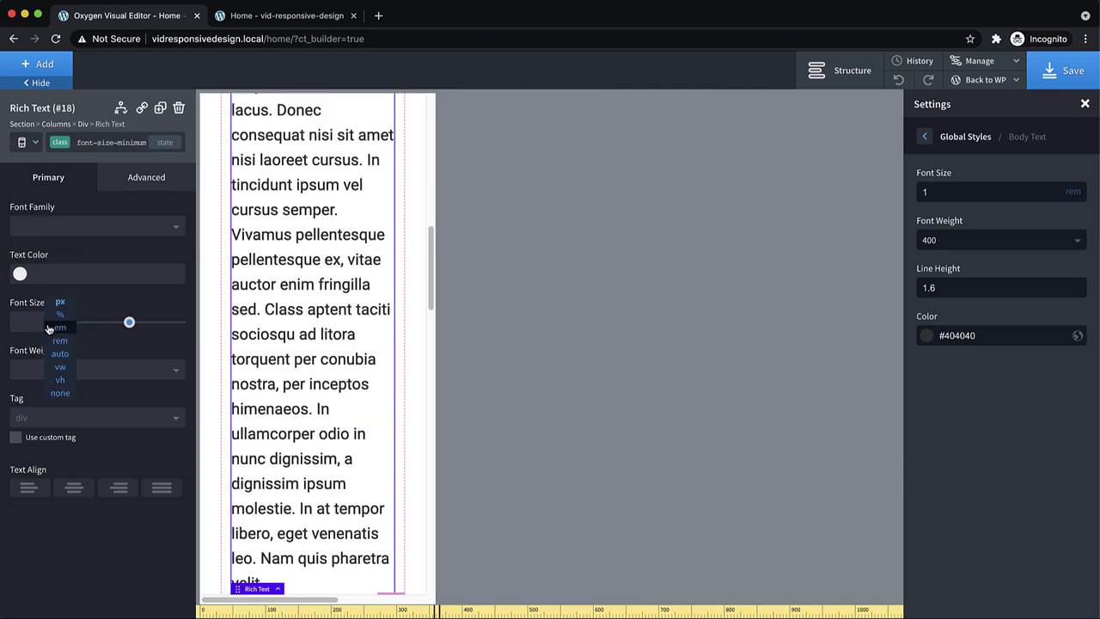
{"action": "left_click", "coordinate": [60, 341]}
{"action": "left_click", "coordinate": [25, 322]}
{"action": "type", "text": "2"}
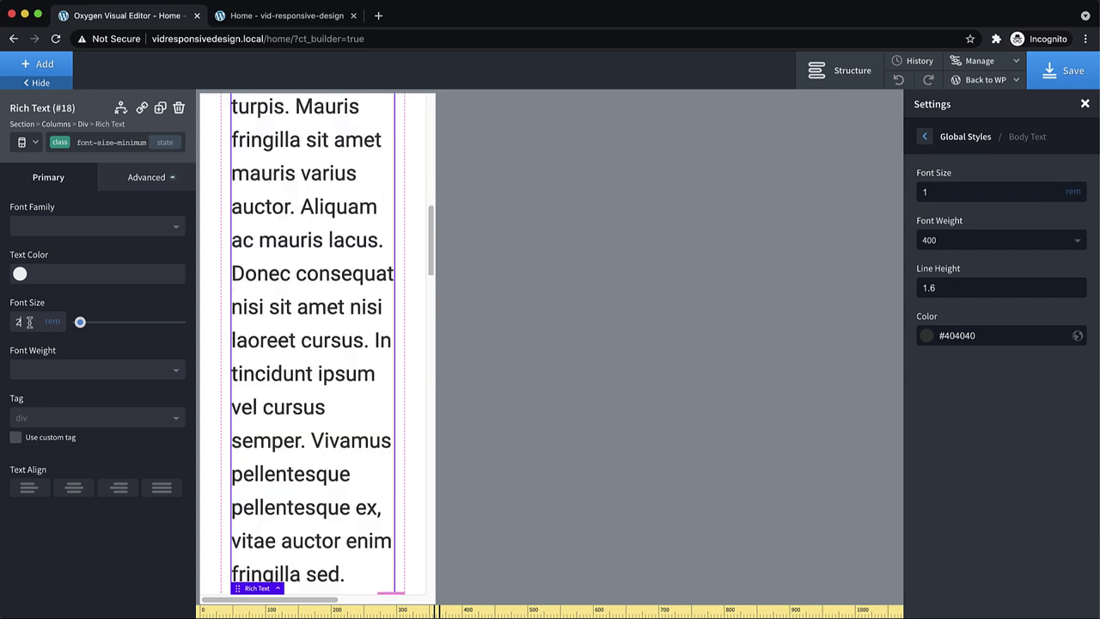
{"action": "left_click", "coordinate": [1070, 75]}
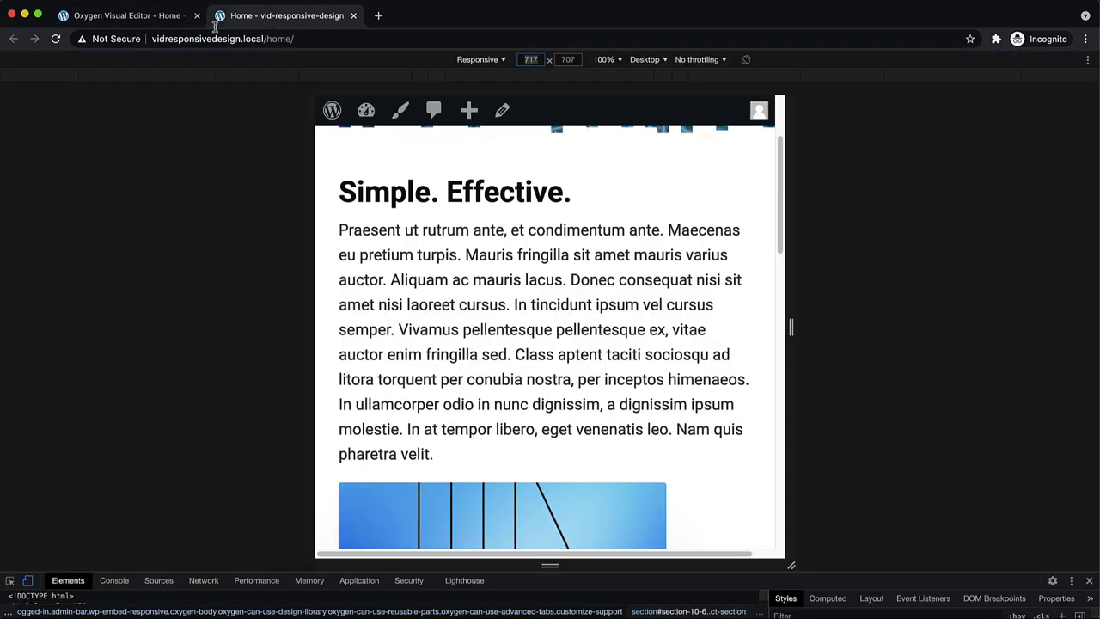
On the live Home page, narrow the responsive preview to about 321 px and examine the paragraph below "Simple. Effective."
{"action": "left_click", "coordinate": [273, 17]}
{"action": "left_click_drag", "start_coordinate": [851, 322], "coordinate": [665, 372]}
{"action": "scroll", "coordinate": [614, 296], "scroll_direction": "down", "scroll_amount": 6}
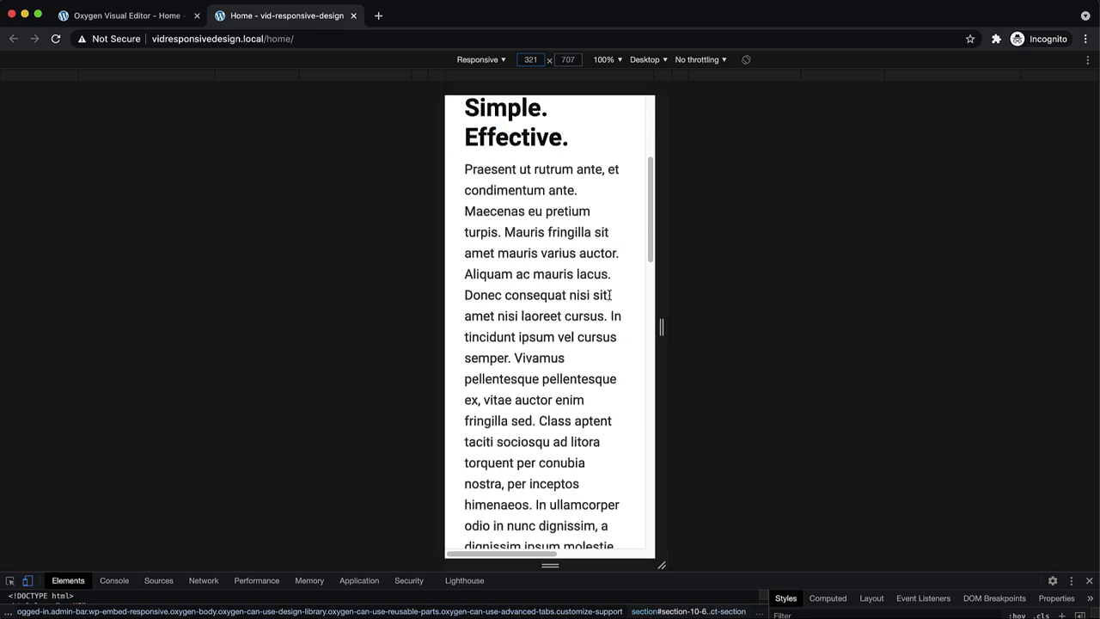
Return to the Oxygen editor, switch the view to all devices, and review the classes on the "Simple. Effective." paragraph
{"action": "scroll", "coordinate": [614, 296], "scroll_direction": "up", "scroll_amount": 8}
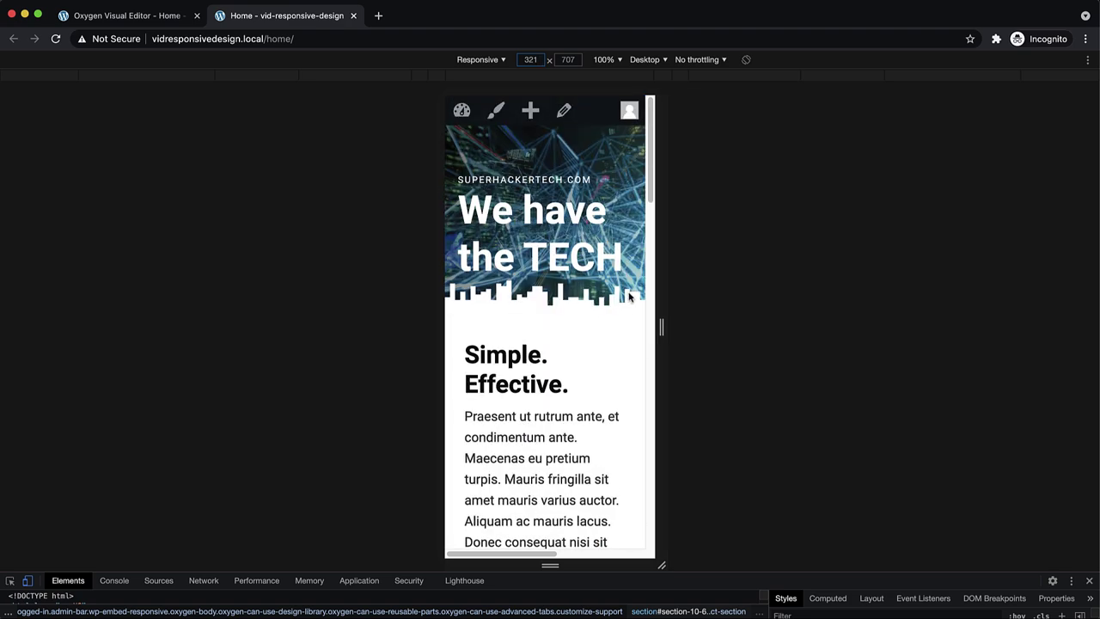
{"action": "left_click", "coordinate": [122, 17]}
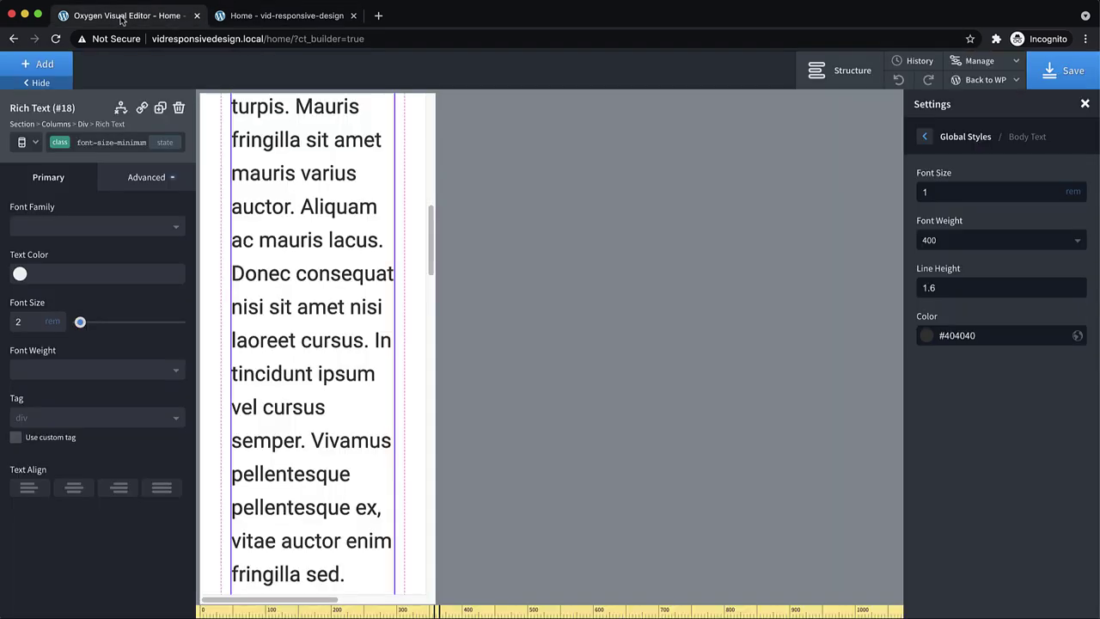
{"action": "left_click", "coordinate": [24, 142]}
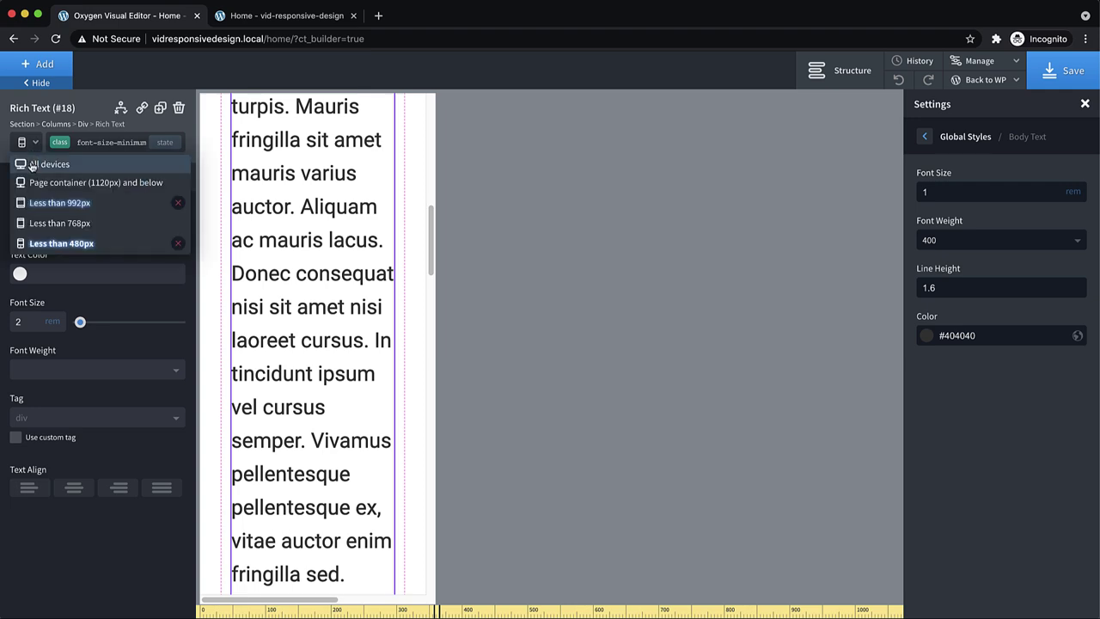
{"action": "left_click", "coordinate": [31, 164]}
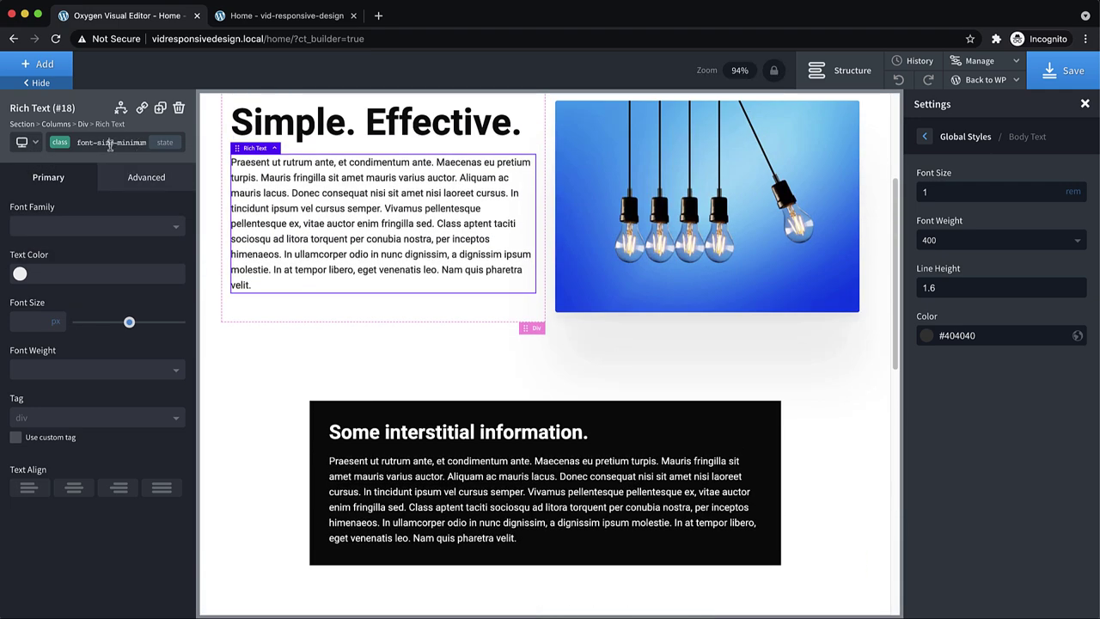
{"action": "left_click", "coordinate": [110, 143]}
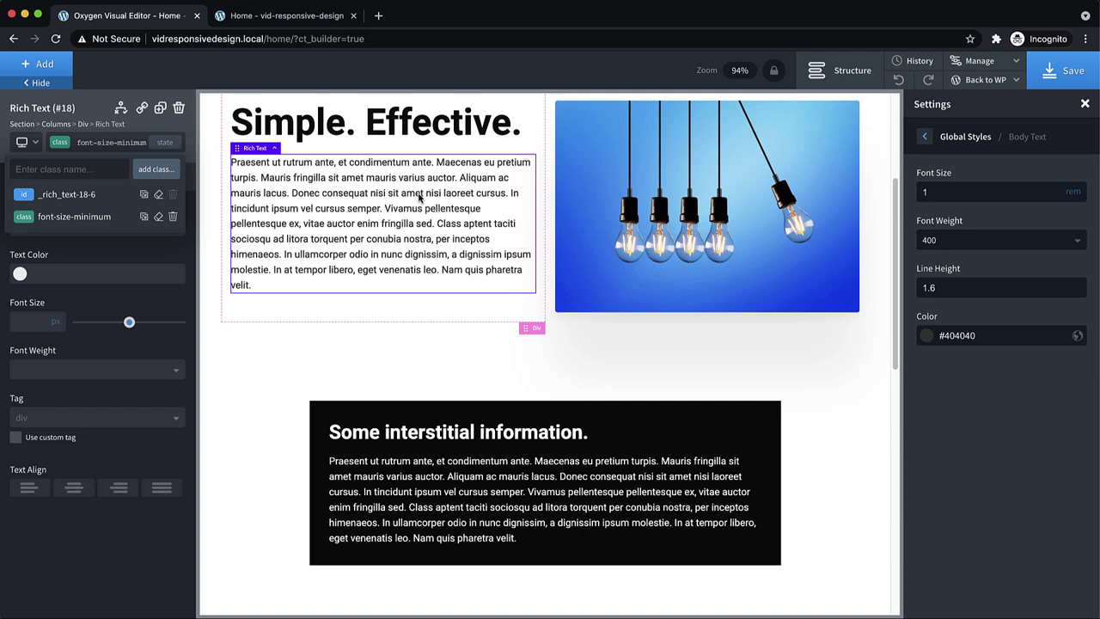
Assign the existing font-size-minimum class to the paragraph under "Some interstitial information."
{"action": "left_click", "coordinate": [511, 496]}
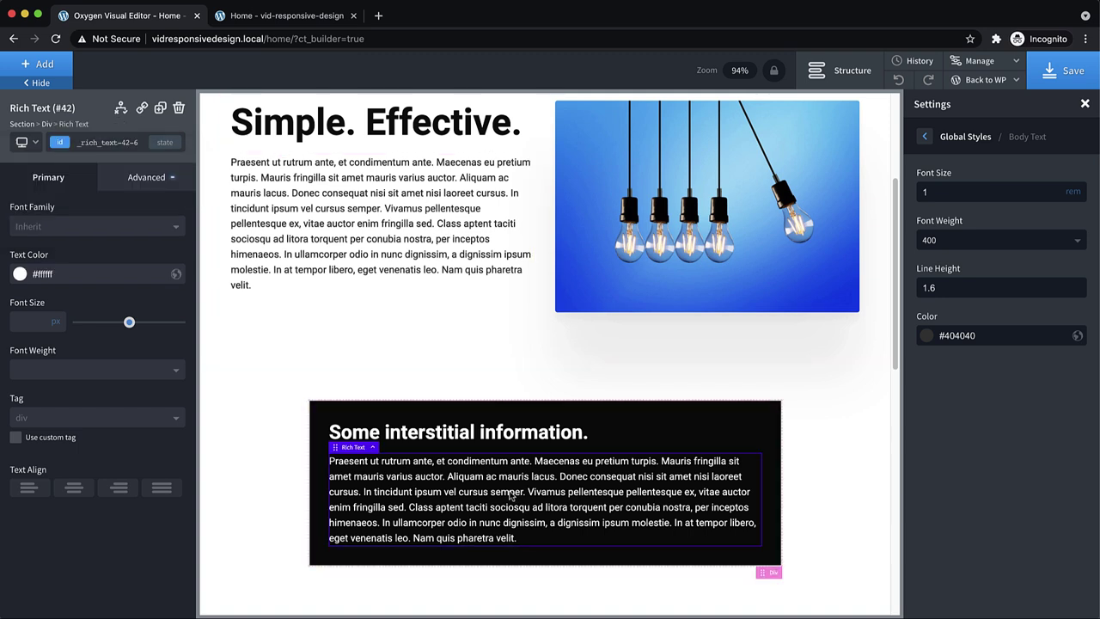
{"action": "left_click", "coordinate": [103, 145]}
{"action": "type", "text": "fon"}
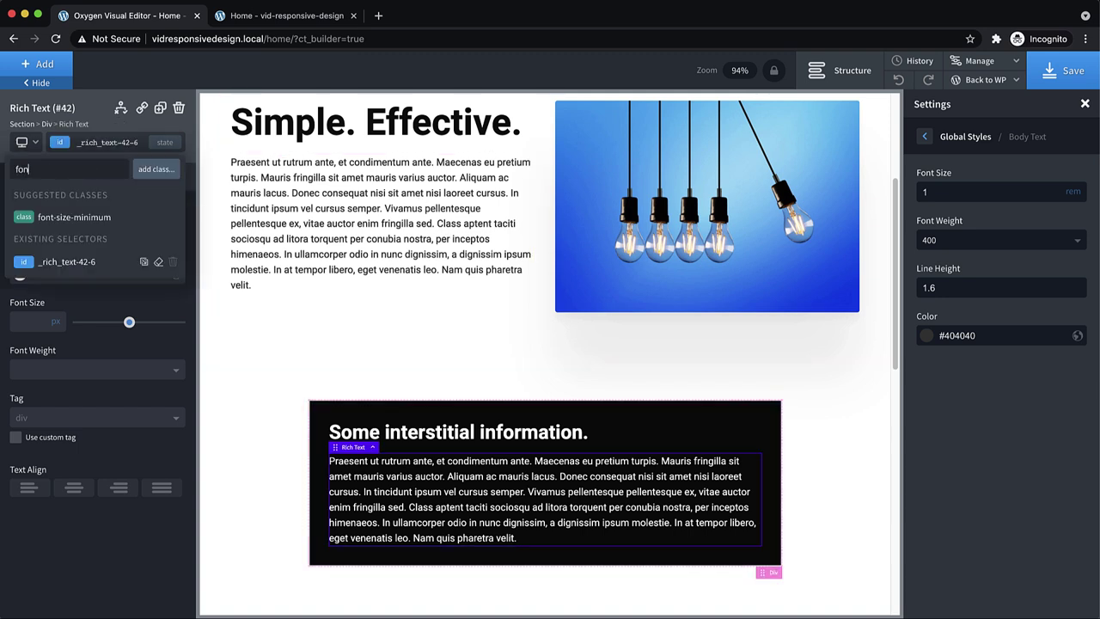
{"action": "left_click", "coordinate": [74, 216]}
Assign the font-size-minimum class to the paragraph under "Technology." and open the page's front end
{"action": "scroll", "coordinate": [507, 335], "scroll_direction": "down", "scroll_amount": 5}
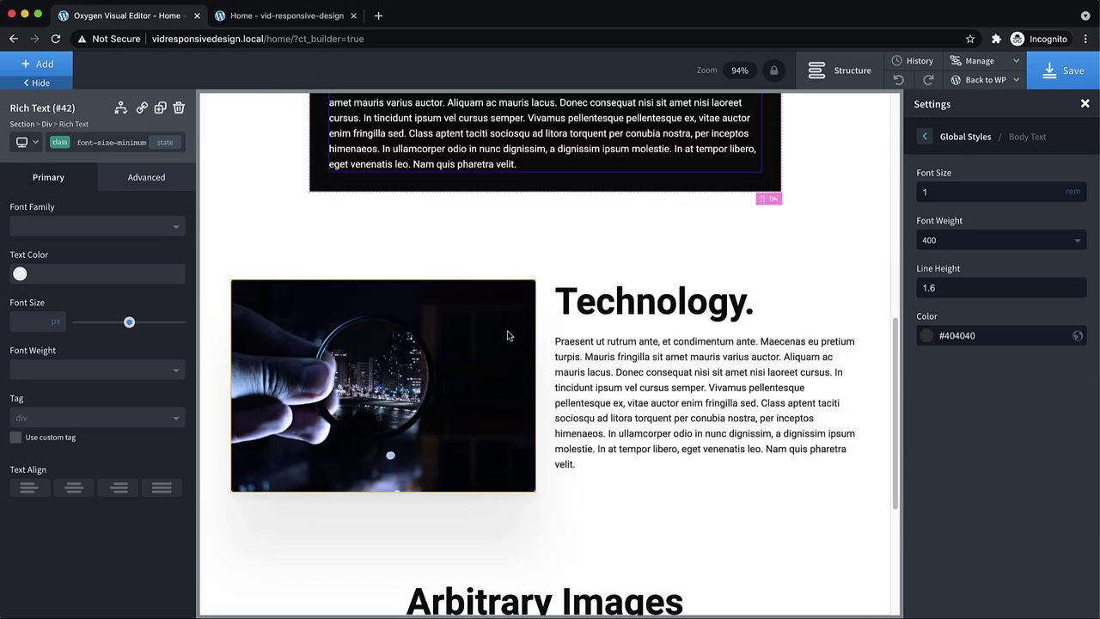
{"action": "left_click", "coordinate": [678, 345]}
{"action": "left_click", "coordinate": [105, 146]}
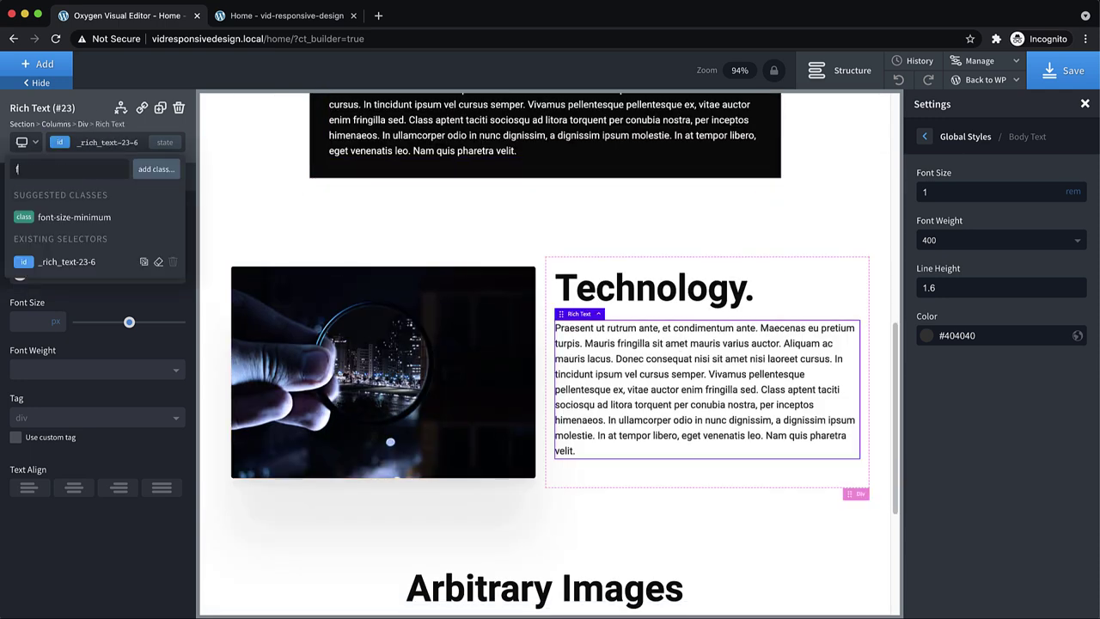
{"action": "type", "text": "font"}
{"action": "left_click", "coordinate": [70, 218]}
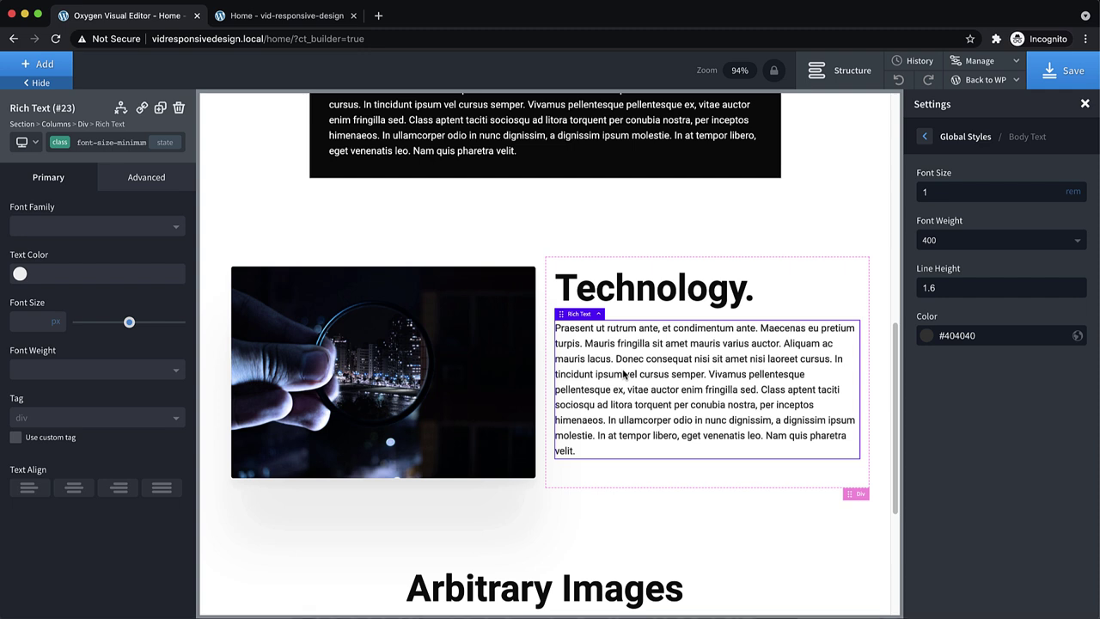
{"action": "left_click", "coordinate": [969, 122]}
{"action": "scroll", "coordinate": [810, 416], "scroll_direction": "up", "scroll_amount": 1}
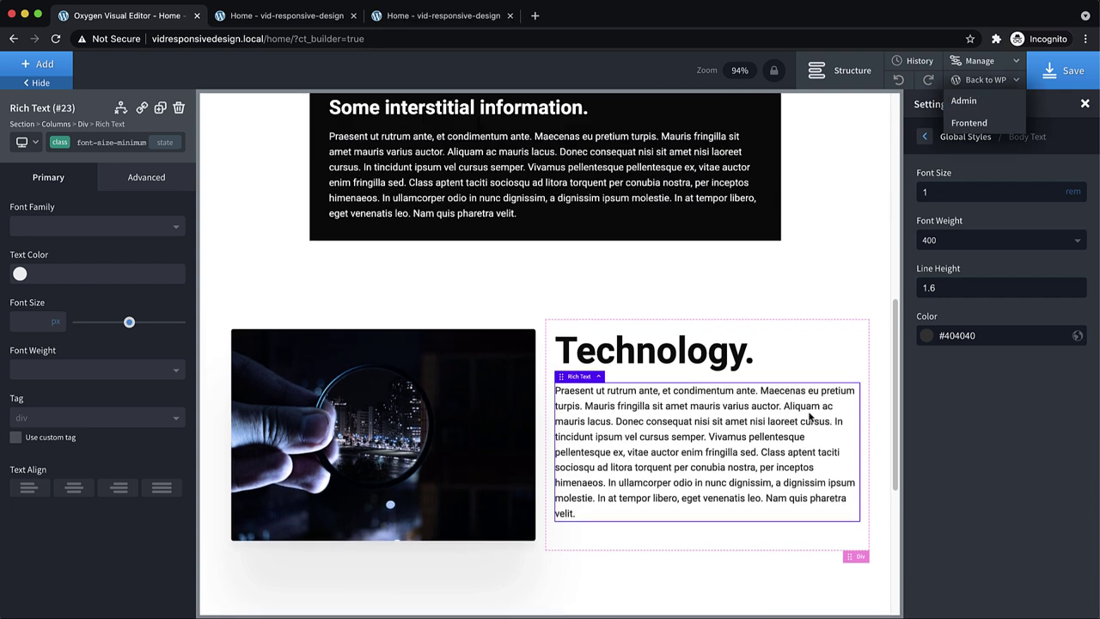
Create a new stylesheet named bodyfontsize
{"action": "left_click", "coordinate": [980, 60]}
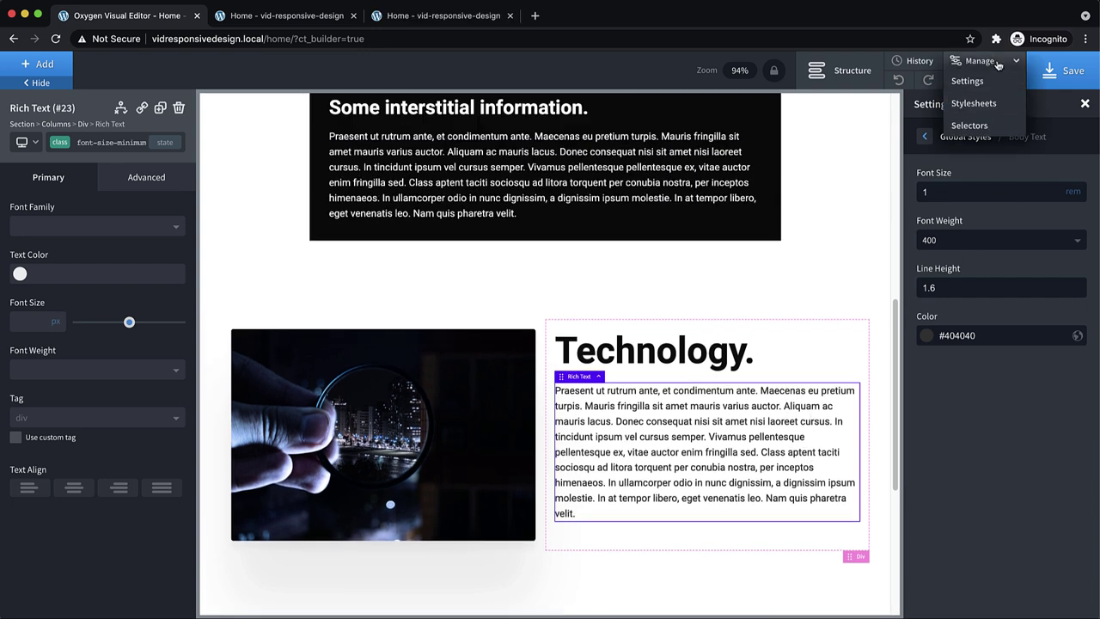
{"action": "left_click", "coordinate": [984, 103]}
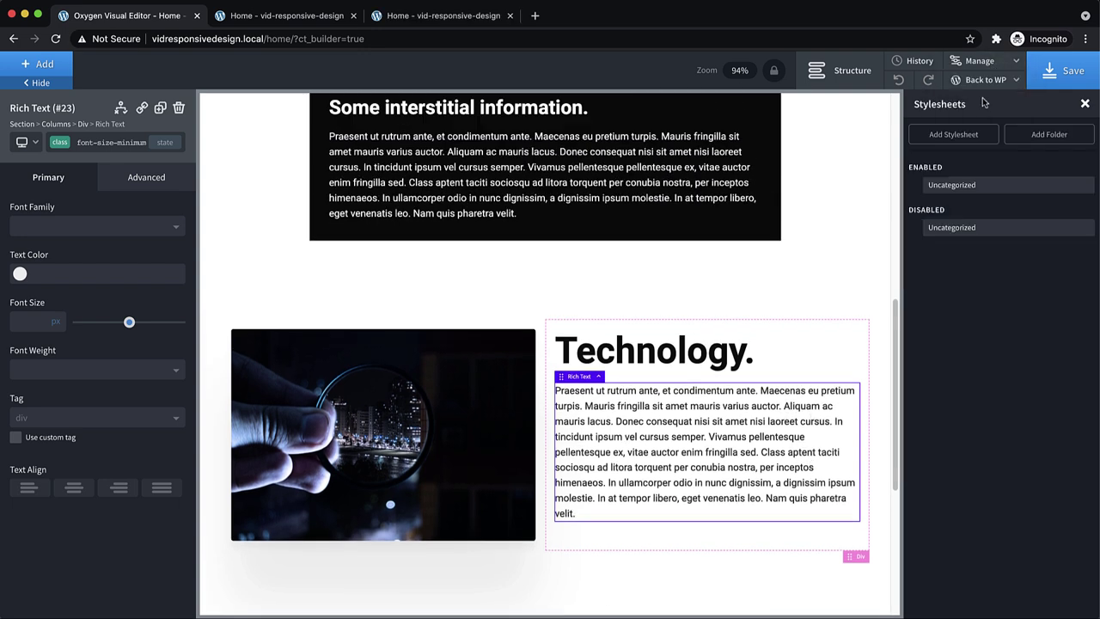
{"action": "left_click", "coordinate": [949, 136]}
{"action": "type", "text": "body"}
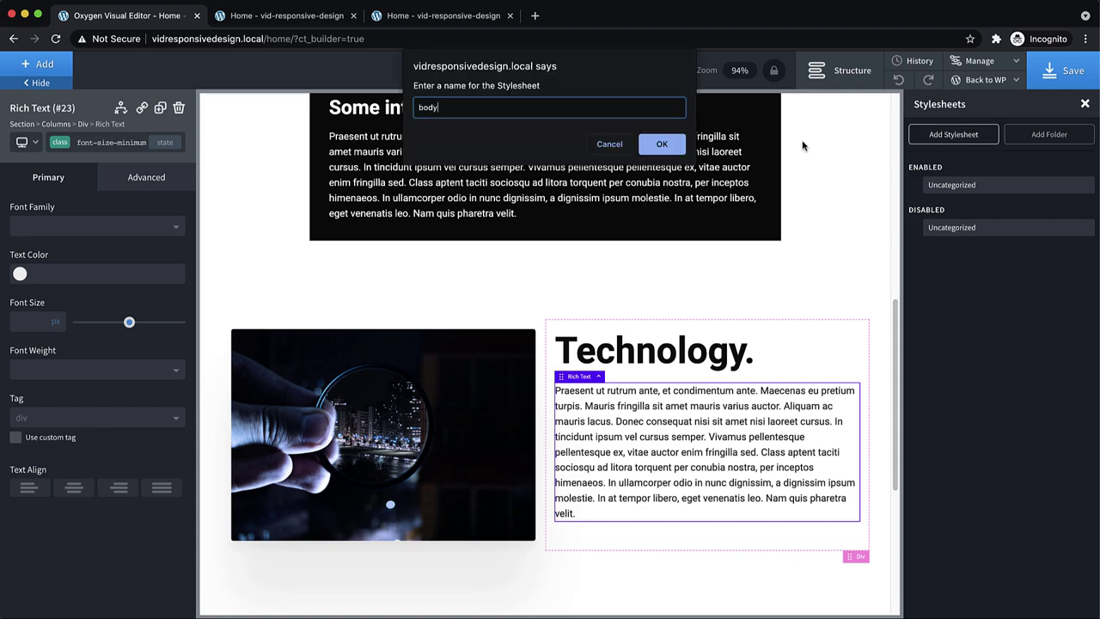
{"action": "type", "text": "text"}
{"action": "key", "text": "Return"}
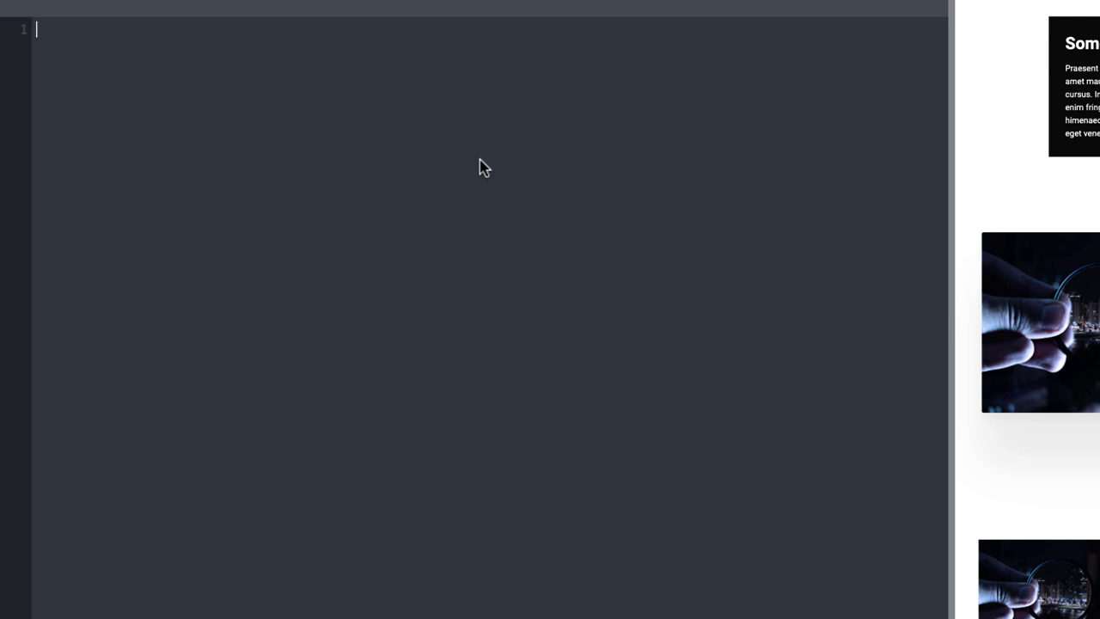
In the bodyfontsize stylesheet, write a max-width 991px media query setting body p to a font-size of 1.5rem
{"action": "type", "text": "@media (max-w"}
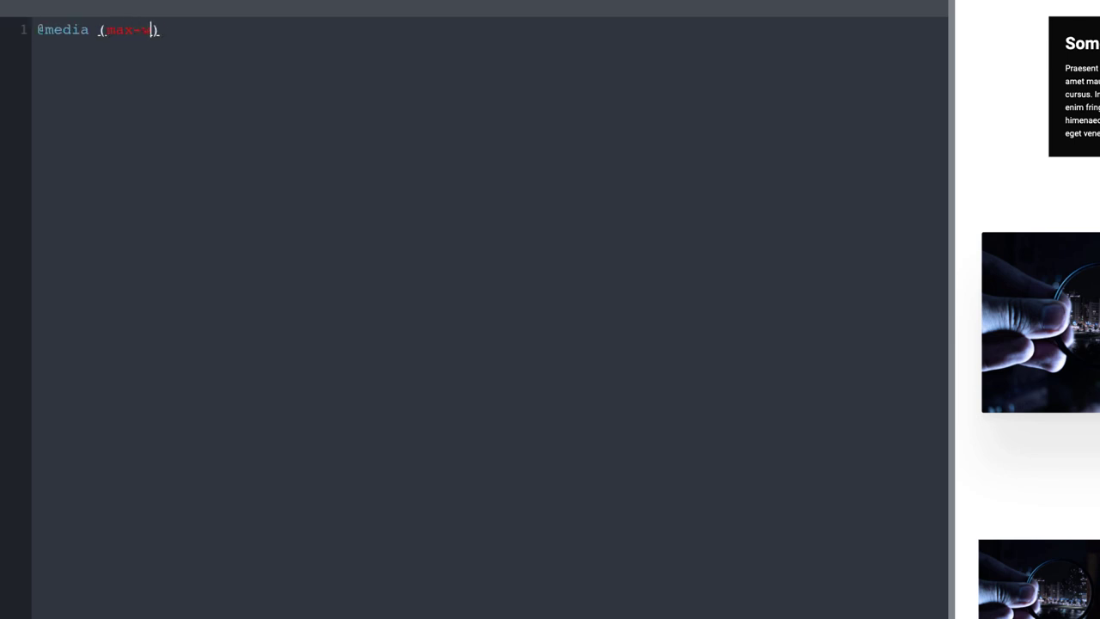
{"action": "type", "text": "idth: 991px) {"}
{"action": "key", "text": "Return"}
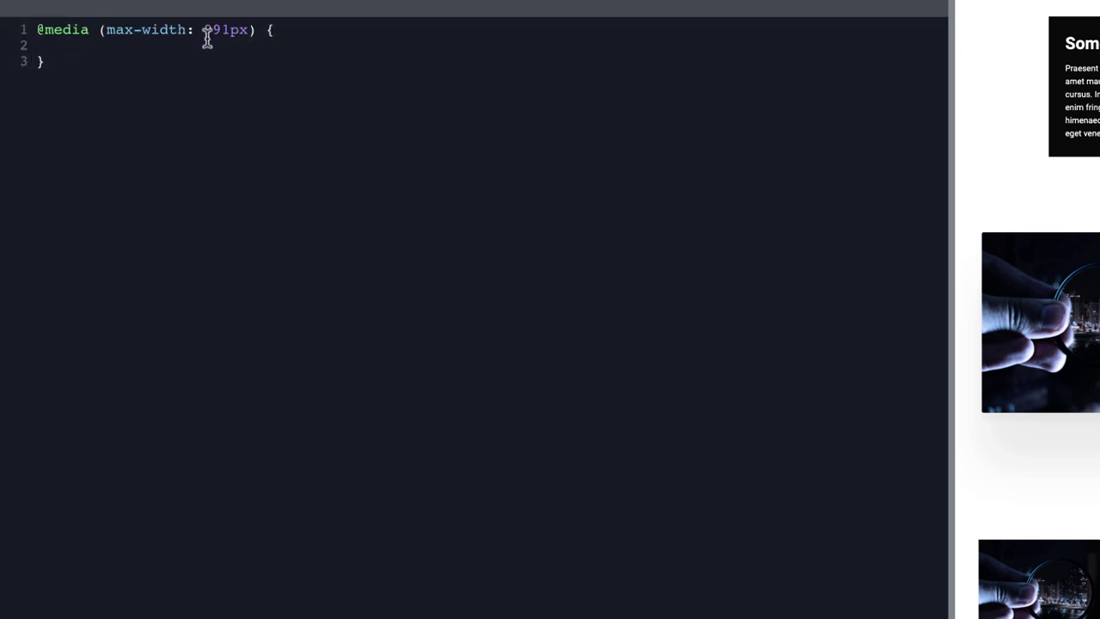
{"action": "type", "text": "body p {"}
{"action": "key", "text": "Return"}
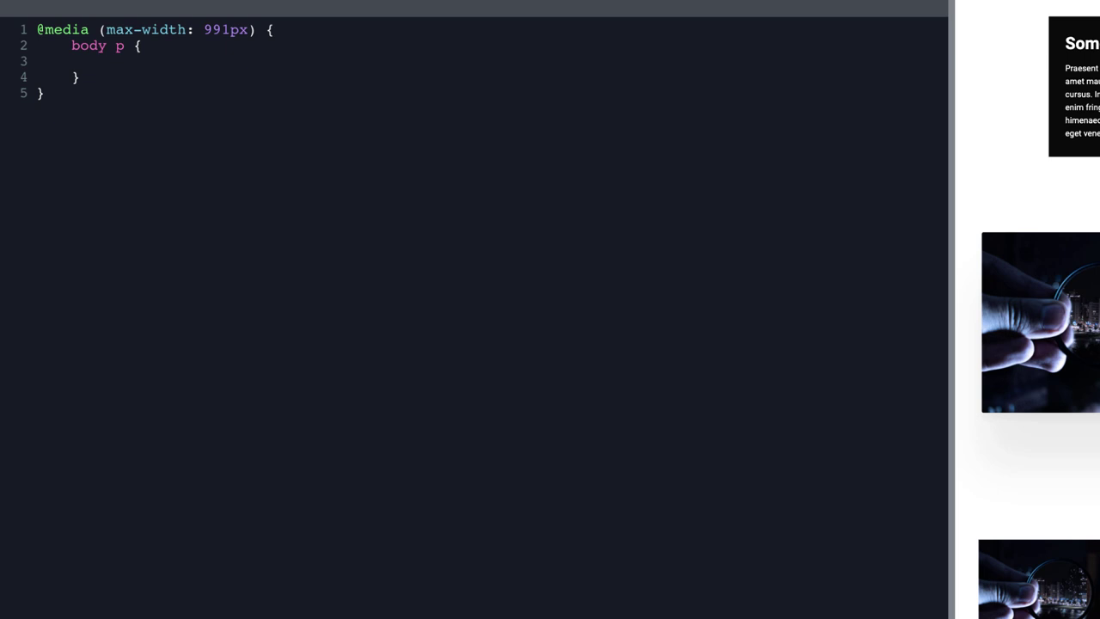
{"action": "type", "text": "font-size: 1.5rem;"}
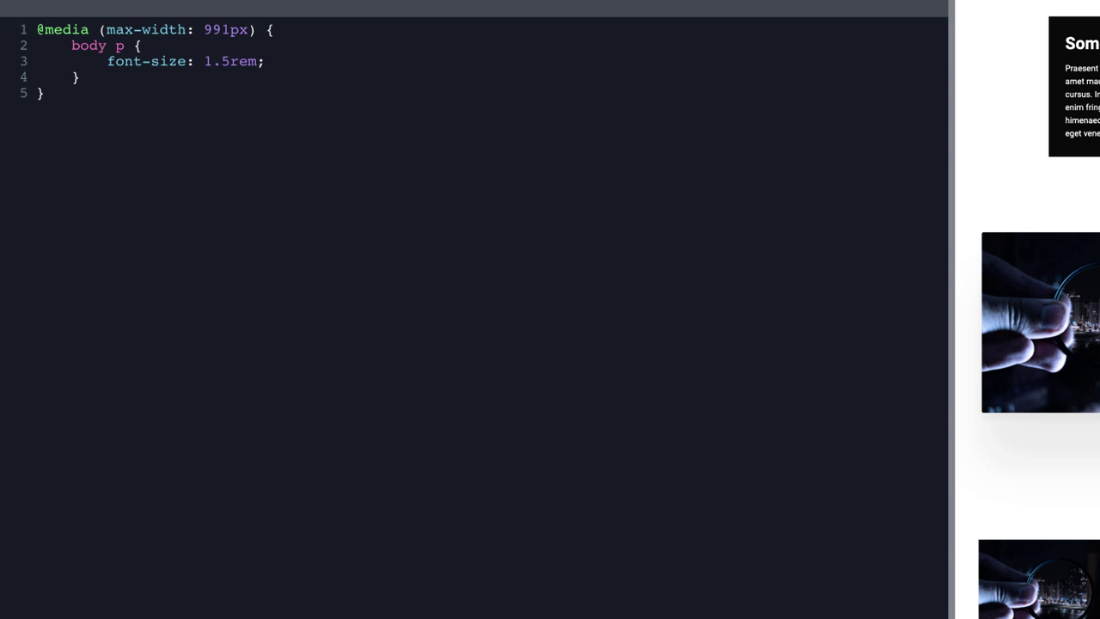
Below the first media query, write a max-width 479px media query setting body p to a font-size of 2rem
{"action": "left_click", "coordinate": [106, 98]}
{"action": "key", "text": "Return"}
{"action": "key", "text": "Return"}
{"action": "type", "text": "@media ("}
{"action": "type", "text": "max-width: "}
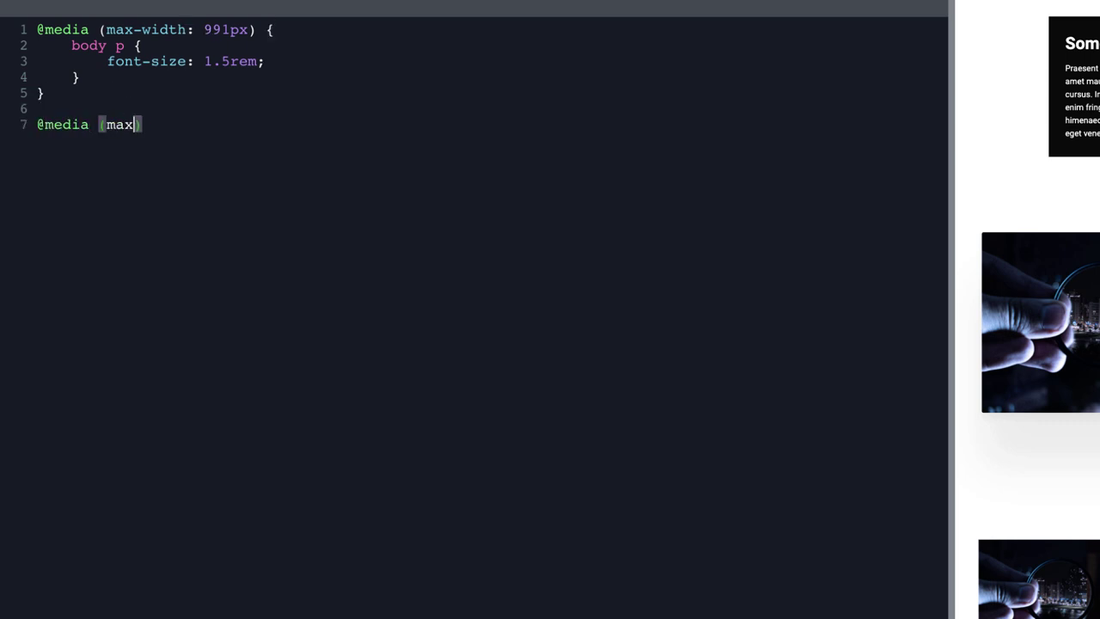
{"action": "type", "text": "479px) "}
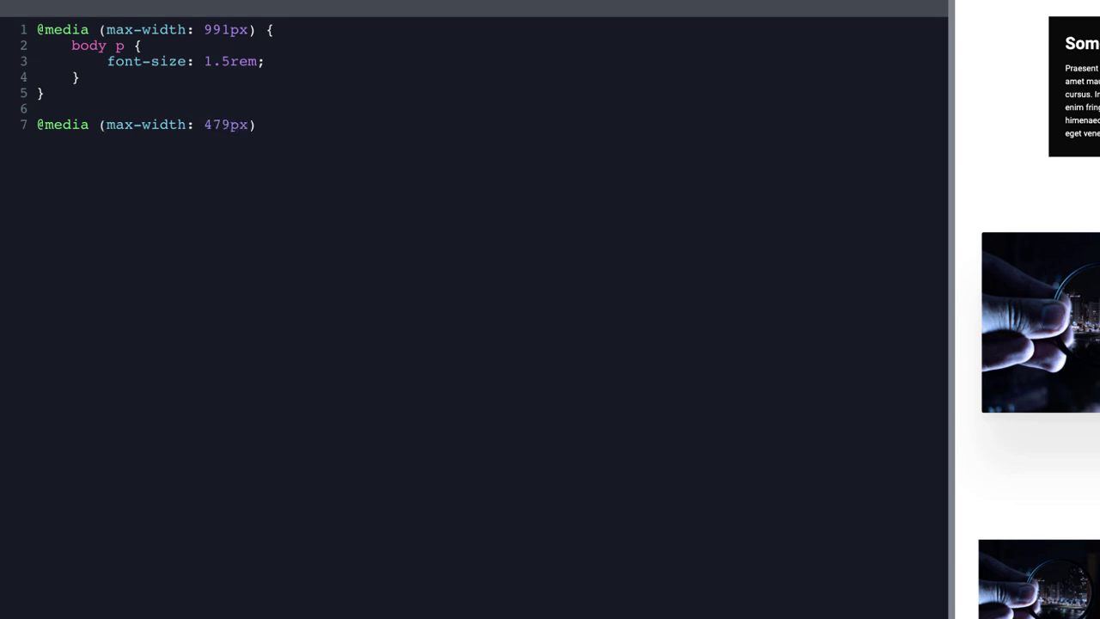
{"action": "type", "text": "{"}
{"action": "key", "text": "Return"}
{"action": "type", "text": "body P {"}
{"action": "key", "text": "Return"}
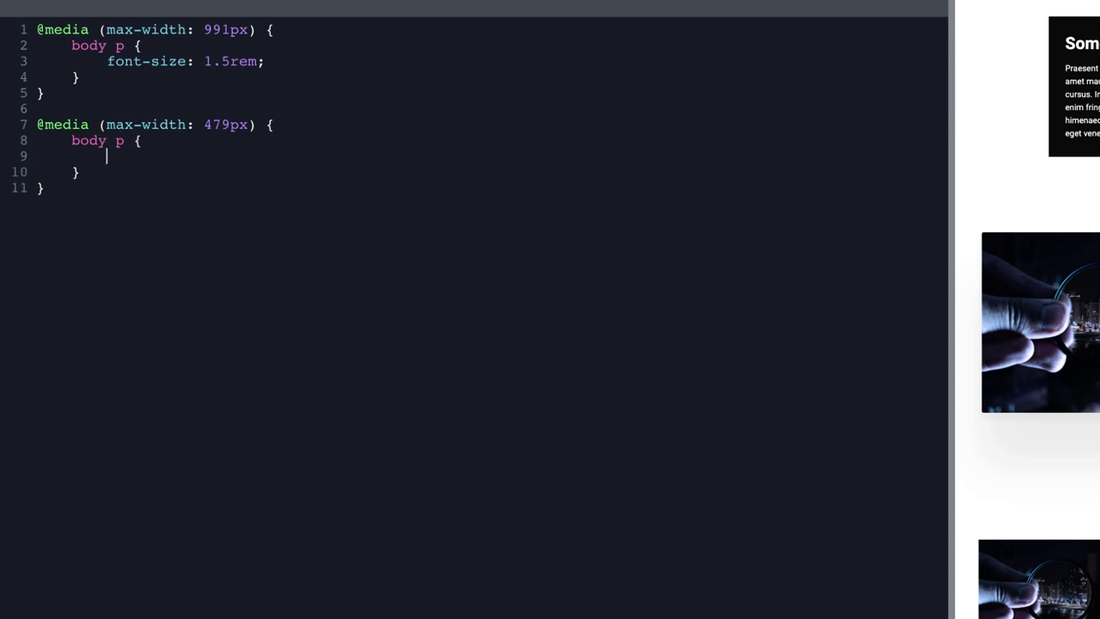
{"action": "type", "text": "font-size: 2rem;"}
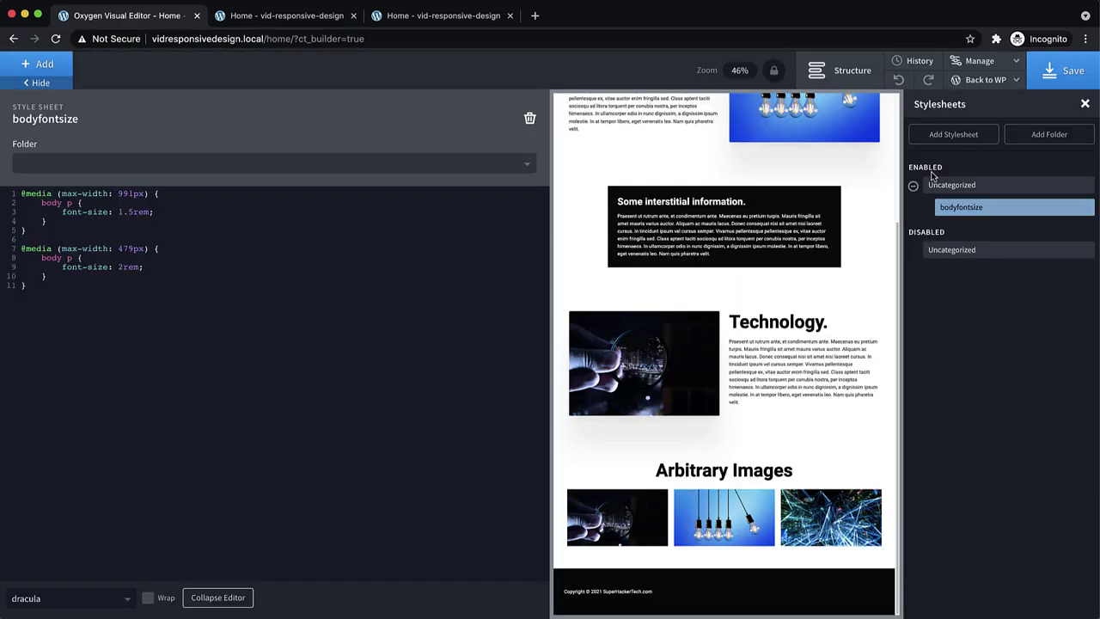
Remove the font-size-minimum class from the "Technology.", "Some interstitial information." and "Simple. Effective." paragraphs, and save the page
{"action": "left_click", "coordinate": [792, 368]}
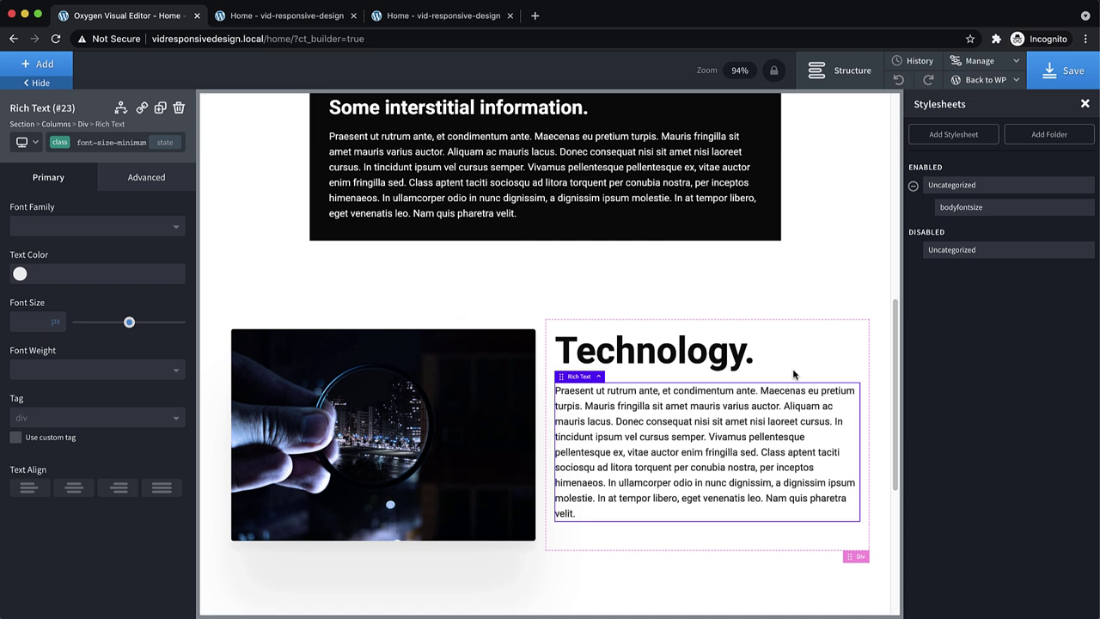
{"action": "left_click", "coordinate": [86, 144]}
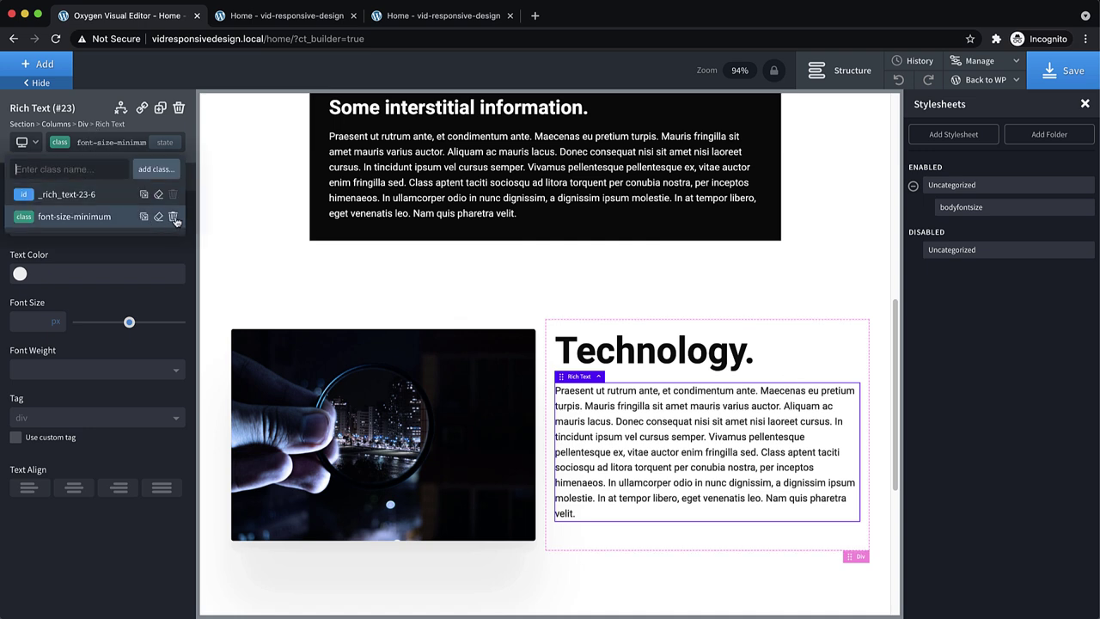
{"action": "left_click", "coordinate": [77, 189]}
{"action": "left_click", "coordinate": [387, 213]}
{"action": "left_click", "coordinate": [107, 143]}
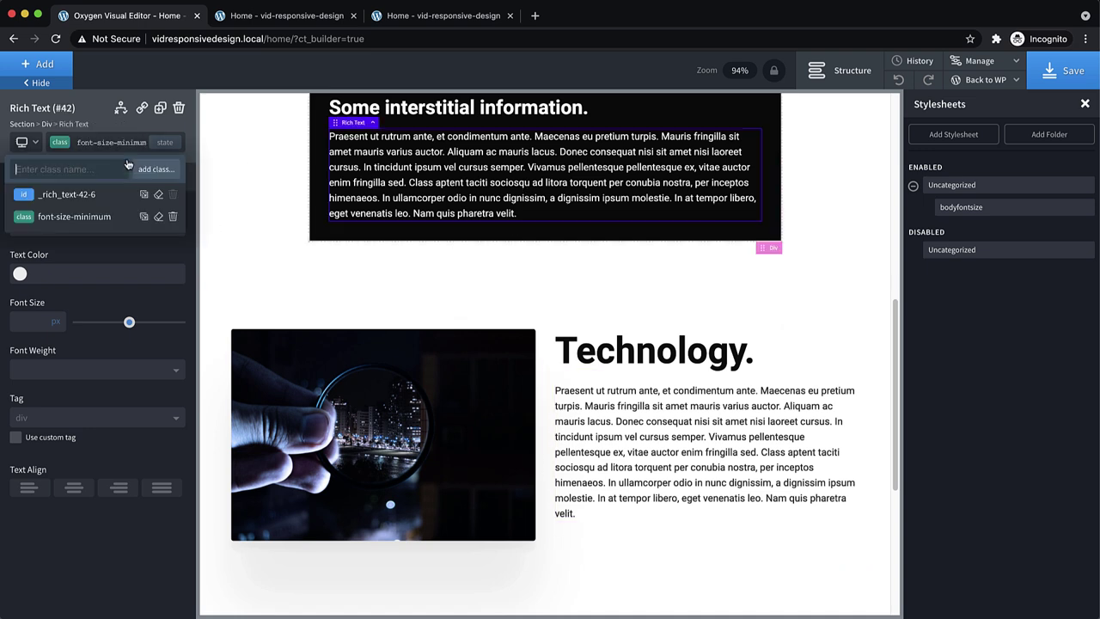
{"action": "left_click", "coordinate": [161, 214]}
{"action": "scroll", "coordinate": [623, 288], "scroll_direction": "up", "scroll_amount": 5}
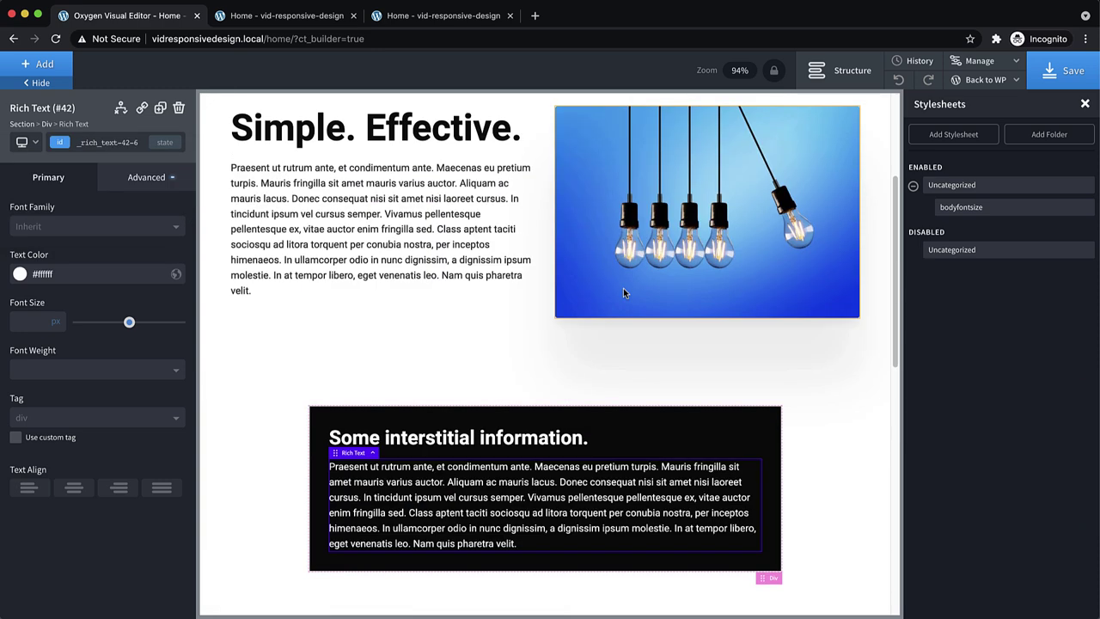
{"action": "left_click", "coordinate": [384, 234]}
{"action": "left_click", "coordinate": [103, 142]}
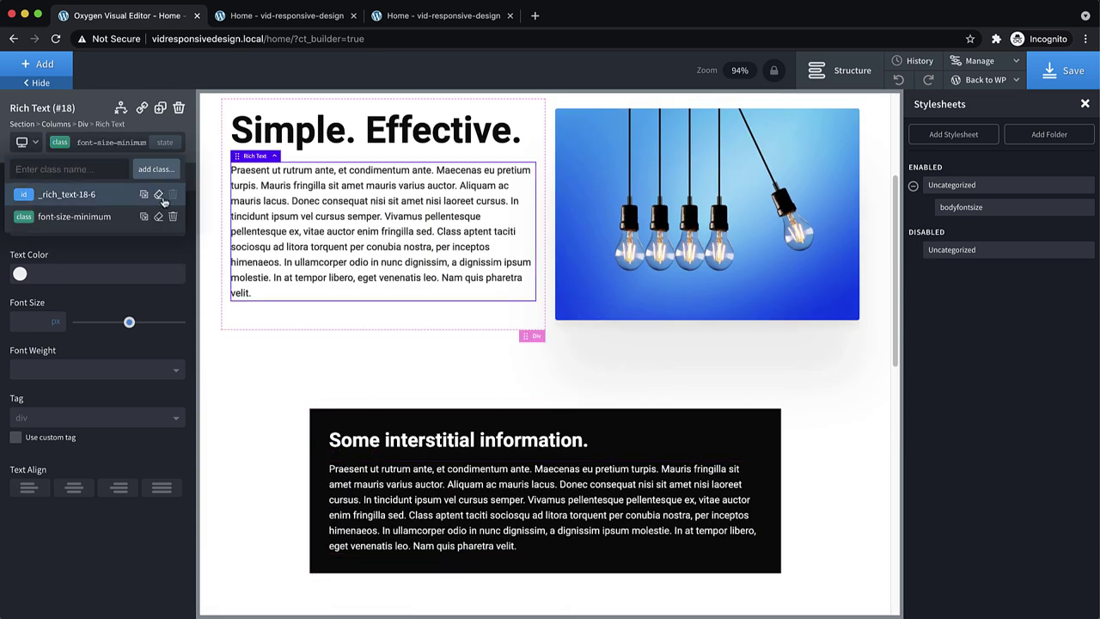
{"action": "left_click", "coordinate": [172, 217]}
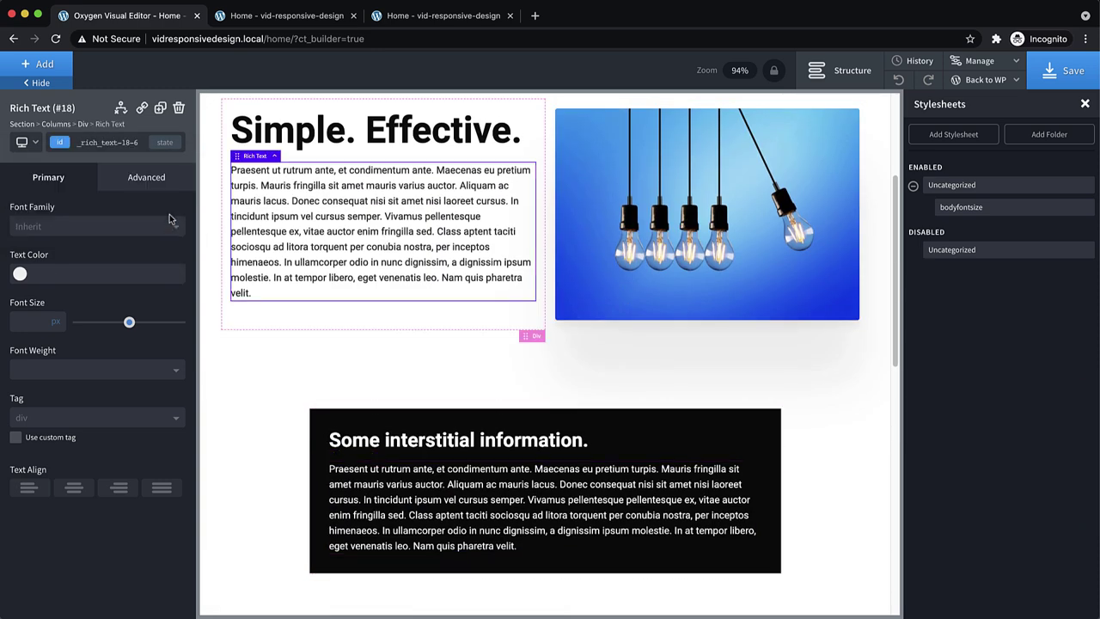
{"action": "left_click", "coordinate": [1074, 71]}
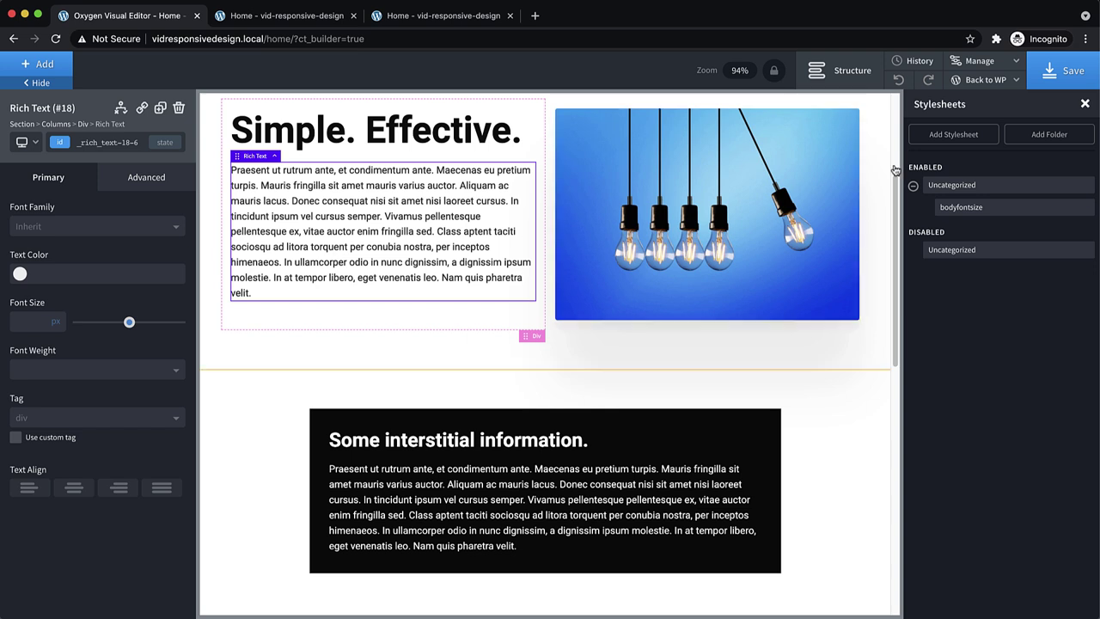
{"action": "left_click", "coordinate": [1065, 71]}
Reload the live Home page and check the paragraph text in the responsive preview while narrowing it to about 360 px
{"action": "left_click", "coordinate": [288, 15]}
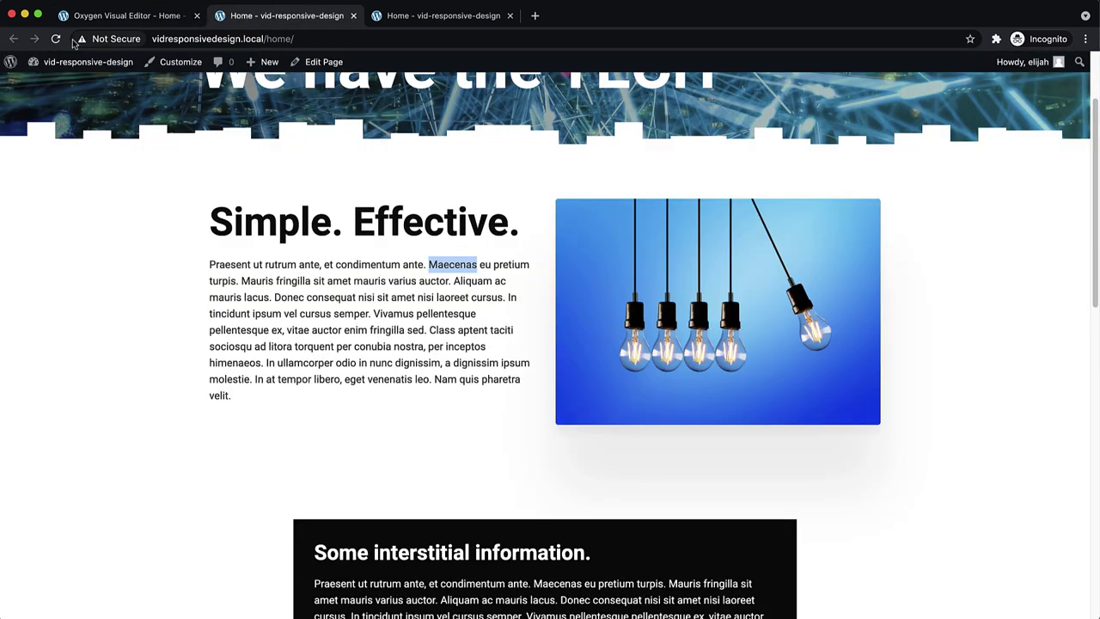
{"action": "left_click", "coordinate": [55, 38]}
{"action": "right_click", "coordinate": [941, 450]}
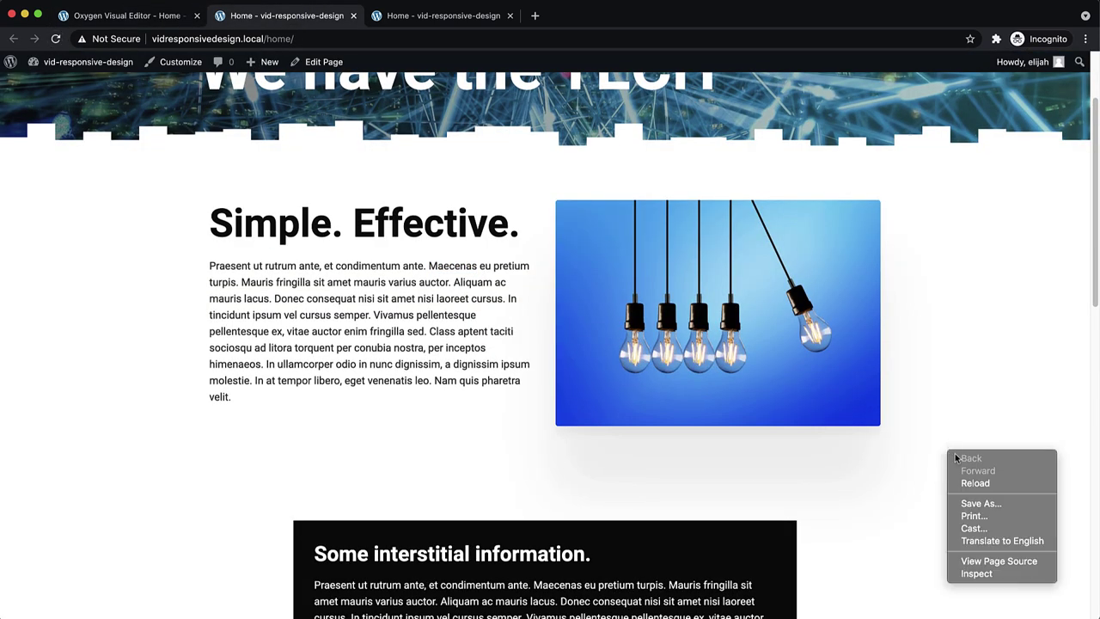
{"action": "left_click", "coordinate": [995, 573]}
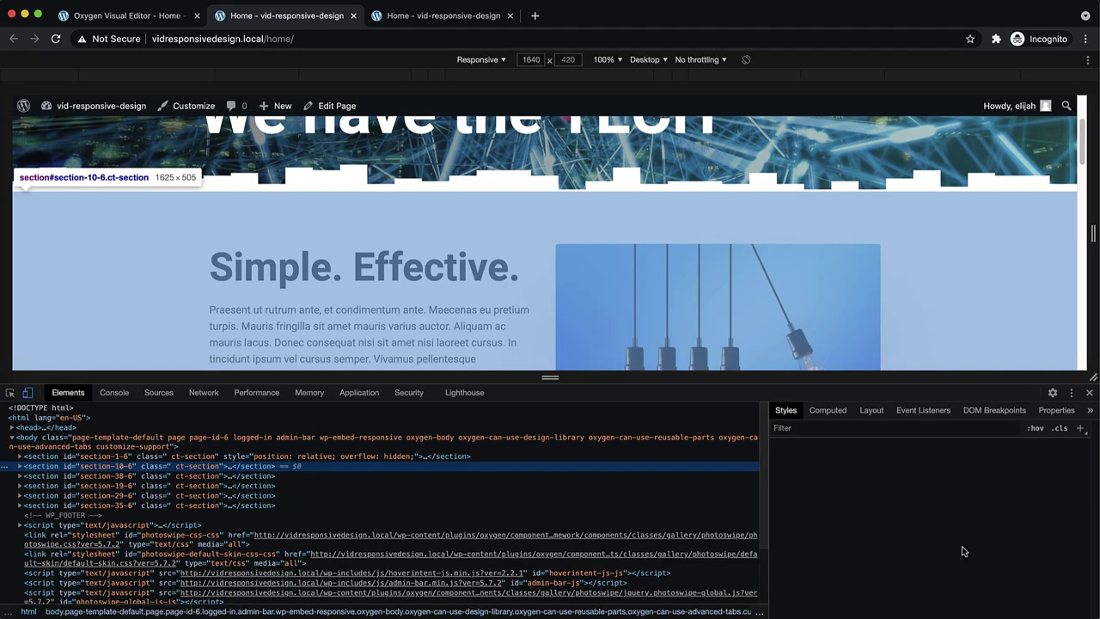
{"action": "left_click_drag", "start_coordinate": [745, 572], "coordinate": [746, 577]}
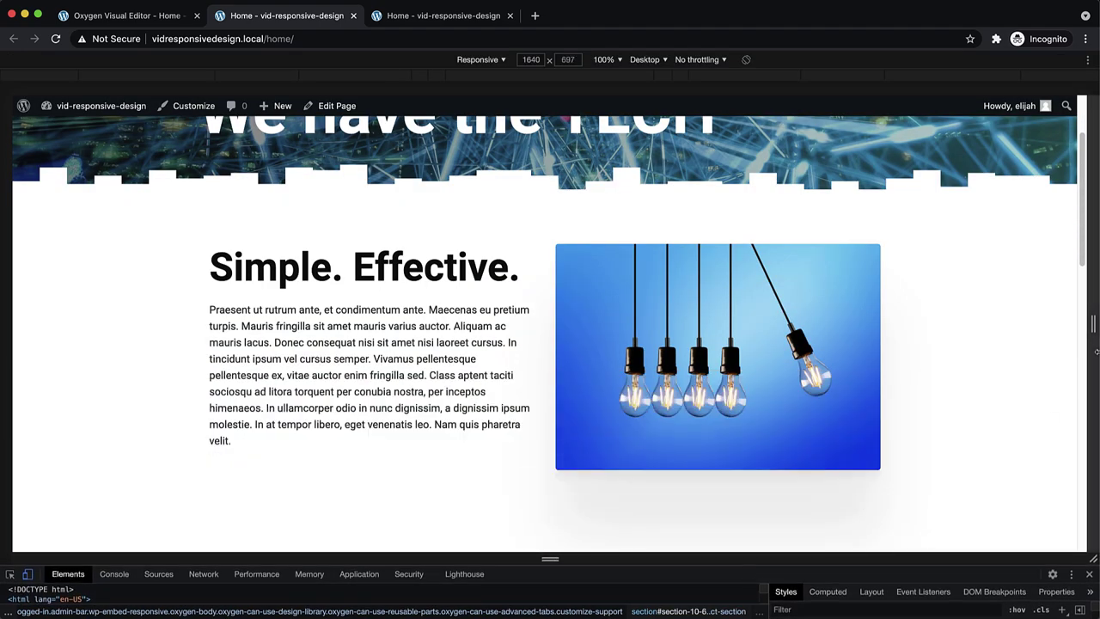
{"action": "left_click_drag", "start_coordinate": [1093, 323], "coordinate": [672, 392]}
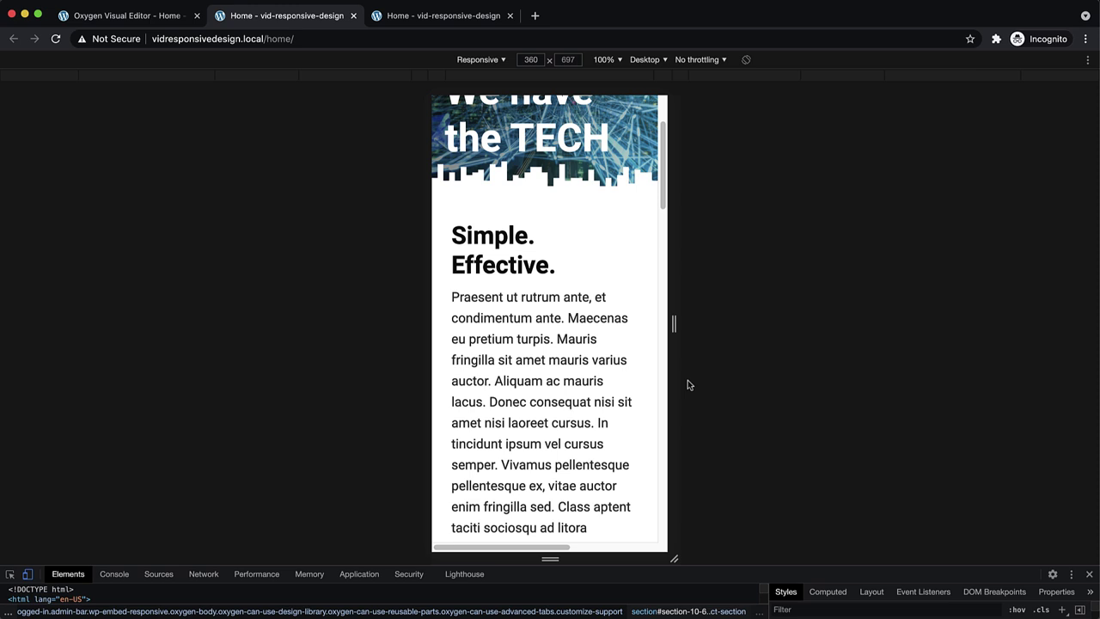
Inspect the "Simple. Effective." paragraph on the live page, trace its computed font-size to the body p rule in universal.css, and close the developer tools
{"action": "right_click", "coordinate": [530, 359]}
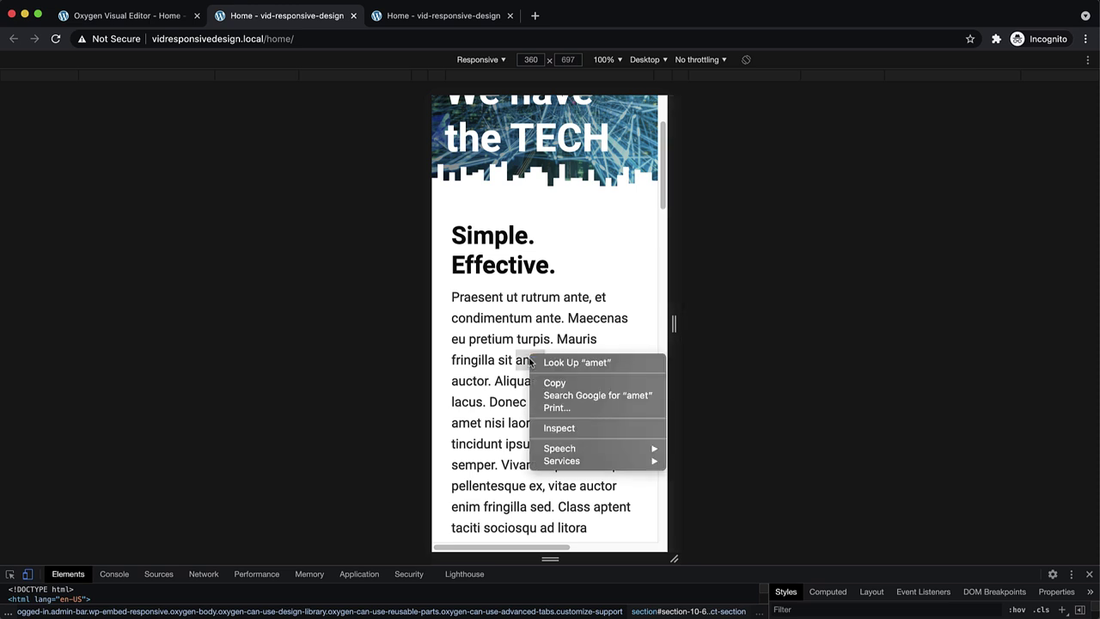
{"action": "left_click", "coordinate": [556, 427]}
{"action": "left_click_drag", "start_coordinate": [676, 573], "coordinate": [676, 435]}
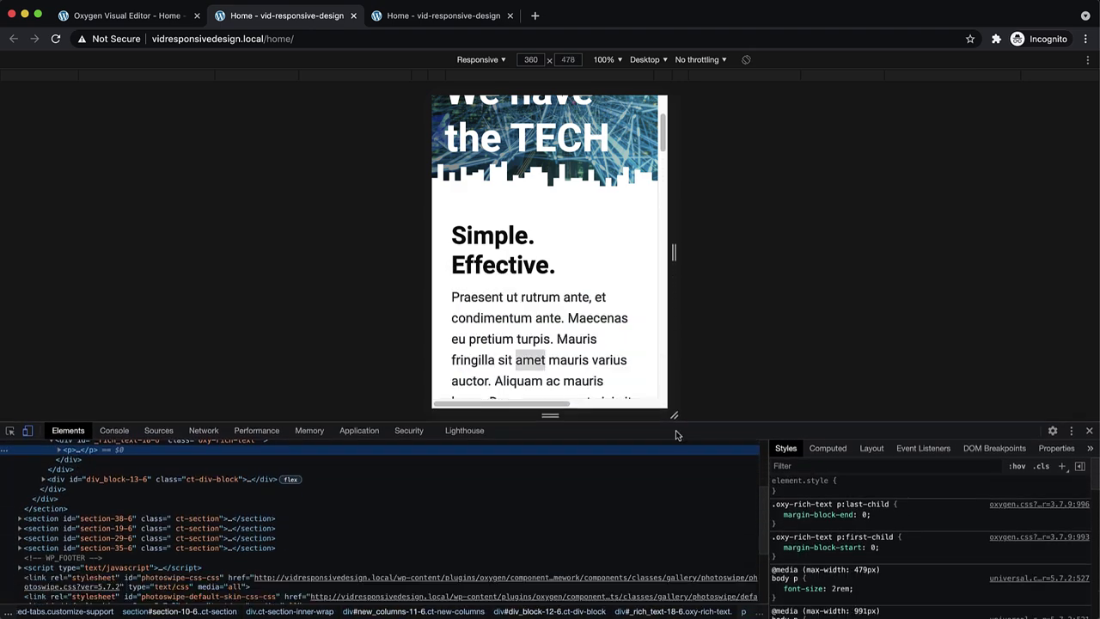
{"action": "scroll", "coordinate": [146, 481], "scroll_direction": "up", "scroll_amount": 2}
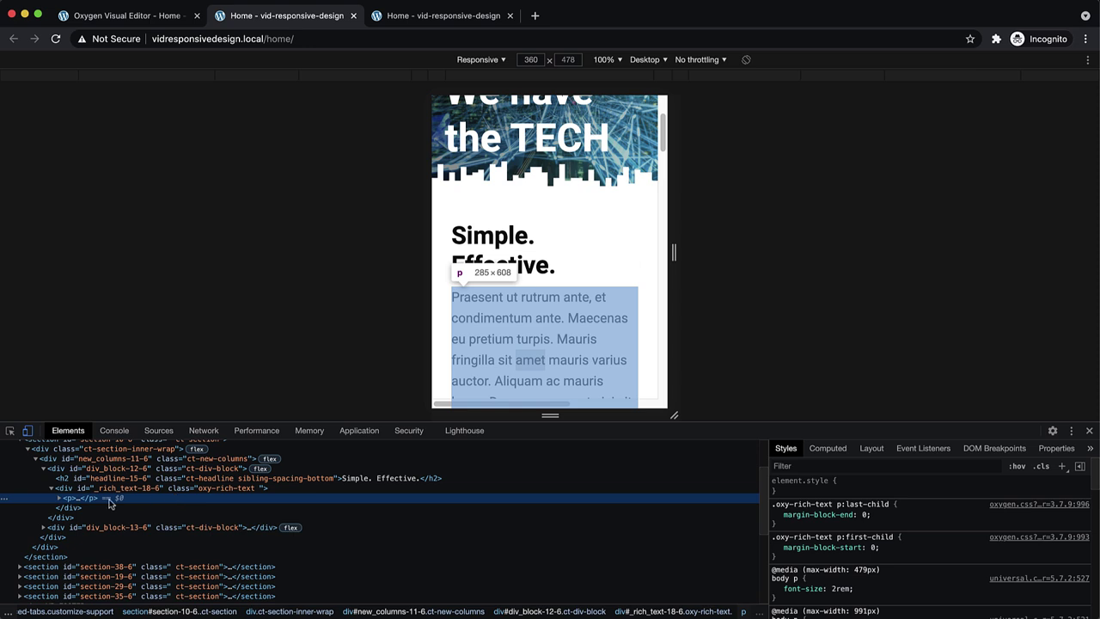
{"action": "left_click", "coordinate": [827, 449]}
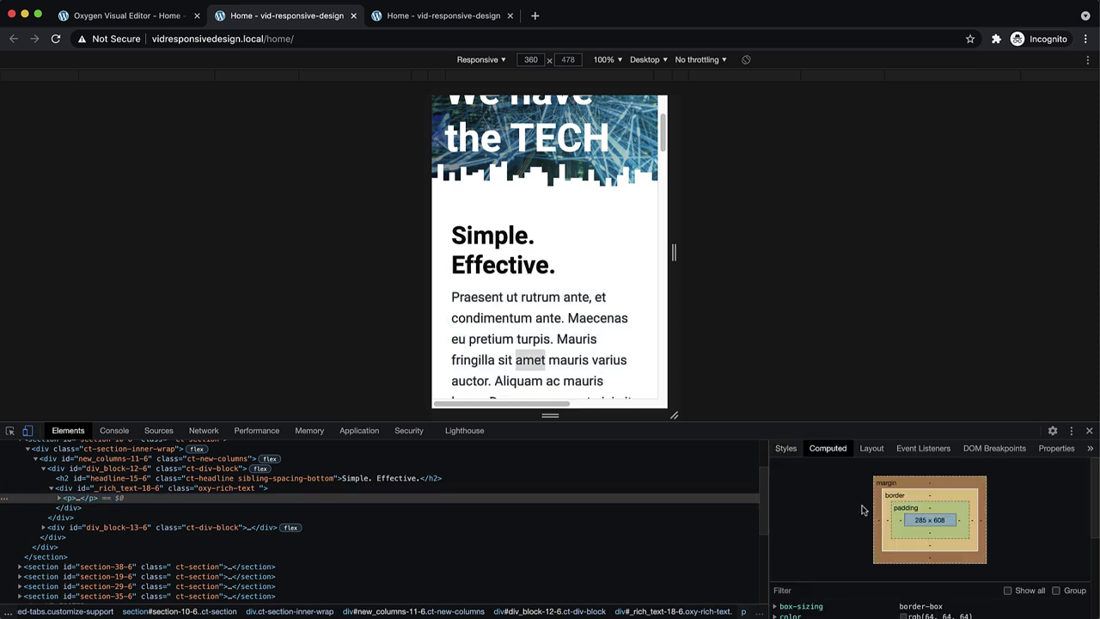
{"action": "scroll", "coordinate": [864, 510], "scroll_direction": "down", "scroll_amount": 3}
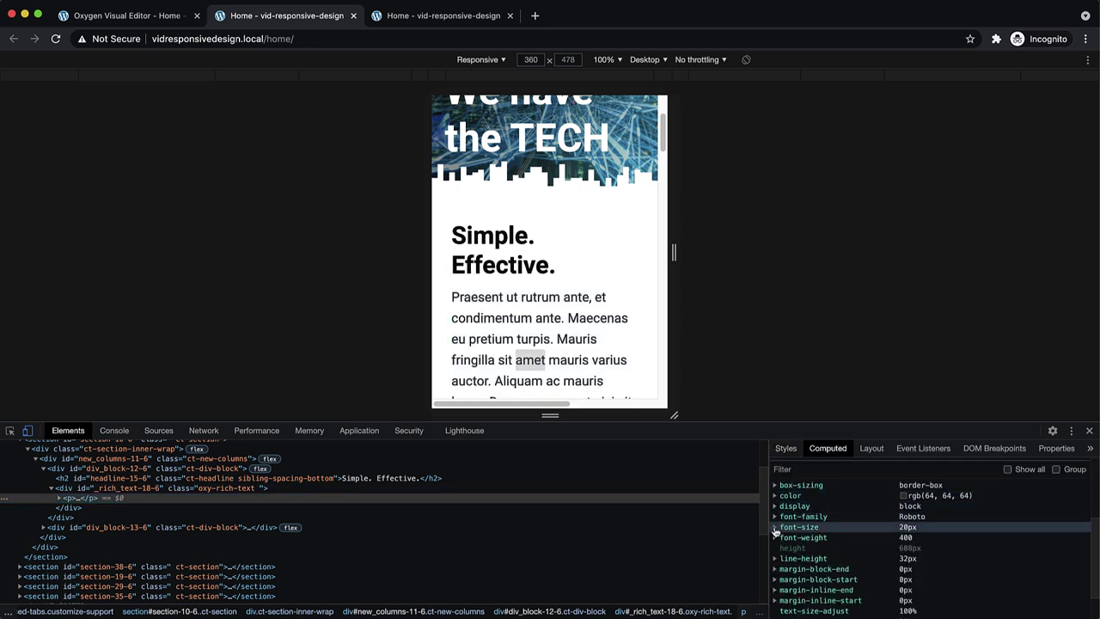
{"action": "left_click", "coordinate": [775, 531]}
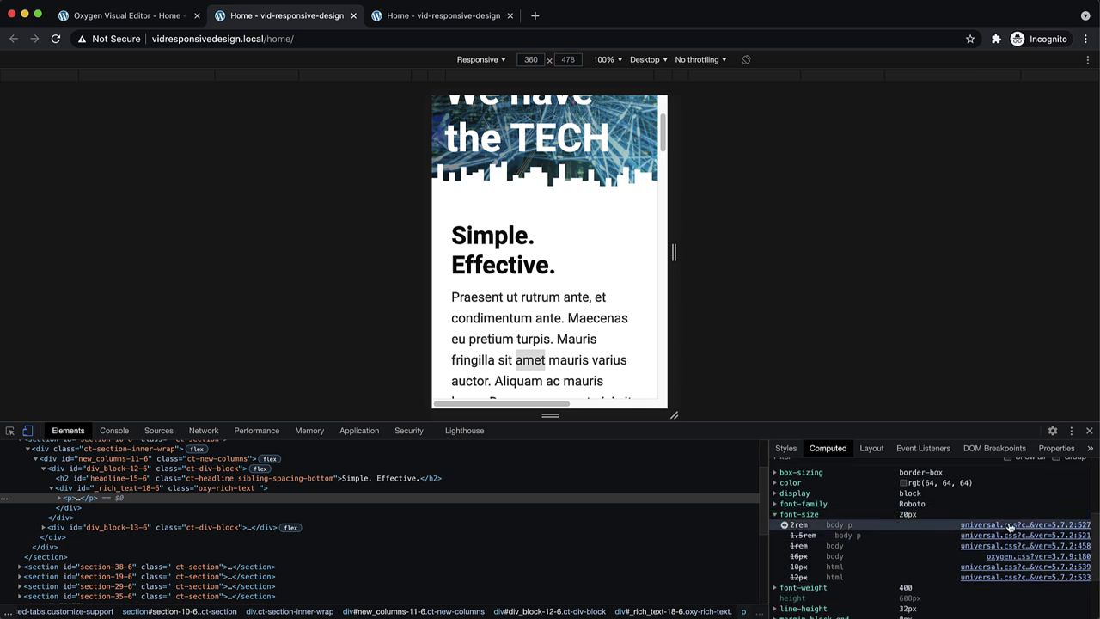
{"action": "left_click", "coordinate": [1011, 525]}
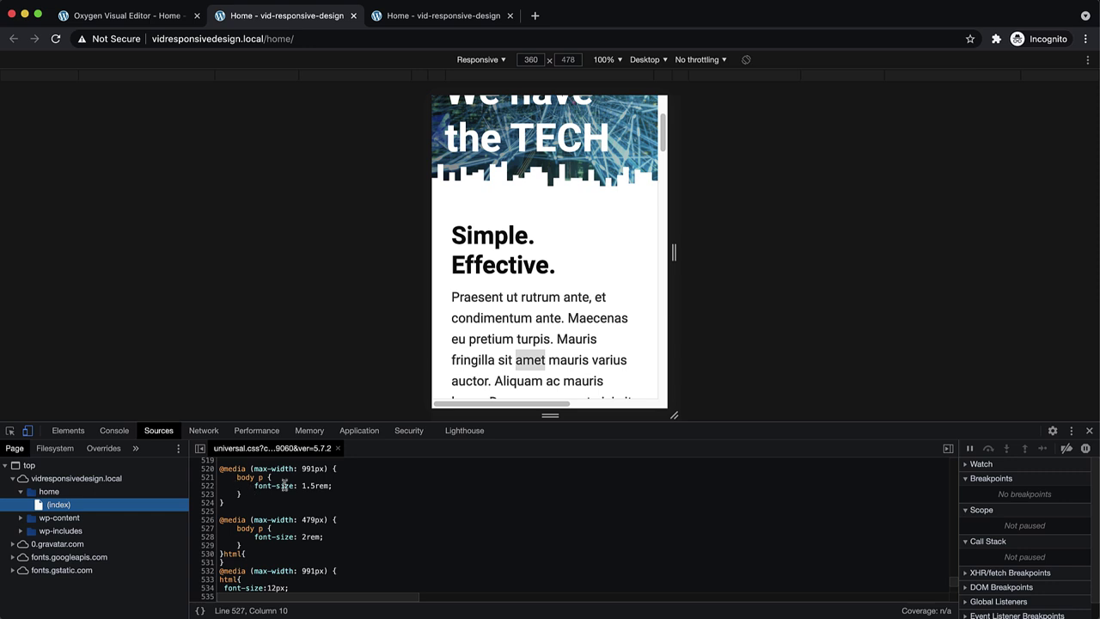
{"action": "left_click", "coordinate": [1088, 431]}
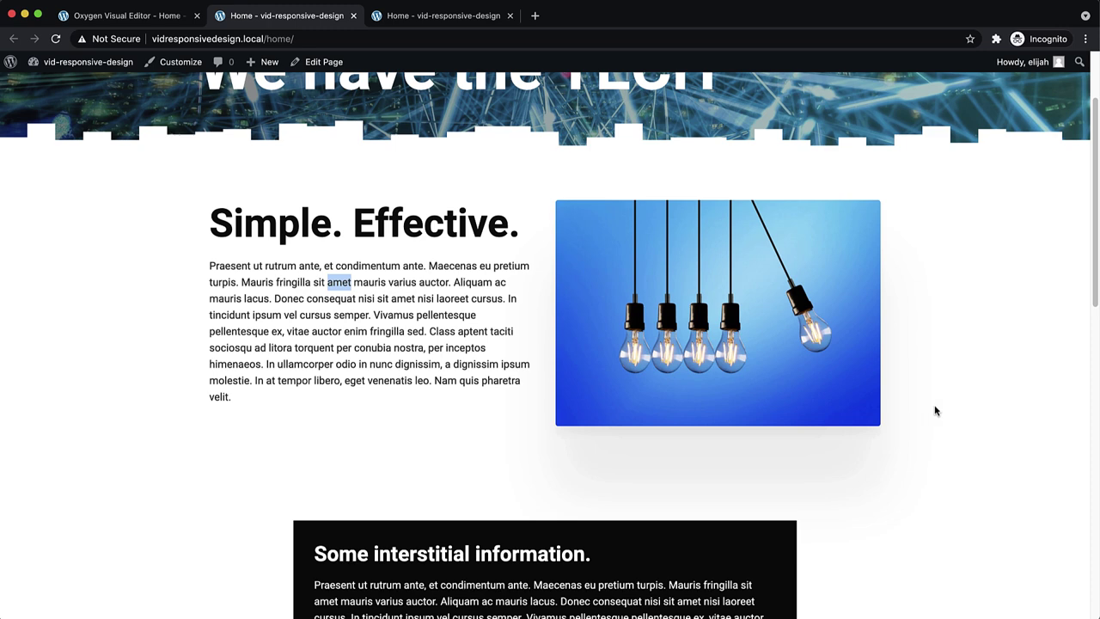
Reopen the live page's responsive preview at 360 px wide and examine the spacing below the "We have the TECH" heading
{"action": "right_click", "coordinate": [935, 405]}
{"action": "left_click", "coordinate": [958, 527]}
{"action": "scroll", "coordinate": [640, 290], "scroll_direction": "up", "scroll_amount": 3}
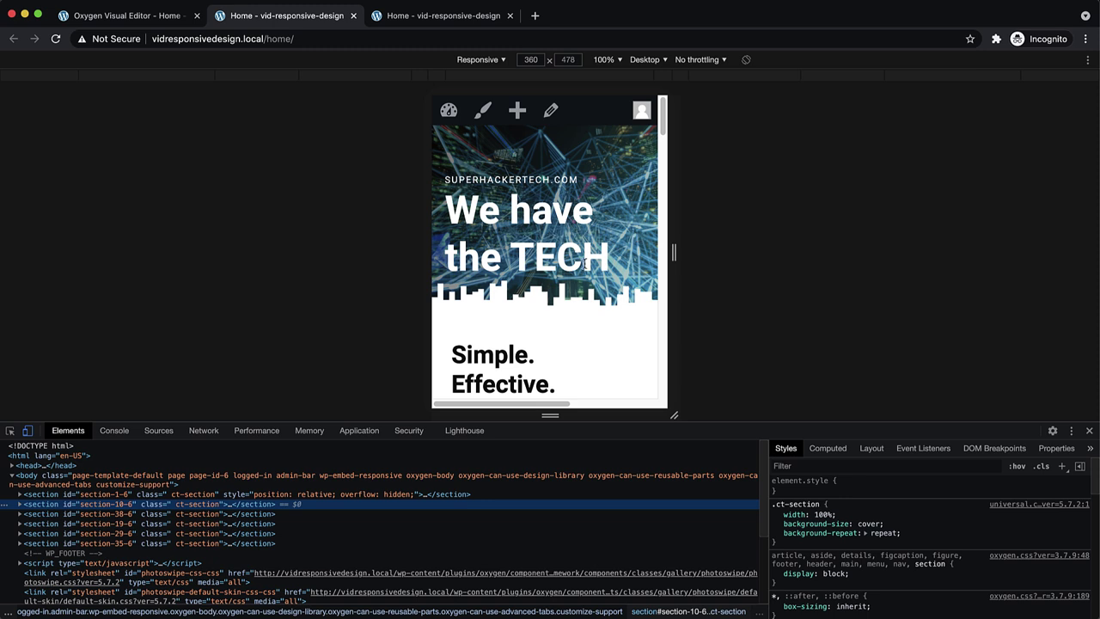
{"action": "scroll", "coordinate": [608, 247], "scroll_direction": "down", "scroll_amount": 2}
{"action": "scroll", "coordinate": [609, 247], "scroll_direction": "up", "scroll_amount": 2}
In the Oxygen editor, set the hero section's bottom container padding to 6 rem for less than 768px, save, and reload the live page
{"action": "left_click", "coordinate": [146, 21]}
{"action": "scroll", "coordinate": [459, 215], "scroll_direction": "up", "scroll_amount": 3}
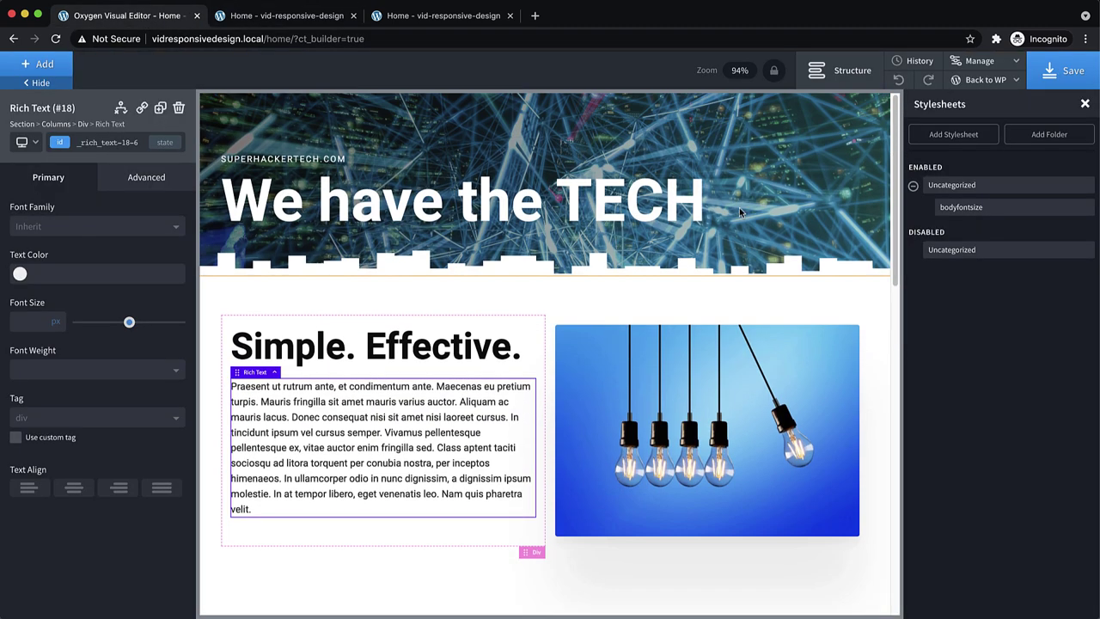
{"action": "left_click", "coordinate": [794, 185]}
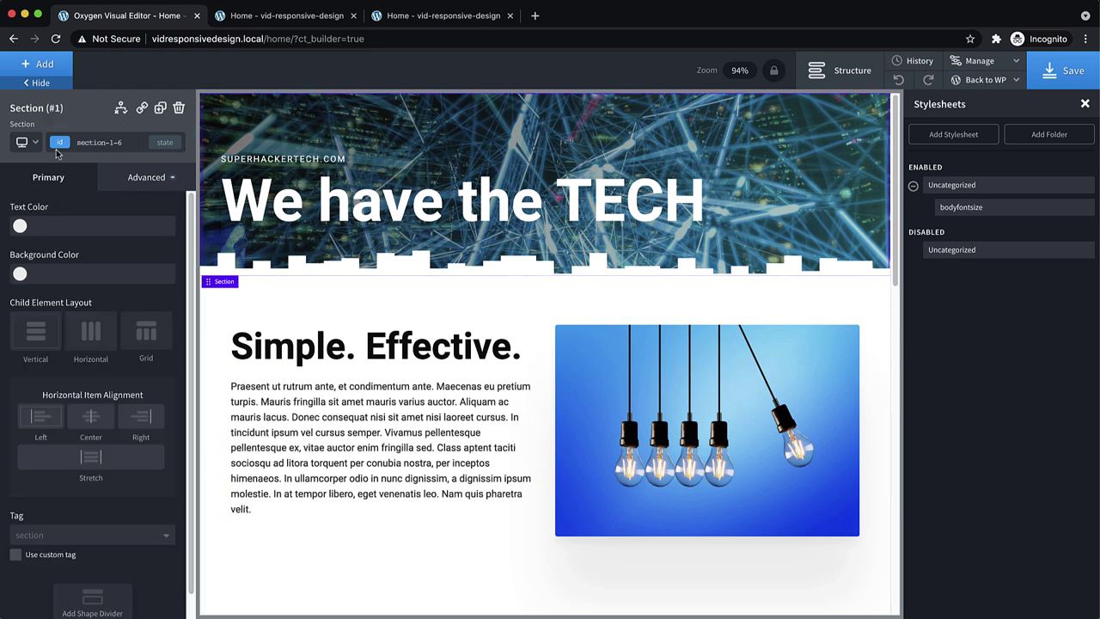
{"action": "left_click", "coordinate": [29, 146]}
{"action": "left_click", "coordinate": [40, 234]}
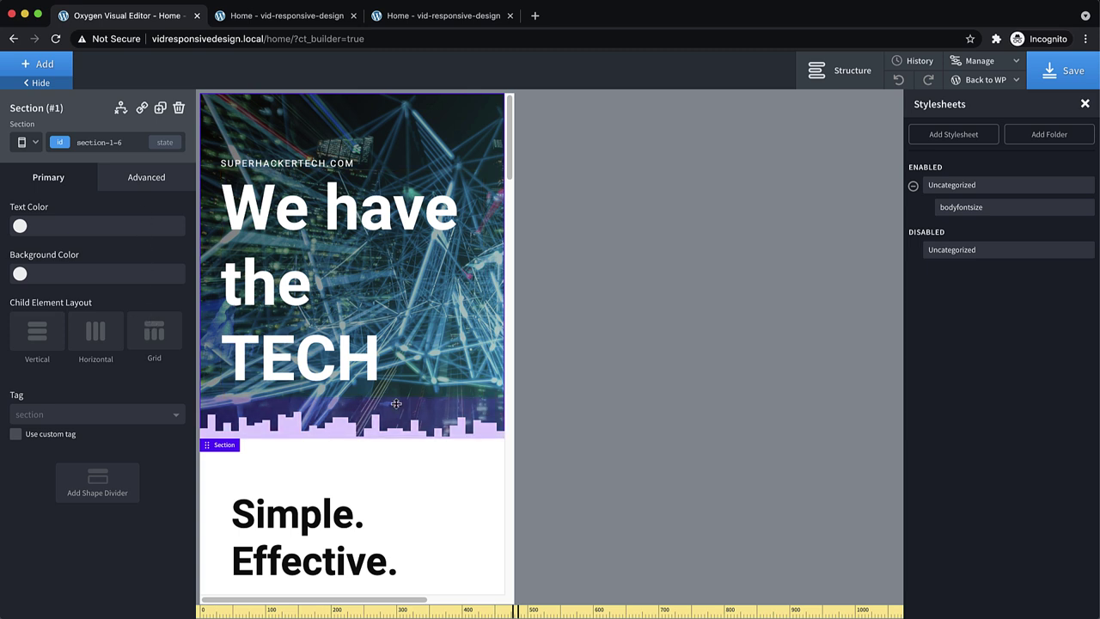
{"action": "left_click", "coordinate": [135, 179]}
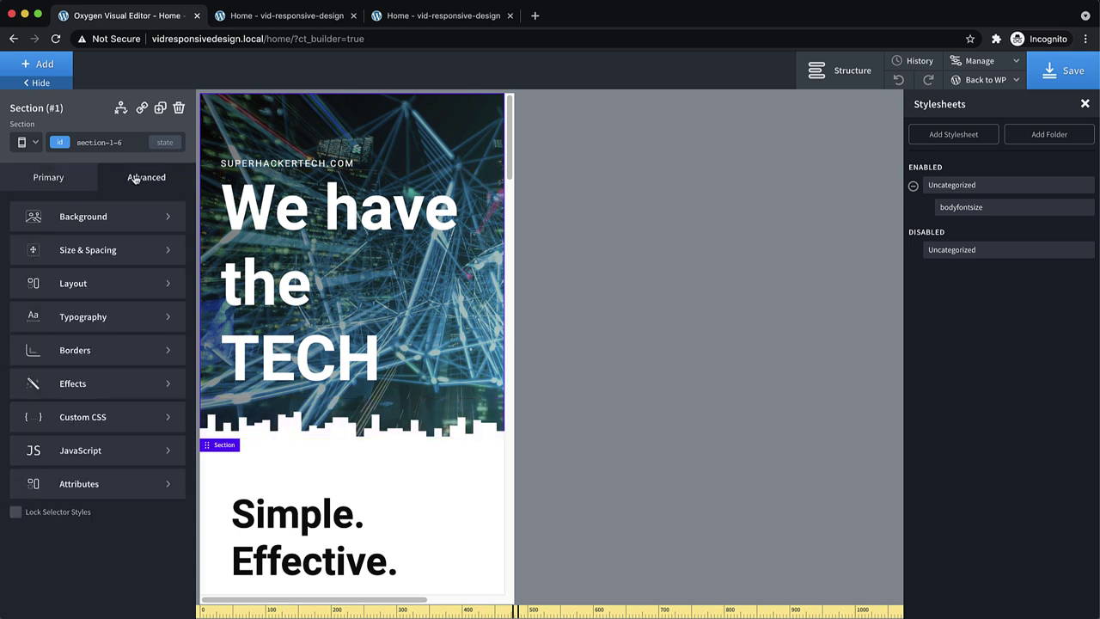
{"action": "left_click", "coordinate": [132, 251]}
{"action": "left_click", "coordinate": [90, 295]}
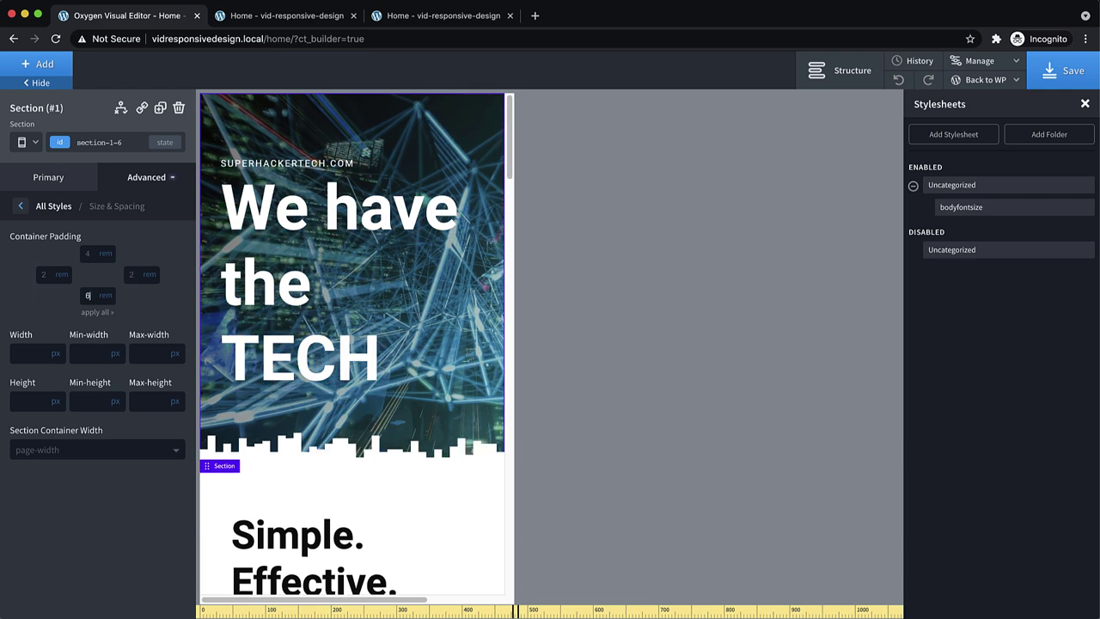
{"action": "left_click", "coordinate": [1071, 69]}
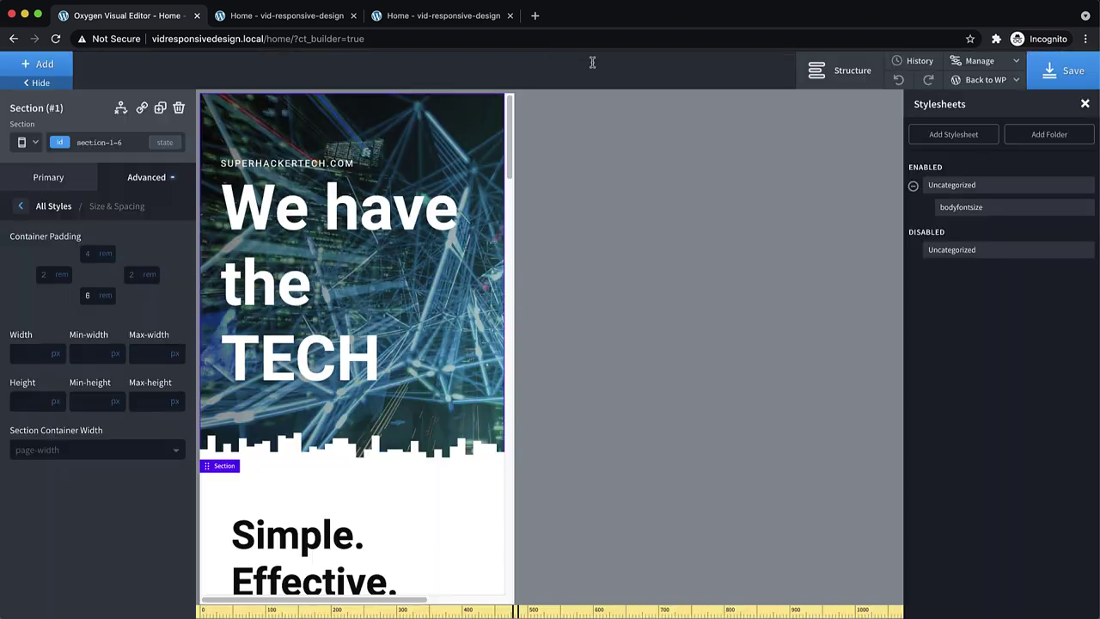
{"action": "left_click", "coordinate": [258, 17]}
{"action": "key", "text": "super+r"}
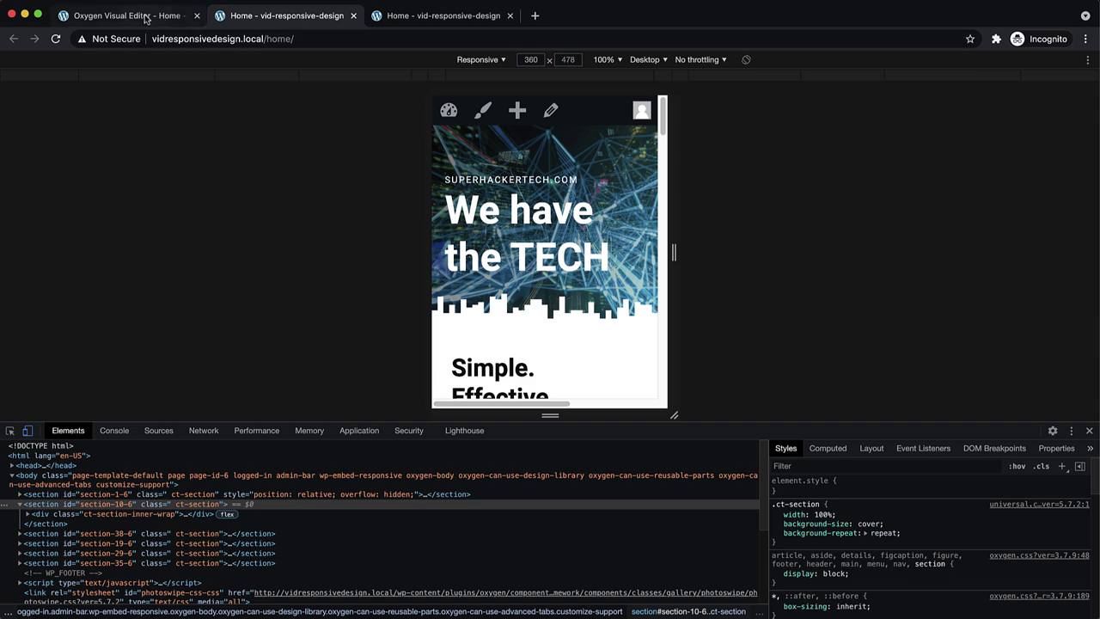
Set the hero section's bottom container padding to 8 rem, then reload the live page and widen its preview to about 386 px
{"action": "left_click", "coordinate": [170, 19]}
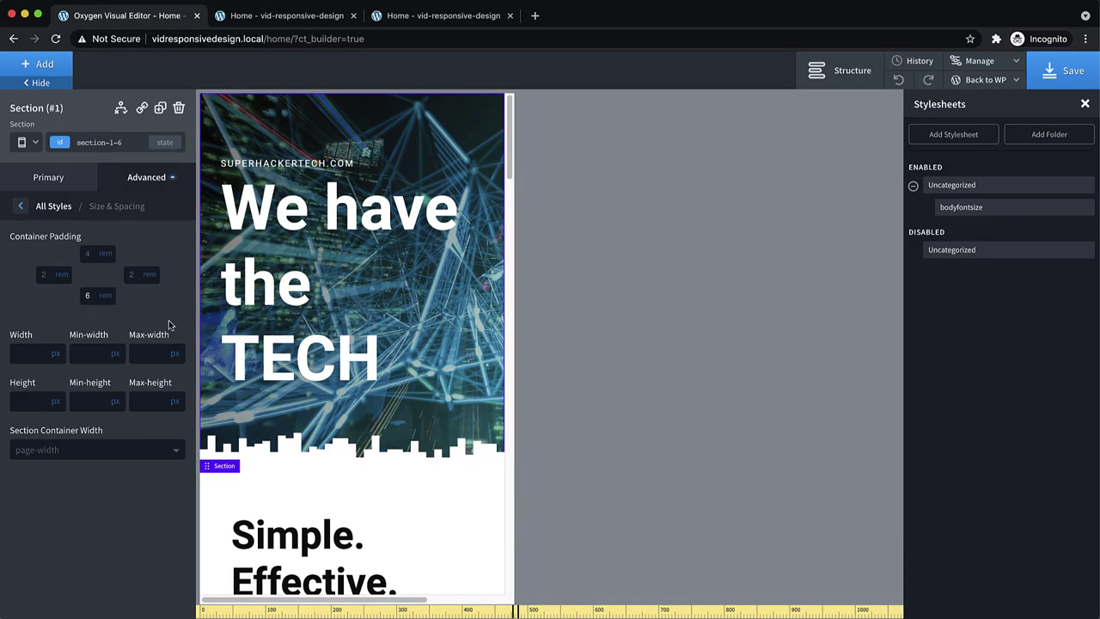
{"action": "double_click", "coordinate": [87, 297]}
{"action": "type", "text": "8"}
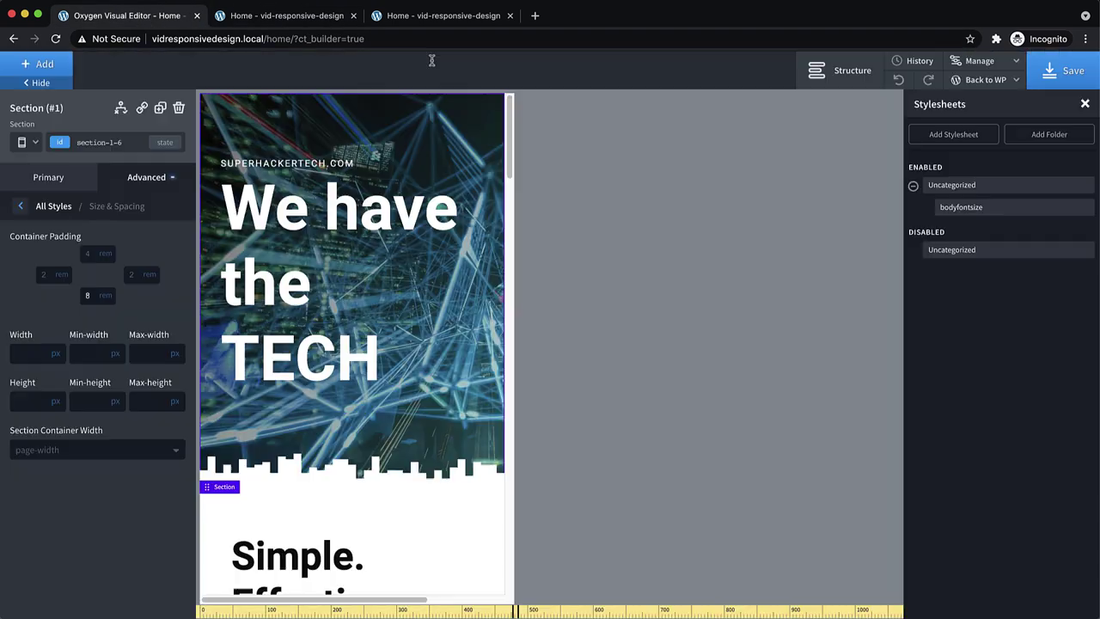
{"action": "left_click", "coordinate": [283, 15]}
{"action": "key", "text": "super+r"}
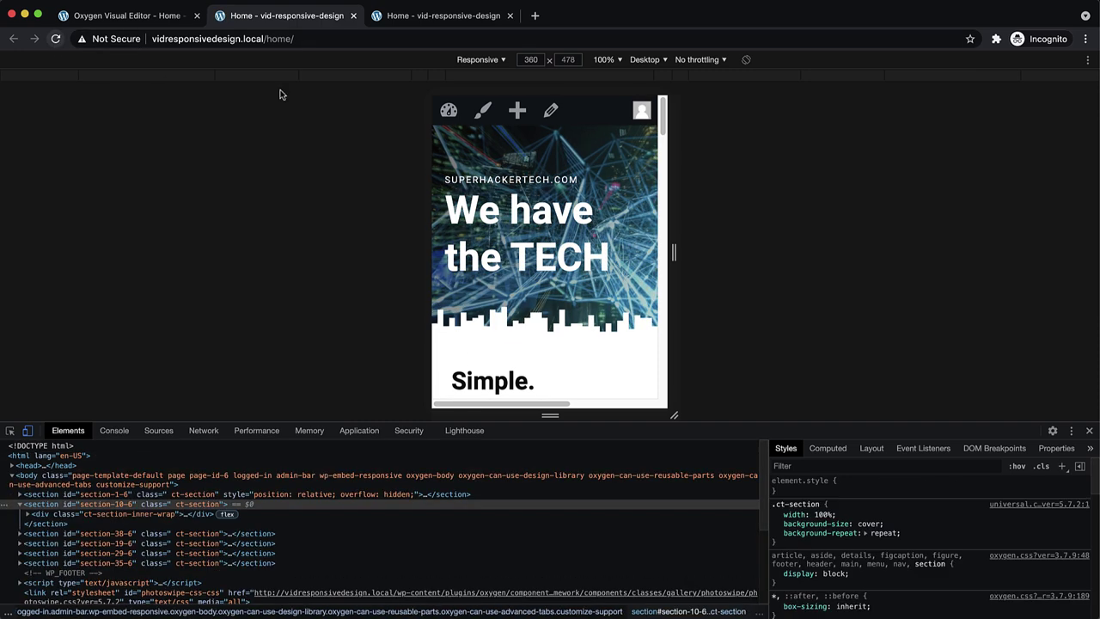
{"action": "left_click_drag", "start_coordinate": [676, 253], "coordinate": [683, 292]}
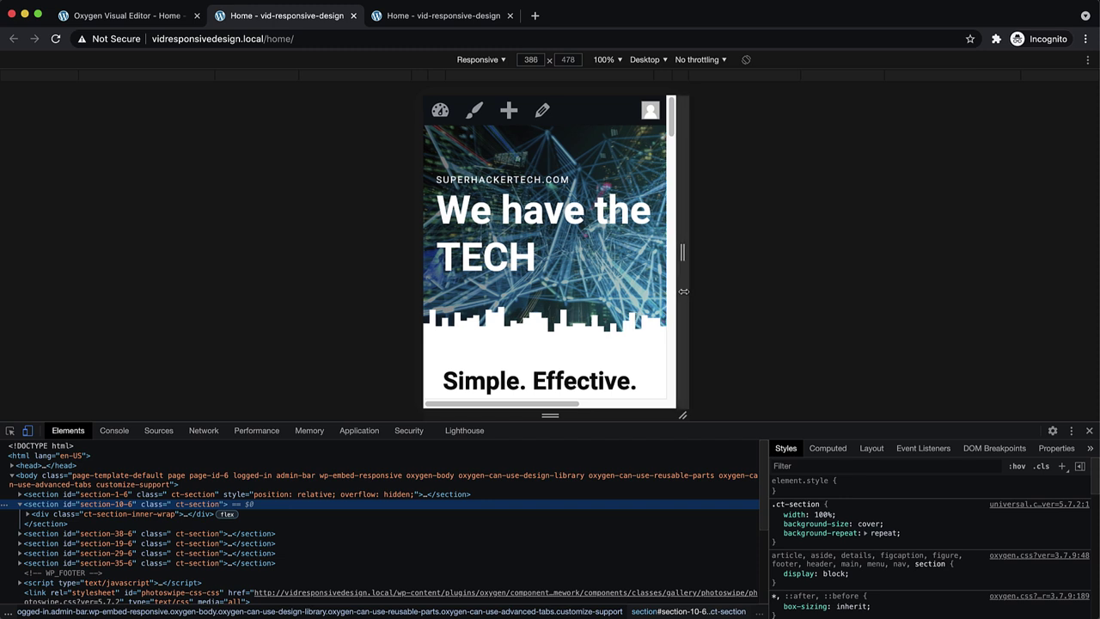
Check in the Oxygen editor which breakpoint holds the hero section's padding override, keeping less than 768px active
{"action": "left_click", "coordinate": [123, 16]}
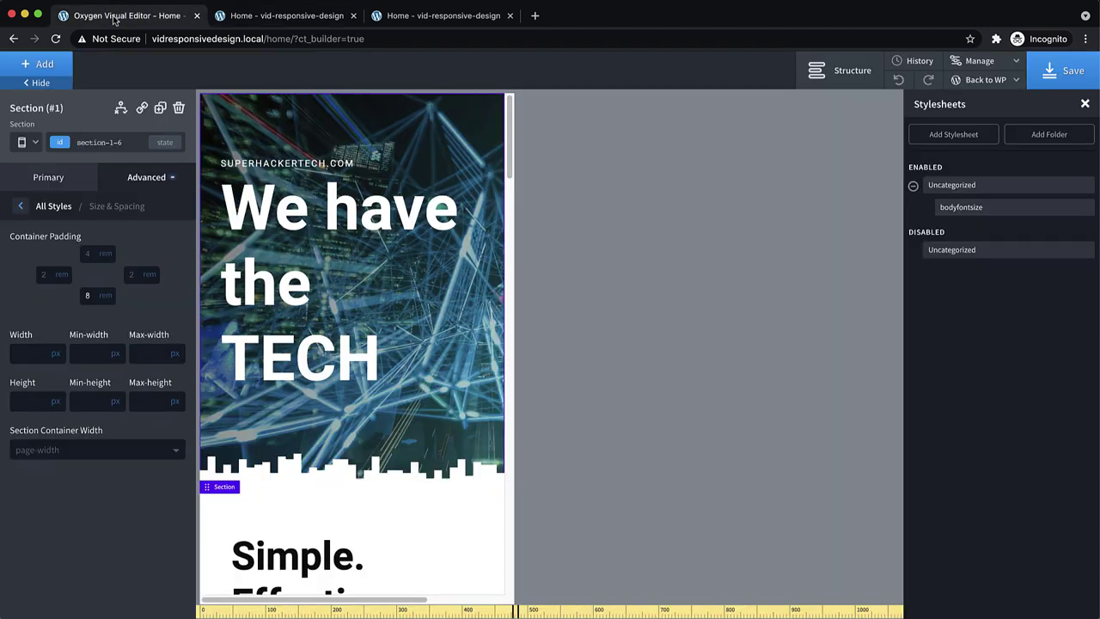
{"action": "left_click", "coordinate": [21, 144]}
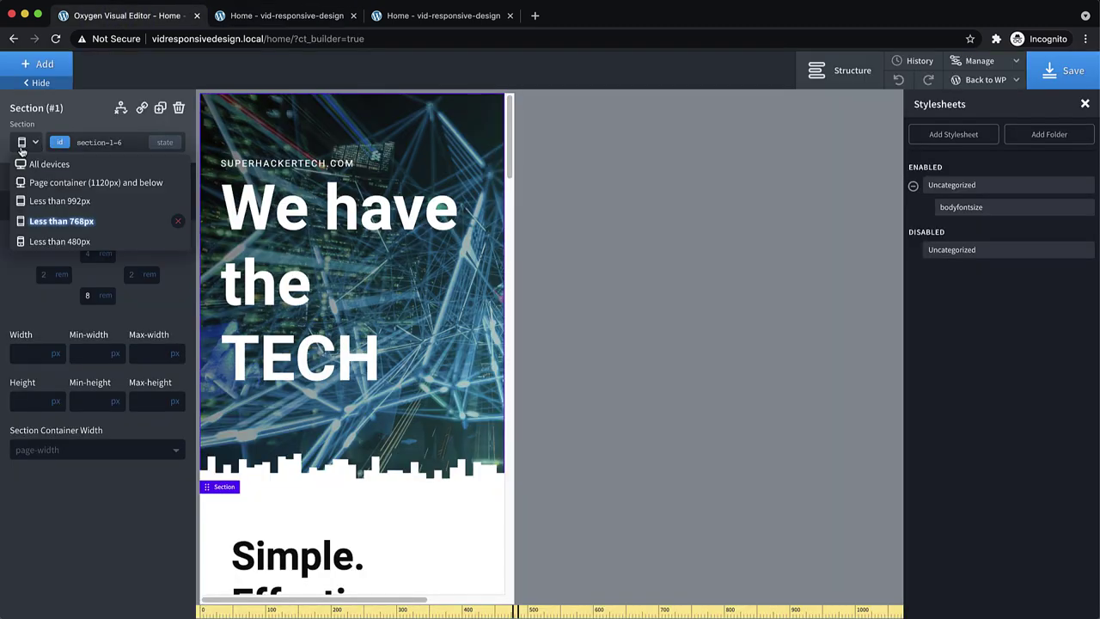
{"action": "left_click", "coordinate": [71, 230]}
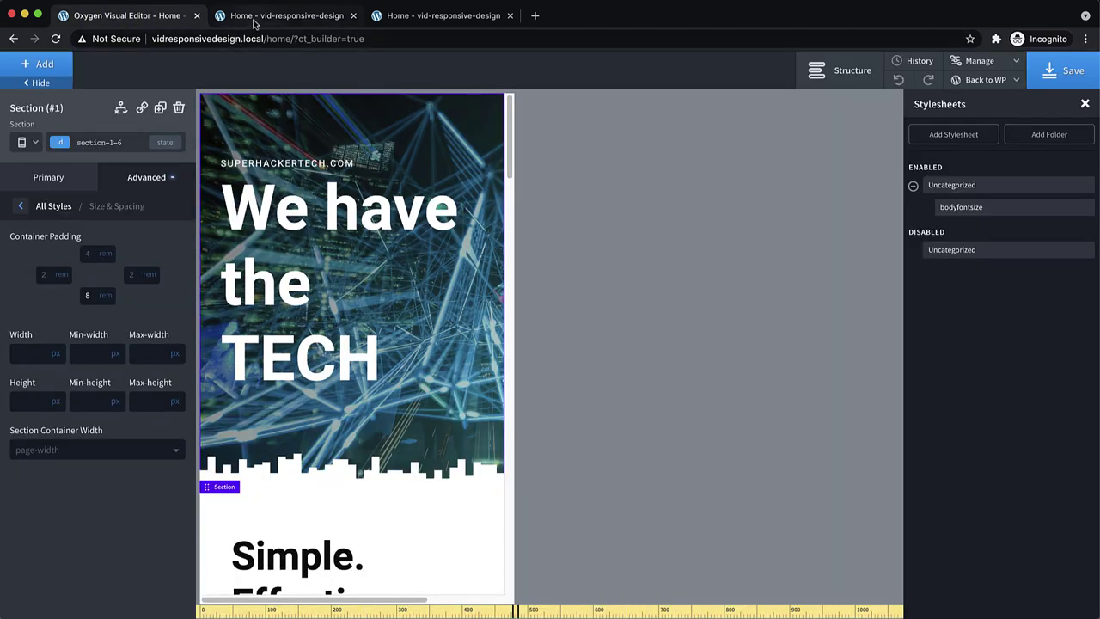
Review the "Simple. Effective." paragraph and light bulb image on the live page at 386 px wide, with the preview area enlarged
{"action": "left_click", "coordinate": [255, 24]}
{"action": "scroll", "coordinate": [620, 237], "scroll_direction": "down", "scroll_amount": 10}
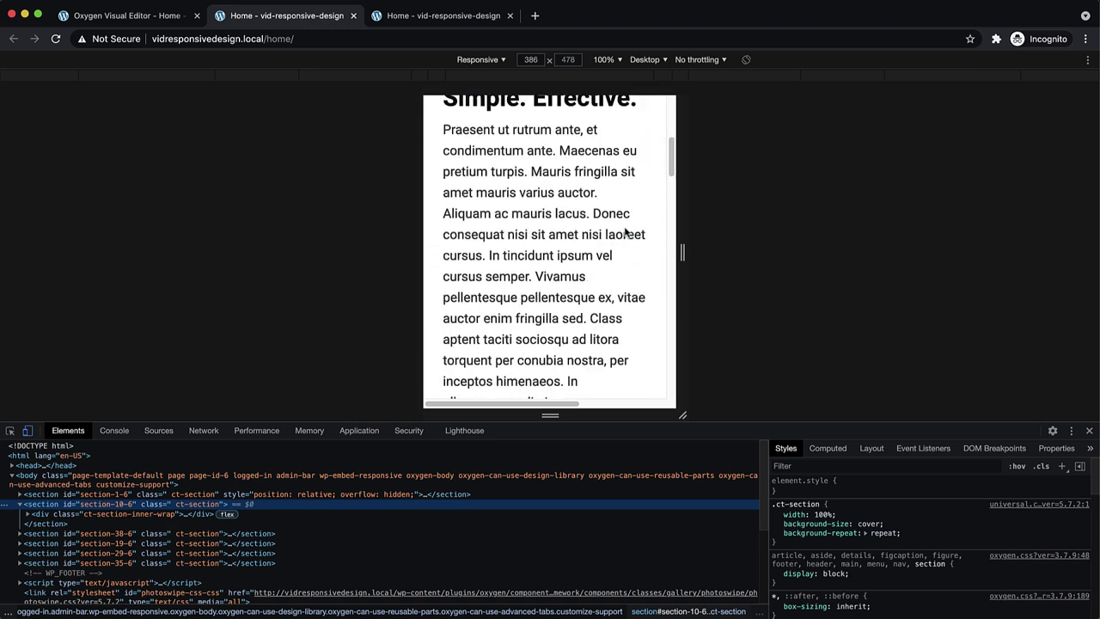
{"action": "scroll", "coordinate": [626, 230], "scroll_direction": "down", "scroll_amount": 3}
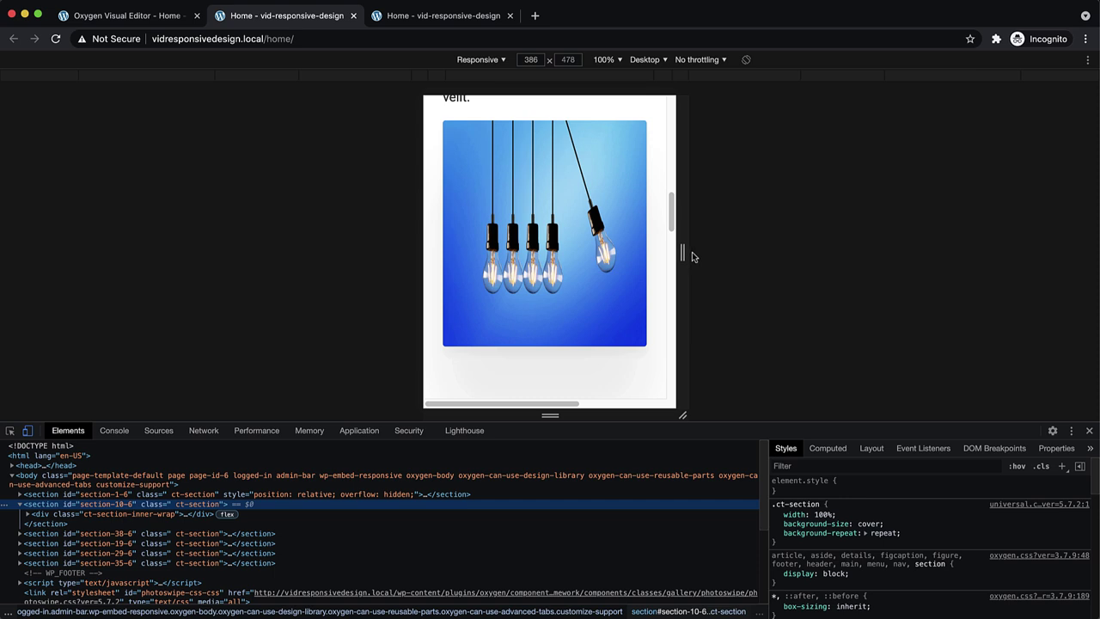
{"action": "mouse_move", "coordinate": [673, 221]}
{"action": "left_mouse_down"}
{"action": "mouse_move", "coordinate": [672, 207]}
{"action": "mouse_move", "coordinate": [672, 218]}
{"action": "left_mouse_up"}
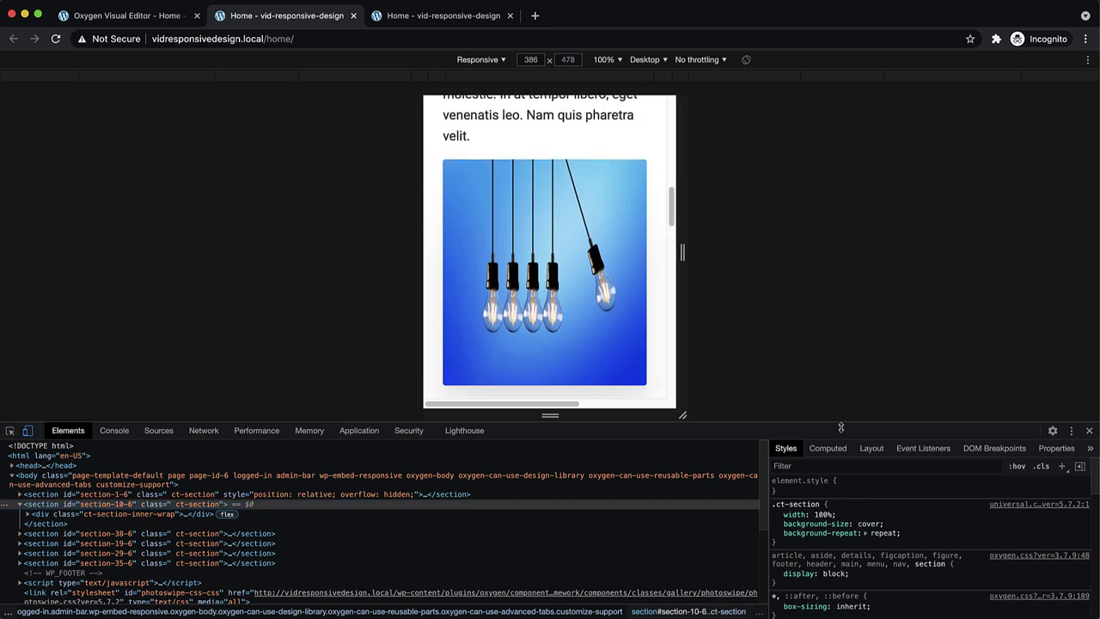
{"action": "left_click_drag", "start_coordinate": [841, 427], "coordinate": [840, 577]}
{"action": "scroll", "coordinate": [626, 273], "scroll_direction": "up", "scroll_amount": 5}
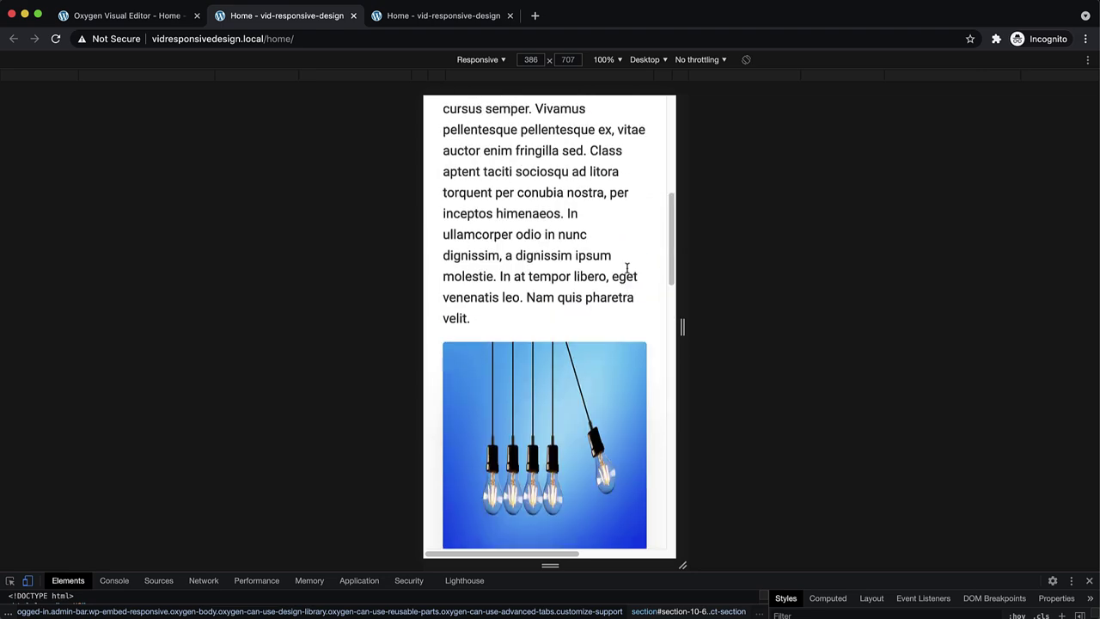
{"action": "scroll", "coordinate": [626, 272], "scroll_direction": "down", "scroll_amount": 4}
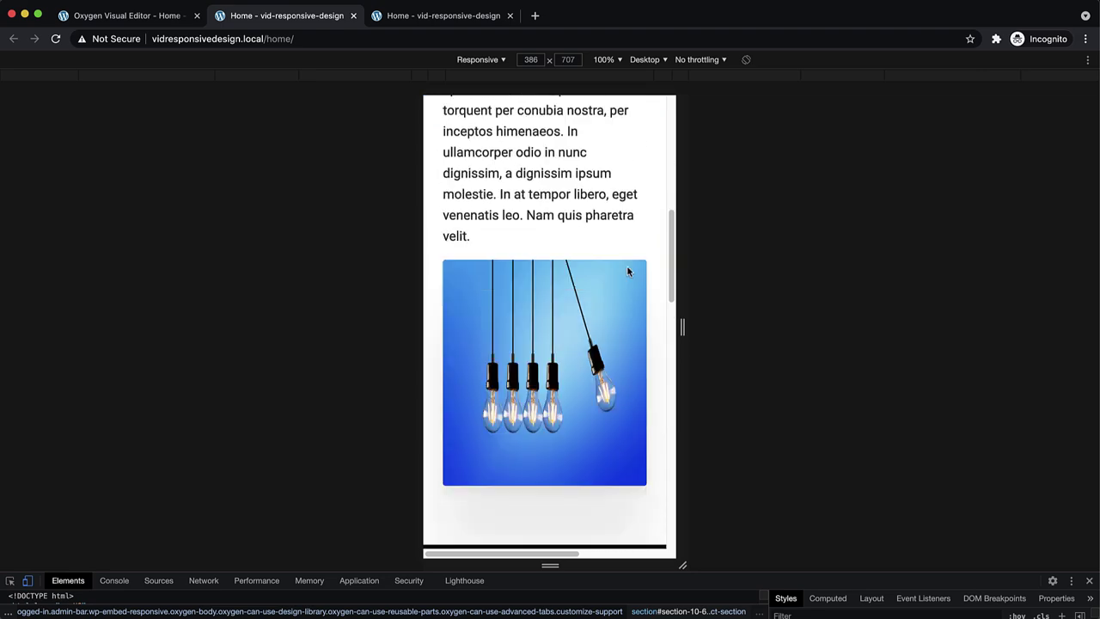
Compare the light bulb image and text layout with the live preview widened to about 994 px and narrowed to about 420 px
{"action": "left_click_drag", "start_coordinate": [693, 315], "coordinate": [879, 314]}
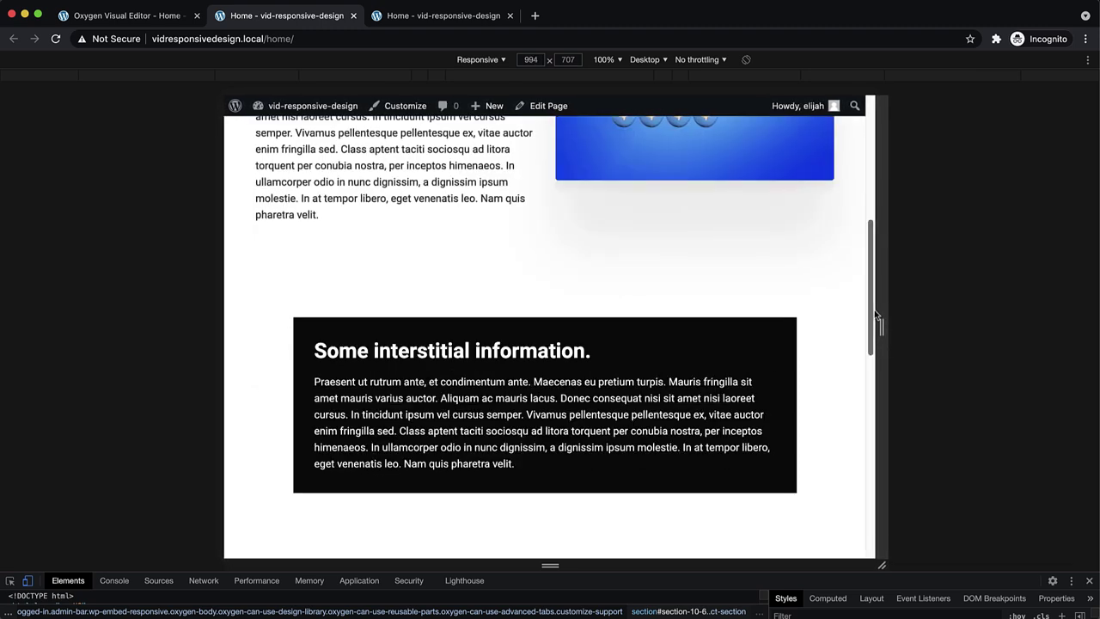
{"action": "scroll", "coordinate": [856, 323], "scroll_direction": "up", "scroll_amount": 3}
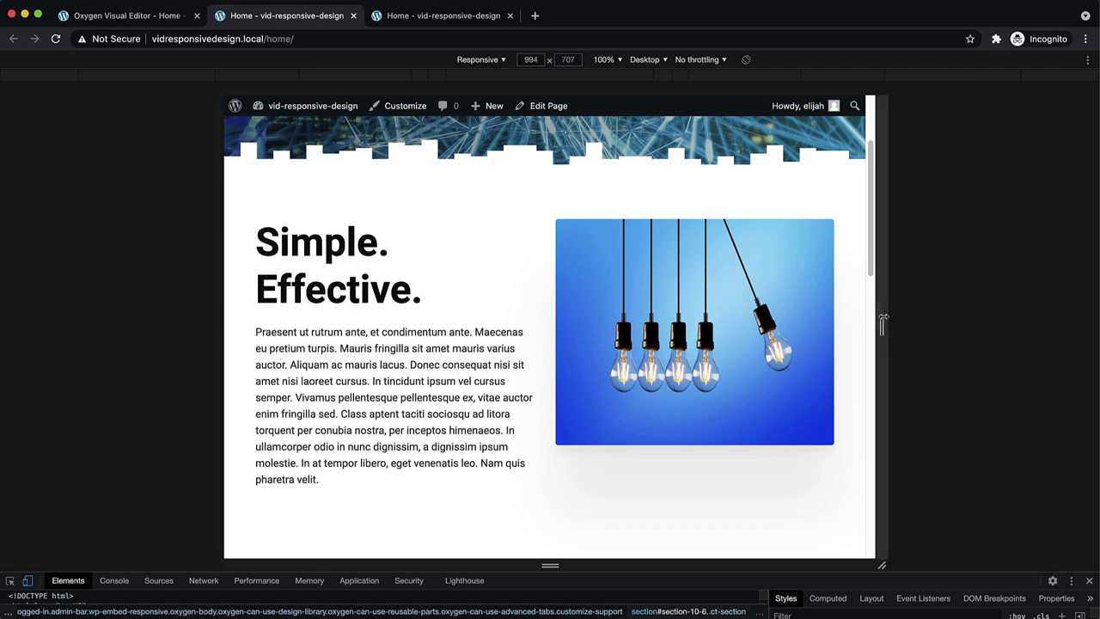
{"action": "left_click_drag", "start_coordinate": [879, 319], "coordinate": [692, 330]}
{"action": "scroll", "coordinate": [656, 346], "scroll_direction": "down", "scroll_amount": 5}
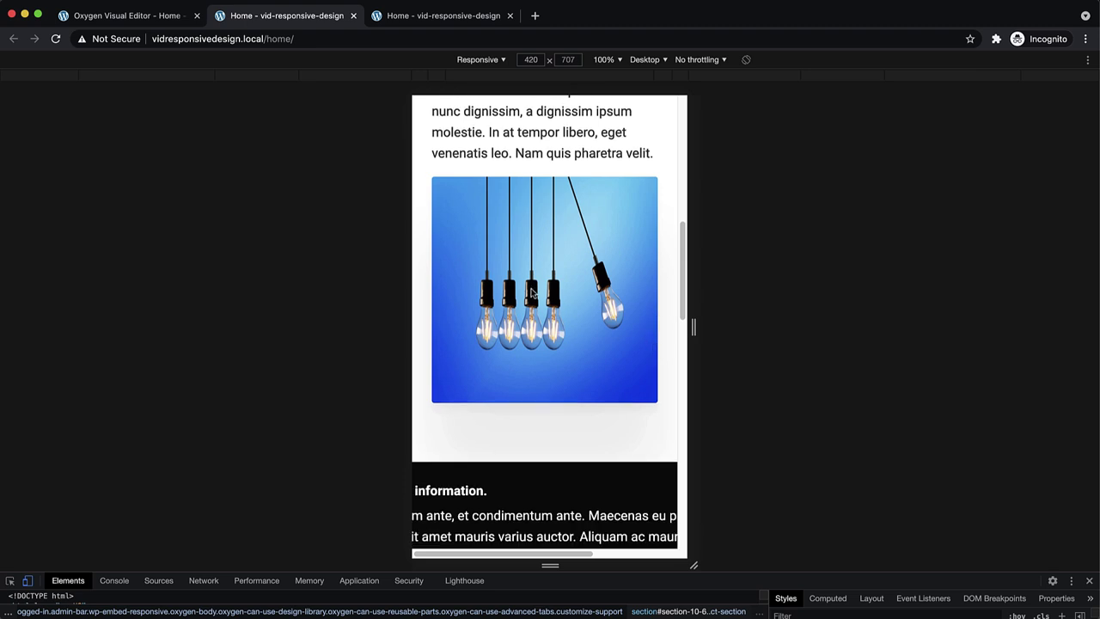
{"action": "scroll", "coordinate": [599, 295], "scroll_direction": "up", "scroll_amount": 1}
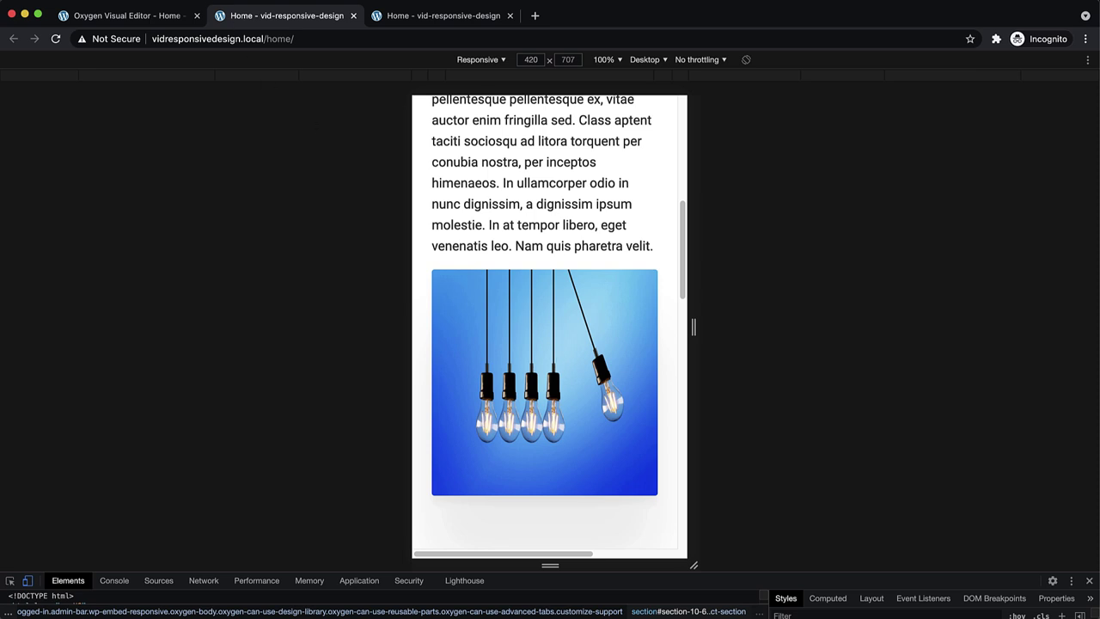
In the Oxygen editor, switch to the All devices view, clear the light bulb image's height, and save the page
{"action": "left_click", "coordinate": [158, 19]}
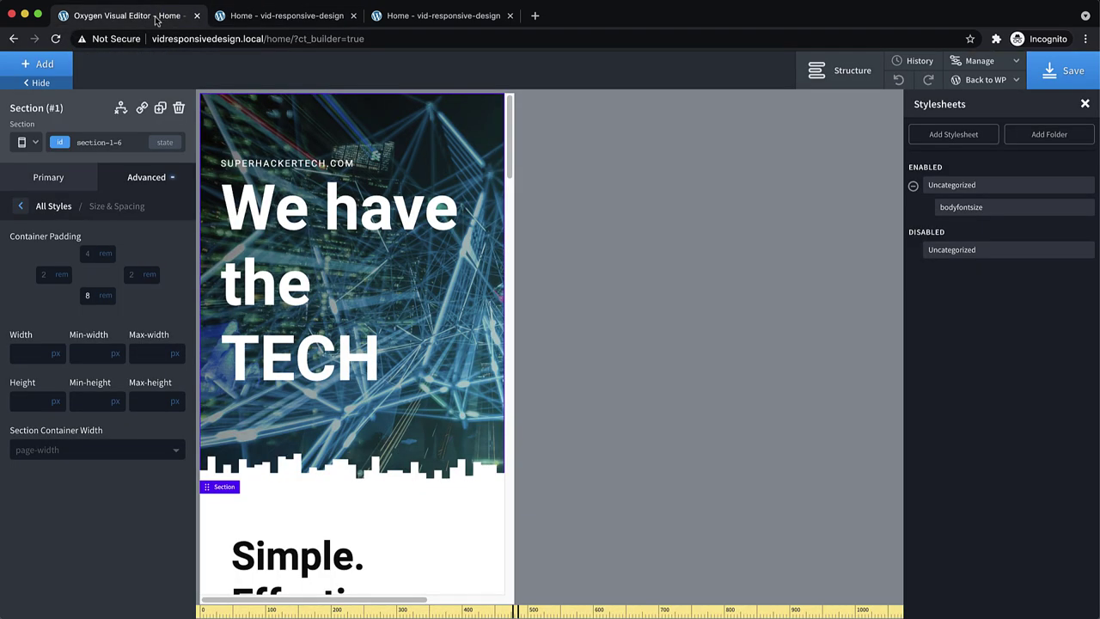
{"action": "left_click", "coordinate": [22, 142]}
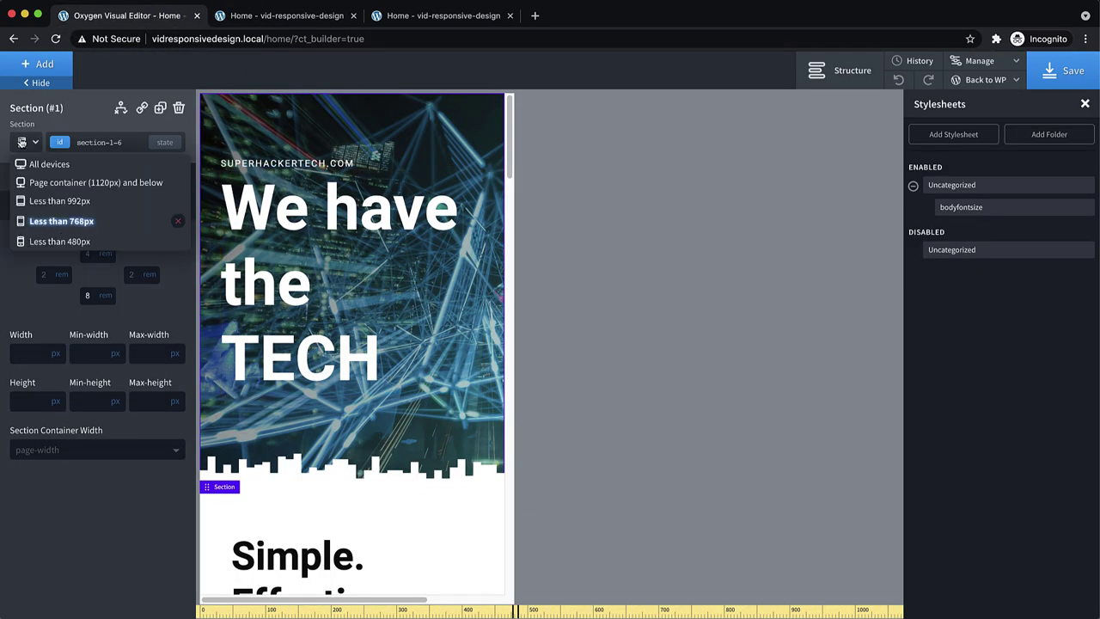
{"action": "left_click", "coordinate": [27, 165]}
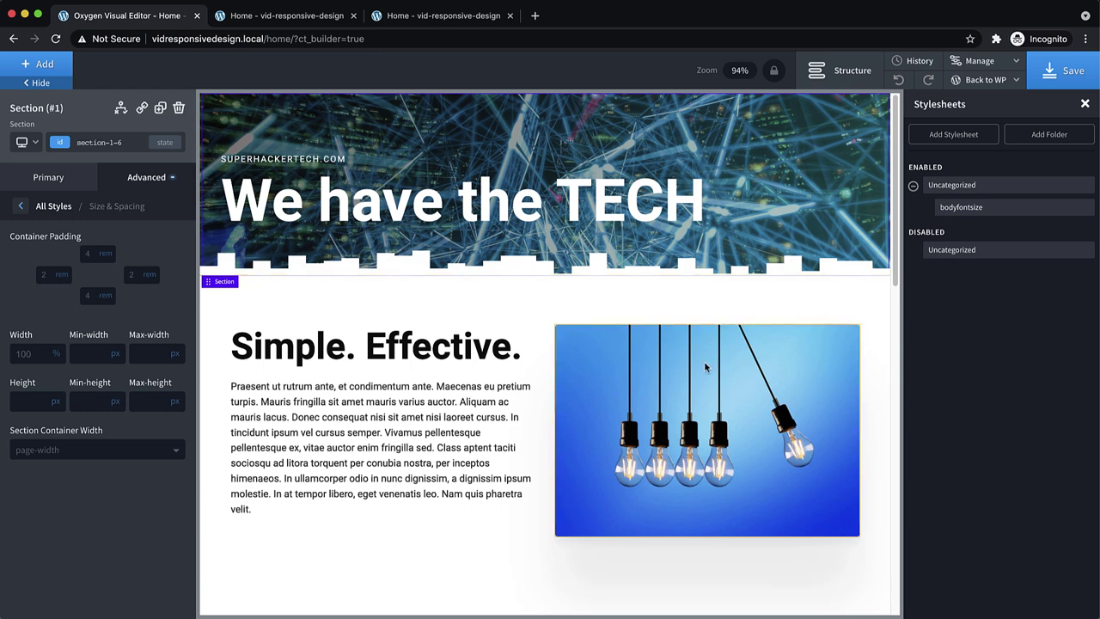
{"action": "left_click", "coordinate": [653, 378]}
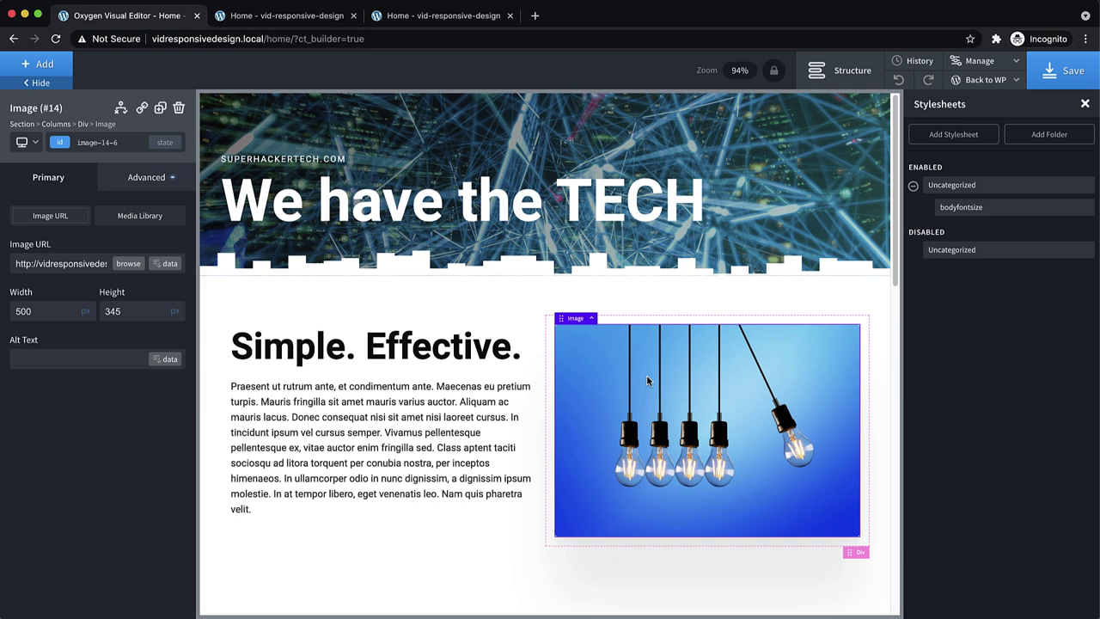
{"action": "double_click", "coordinate": [126, 312]}
{"action": "key", "text": "BackSpace"}
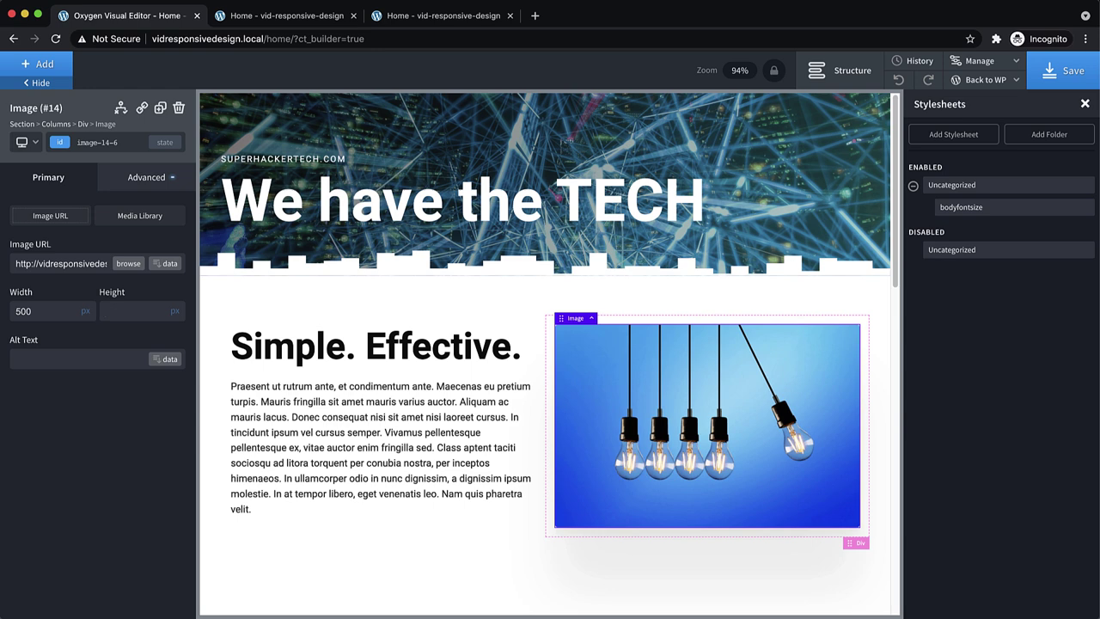
{"action": "left_click", "coordinate": [1062, 76]}
Reload the live page, widen its preview to 440 px, and compare the light bulb image with the magnifying lens image
{"action": "left_click", "coordinate": [304, 15]}
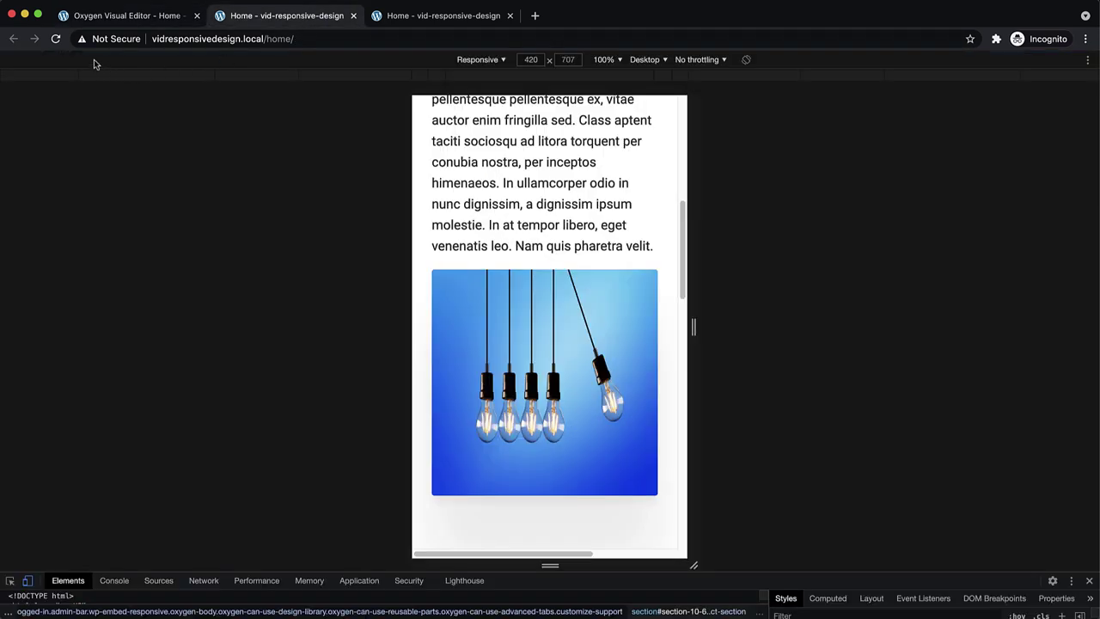
{"action": "left_click", "coordinate": [54, 39]}
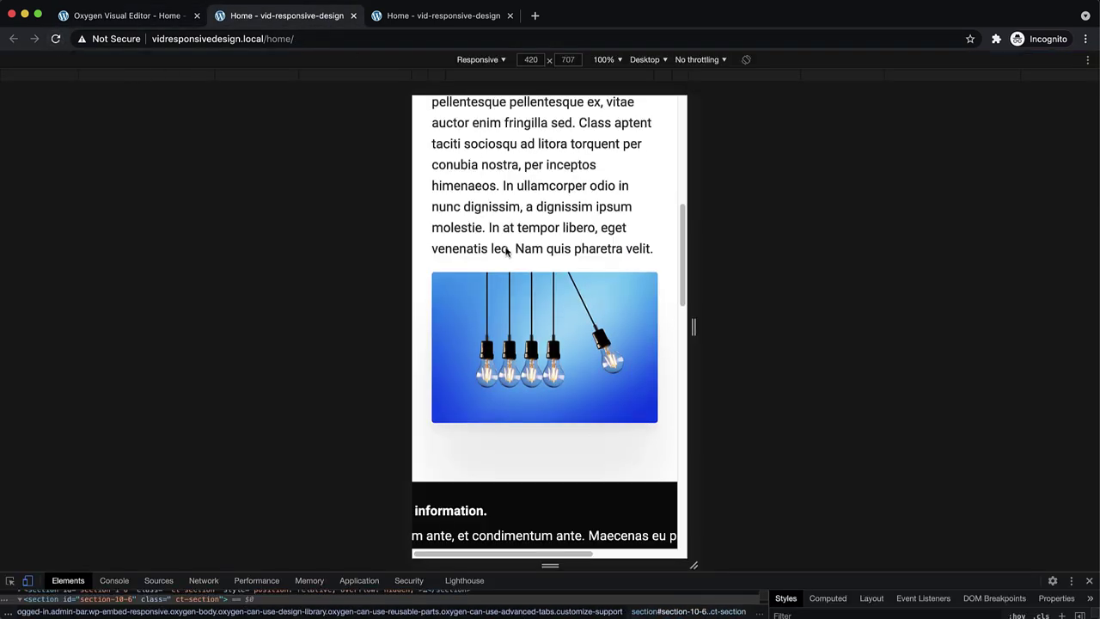
{"action": "mouse_move", "coordinate": [693, 327]}
{"action": "left_mouse_down"}
{"action": "mouse_move", "coordinate": [877, 326]}
{"action": "mouse_move", "coordinate": [666, 328]}
{"action": "mouse_move", "coordinate": [744, 334]}
{"action": "mouse_move", "coordinate": [678, 329]}
{"action": "left_mouse_up"}
{"action": "scroll", "coordinate": [670, 327], "scroll_direction": "down", "scroll_amount": 10}
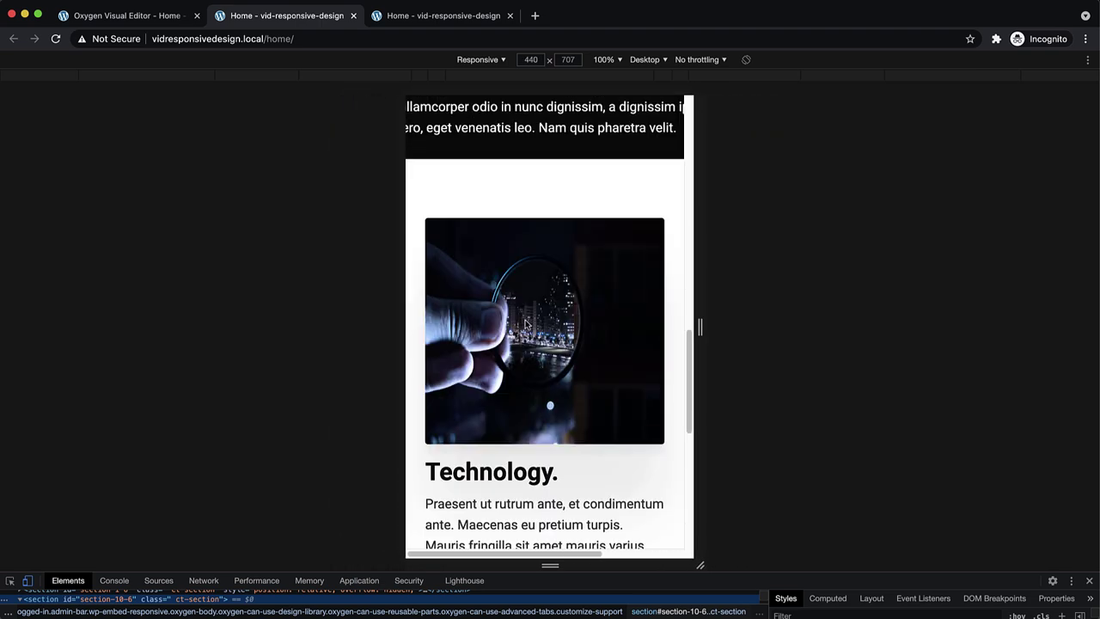
{"action": "scroll", "coordinate": [526, 325], "scroll_direction": "up", "scroll_amount": 8}
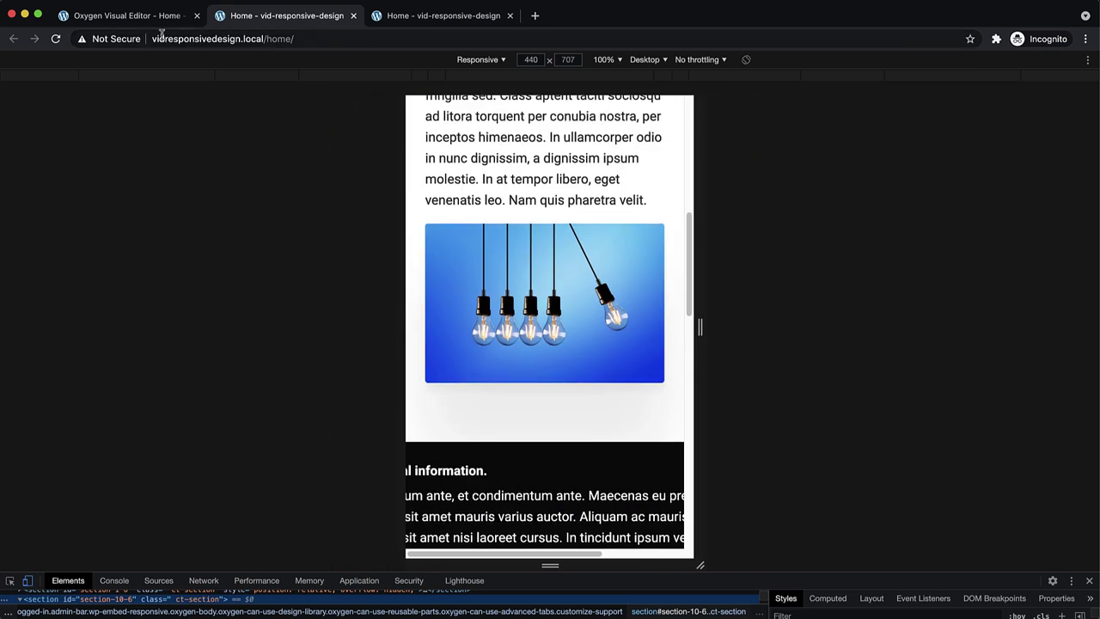
In the Oxygen editor, clear the height of the lens image beside the "Technology." heading and save the page
{"action": "left_click", "coordinate": [143, 25]}
{"action": "scroll", "coordinate": [630, 309], "scroll_direction": "down", "scroll_amount": 5}
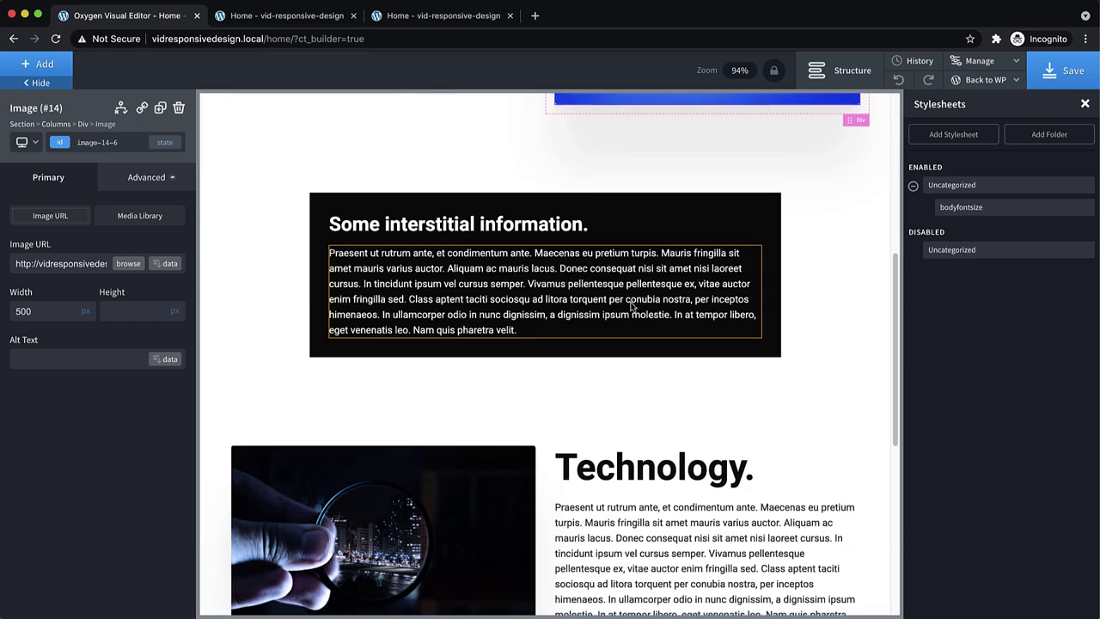
{"action": "scroll", "coordinate": [632, 307], "scroll_direction": "down", "scroll_amount": 2}
{"action": "left_click", "coordinate": [417, 419]}
{"action": "double_click", "coordinate": [123, 315]}
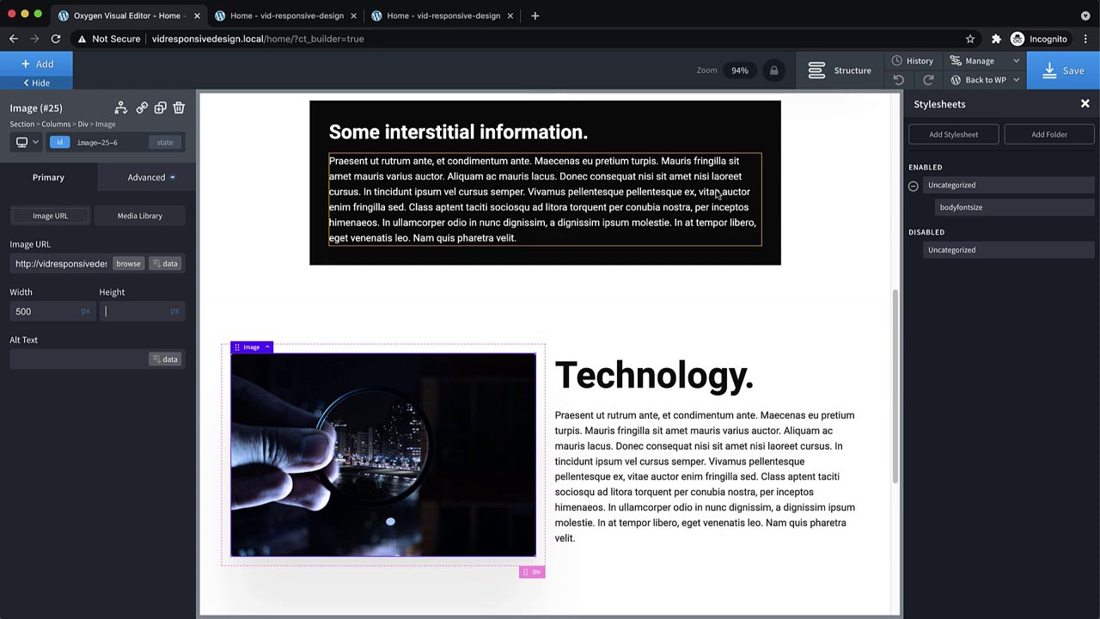
{"action": "left_click", "coordinate": [1089, 69]}
Check the lens image's proportions on the live page and review the stacking order of the "Simple. Effective." text and light bulb image
{"action": "left_click", "coordinate": [284, 16]}
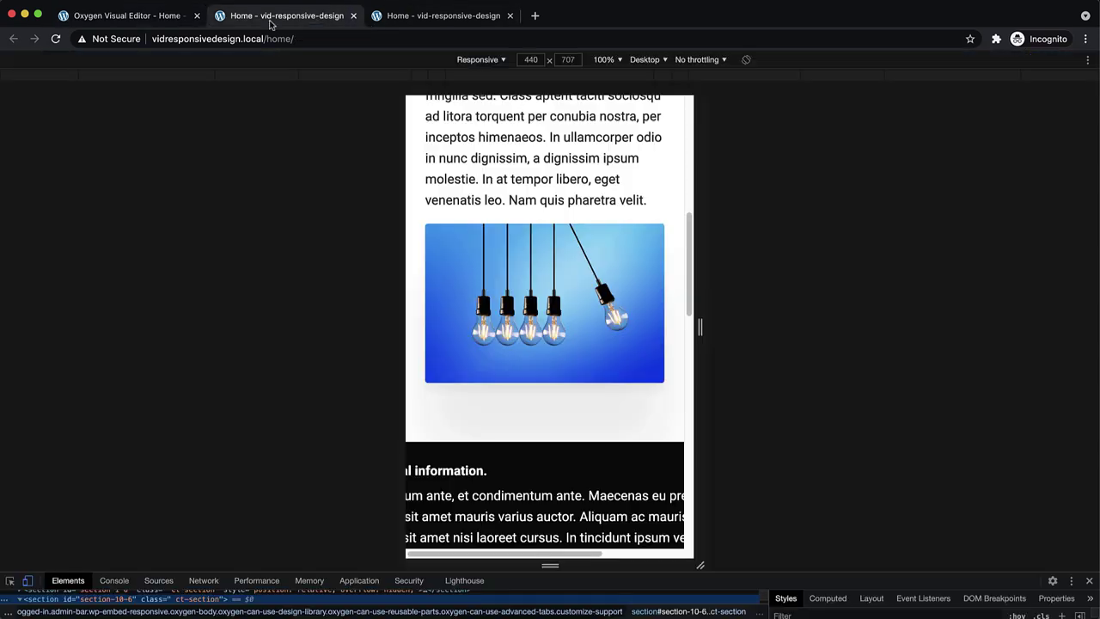
{"action": "scroll", "coordinate": [590, 264], "scroll_direction": "down", "scroll_amount": 10}
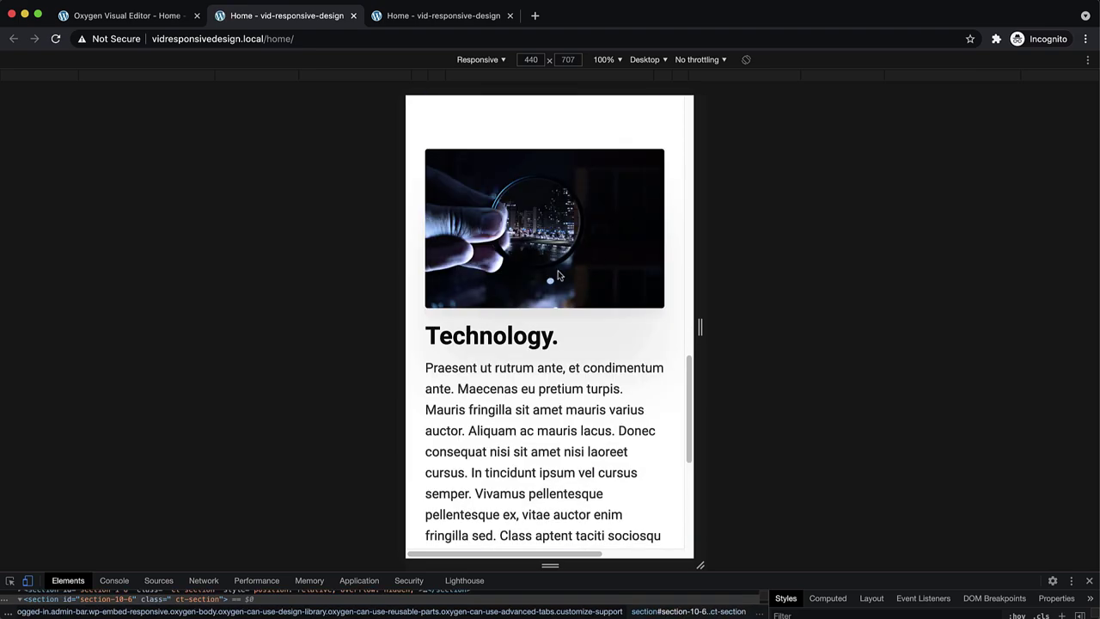
{"action": "scroll", "coordinate": [560, 277], "scroll_direction": "up", "scroll_amount": 10}
{"action": "scroll", "coordinate": [560, 283], "scroll_direction": "up", "scroll_amount": 5}
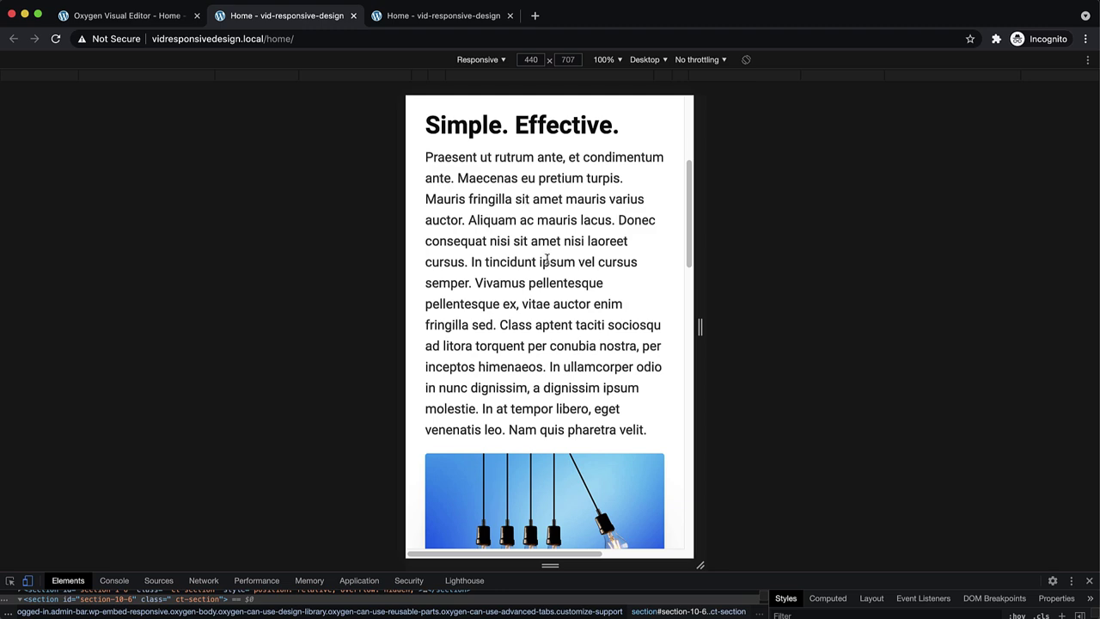
{"action": "left_click_drag", "start_coordinate": [690, 215], "coordinate": [690, 245]}
In the Oxygen editor, set Reverse Column Order to Less than 992px for the columns holding "Simple. Effective." and the light bulb image
{"action": "left_click", "coordinate": [110, 17]}
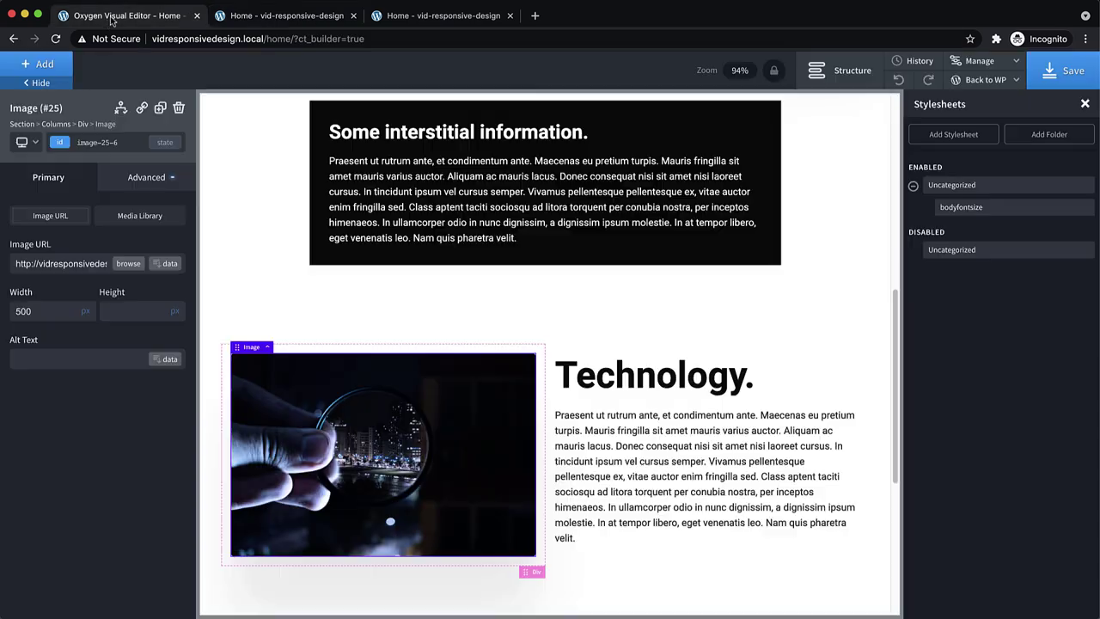
{"action": "scroll", "coordinate": [645, 312], "scroll_direction": "up", "scroll_amount": 5}
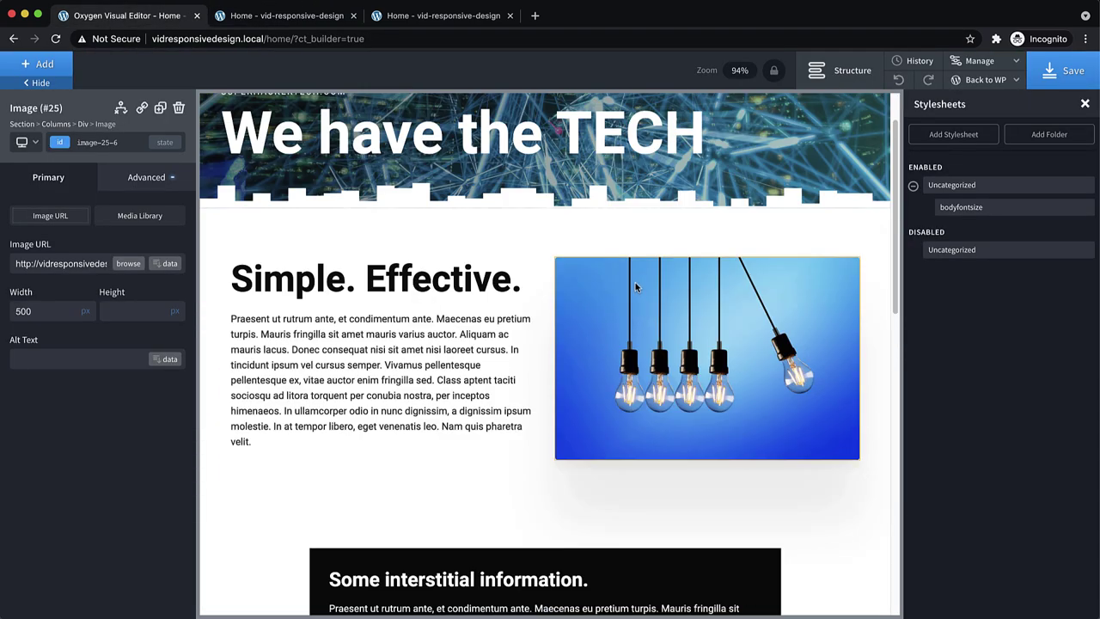
{"action": "left_click", "coordinate": [537, 280]}
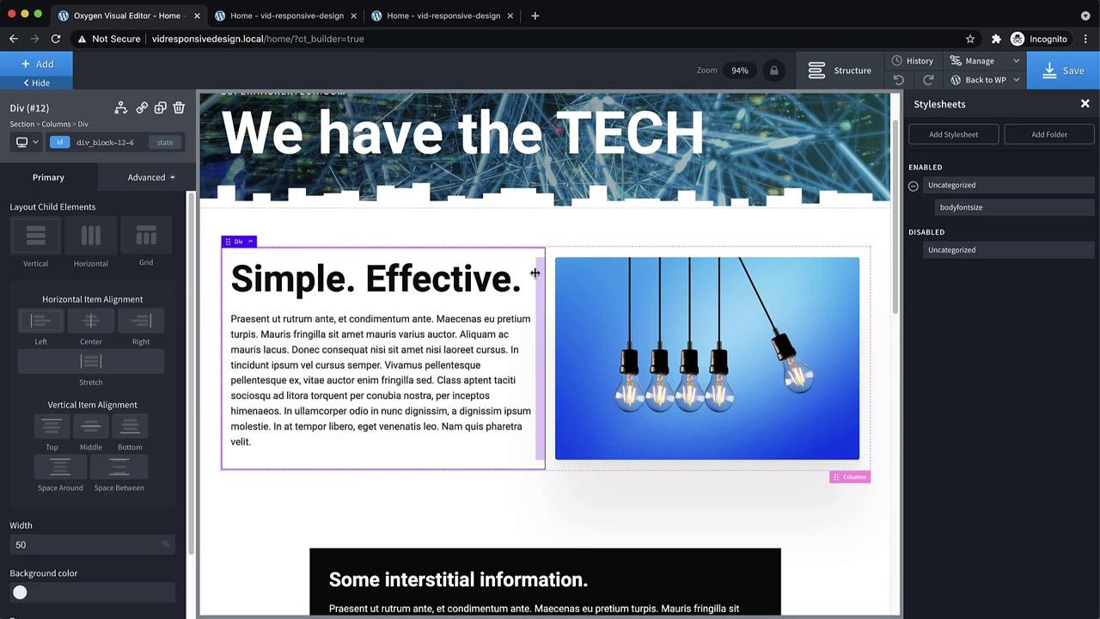
{"action": "left_click", "coordinate": [863, 484]}
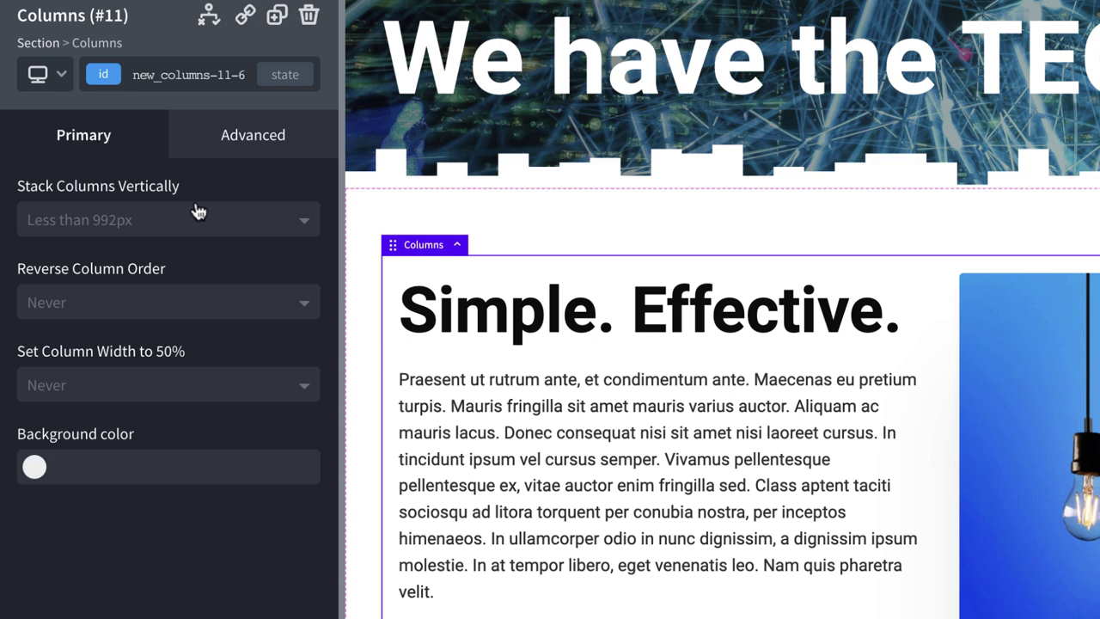
{"action": "left_click", "coordinate": [74, 320]}
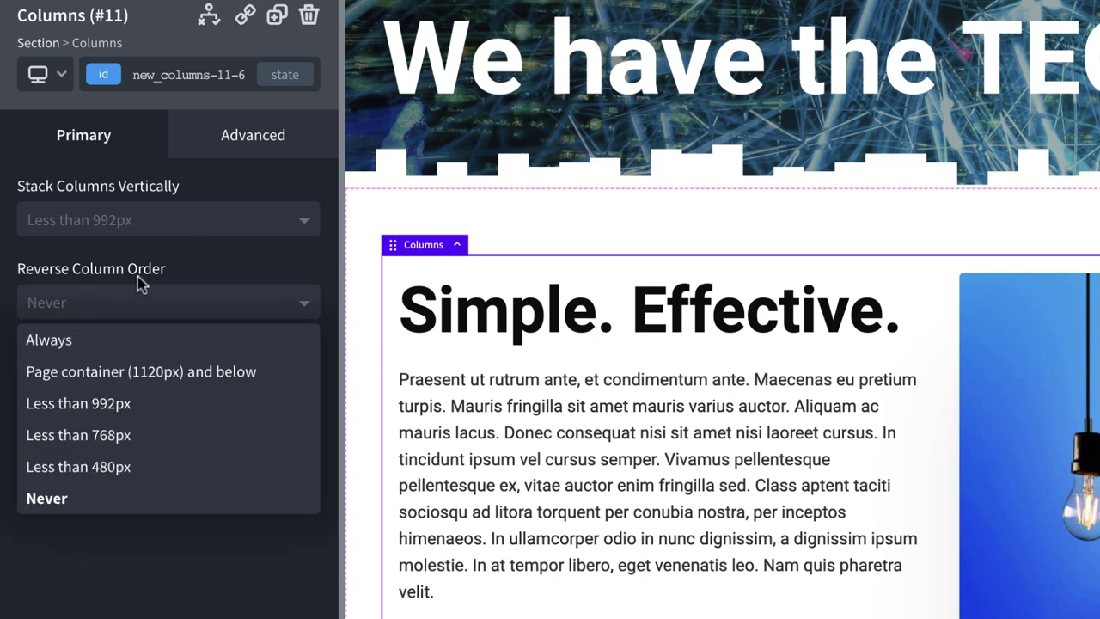
{"action": "left_click", "coordinate": [103, 403]}
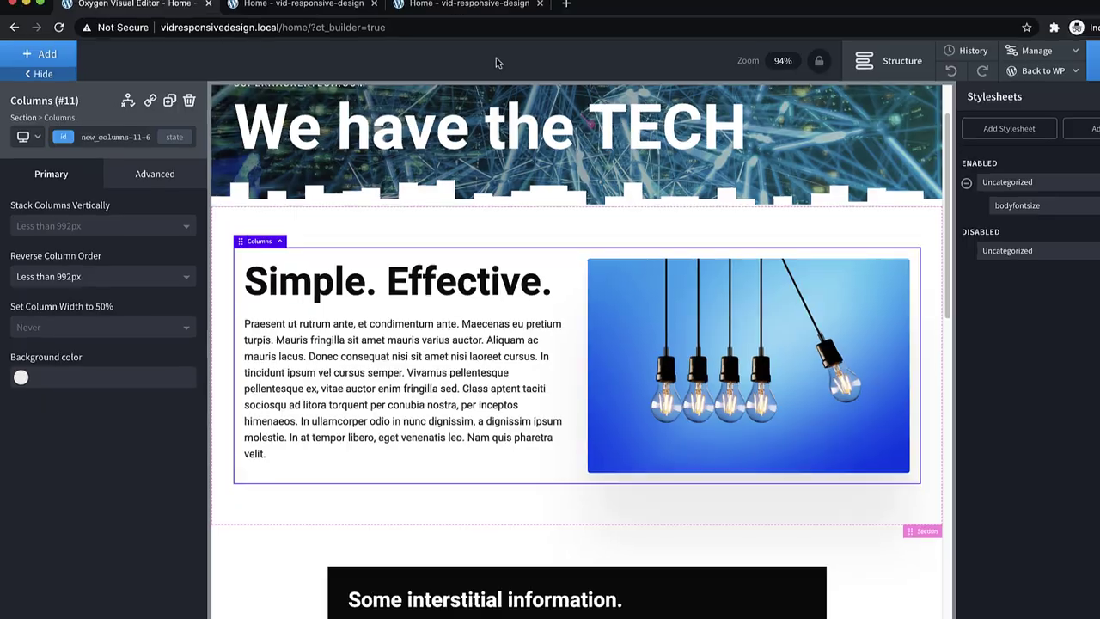
Reload the live page and review the stacked sections from the light bulb image down to Arbitrary Images and the interstitial information block
{"action": "left_click", "coordinate": [311, 11]}
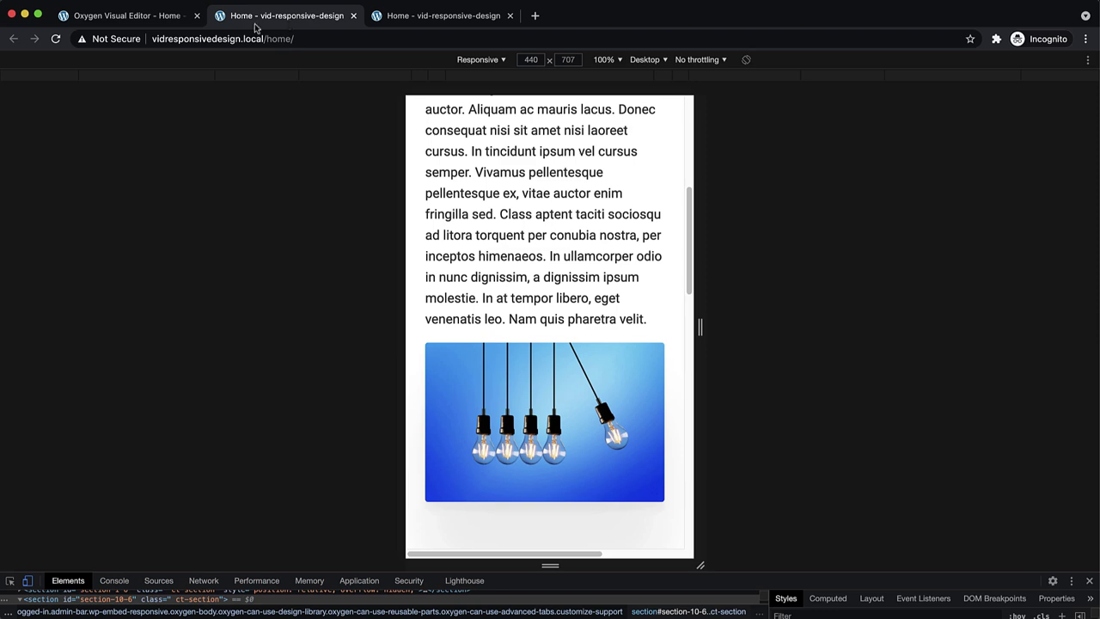
{"action": "left_click", "coordinate": [55, 39]}
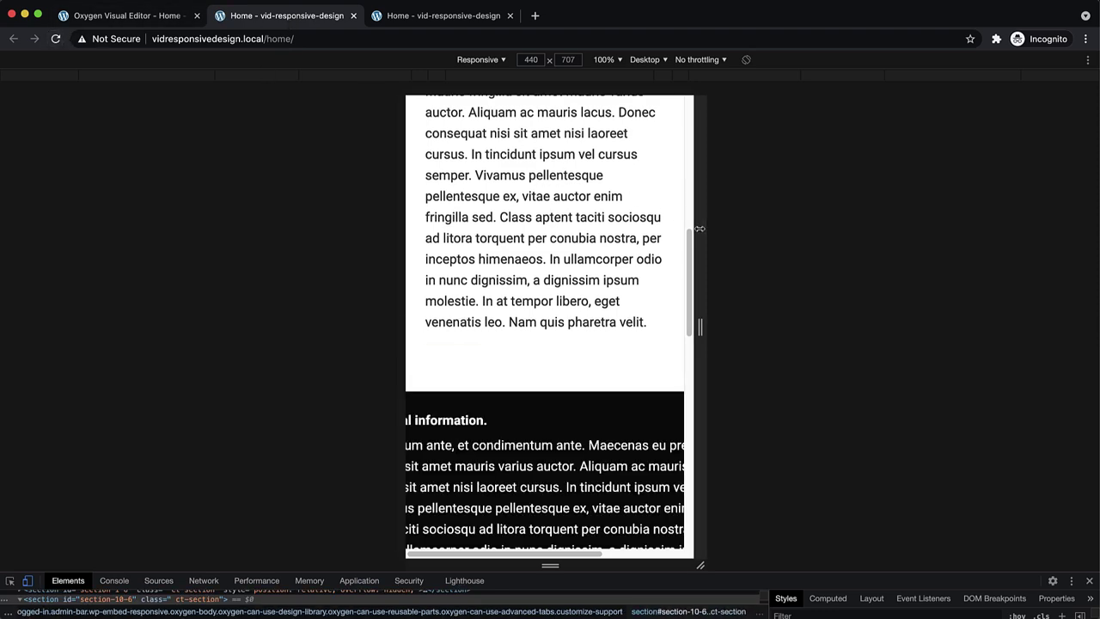
{"action": "scroll", "coordinate": [677, 239], "scroll_direction": "up", "scroll_amount": 5}
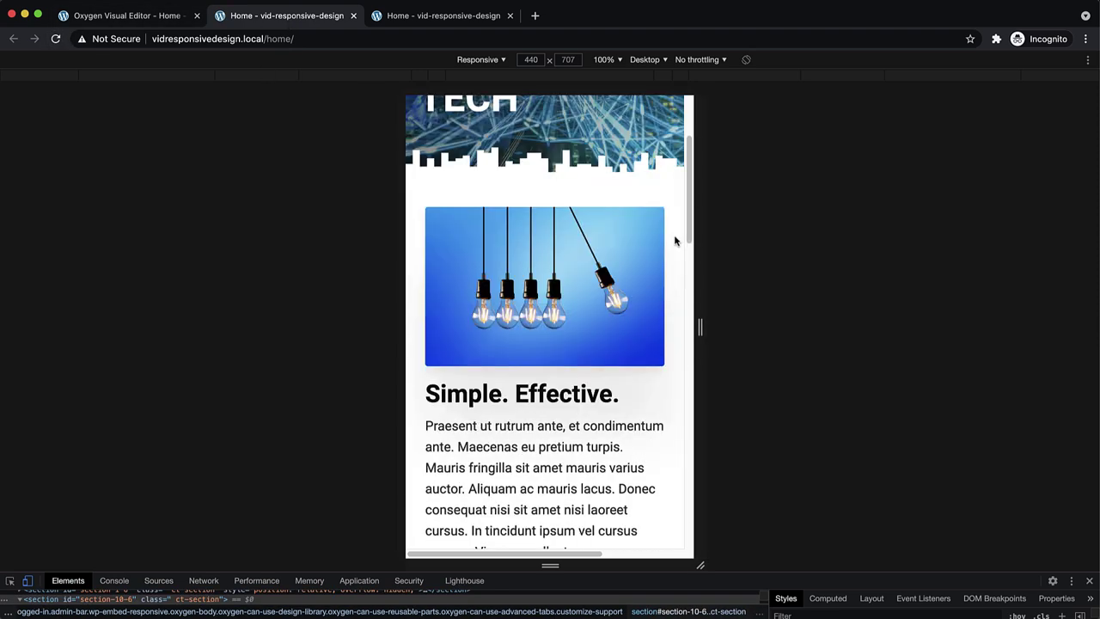
{"action": "scroll", "coordinate": [693, 219], "scroll_direction": "down", "scroll_amount": 3}
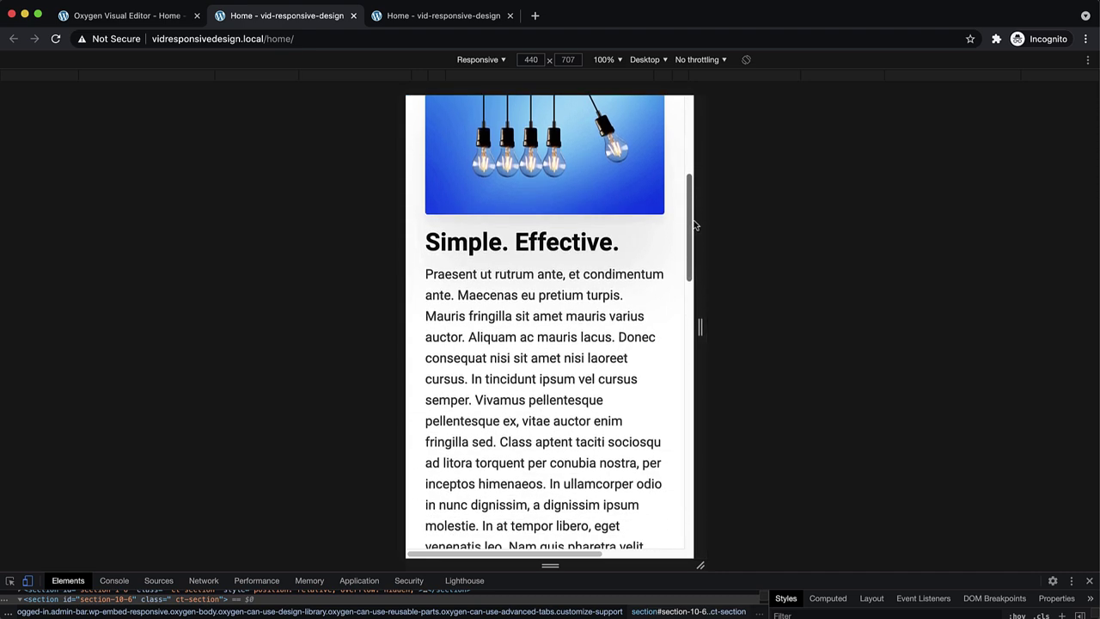
{"action": "scroll", "coordinate": [695, 225], "scroll_direction": "down", "scroll_amount": 15}
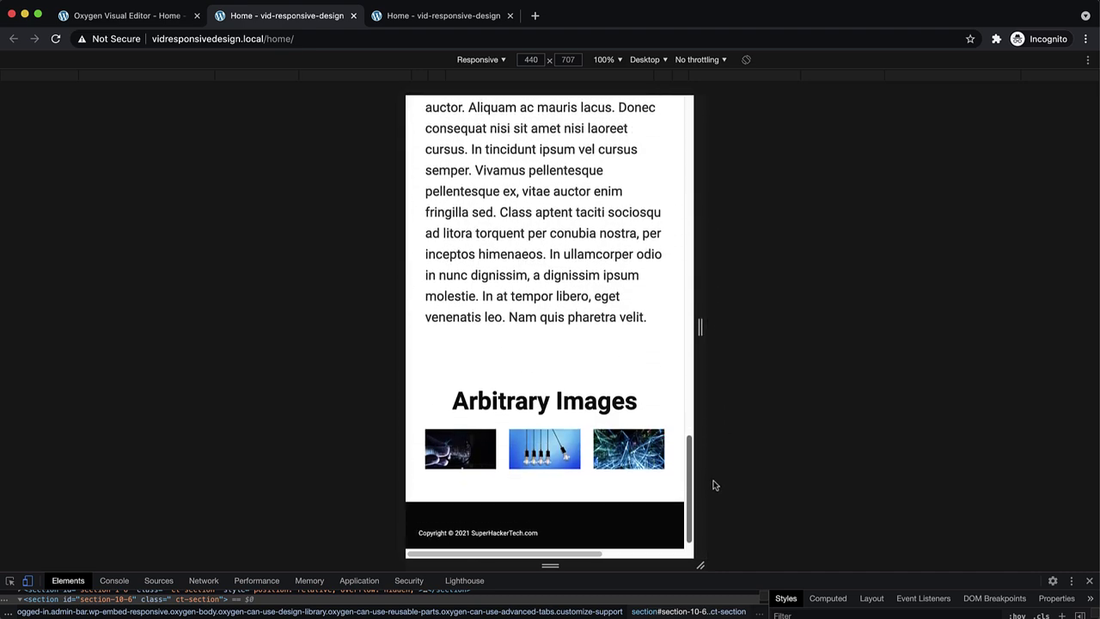
{"action": "left_click_drag", "start_coordinate": [688, 507], "coordinate": [700, 325]}
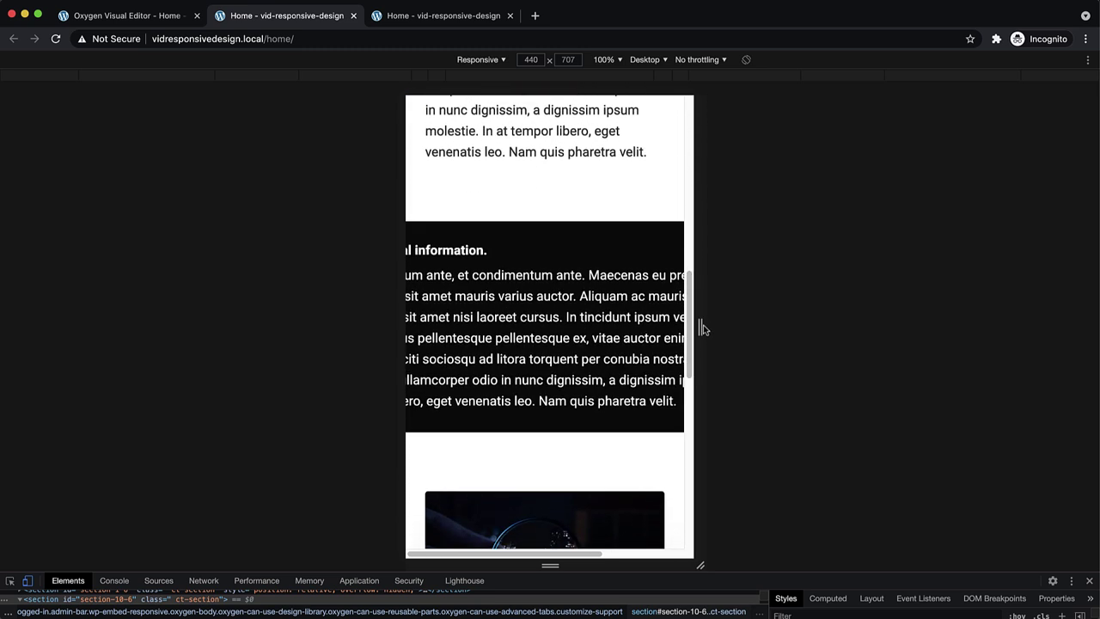
{"action": "mouse_move", "coordinate": [580, 552]}
{"action": "left_mouse_down"}
{"action": "mouse_move", "coordinate": [660, 552]}
{"action": "mouse_move", "coordinate": [580, 553]}
{"action": "left_mouse_up"}
Examine the interstitial information section in the iPhone 5/SE device preview, then return the preview to Responsive
{"action": "left_click", "coordinate": [478, 62]}
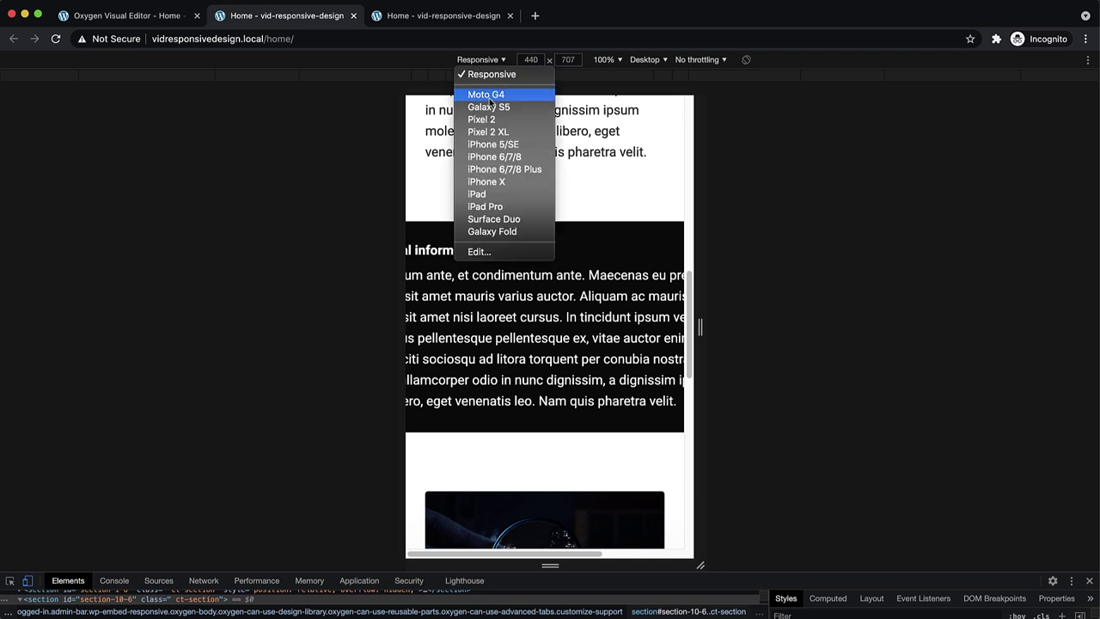
{"action": "left_click", "coordinate": [491, 145]}
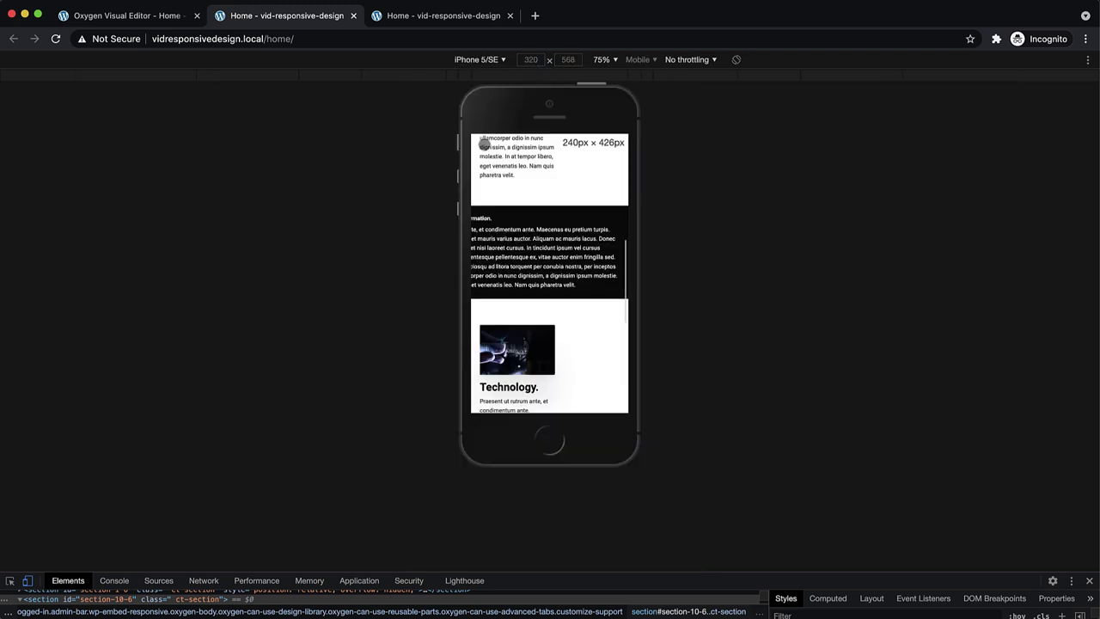
{"action": "scroll", "coordinate": [573, 282], "scroll_direction": "up", "scroll_amount": 1}
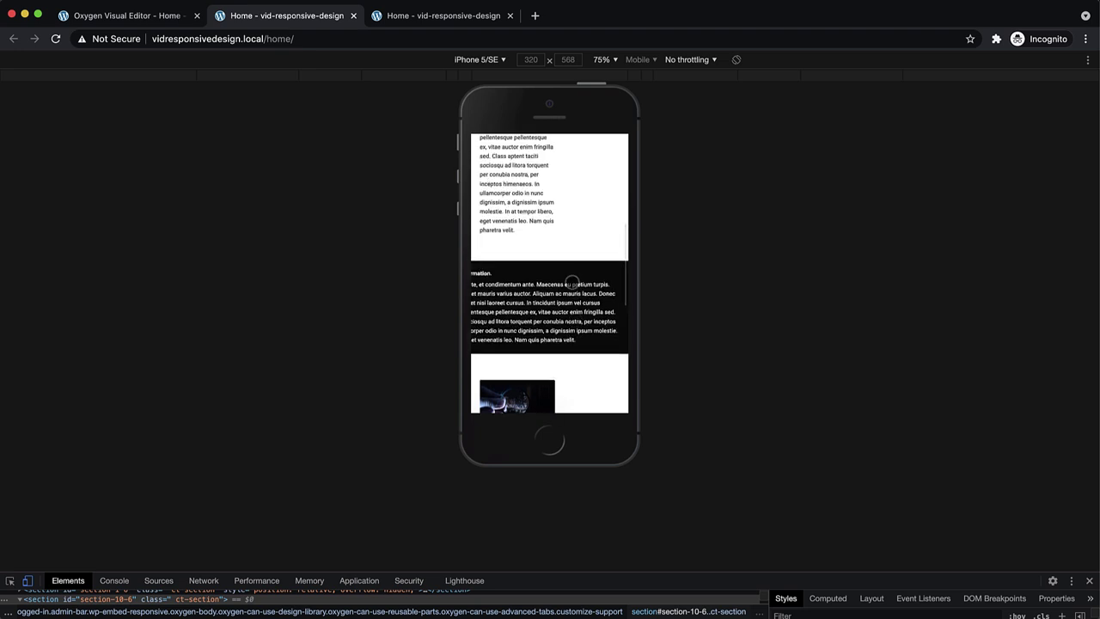
{"action": "scroll", "coordinate": [573, 282], "scroll_direction": "down", "scroll_amount": 1}
{"action": "scroll", "coordinate": [572, 281], "scroll_direction": "up", "scroll_amount": 1}
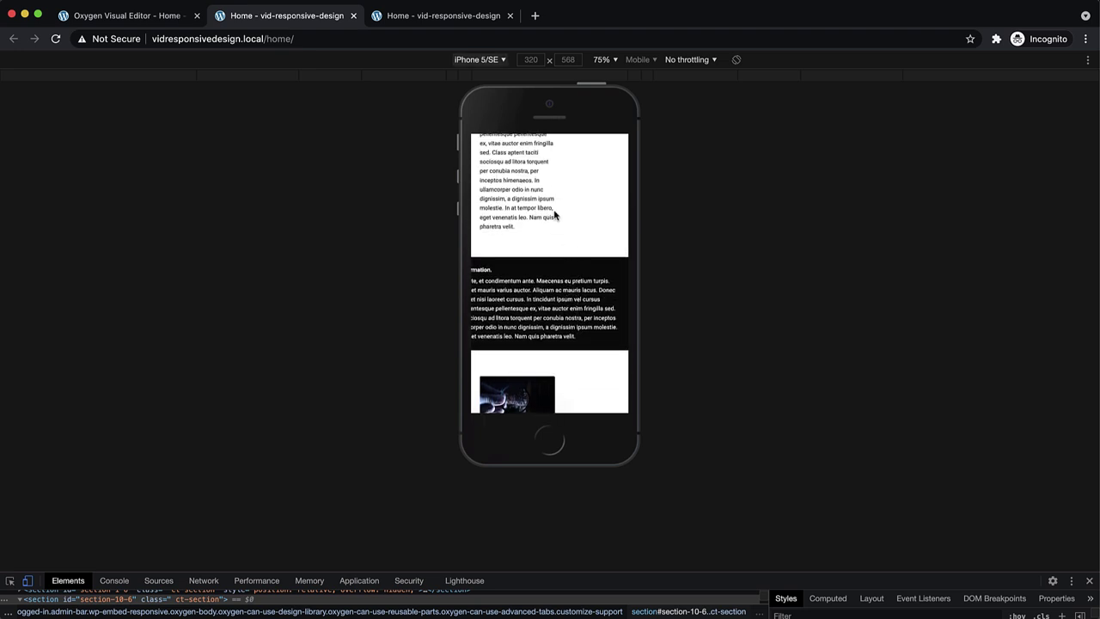
{"action": "left_click", "coordinate": [486, 59]}
{"action": "left_click", "coordinate": [485, 74]}
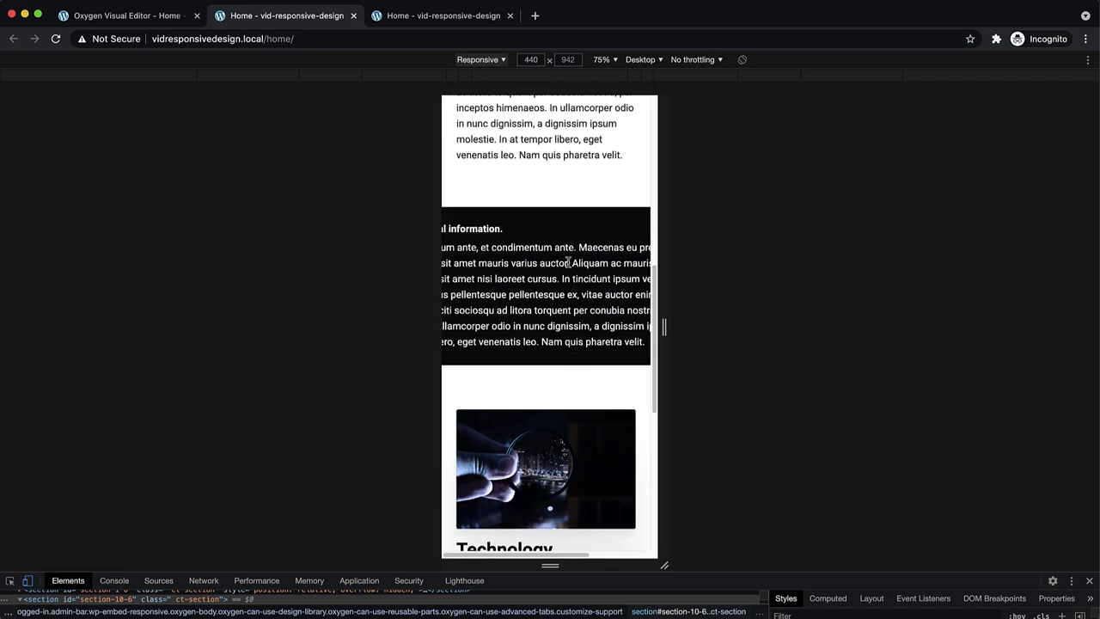
Outline every element on the live page by adding a body * rule with border: 1px solid red in the inspector styles
{"action": "scroll", "coordinate": [639, 292], "scroll_direction": "up", "scroll_amount": 10}
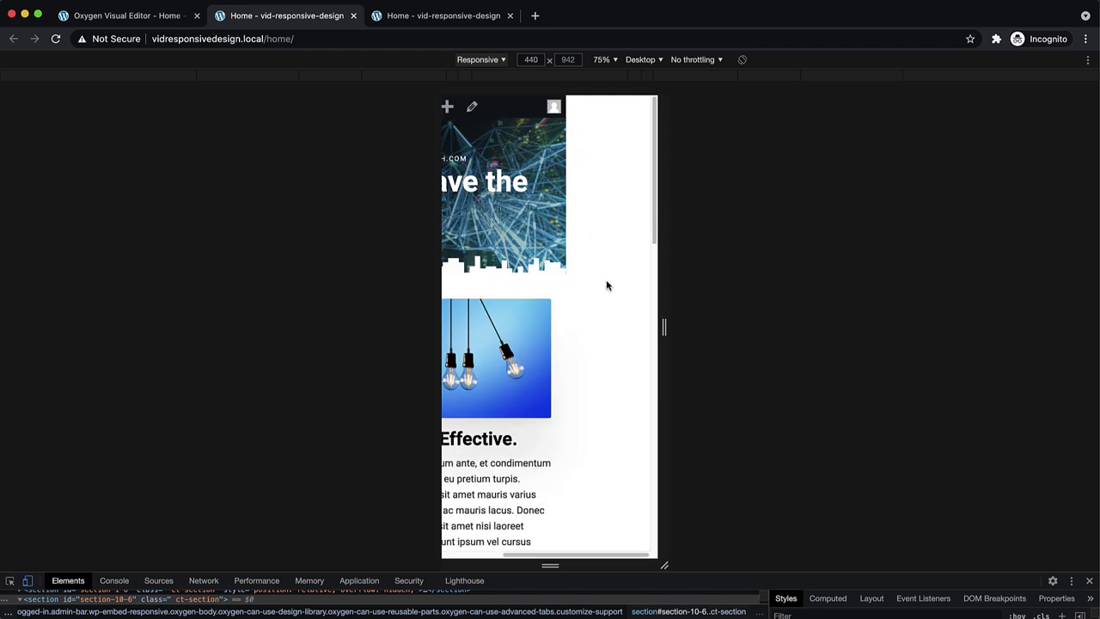
{"action": "scroll", "coordinate": [599, 286], "scroll_direction": "down", "scroll_amount": 10}
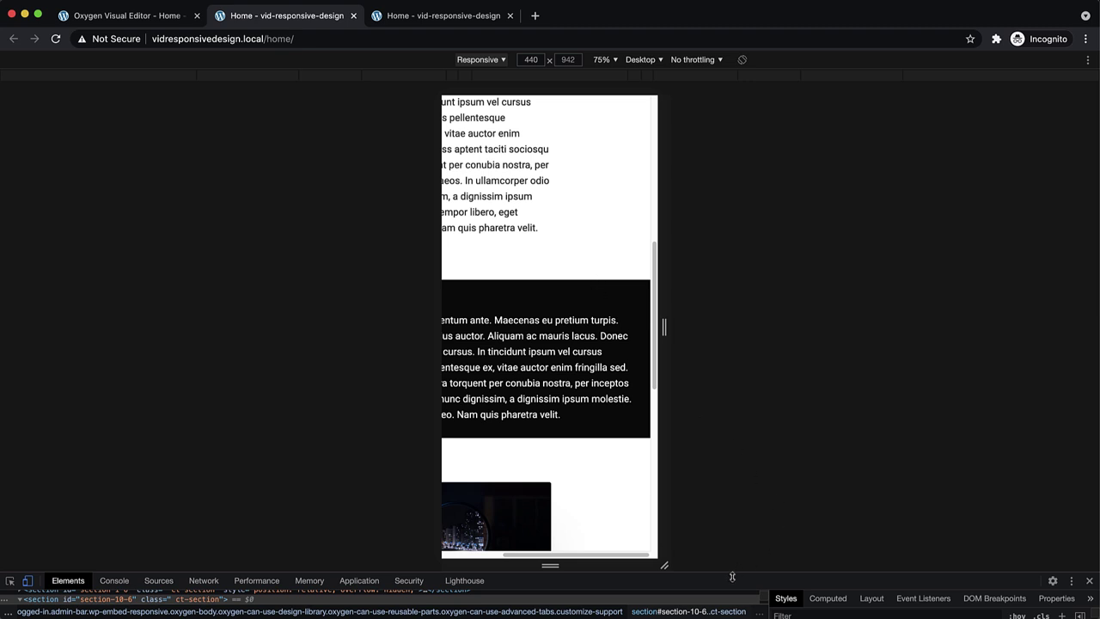
{"action": "left_click_drag", "start_coordinate": [733, 574], "coordinate": [738, 484]}
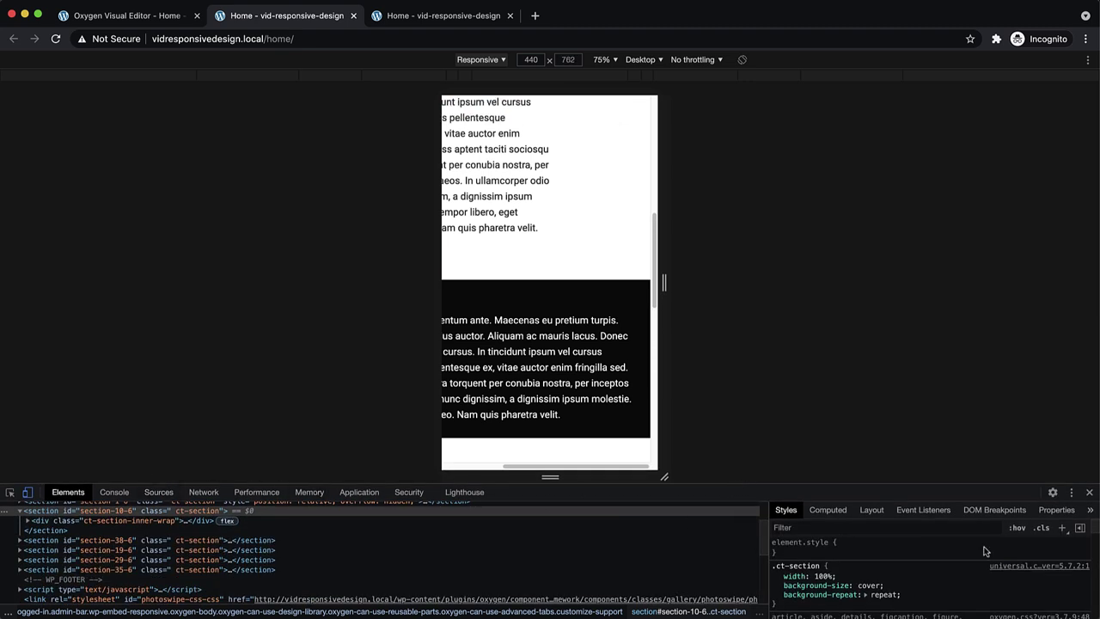
{"action": "left_click", "coordinate": [1062, 529]}
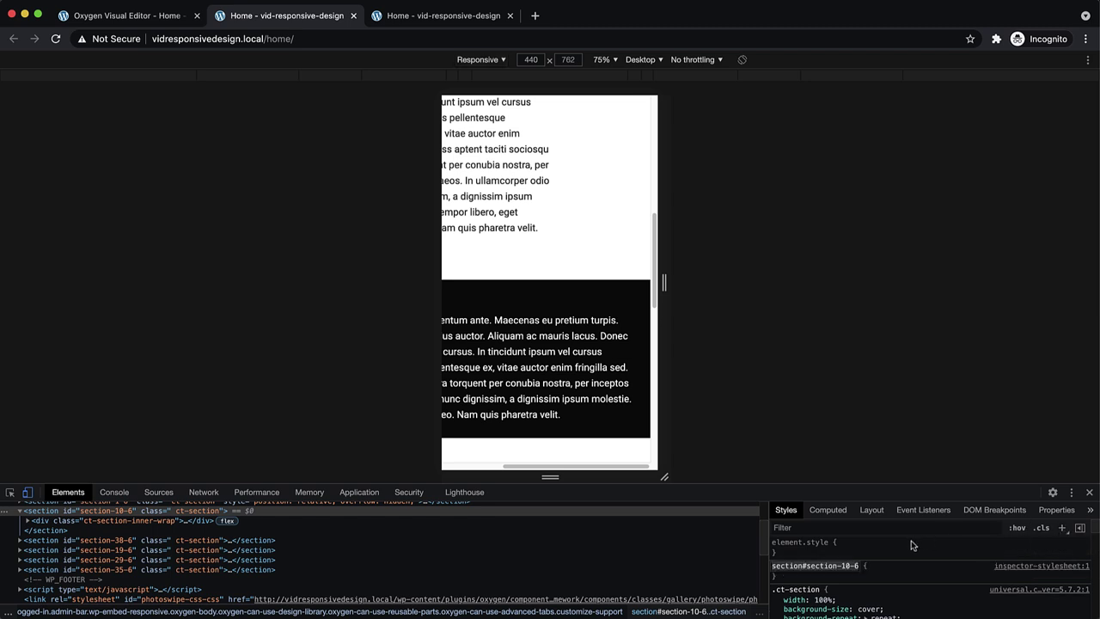
{"action": "type", "text": "by"}
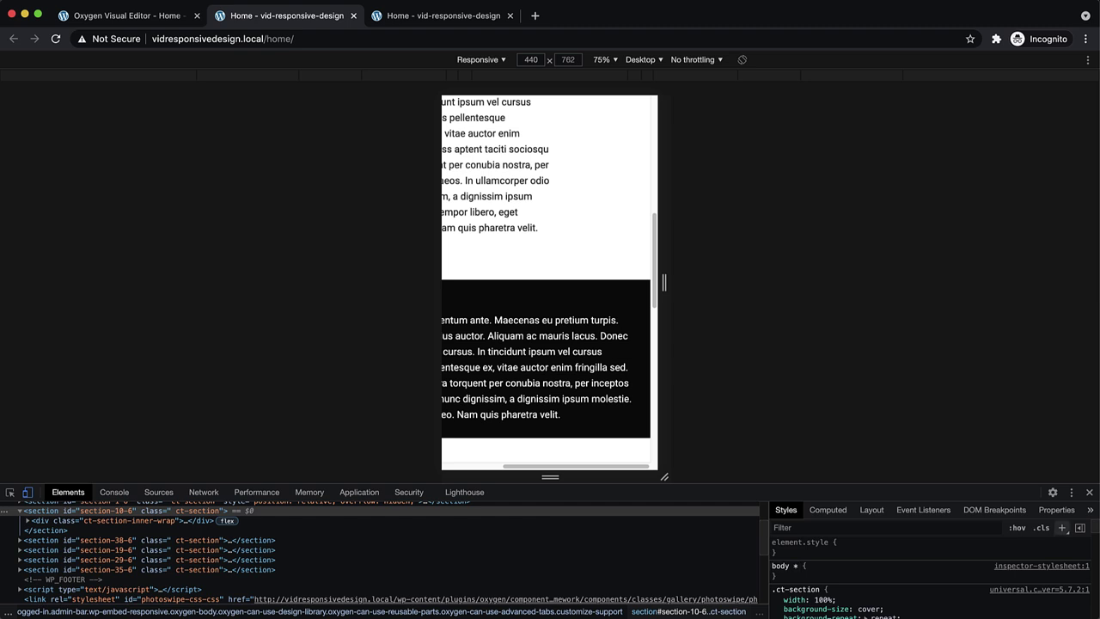
{"action": "left_click", "coordinate": [844, 571]}
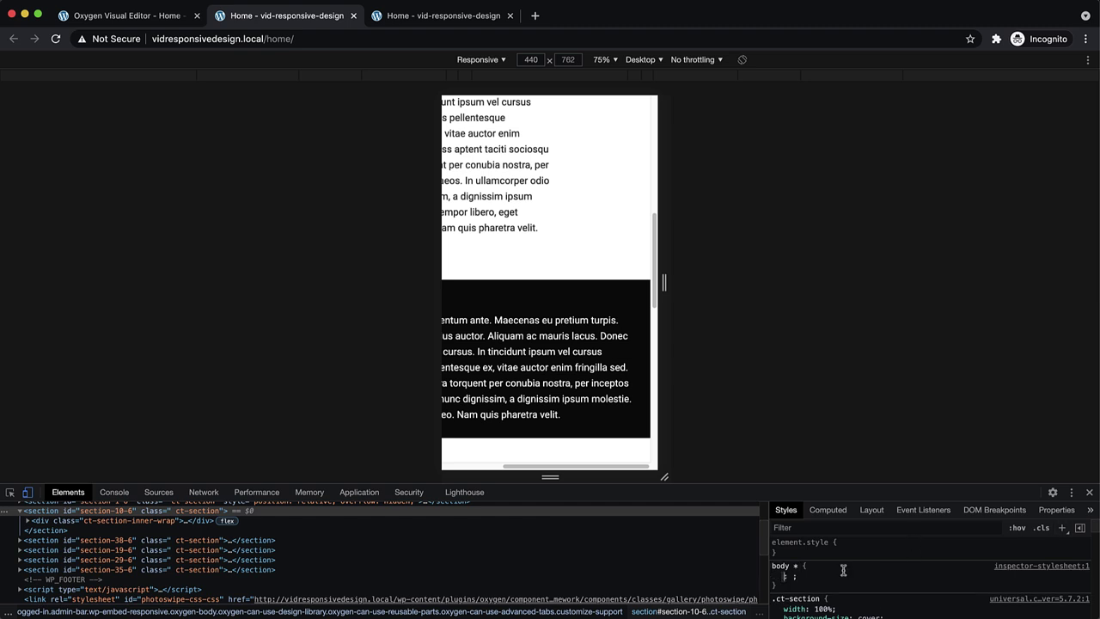
{"action": "type", "text": "border: "}
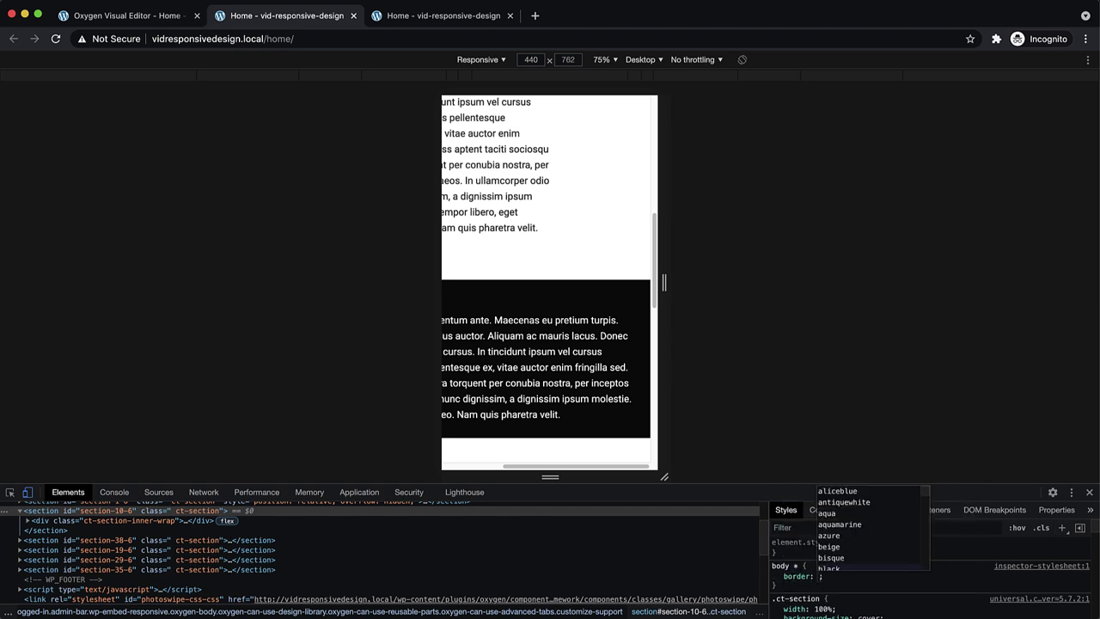
{"action": "type", "text": "1px solid red"}
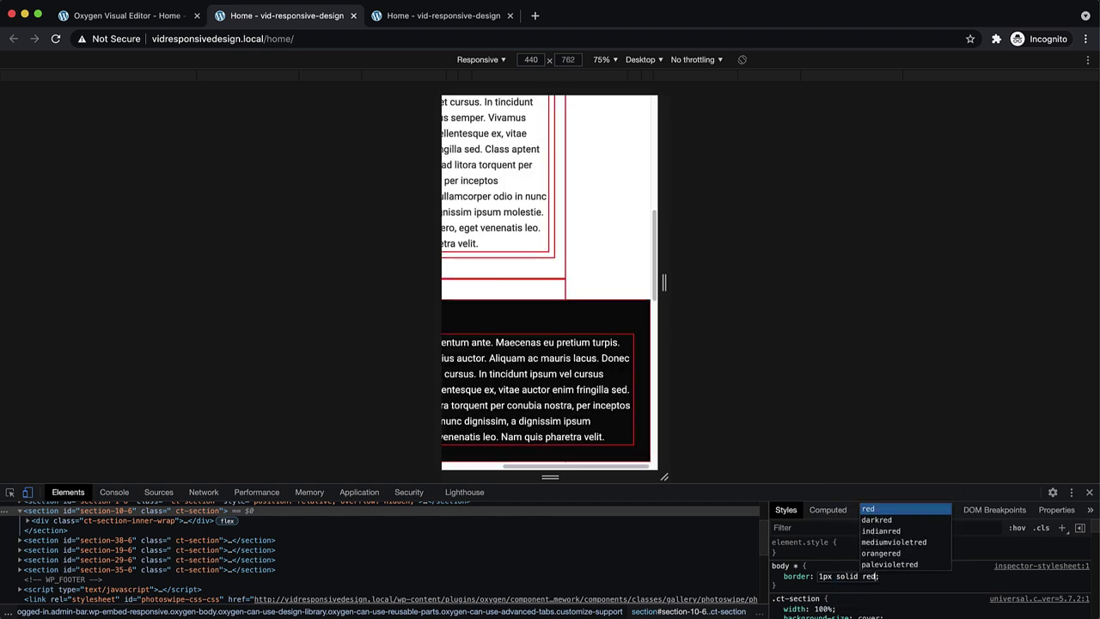
{"action": "key", "text": "Return"}
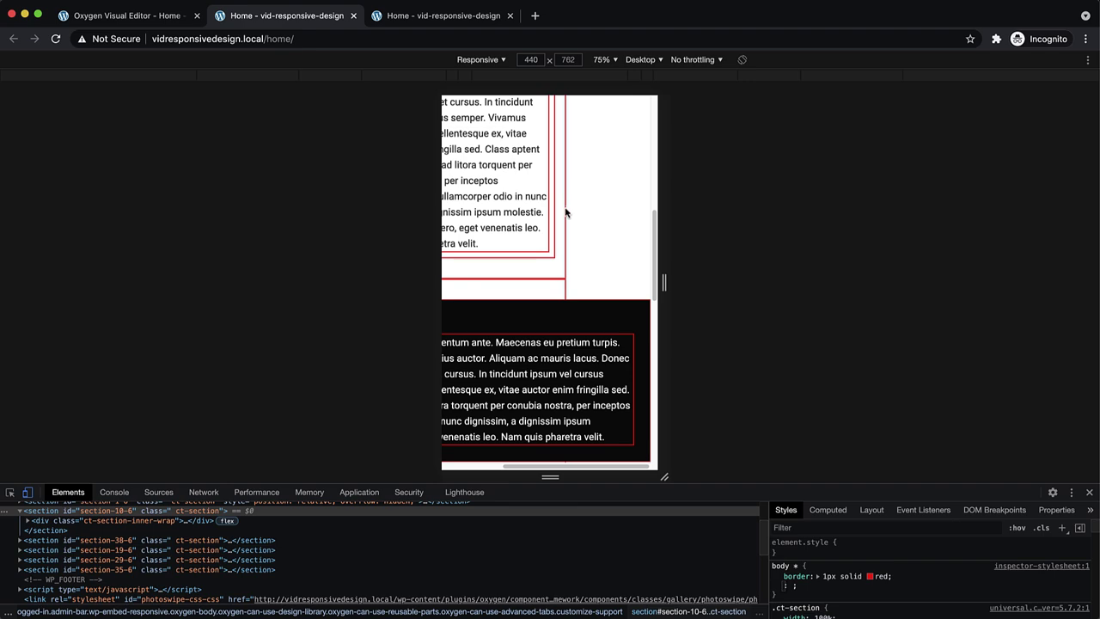
Check the outlined page from the hero down for overflowing elements and inspect the interstitial information div
{"action": "scroll", "coordinate": [565, 213], "scroll_direction": "up", "scroll_amount": 10}
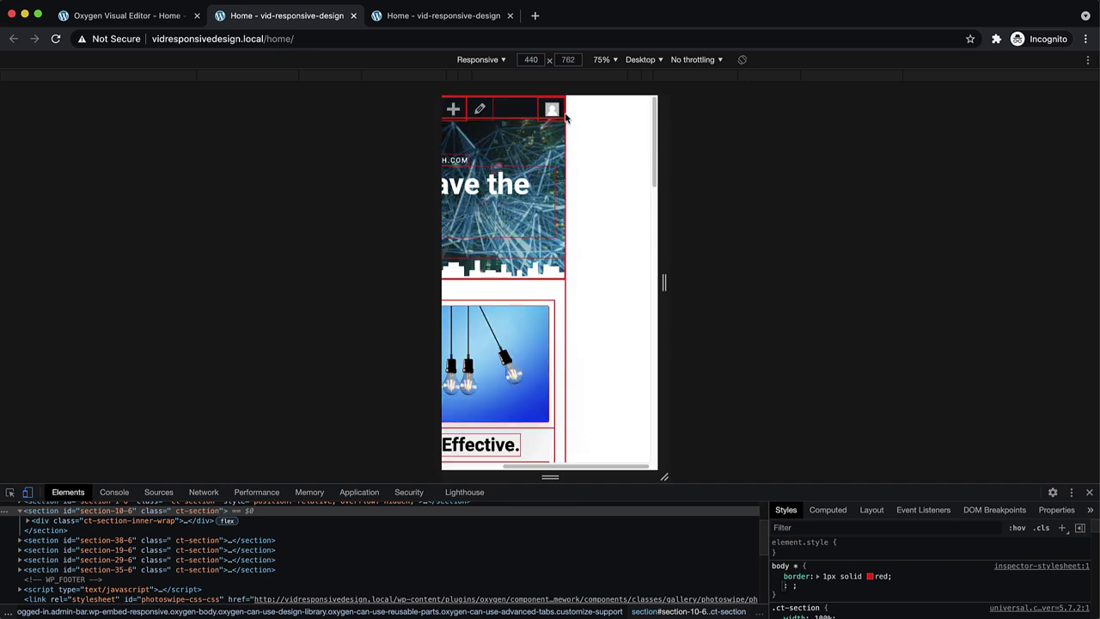
{"action": "scroll", "coordinate": [579, 172], "scroll_direction": "down", "scroll_amount": 10}
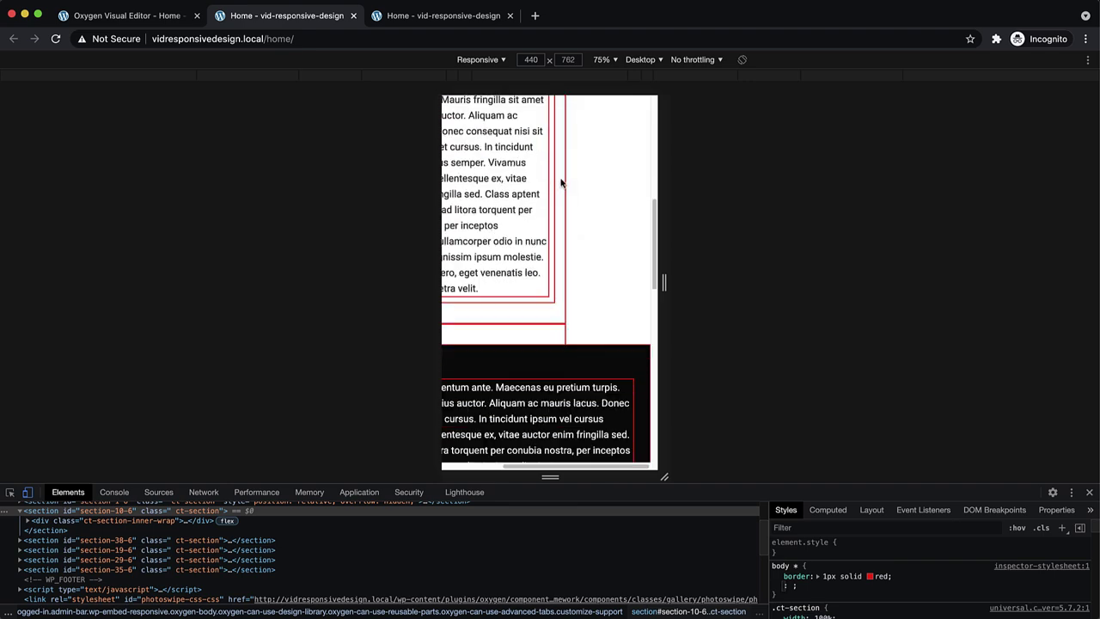
{"action": "scroll", "coordinate": [561, 182], "scroll_direction": "down", "scroll_amount": 4}
{"action": "right_click", "coordinate": [612, 202]}
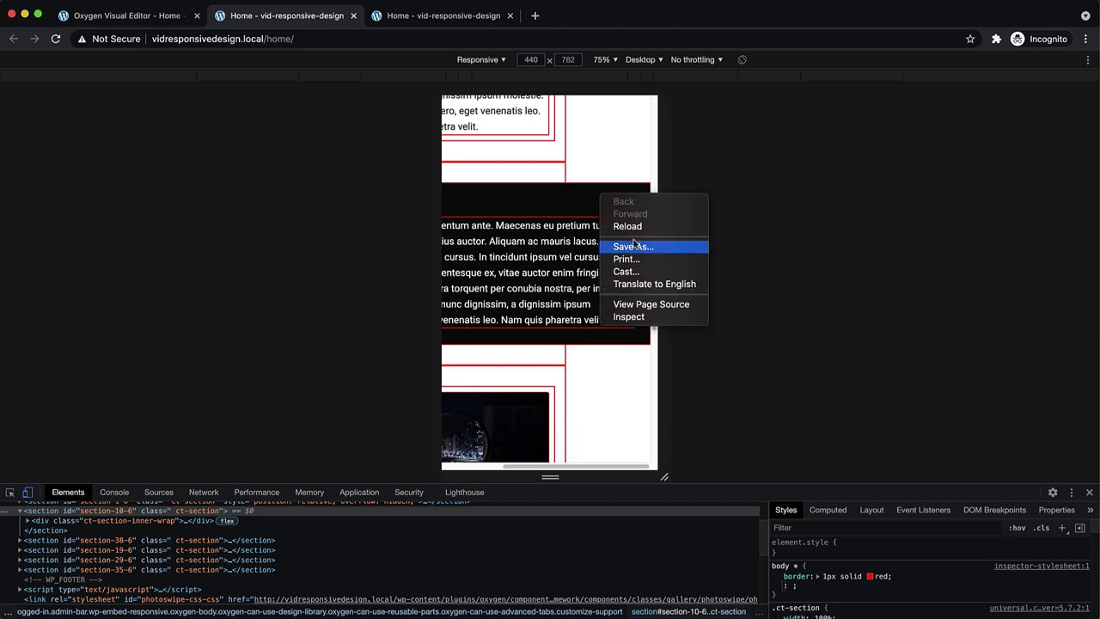
{"action": "left_click", "coordinate": [653, 318]}
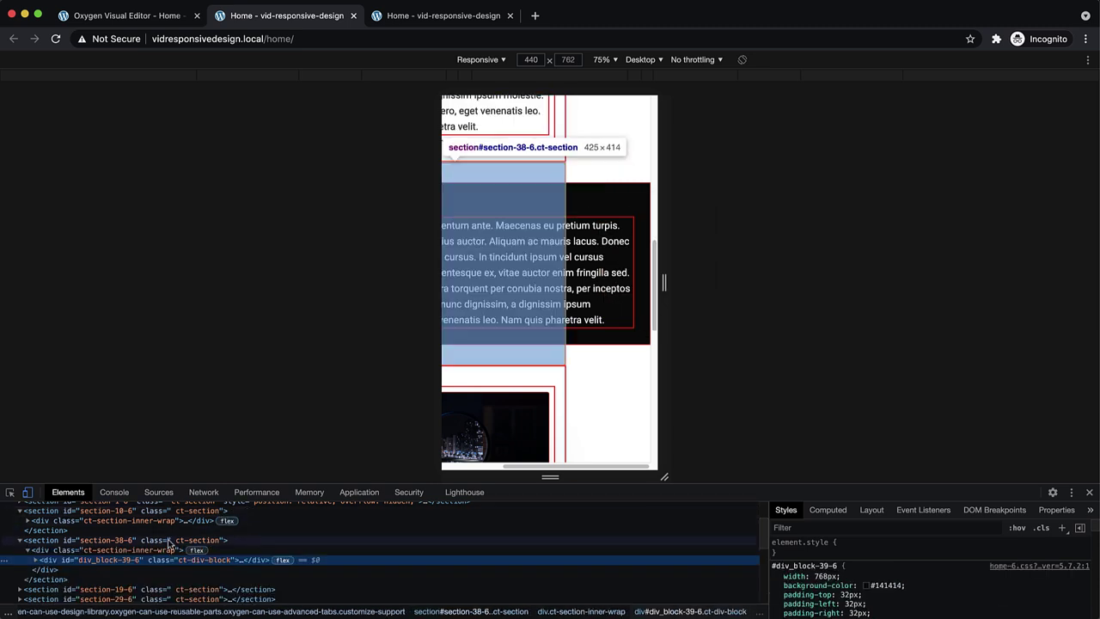
Set the interstitial div's background color to #ffffff in the inspector and compare its outline with the sections around it
{"action": "left_click", "coordinate": [864, 586]}
{"action": "left_click", "coordinate": [872, 493]}
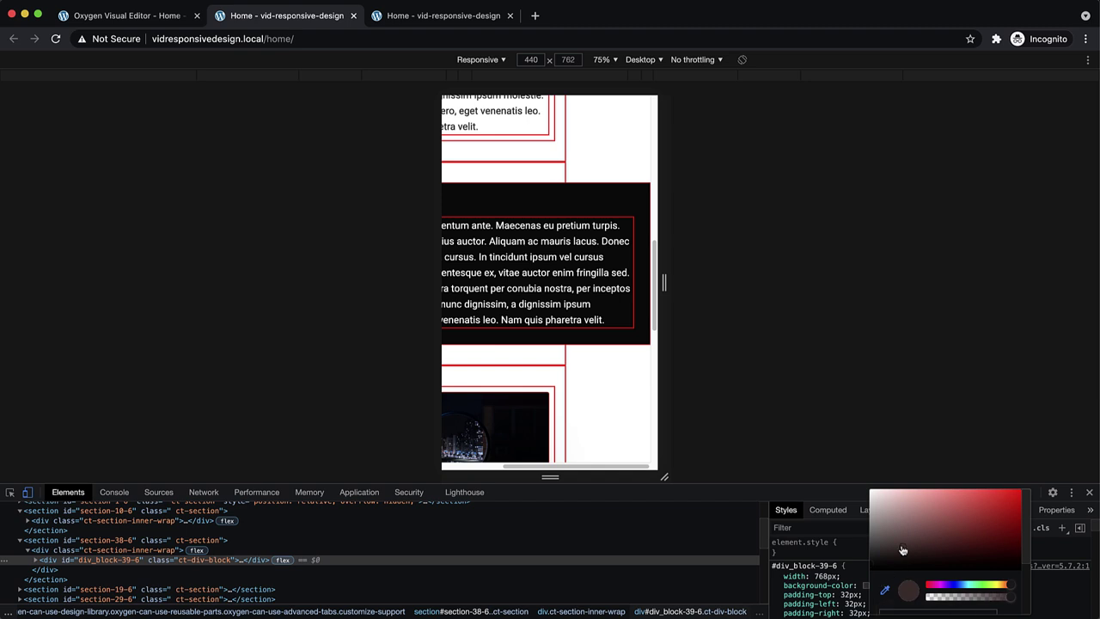
{"action": "left_click", "coordinate": [704, 275]}
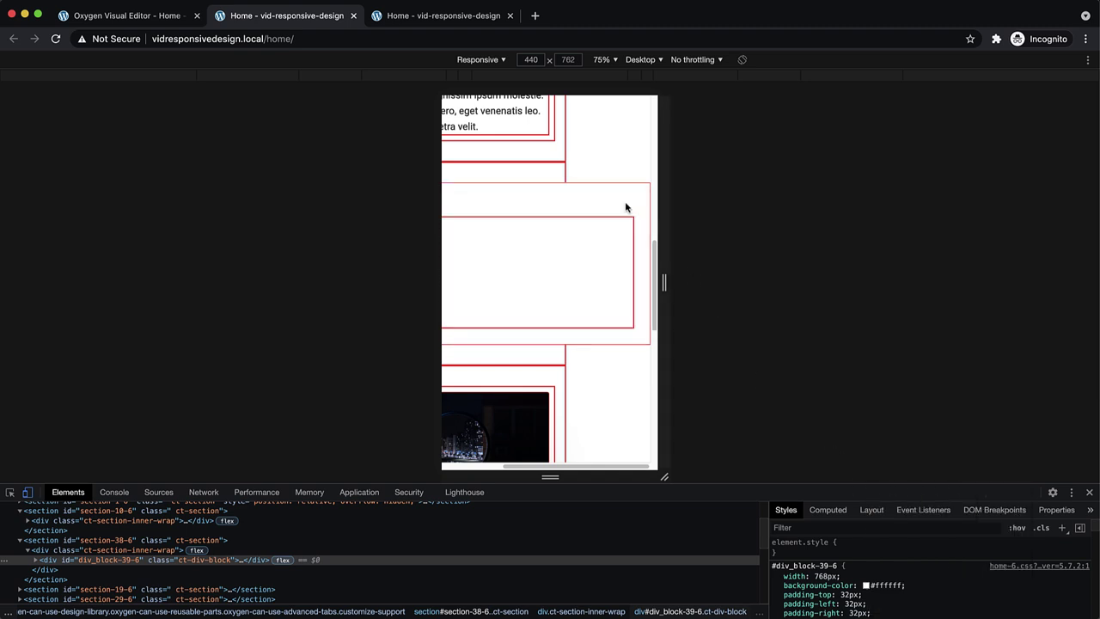
{"action": "left_click_drag", "start_coordinate": [571, 467], "coordinate": [593, 477]}
{"action": "scroll", "coordinate": [622, 223], "scroll_direction": "down", "scroll_amount": 2}
{"action": "scroll", "coordinate": [622, 223], "scroll_direction": "down", "scroll_amount": 6}
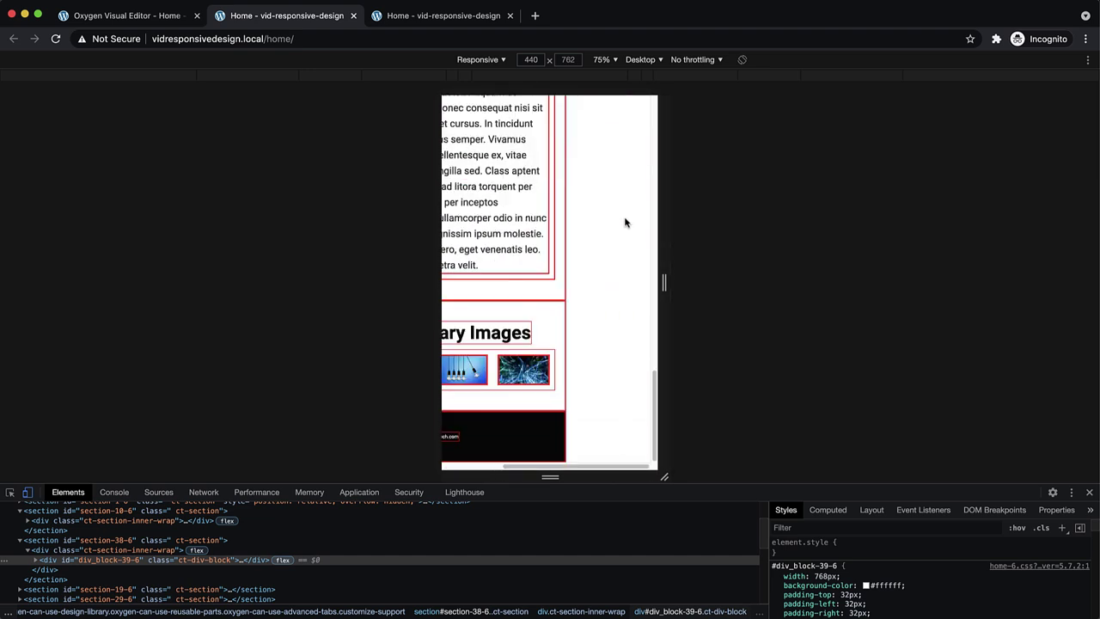
{"action": "scroll", "coordinate": [623, 225], "scroll_direction": "up", "scroll_amount": 8}
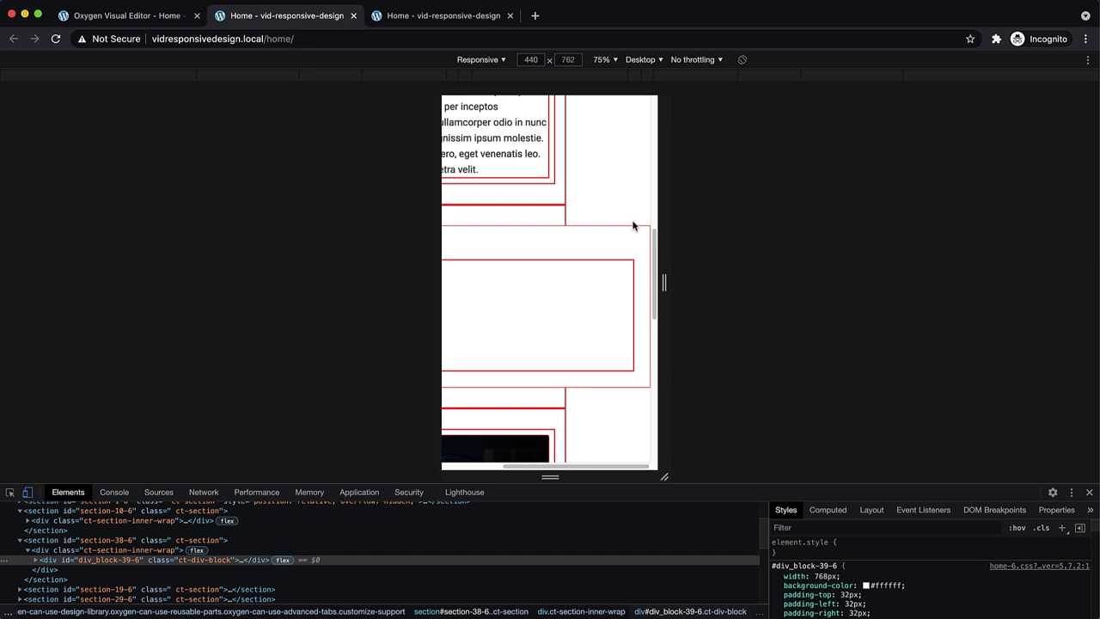
{"action": "left_click_drag", "start_coordinate": [644, 486], "coordinate": [641, 602]}
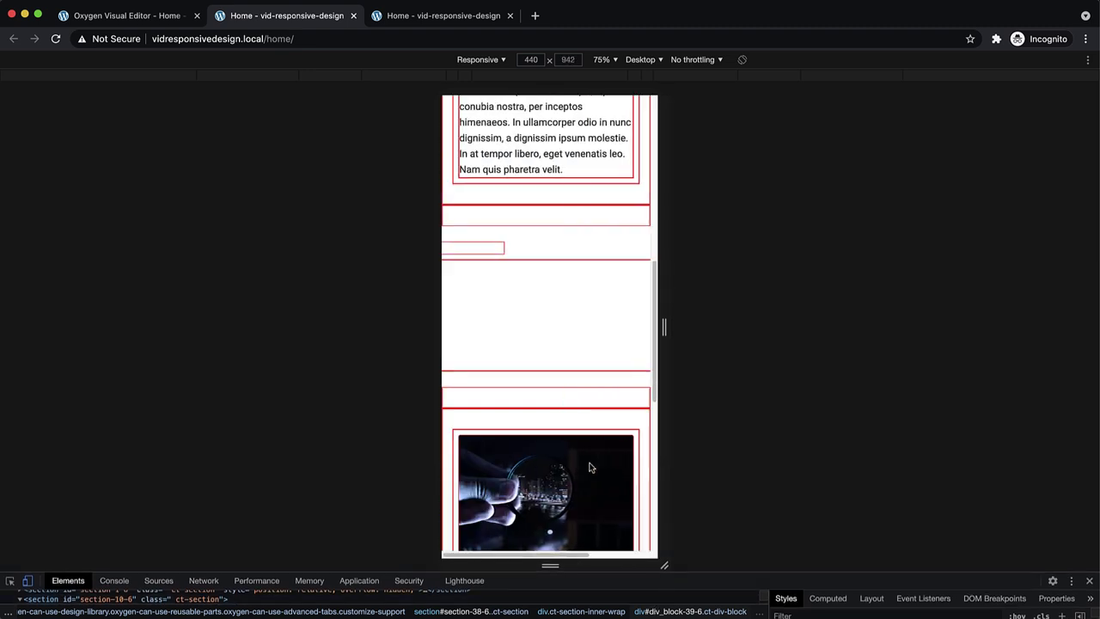
In the Oxygen editor, give the black "Some interstitial information." div a max-width of 768 px
{"action": "left_click", "coordinate": [148, 20]}
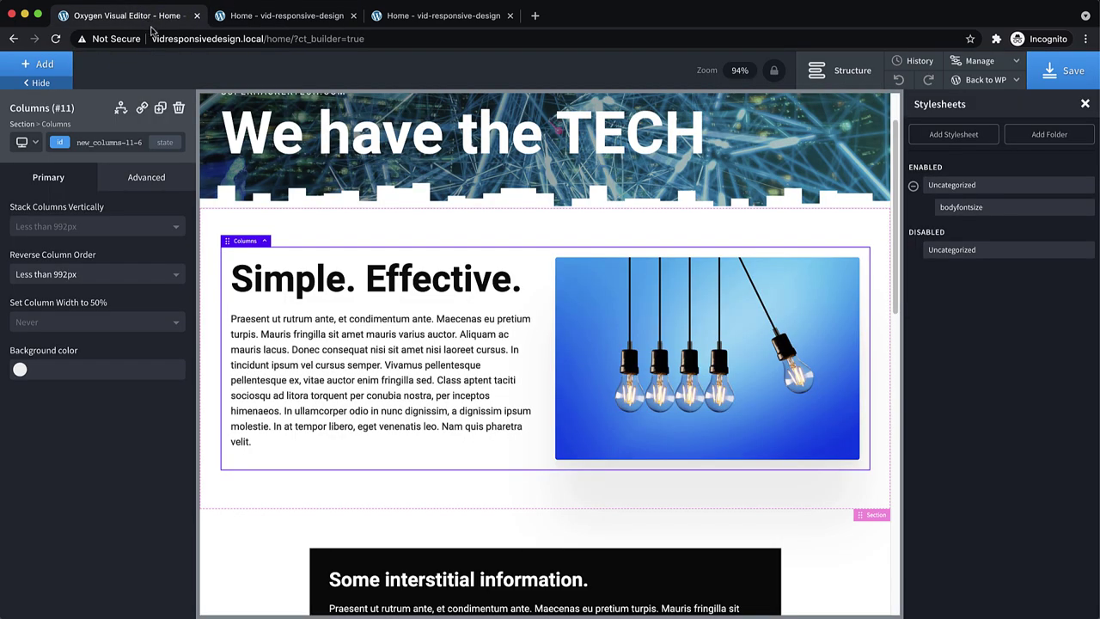
{"action": "scroll", "coordinate": [787, 322], "scroll_direction": "down", "scroll_amount": 5}
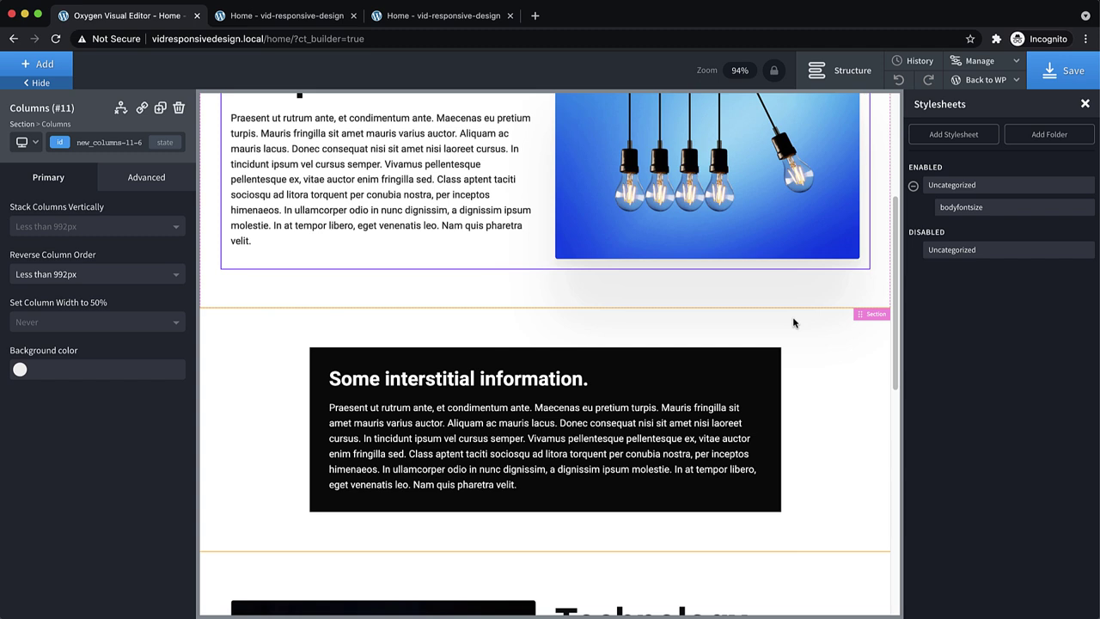
{"action": "left_click", "coordinate": [793, 322]}
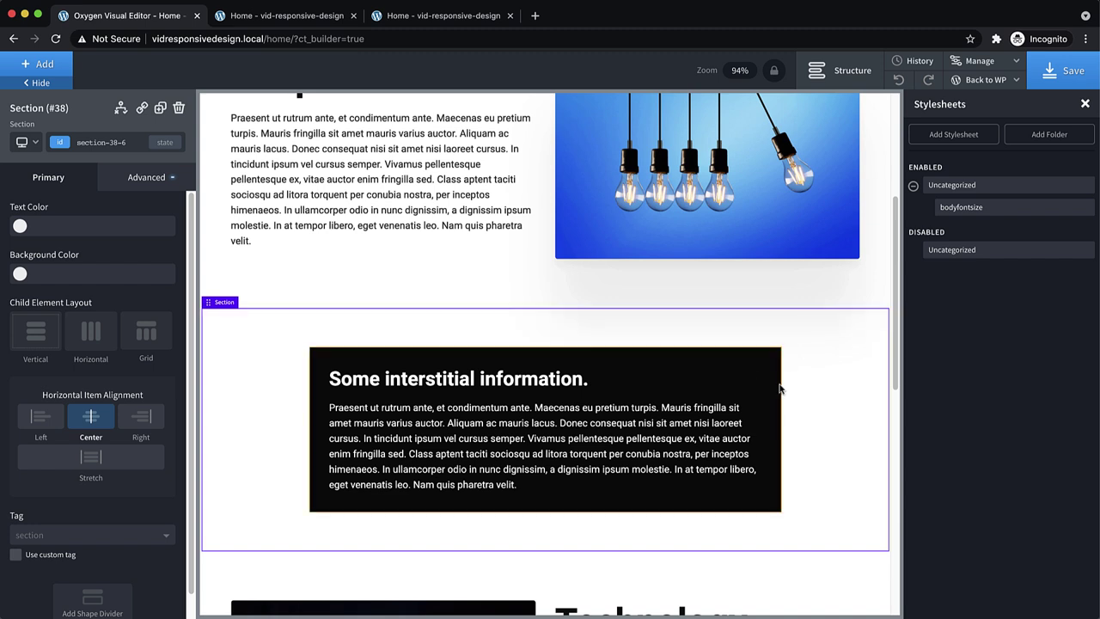
{"action": "left_click", "coordinate": [747, 367]}
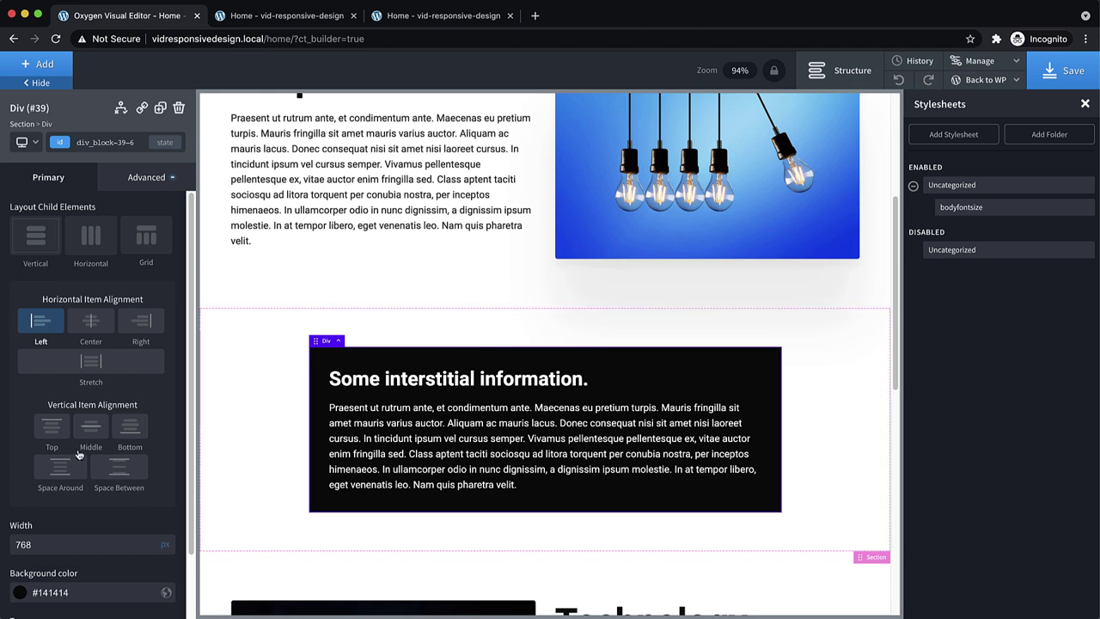
{"action": "double_click", "coordinate": [47, 543]}
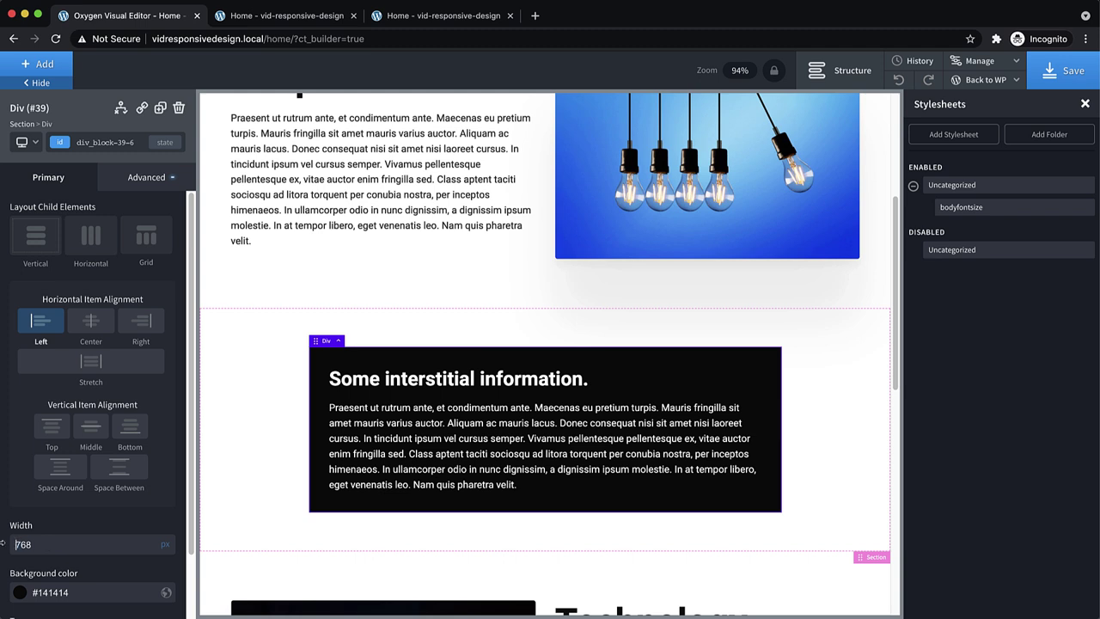
{"action": "left_click", "coordinate": [146, 185]}
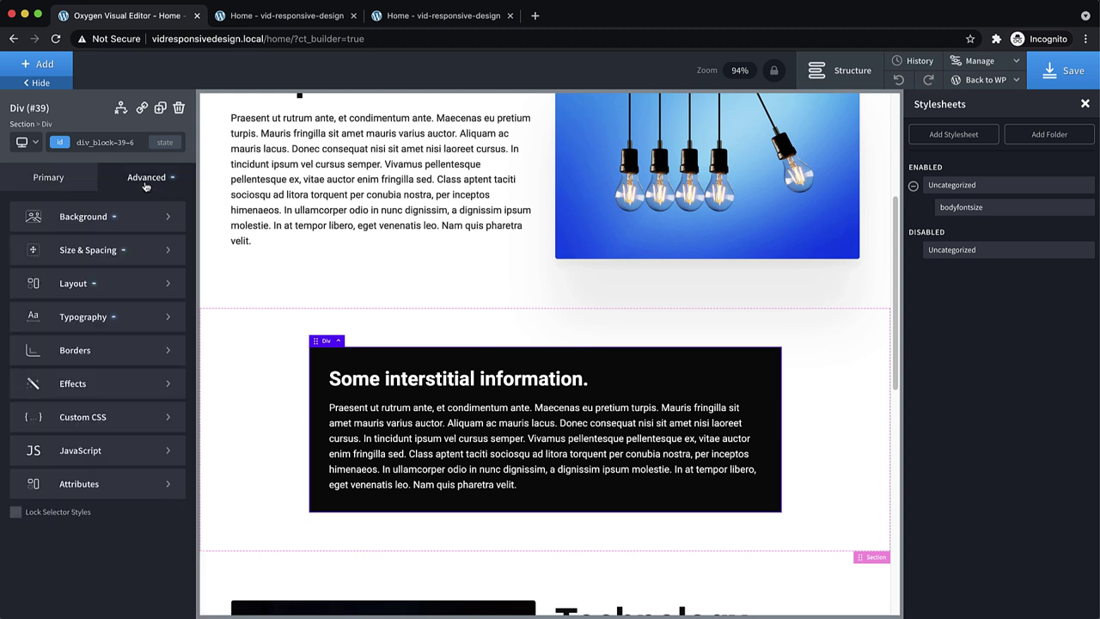
{"action": "left_click", "coordinate": [130, 247]}
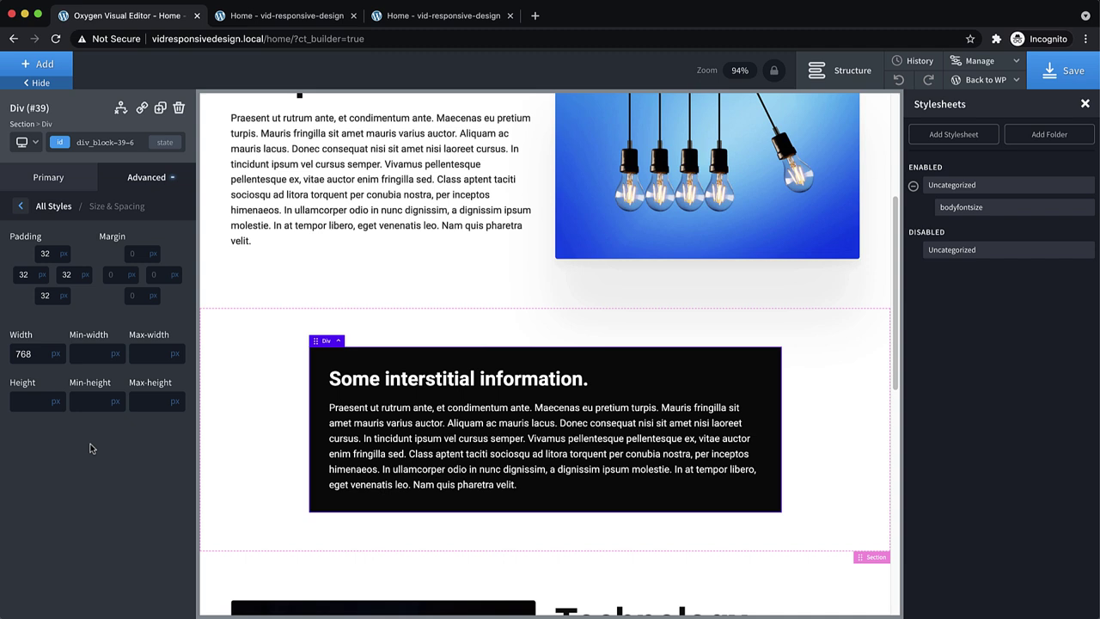
{"action": "left_click", "coordinate": [158, 352]}
{"action": "type", "text": "768"}
Set the interstitial div's width to 100% and save the page
{"action": "left_click", "coordinate": [55, 353]}
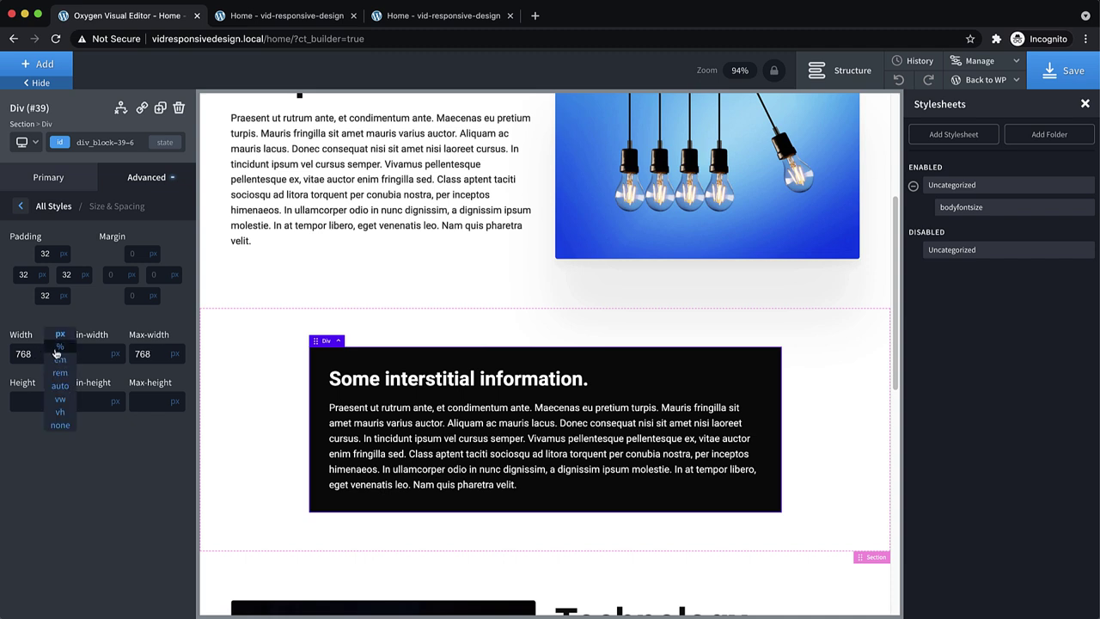
{"action": "left_click", "coordinate": [56, 352]}
{"action": "double_click", "coordinate": [39, 349]}
{"action": "type", "text": "100"}
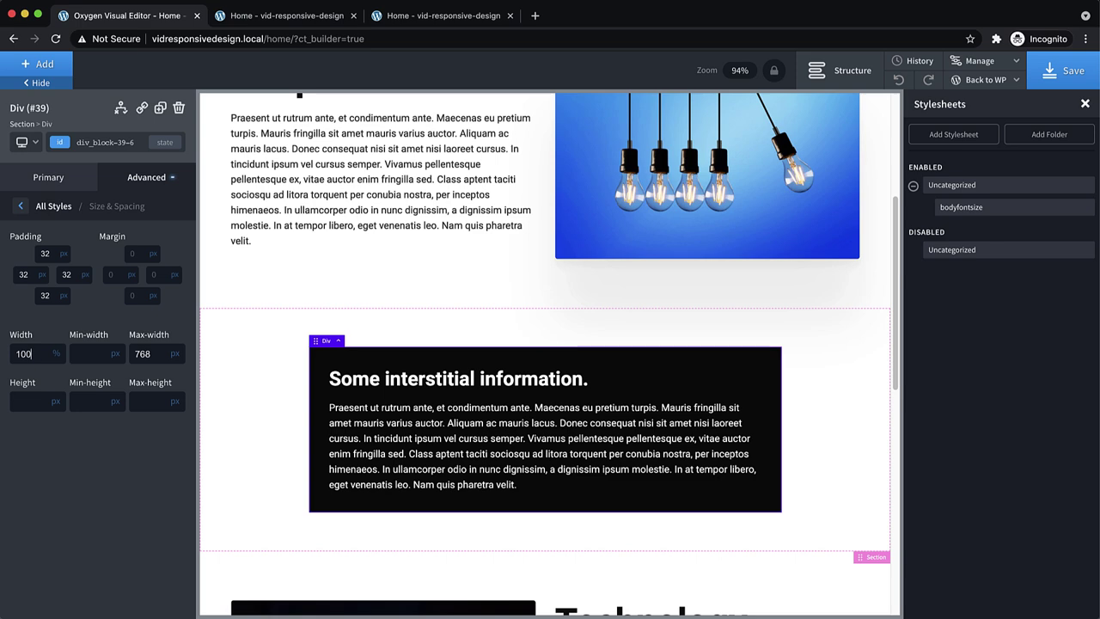
{"action": "left_click", "coordinate": [1065, 74]}
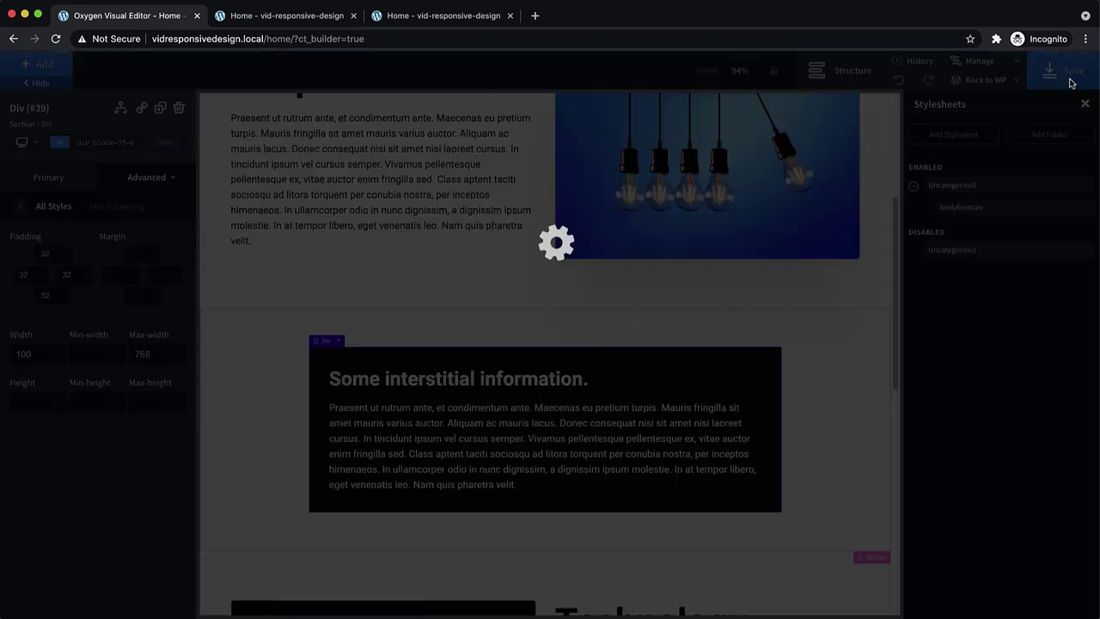
Widen the live page's responsive preview to about 2003 px, reload the page, and set the preview zoom to 100%
{"action": "key", "text": "ctrl+Tab"}
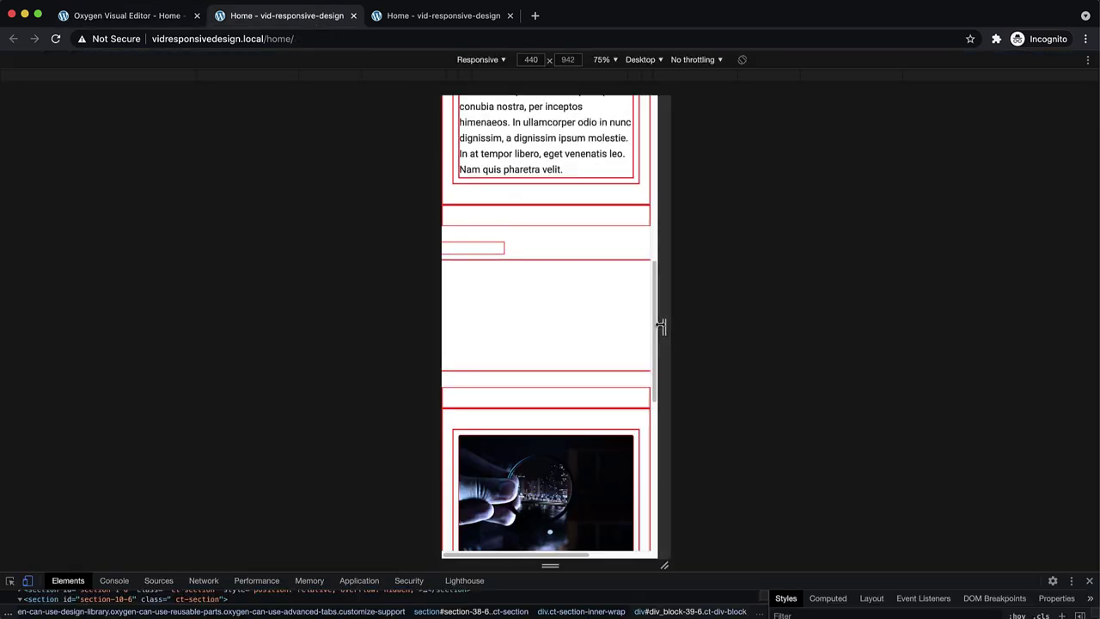
{"action": "left_click_drag", "start_coordinate": [663, 327], "coordinate": [934, 354]}
{"action": "scroll", "coordinate": [934, 354], "scroll_direction": "up", "scroll_amount": 5}
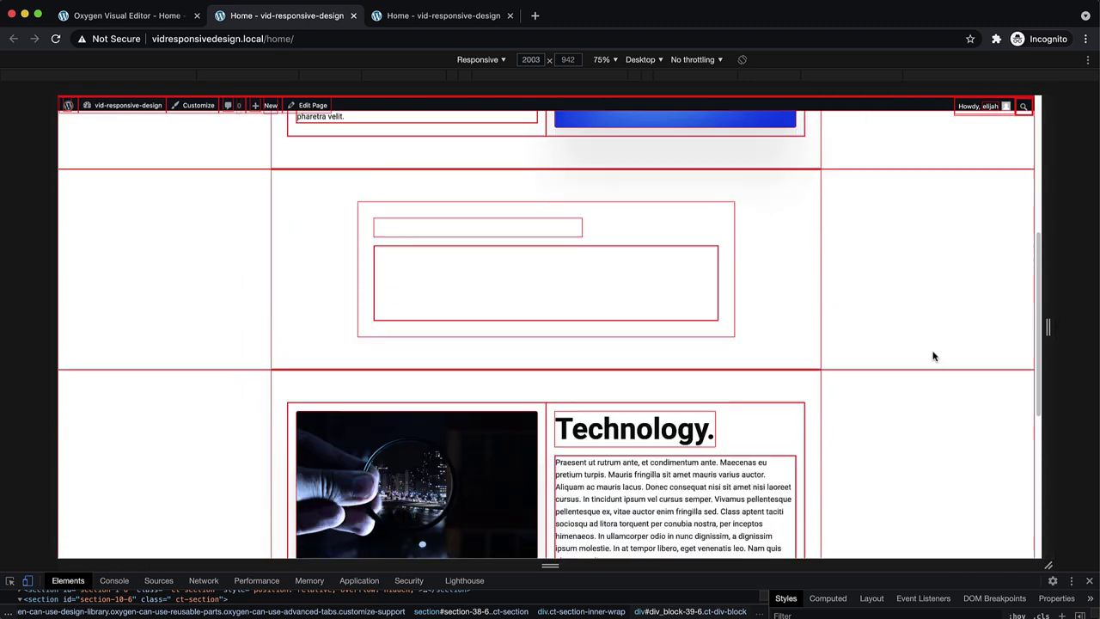
{"action": "left_click", "coordinate": [57, 39]}
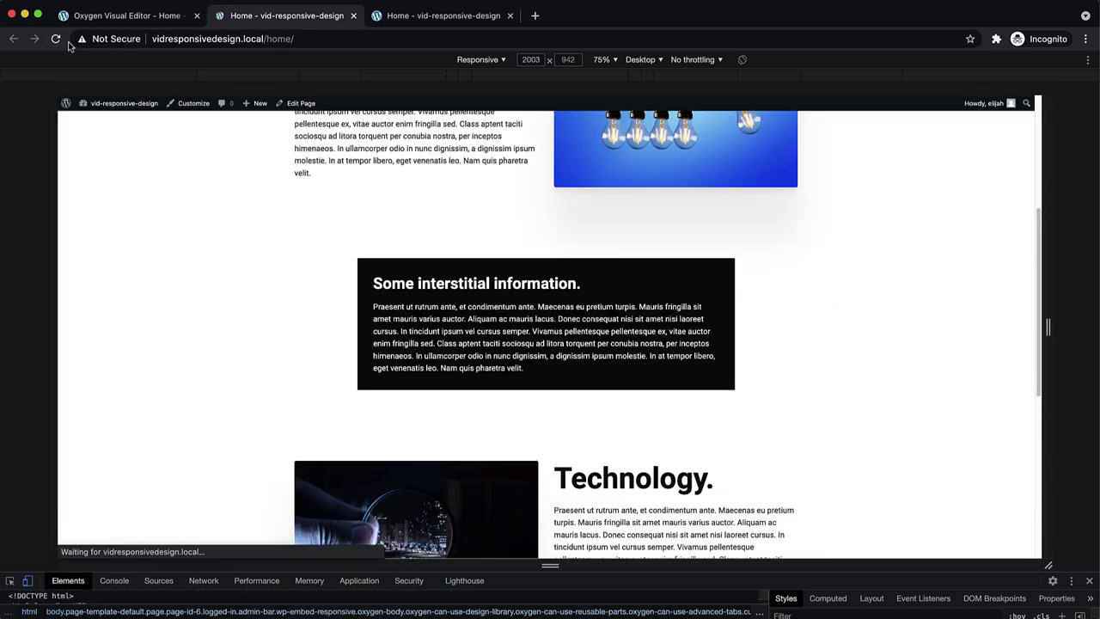
{"action": "left_click", "coordinate": [612, 61]}
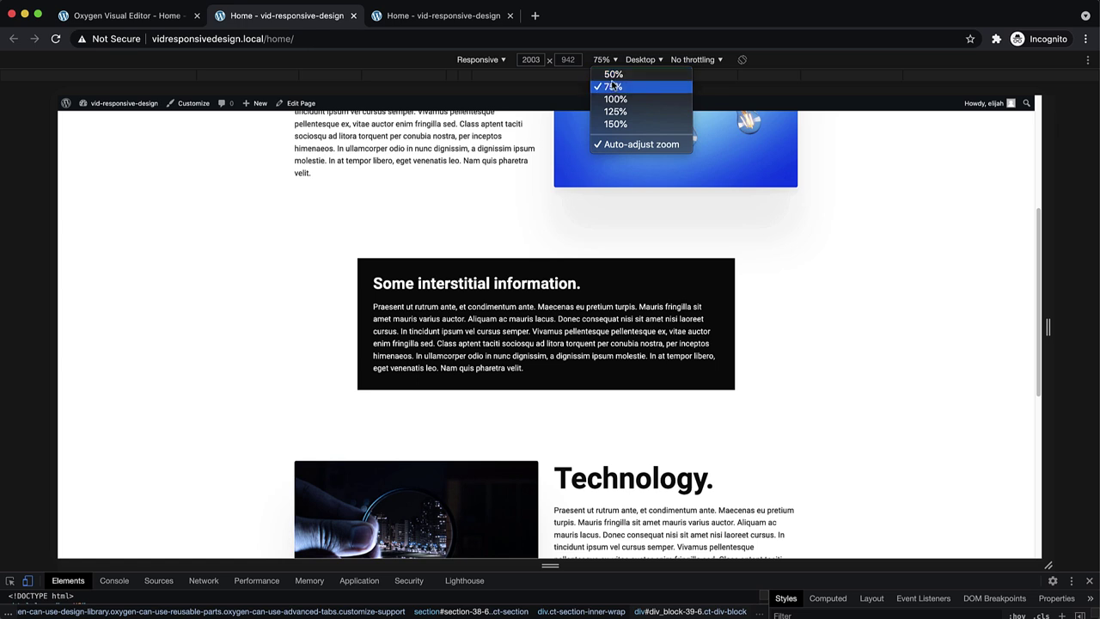
{"action": "left_click", "coordinate": [615, 100]}
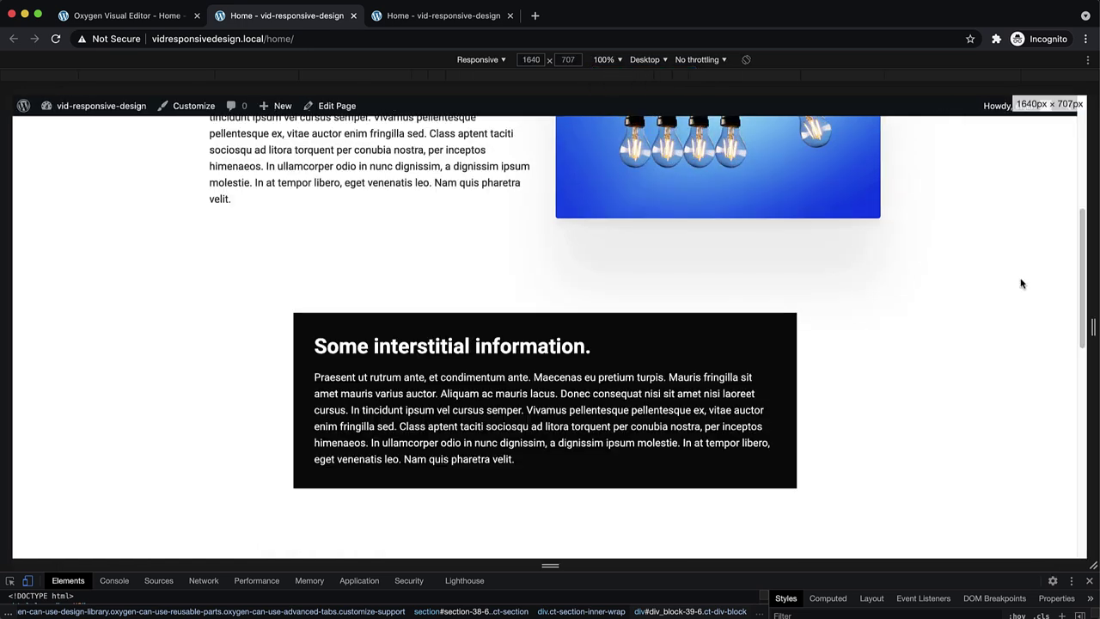
Narrow the preview to about 874 px, continue to about 392 px, and check how the interstitial block fits down to Technology
{"action": "left_click_drag", "start_coordinate": [1092, 334], "coordinate": [841, 383]}
{"action": "scroll", "coordinate": [813, 363], "scroll_direction": "down", "scroll_amount": 5}
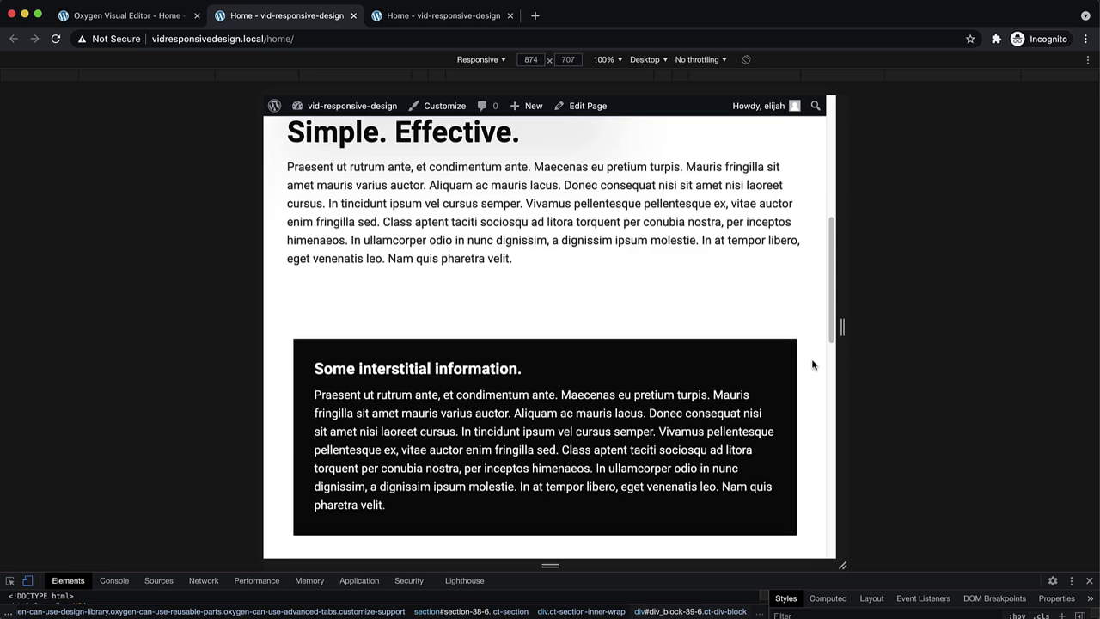
{"action": "left_click_drag", "start_coordinate": [840, 328], "coordinate": [682, 371]}
{"action": "scroll", "coordinate": [601, 366], "scroll_direction": "down", "scroll_amount": 5}
{"action": "scroll", "coordinate": [601, 366], "scroll_direction": "down", "scroll_amount": 4}
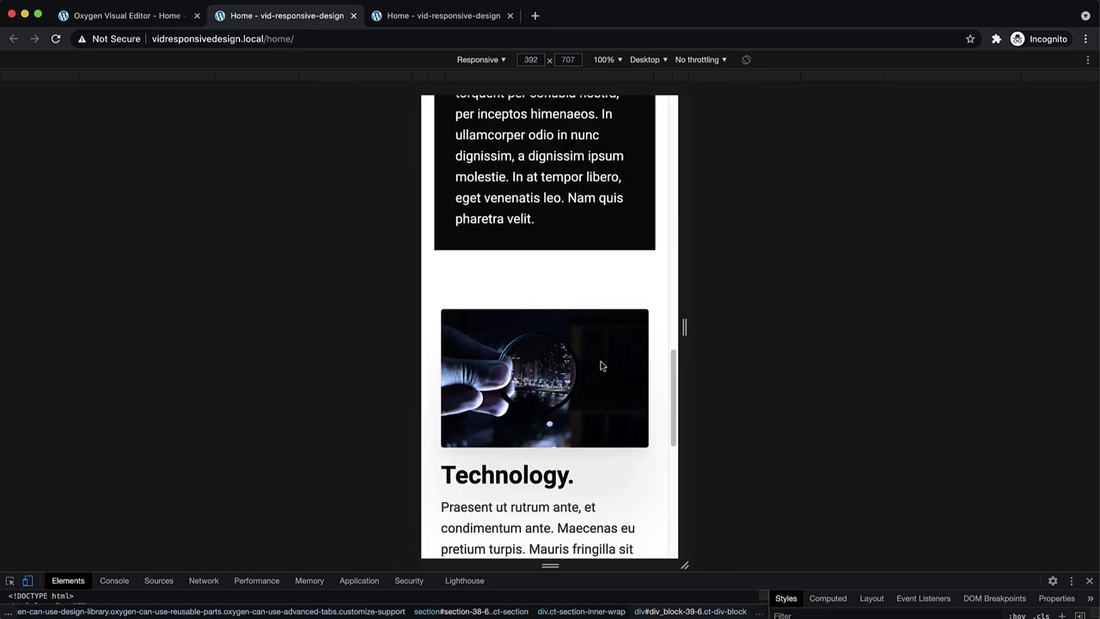
Review the interstitial block in the 392 px wide preview and the sections above it up to the page's hero heading
{"action": "scroll", "coordinate": [588, 367], "scroll_direction": "up", "scroll_amount": 6}
{"action": "scroll", "coordinate": [588, 367], "scroll_direction": "down", "scroll_amount": 4}
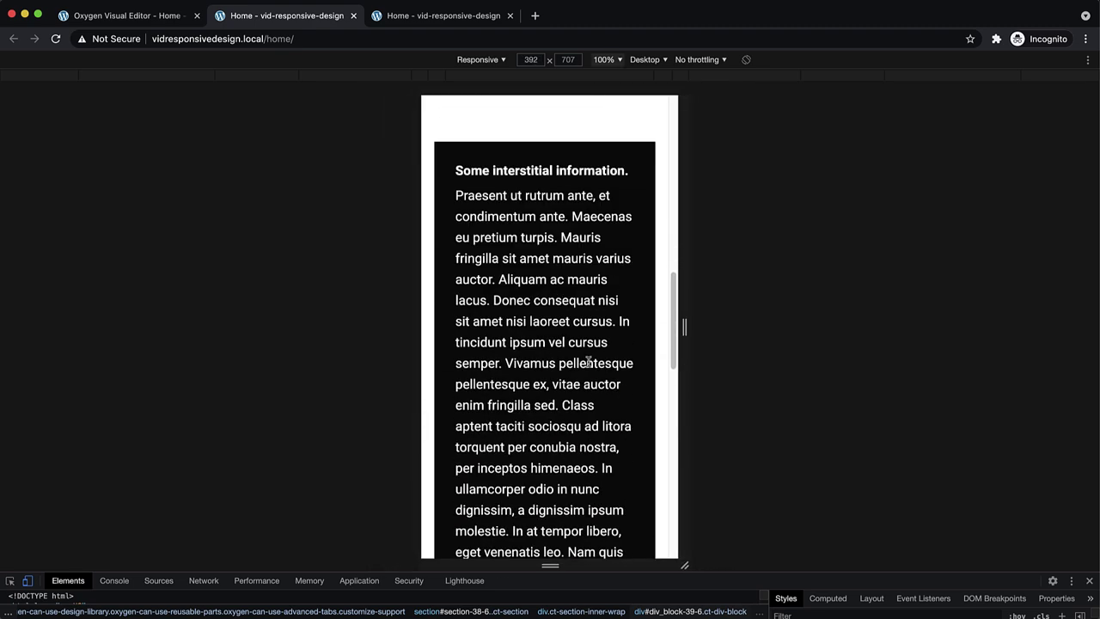
{"action": "scroll", "coordinate": [589, 367], "scroll_direction": "up", "scroll_amount": 1}
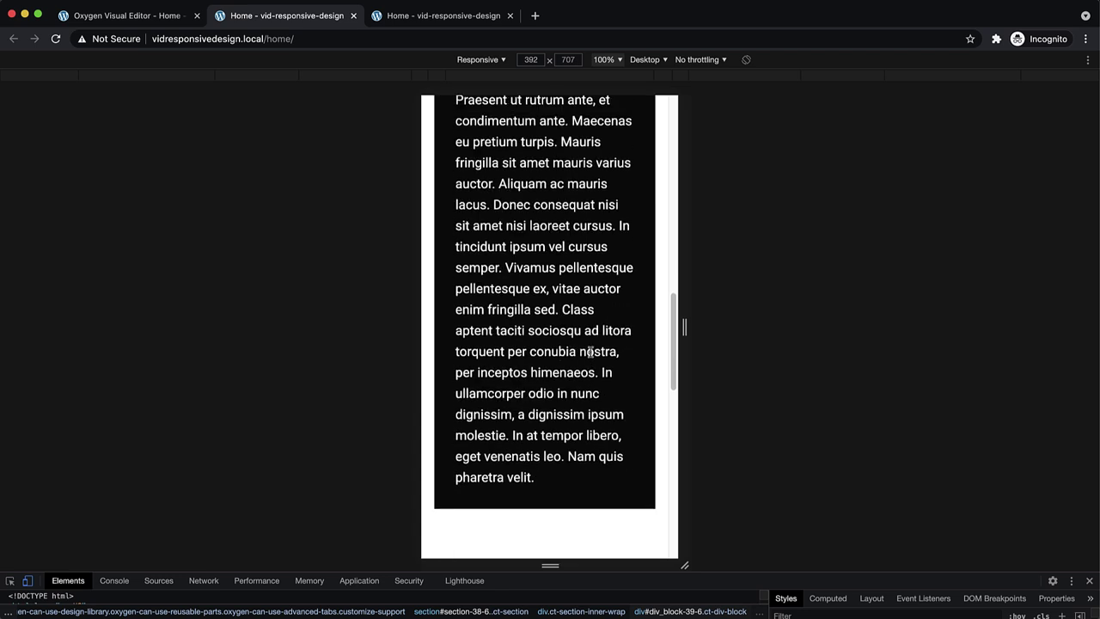
{"action": "scroll", "coordinate": [605, 337], "scroll_direction": "up", "scroll_amount": 1}
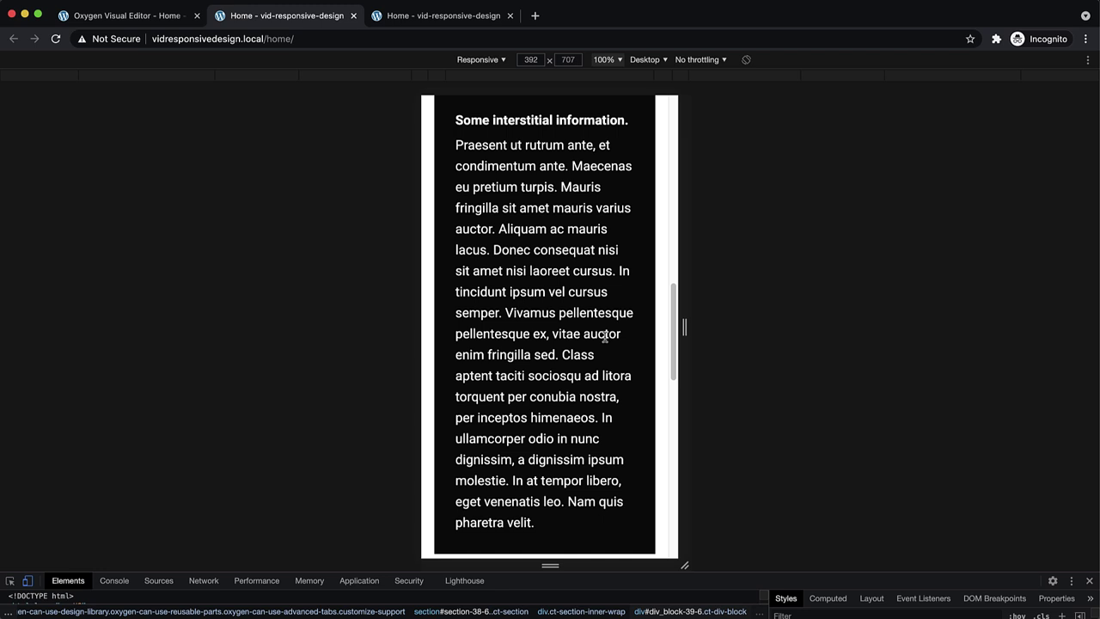
{"action": "scroll", "coordinate": [606, 335], "scroll_direction": "up", "scroll_amount": 8}
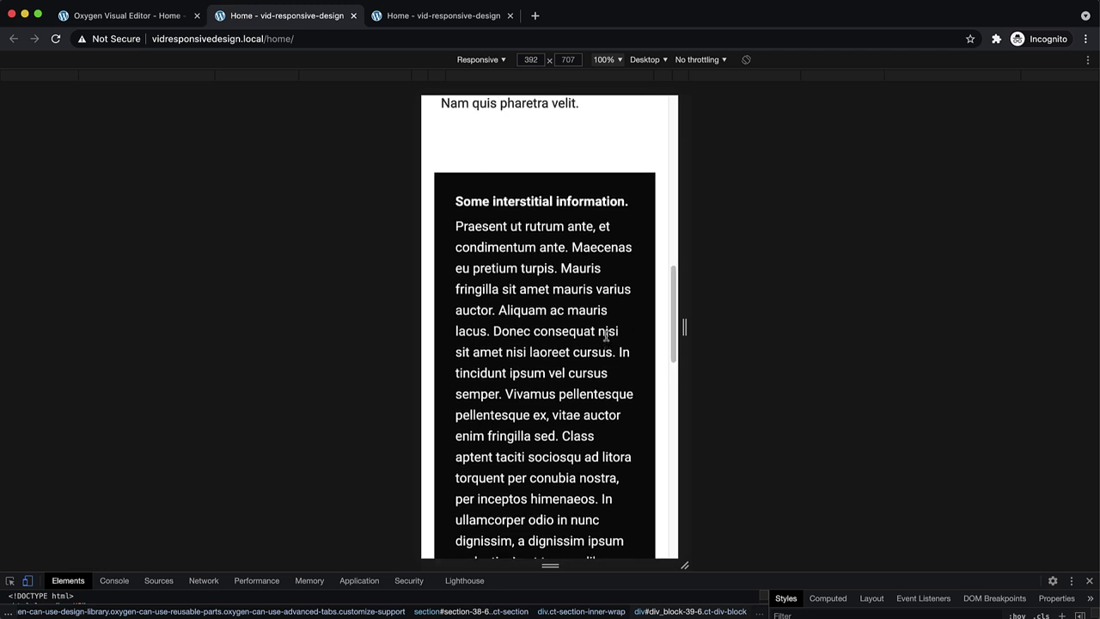
{"action": "scroll", "coordinate": [605, 335], "scroll_direction": "up", "scroll_amount": 12}
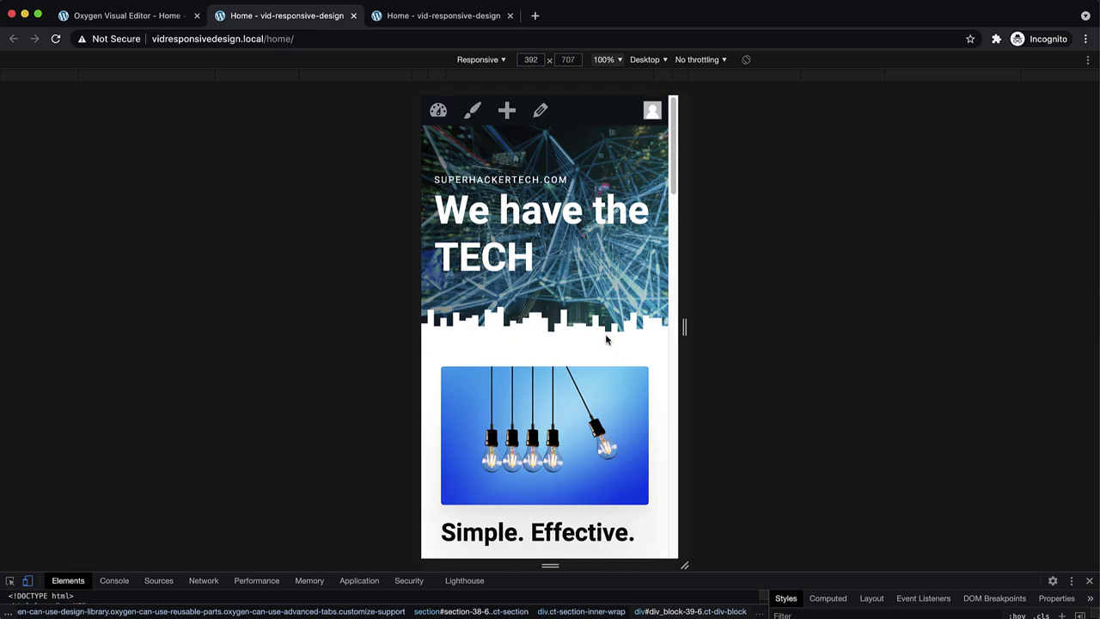
Check the Arbitrary Images gallery at 392 px by opening and closing its first image, and widen the preview to about 1352 px
{"action": "left_click_drag", "start_coordinate": [675, 165], "coordinate": [676, 522]}
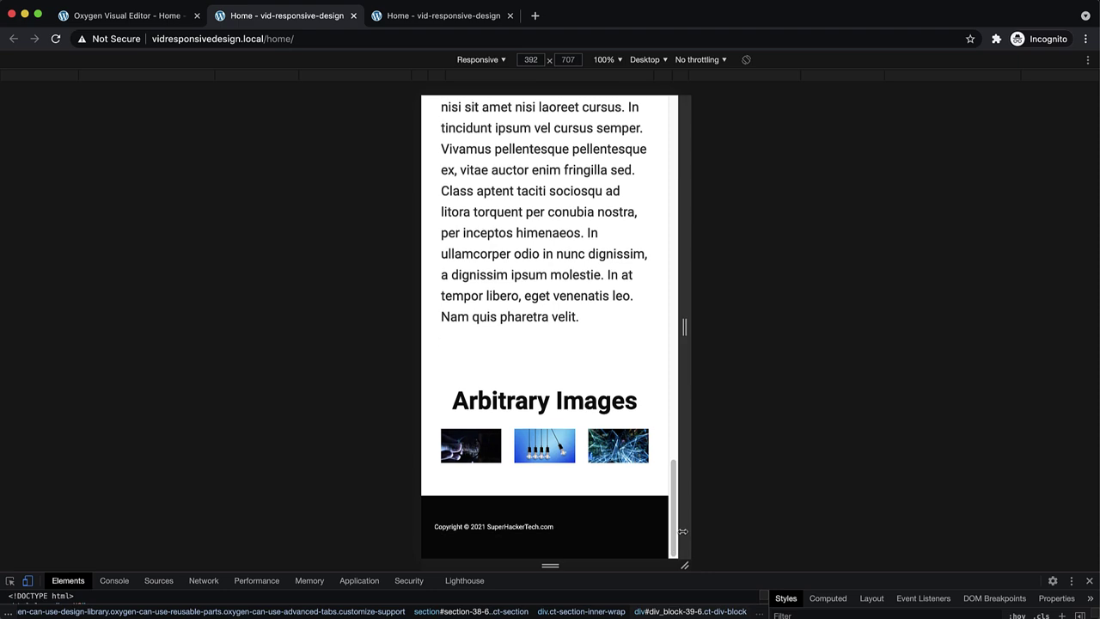
{"action": "left_click", "coordinate": [479, 452]}
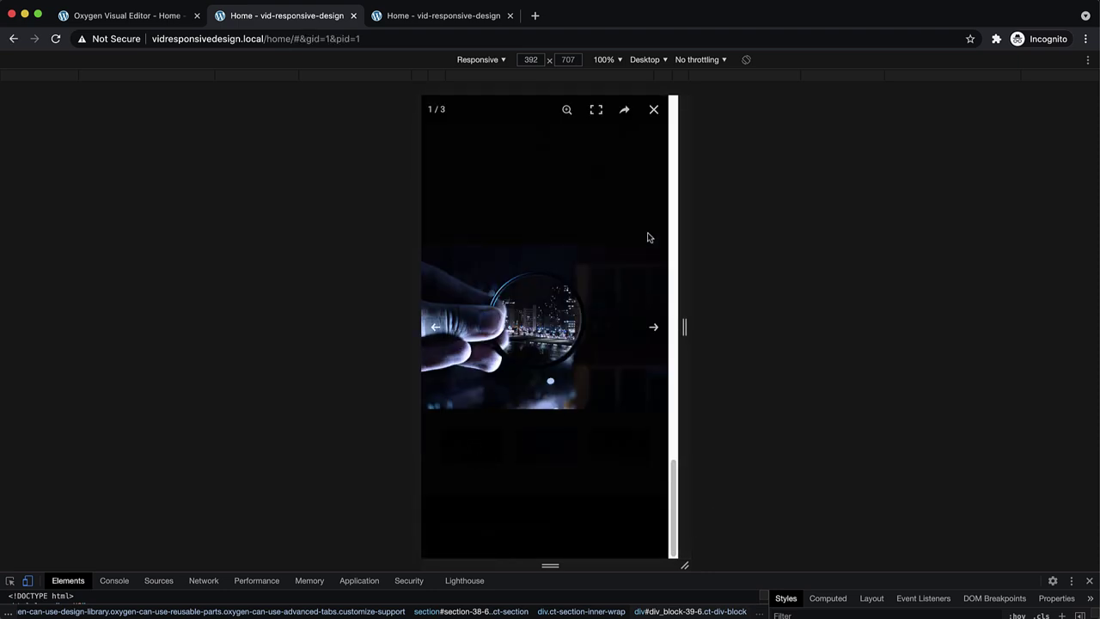
{"action": "left_click", "coordinate": [652, 111]}
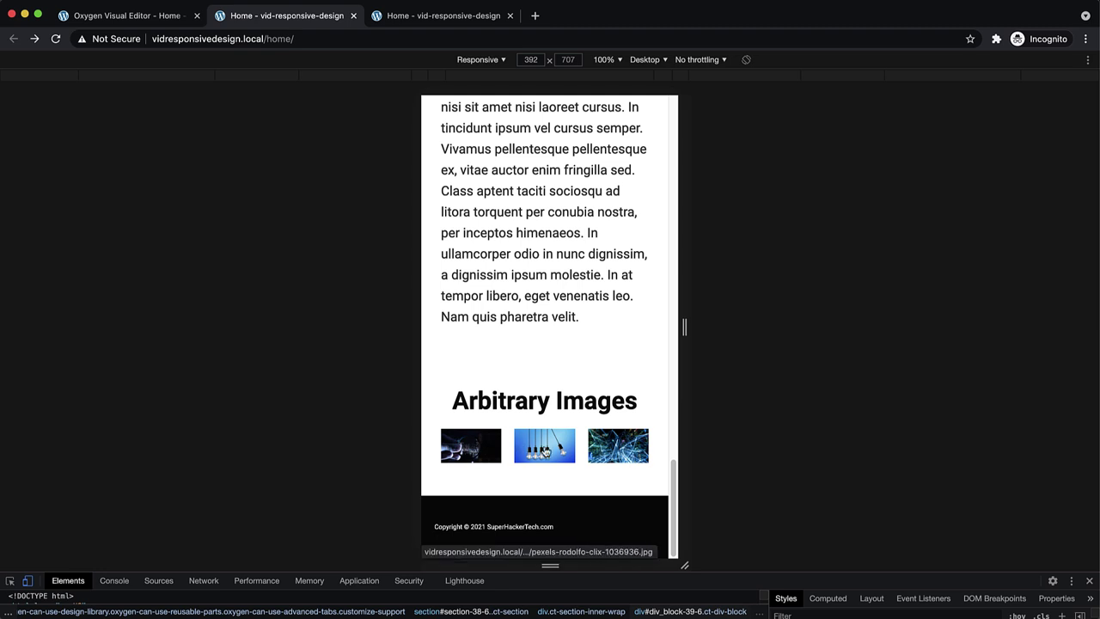
{"action": "left_click_drag", "start_coordinate": [682, 327], "coordinate": [997, 308]}
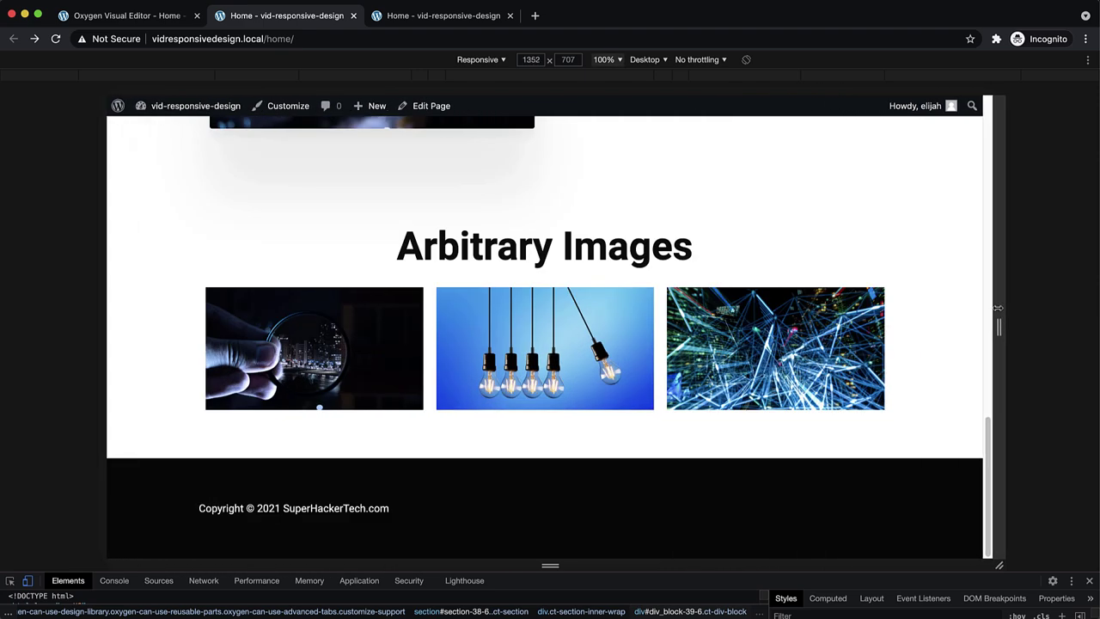
Back in the Oxygen editor, change the Arbitrary Images gallery's layout to grid
{"action": "left_click", "coordinate": [140, 20]}
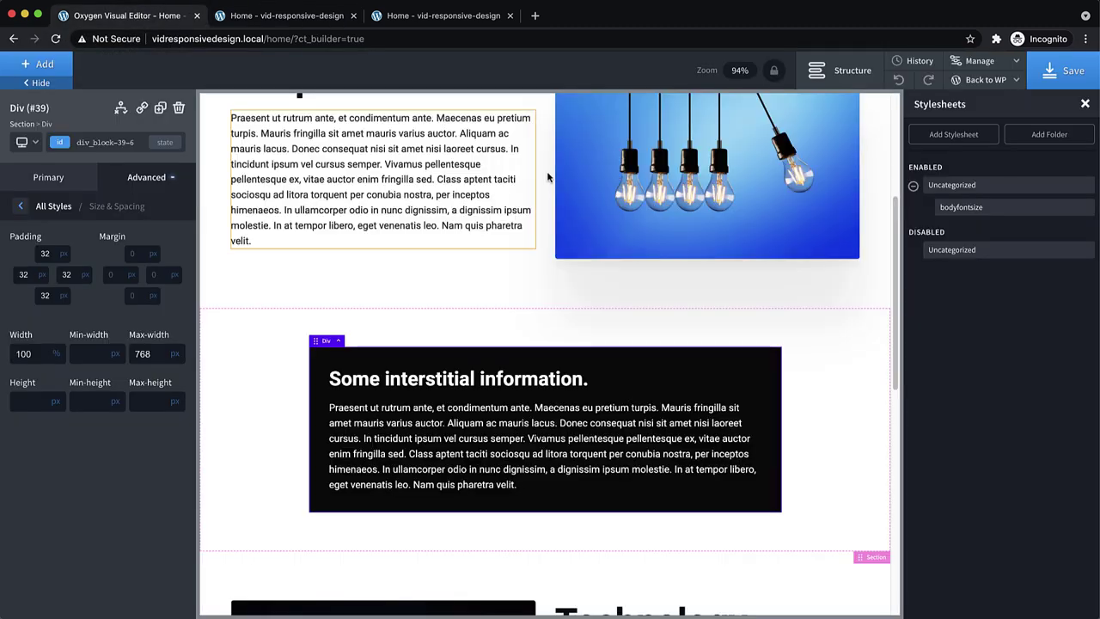
{"action": "scroll", "coordinate": [503, 245], "scroll_direction": "down", "scroll_amount": 7}
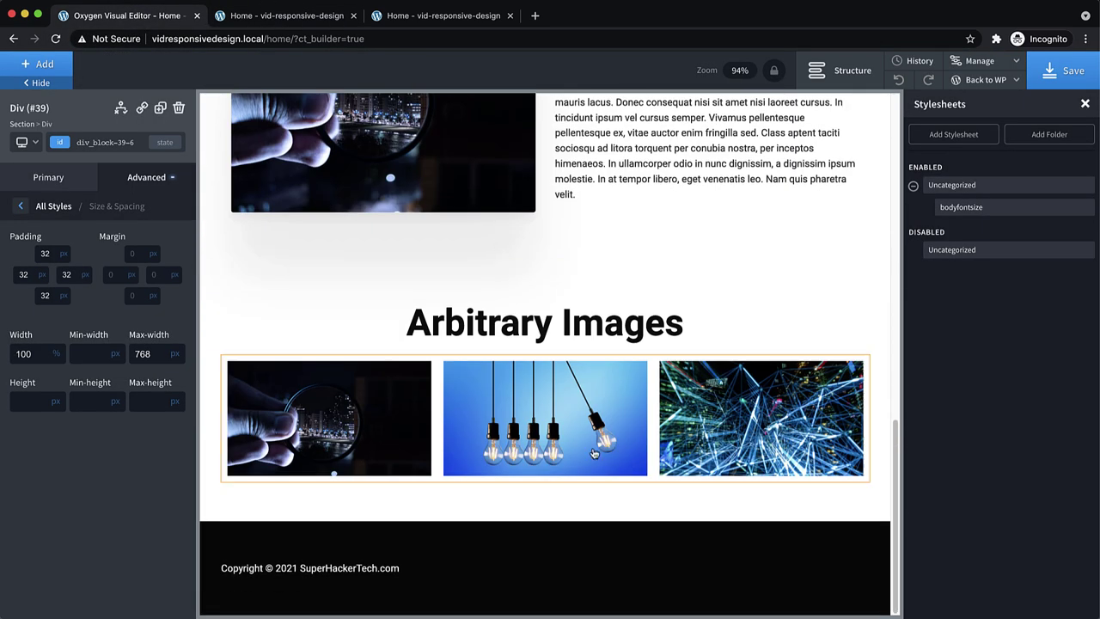
{"action": "left_click", "coordinate": [547, 471]}
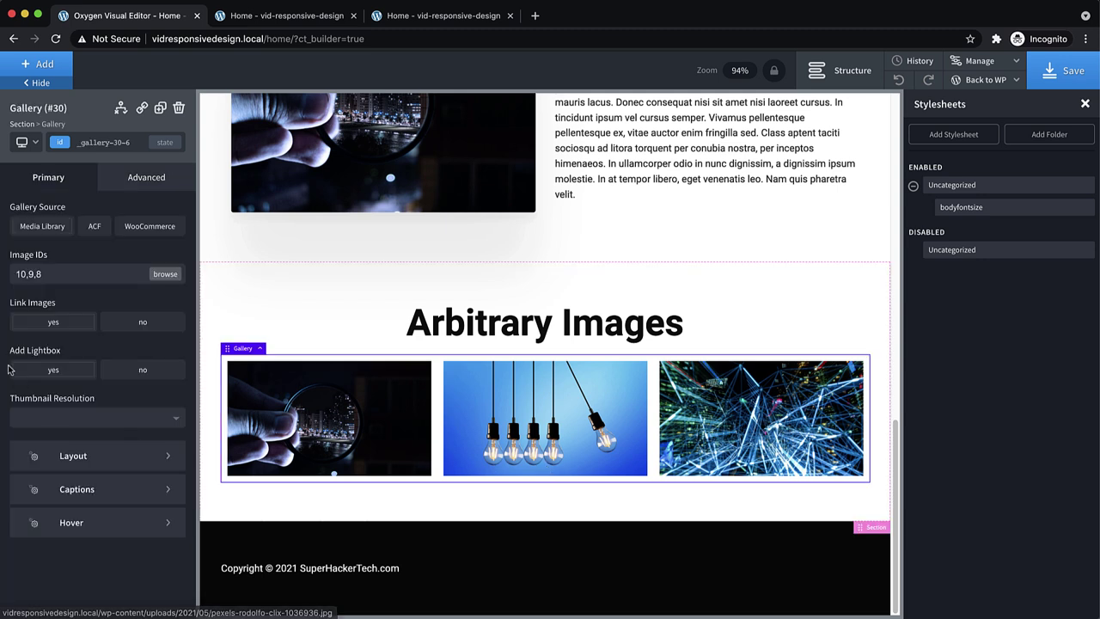
{"action": "left_click", "coordinate": [130, 453]}
{"action": "left_click", "coordinate": [159, 257]}
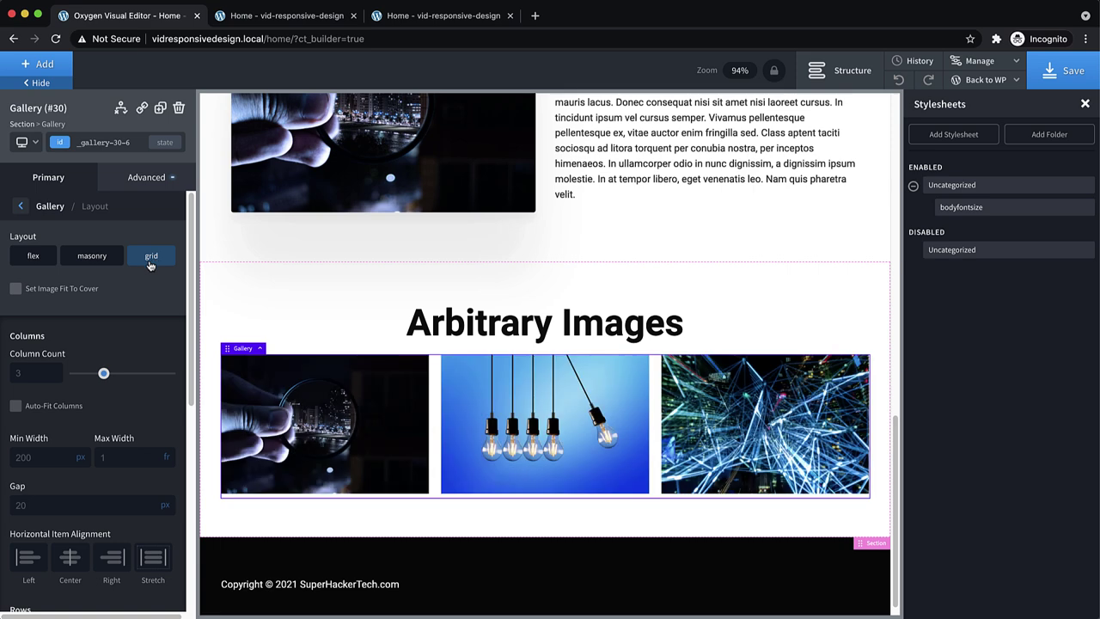